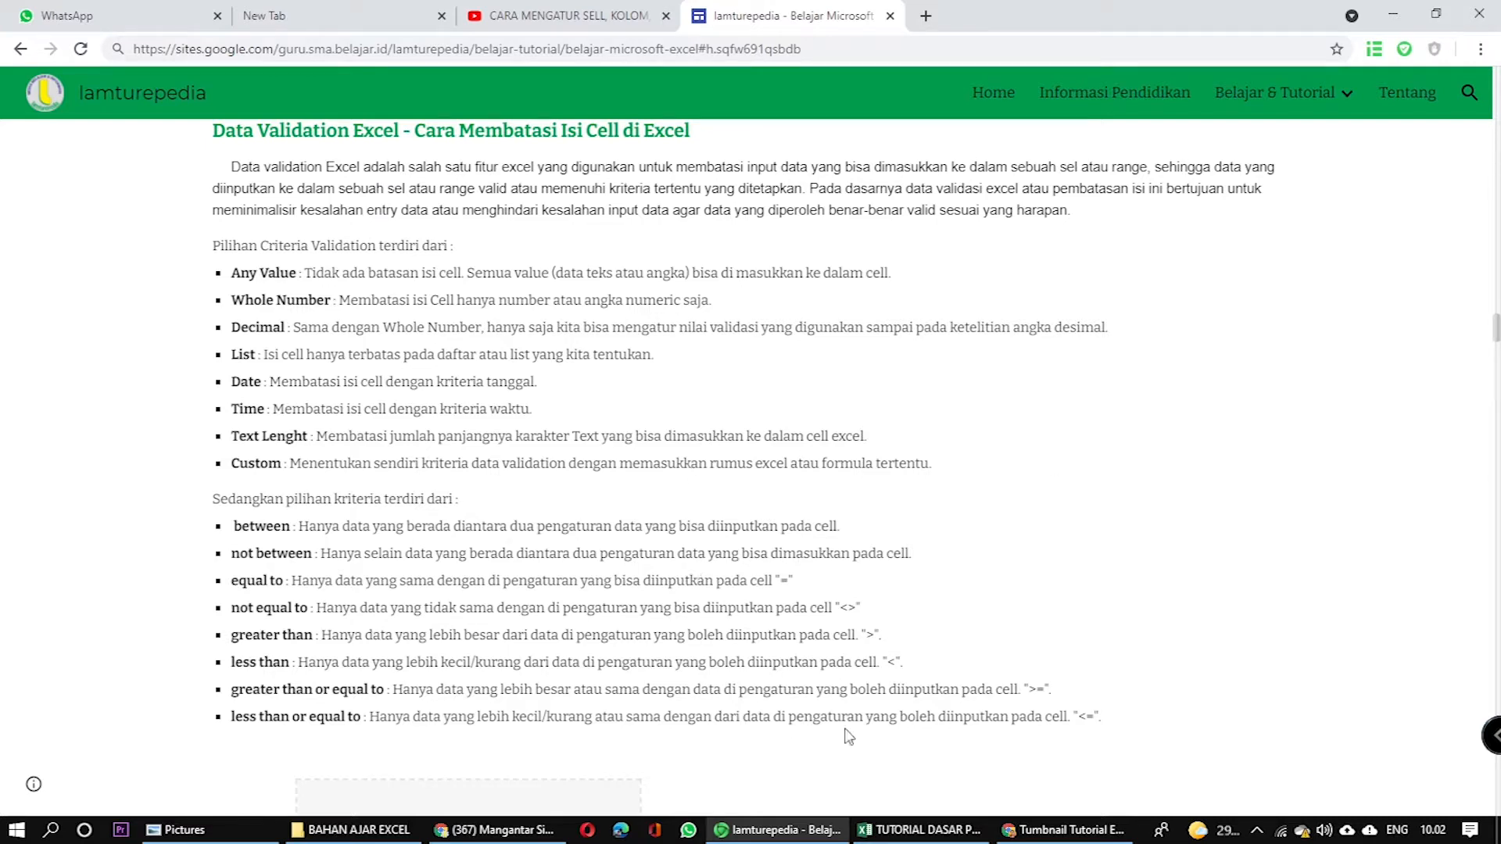
Switch to the Excel workbook and examine the unit options listed below the DAFTAR BARANG table.
{"action": "left_click", "coordinate": [907, 839]}
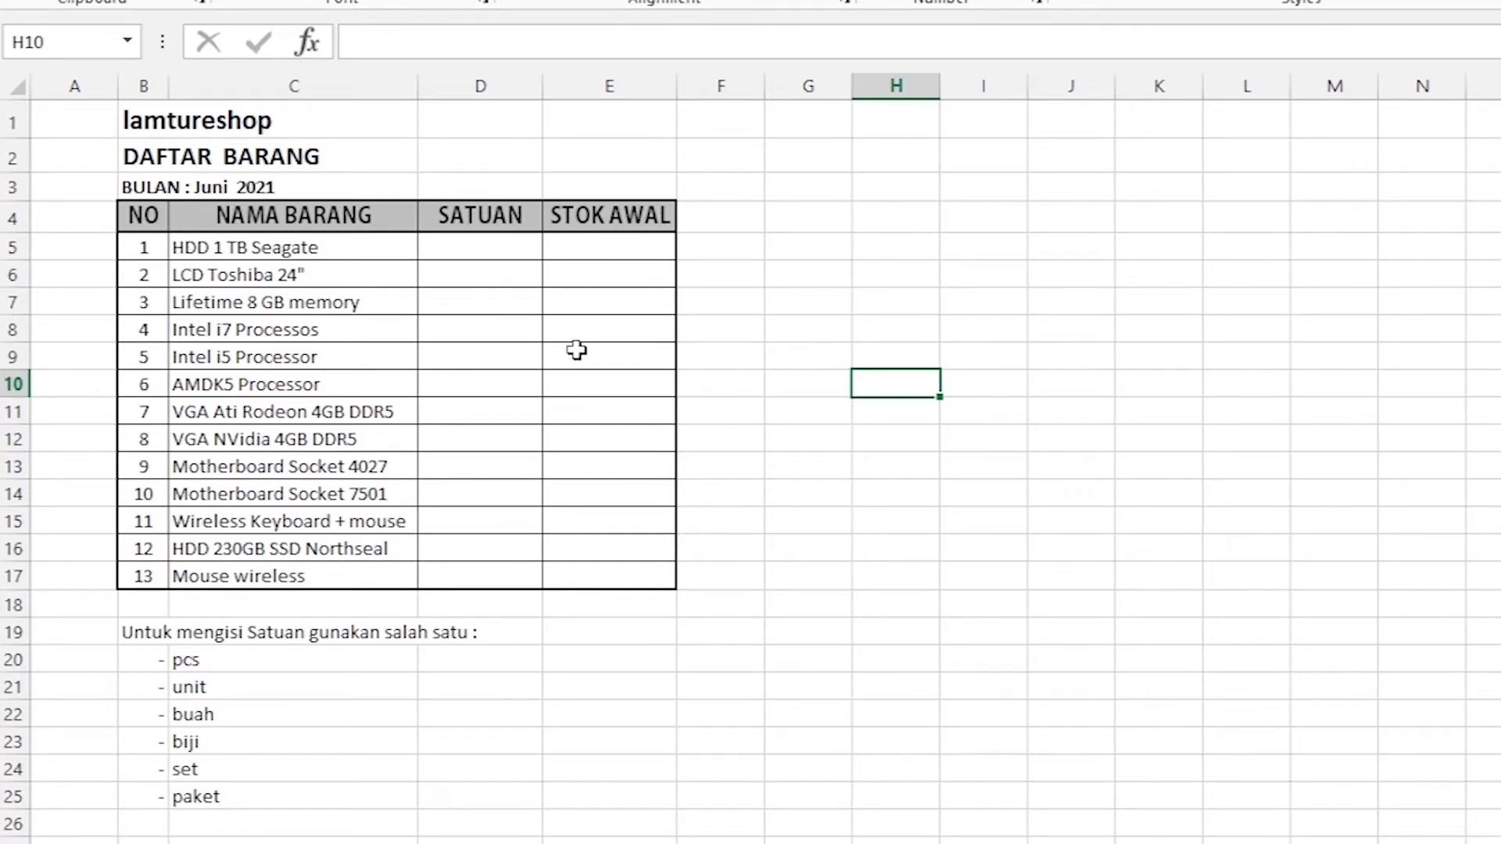
{"action": "left_click", "coordinate": [205, 664]}
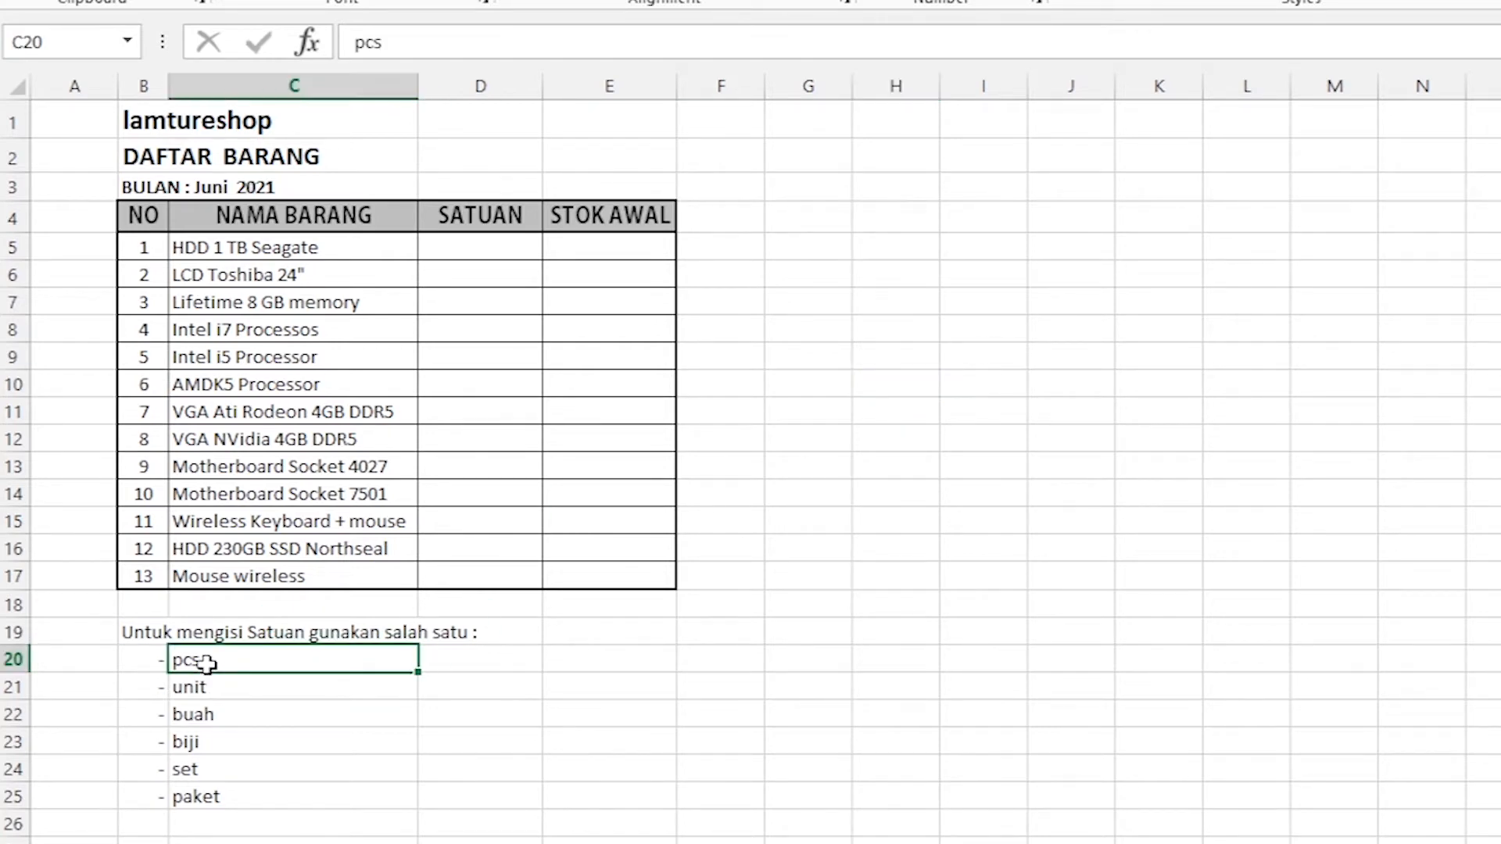
{"action": "left_click", "coordinate": [211, 690]}
{"action": "left_click", "coordinate": [214, 716]}
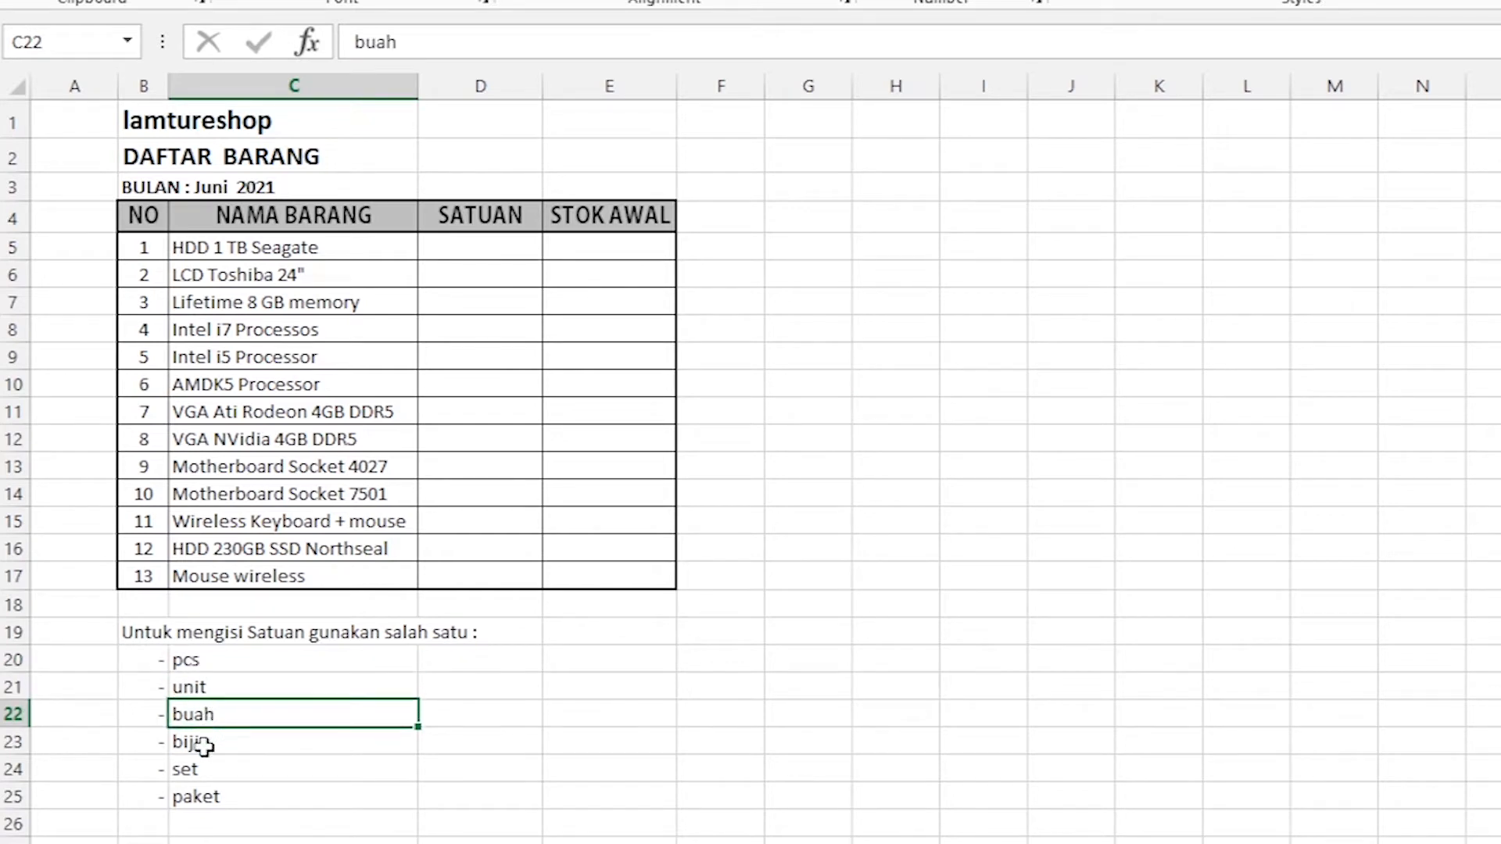
{"action": "left_click", "coordinate": [202, 743]}
{"action": "left_click", "coordinate": [209, 770]}
{"action": "left_click", "coordinate": [213, 799]}
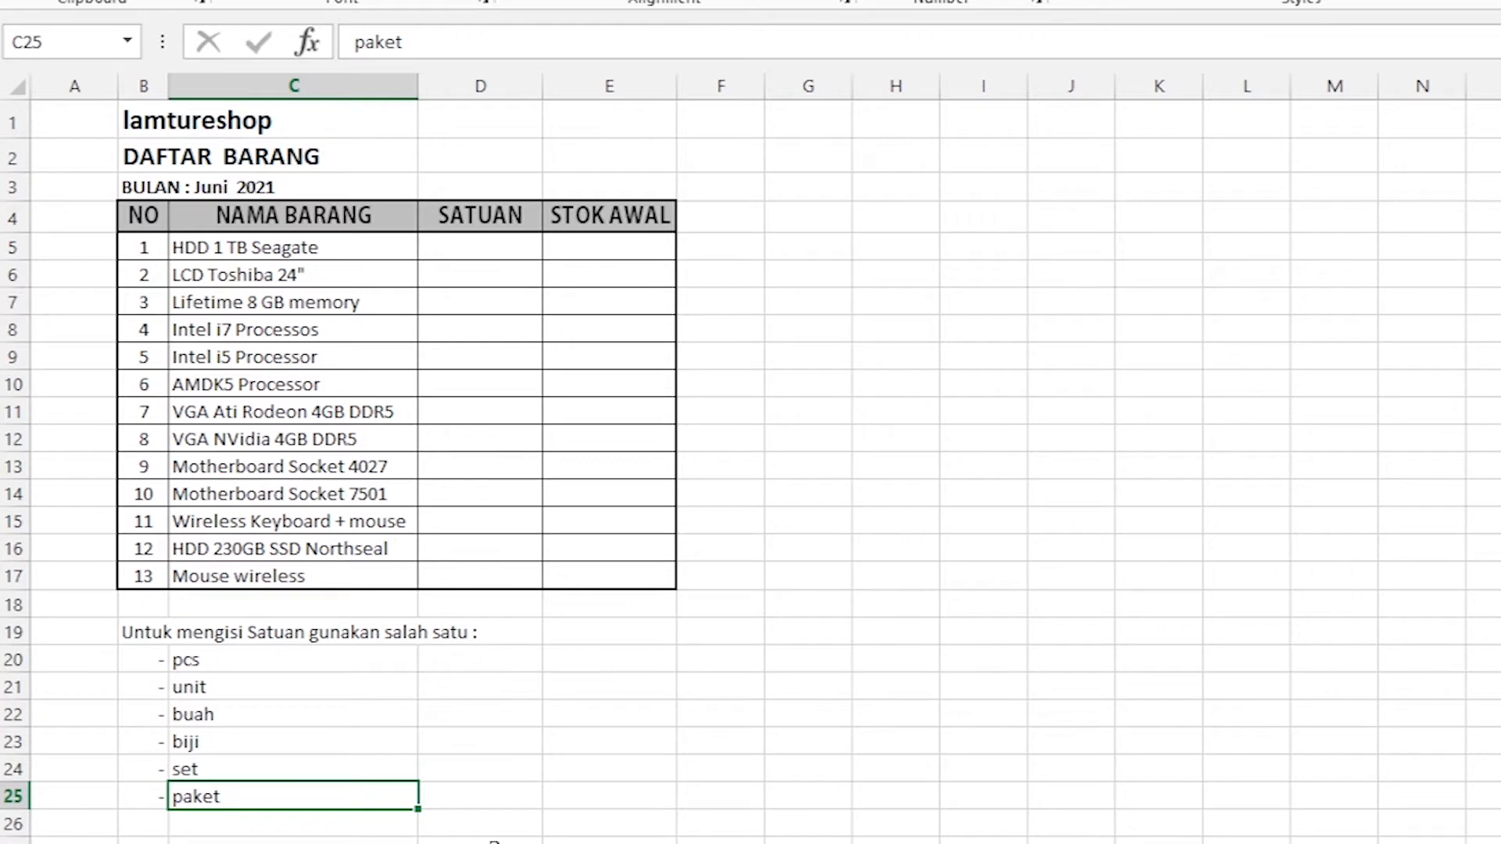
{"action": "left_click", "coordinate": [391, 843]}
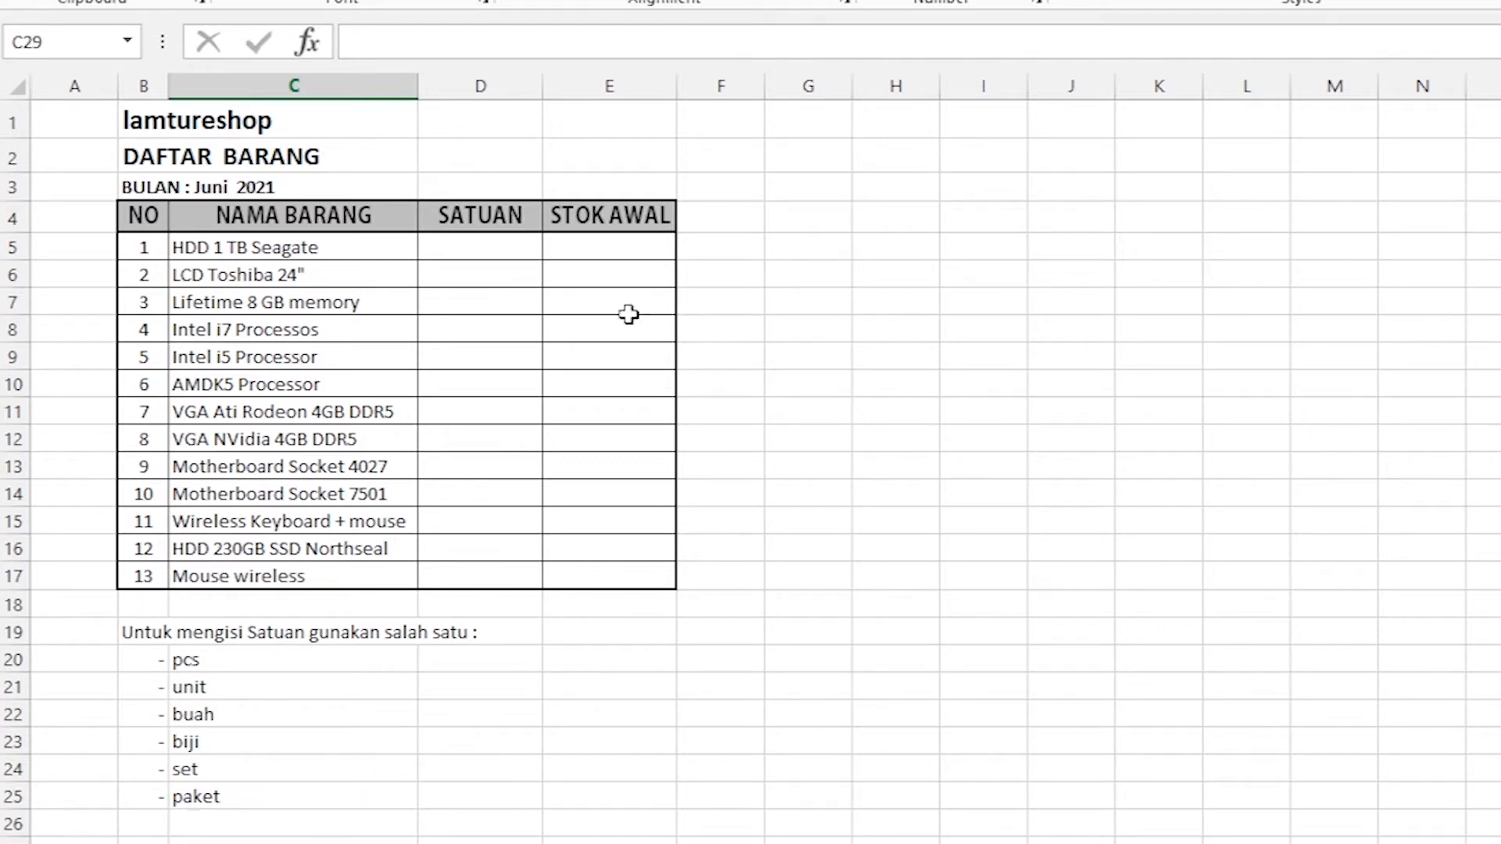
{"action": "left_click", "coordinate": [599, 251]}
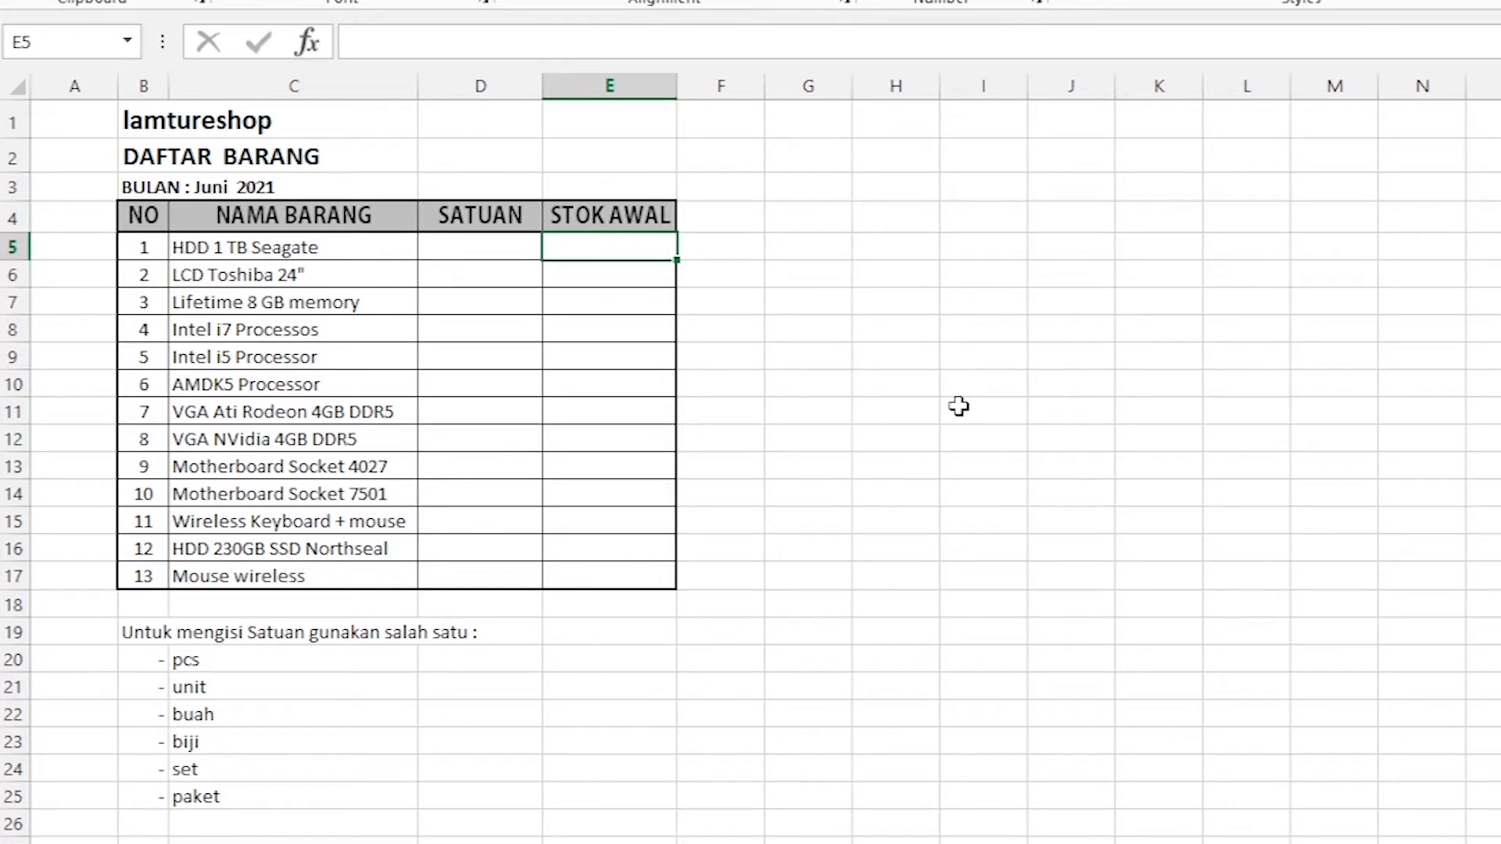
Examine the DAFTAR BARANG column headings and the numbering in the NO column.
{"action": "left_click", "coordinate": [860, 365]}
{"action": "left_click", "coordinate": [138, 217]}
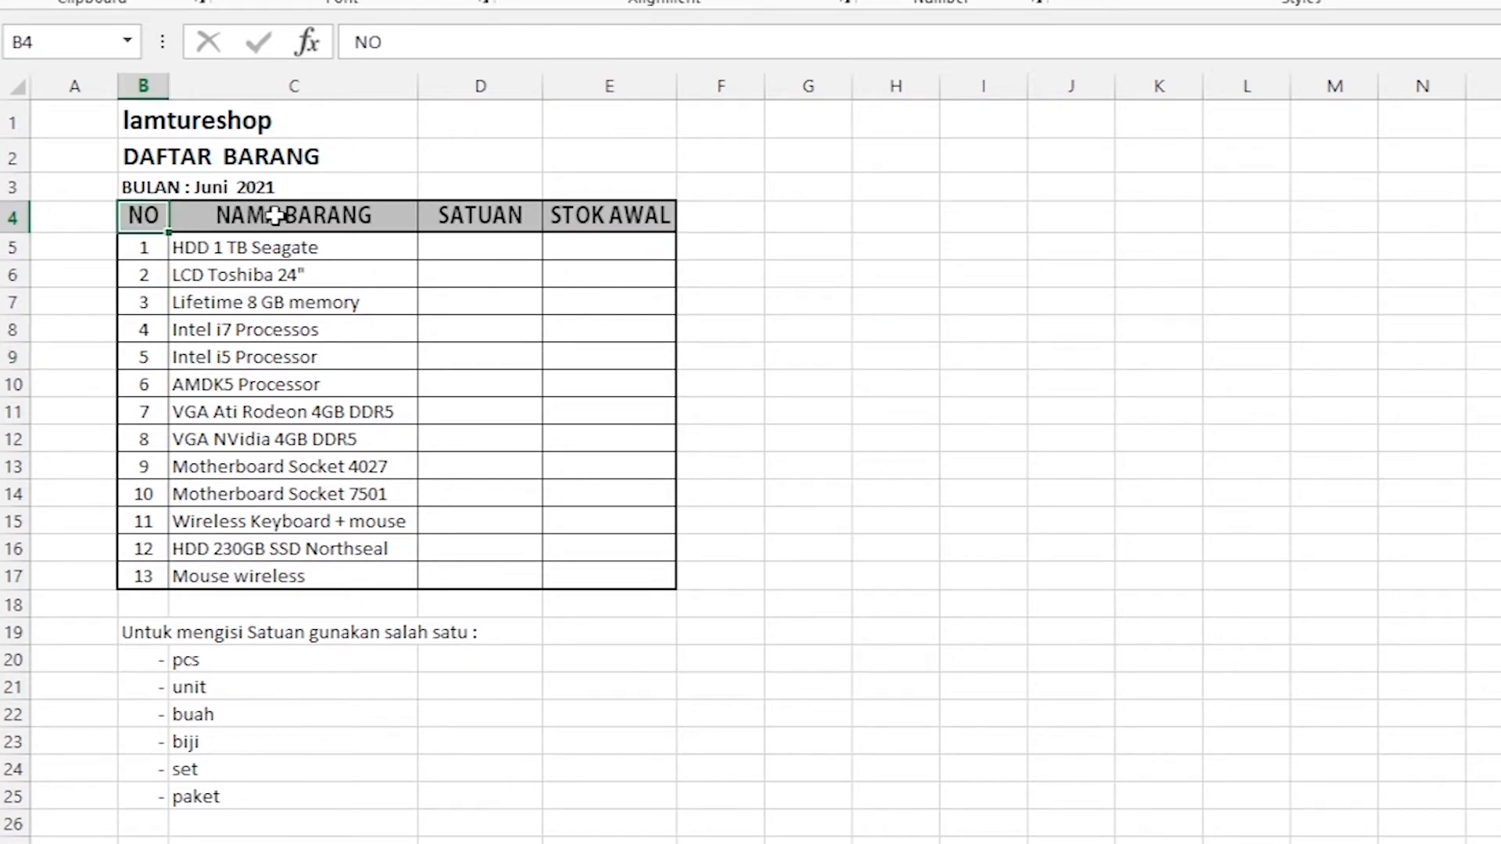
{"action": "left_click", "coordinate": [302, 214]}
{"action": "left_click", "coordinate": [480, 209]}
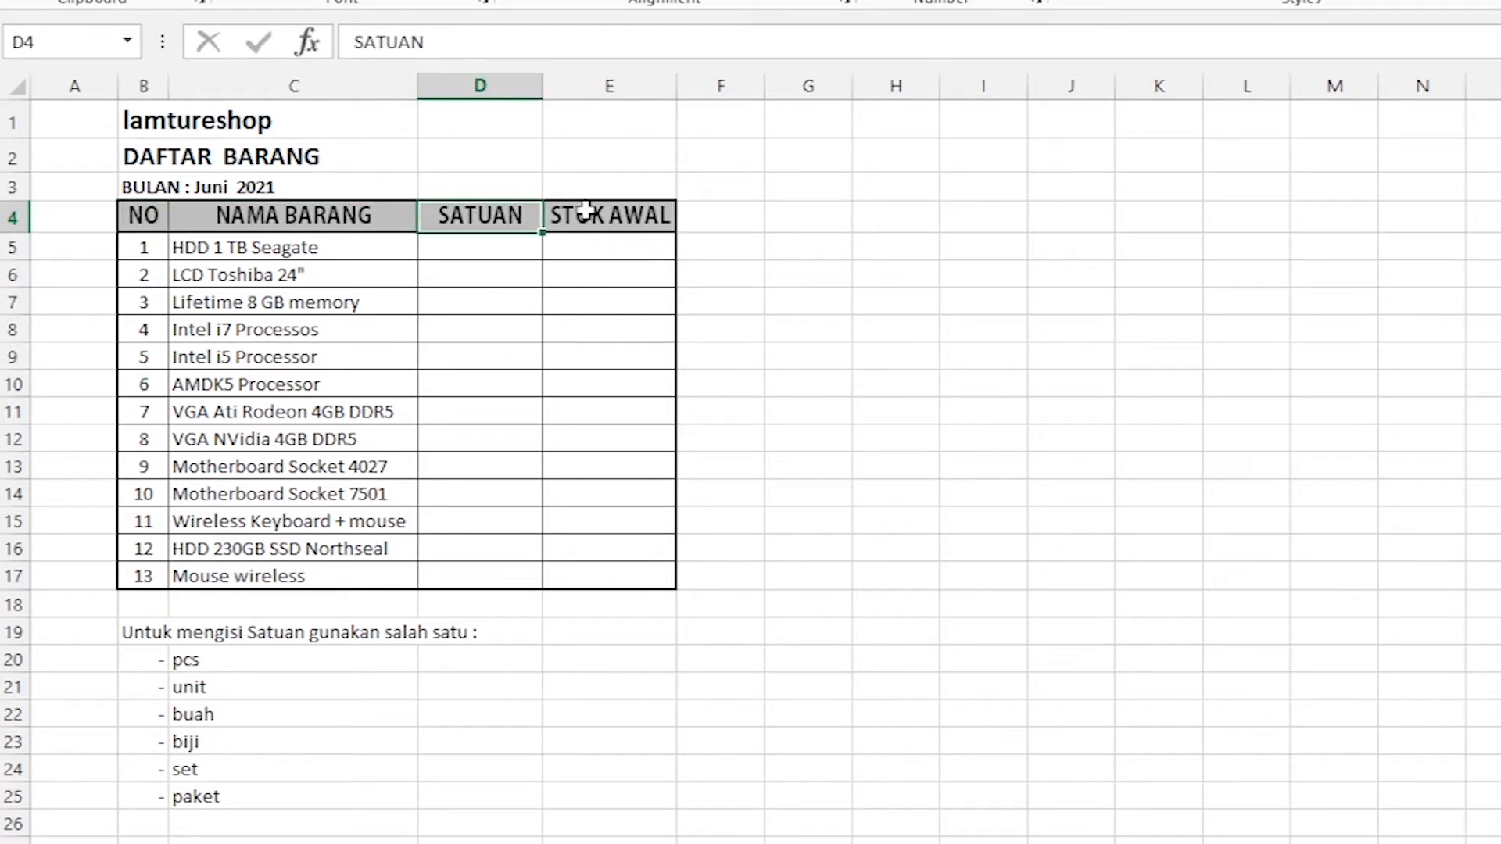
{"action": "left_click", "coordinate": [588, 211]}
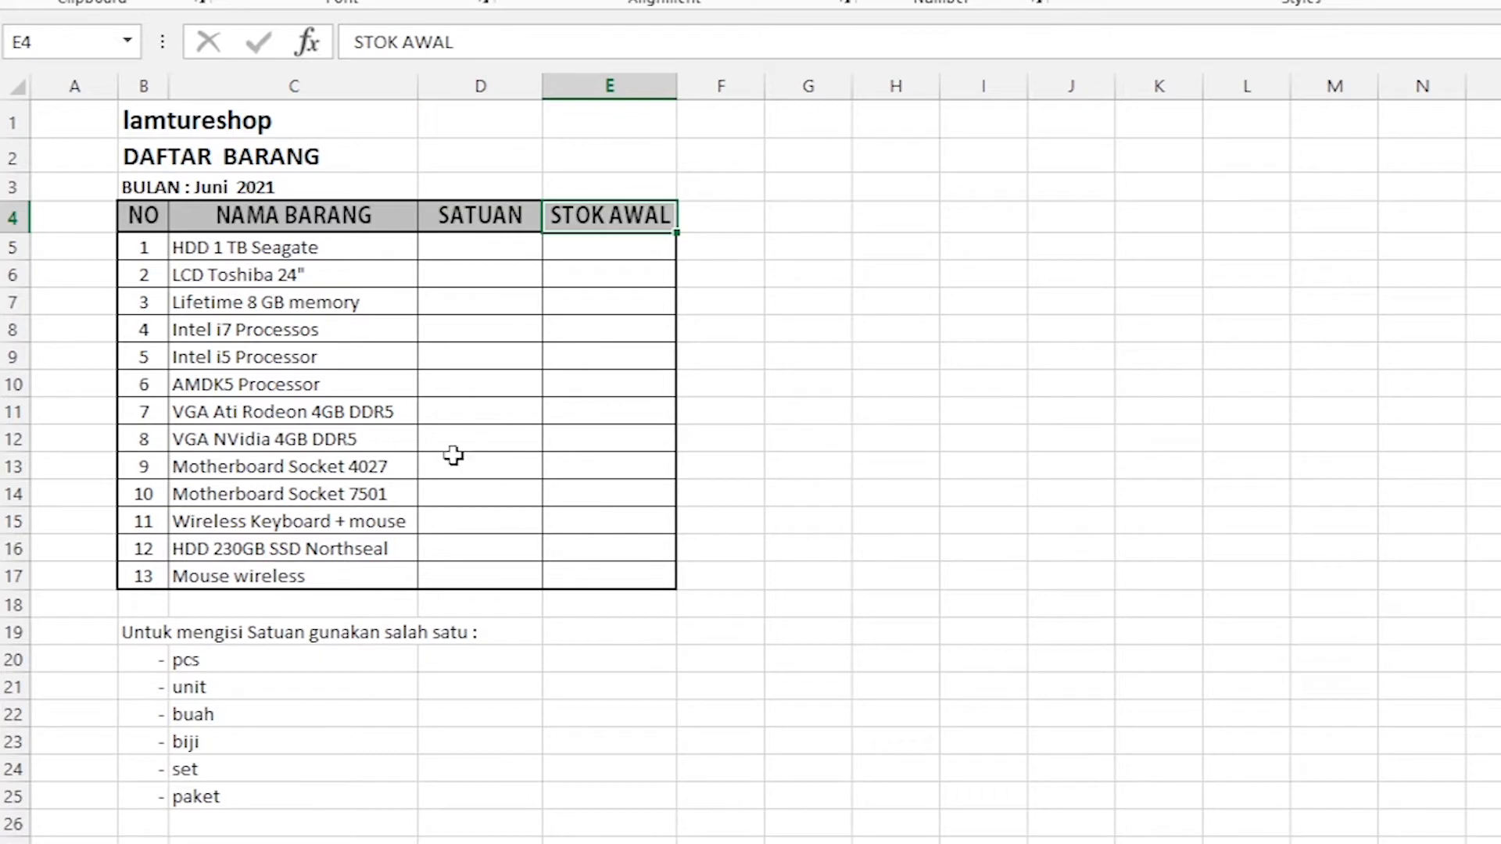
{"action": "left_click_drag", "start_coordinate": [149, 252], "coordinate": [146, 587]}
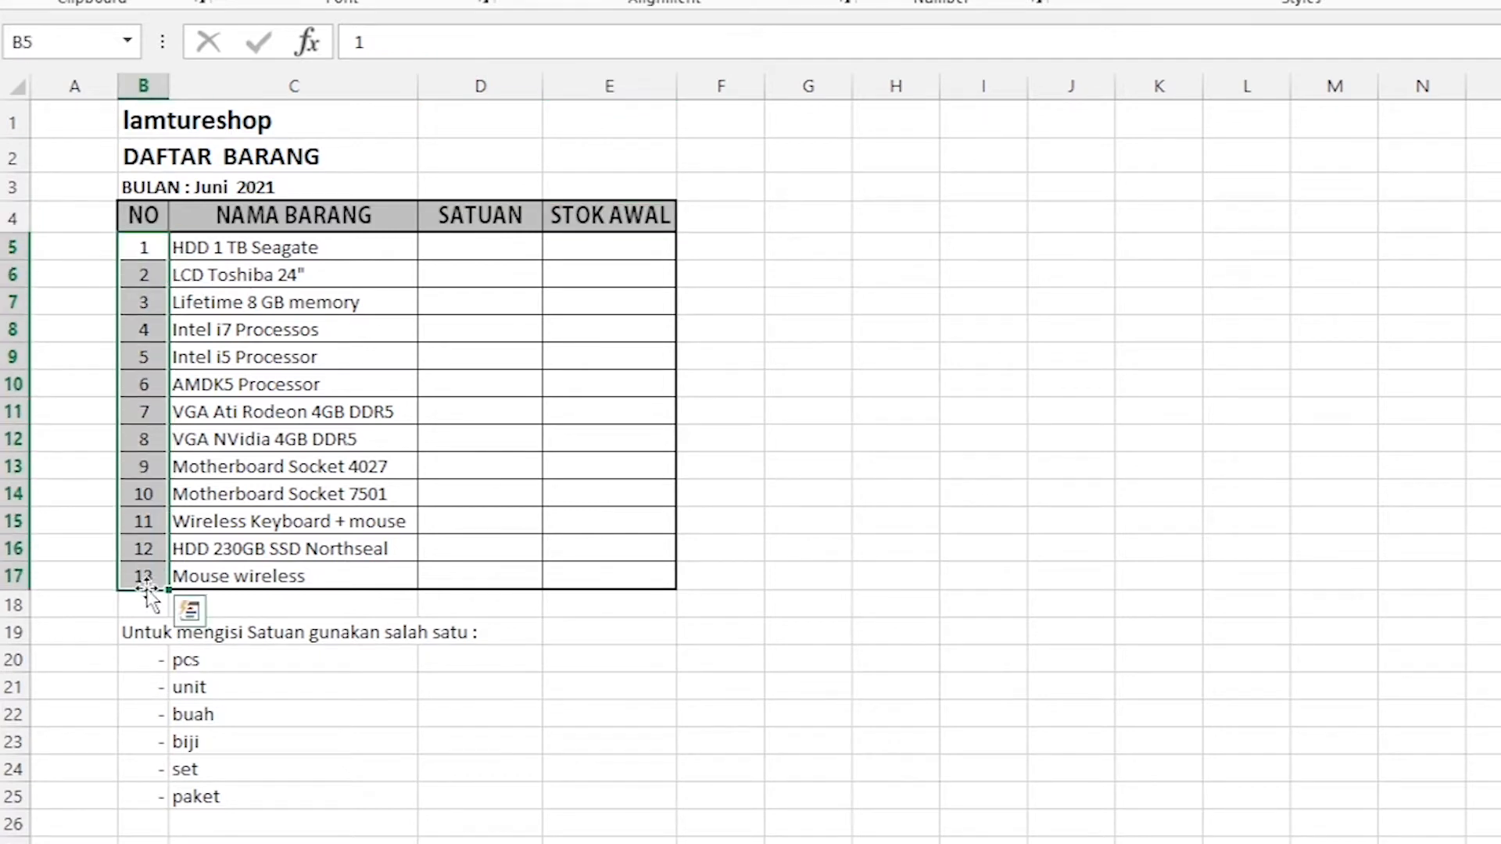
{"action": "left_click", "coordinate": [945, 542]}
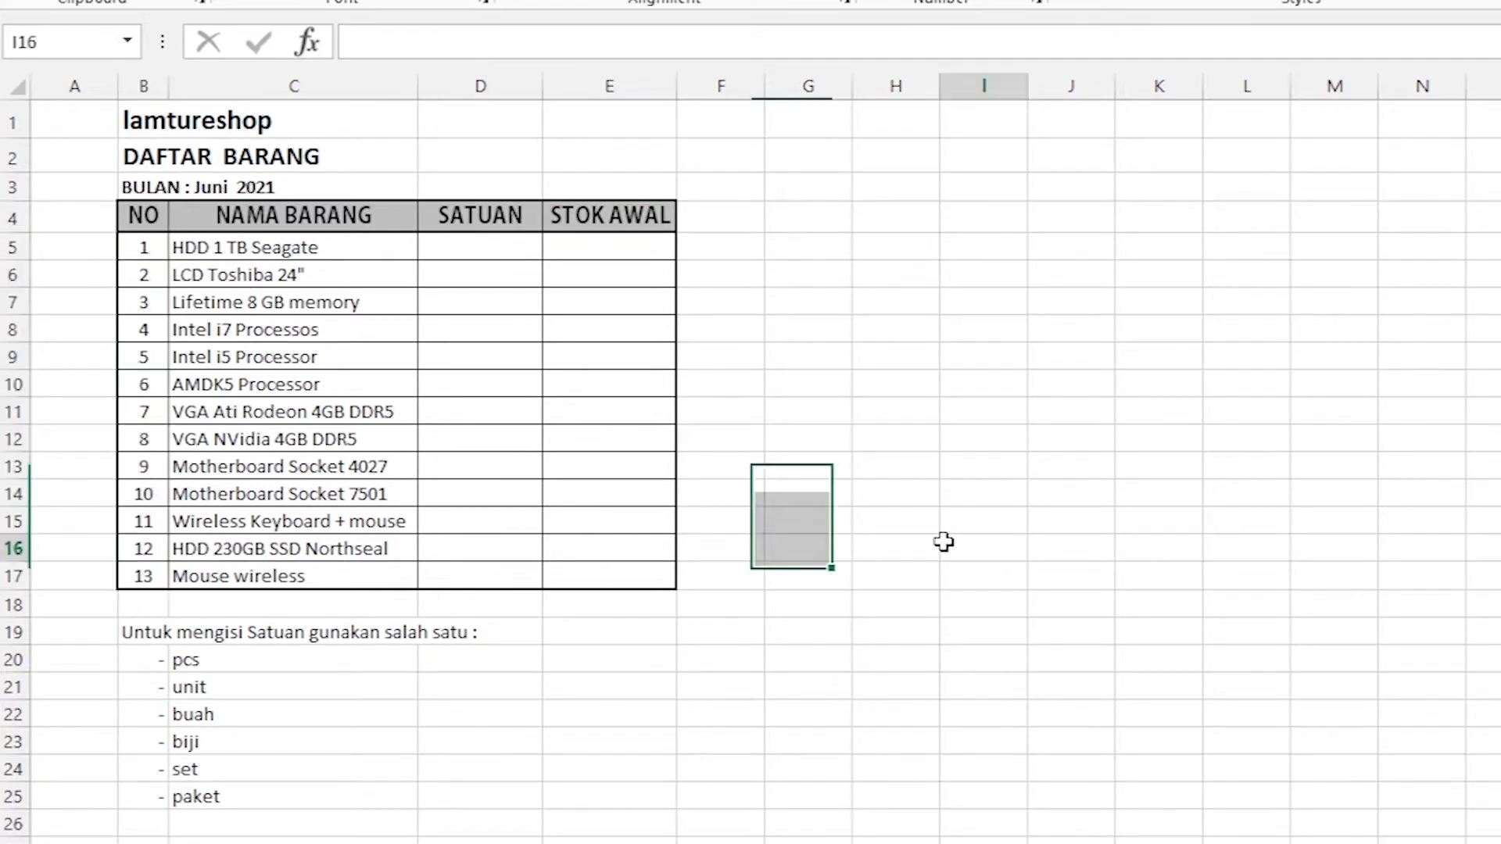
Number the first four items in the NO column individually, entering 1, 2, 3 and 4 in B5 to B8.
{"action": "left_click", "coordinate": [144, 254]}
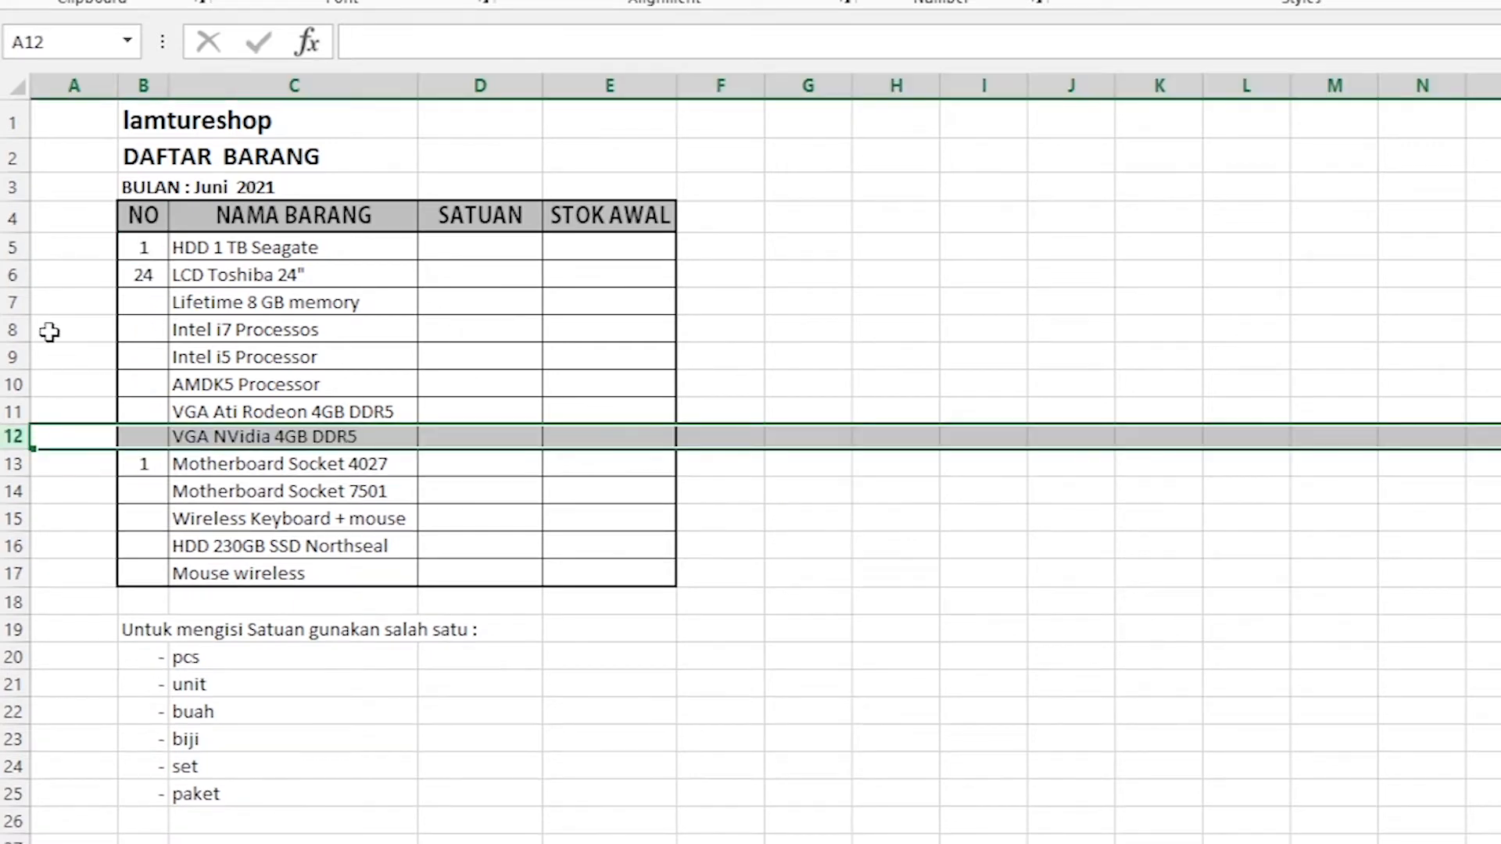
{"action": "left_click", "coordinate": [57, 325]}
{"action": "left_click", "coordinate": [149, 252]}
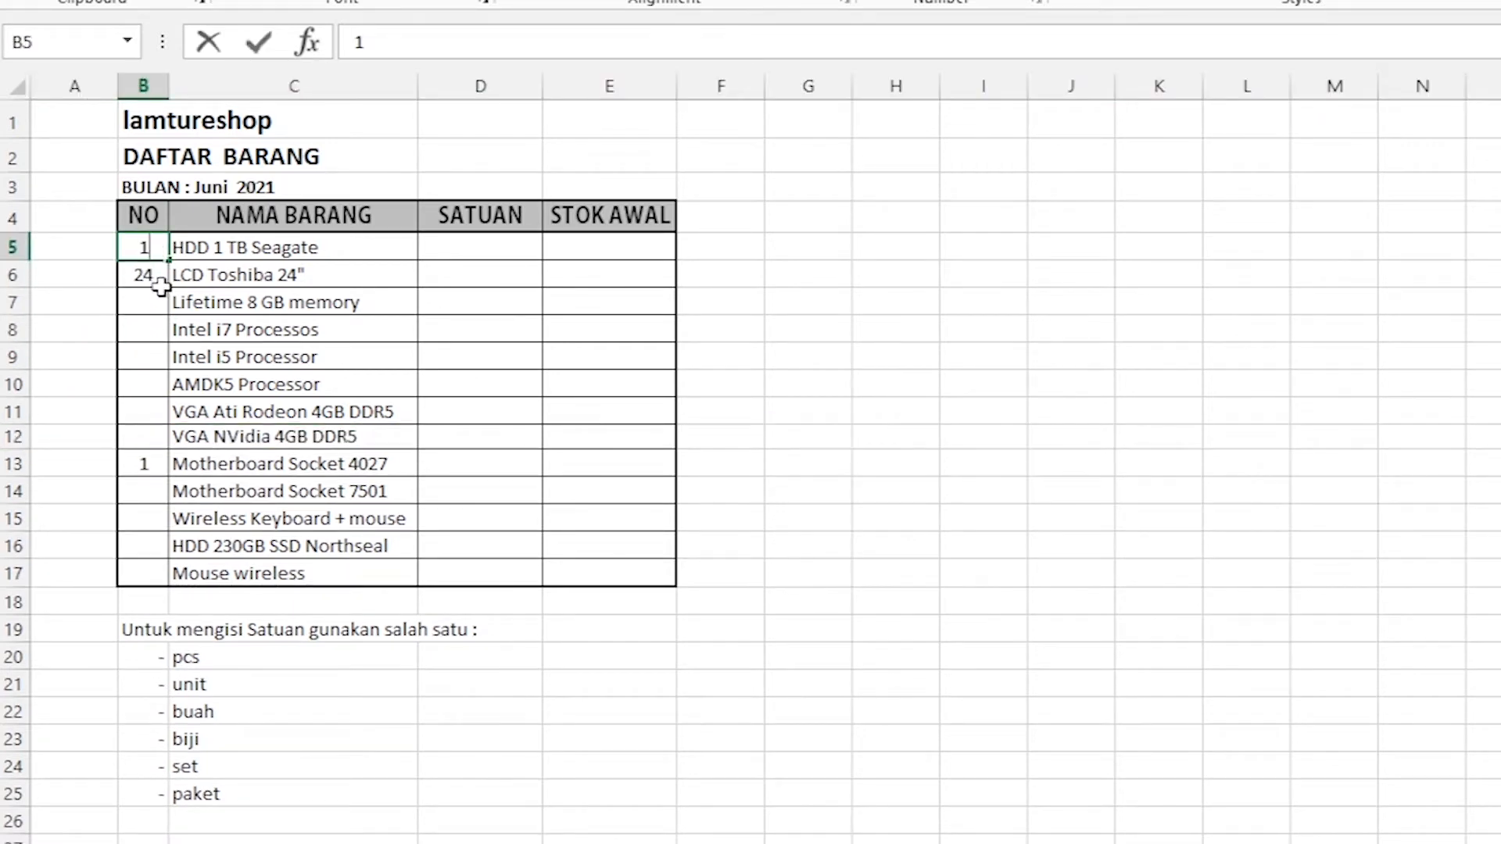
{"action": "left_click", "coordinate": [154, 280]}
{"action": "type", "text": "2"}
{"action": "left_click", "coordinate": [151, 296]}
{"action": "type", "text": "3"}
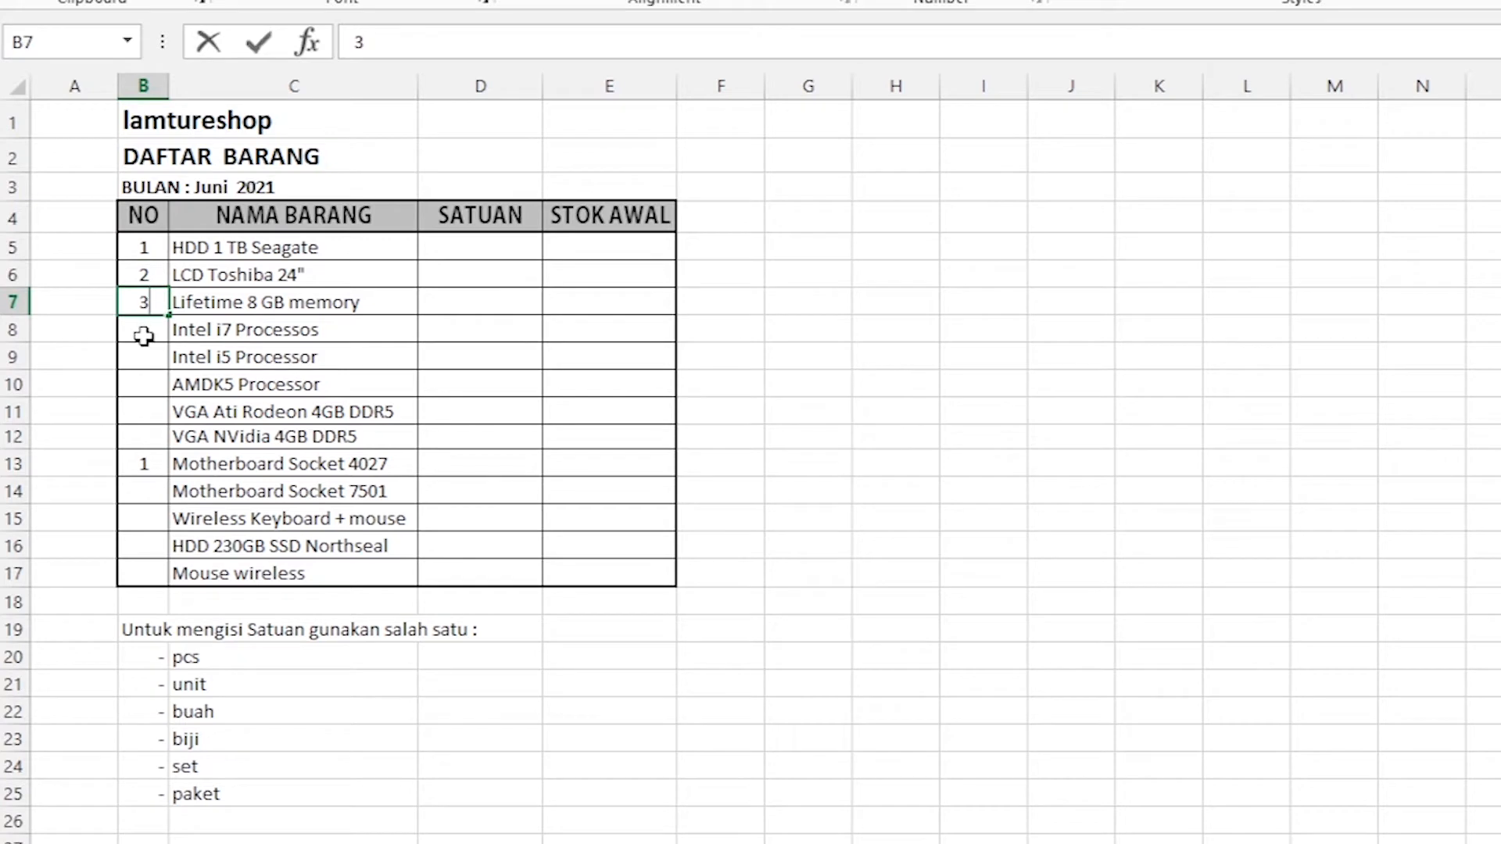
{"action": "left_click", "coordinate": [140, 330]}
{"action": "type", "text": "4"}
{"action": "left_click", "coordinate": [79, 364]}
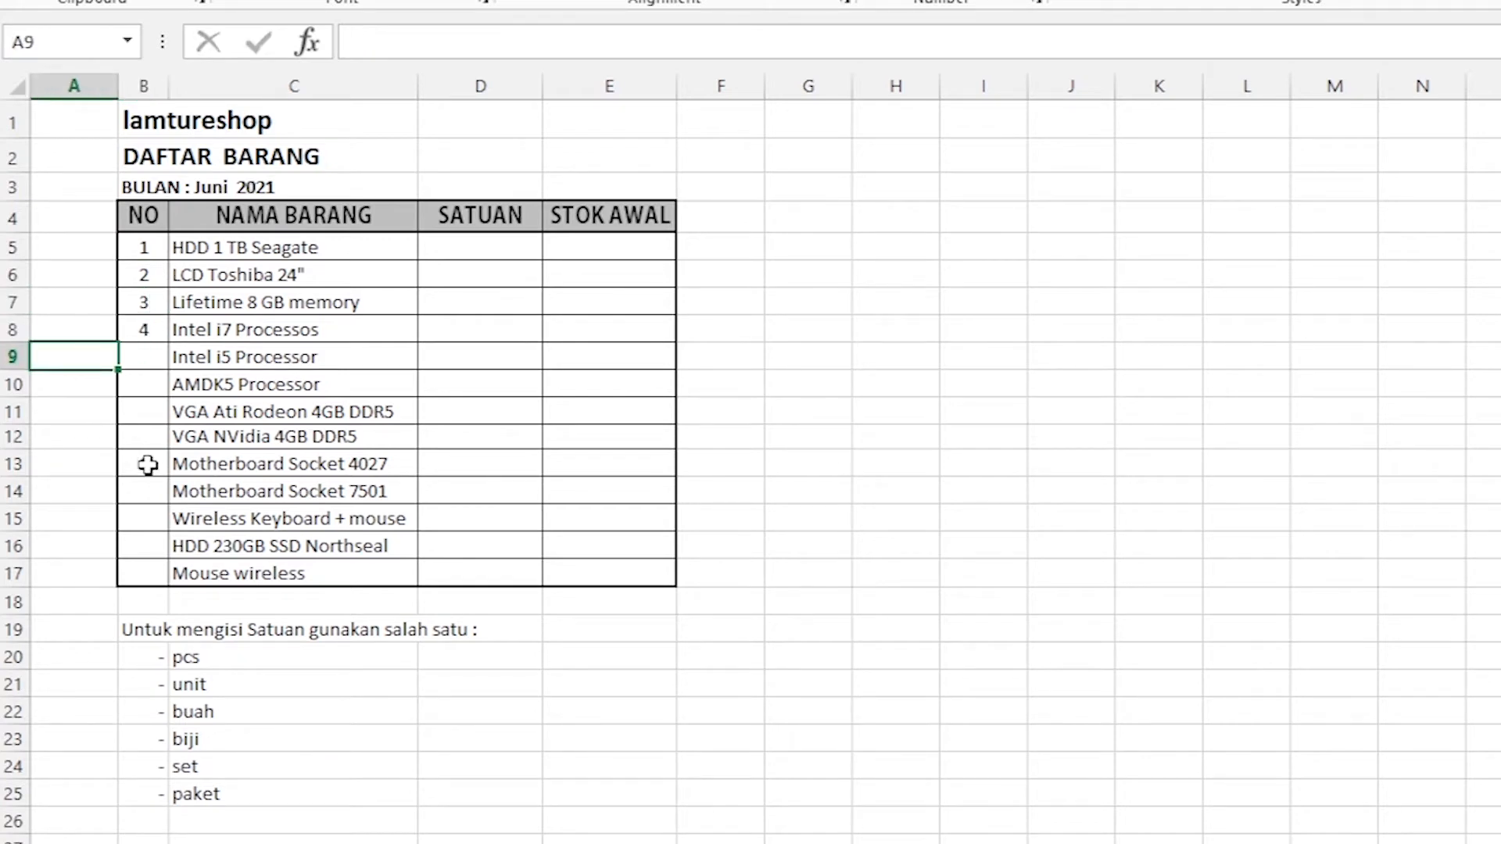
Clear the NO column entries from B7 downward, leaving only 1 and 2.
{"action": "left_click", "coordinate": [148, 465]}
{"action": "left_click", "coordinate": [811, 433]}
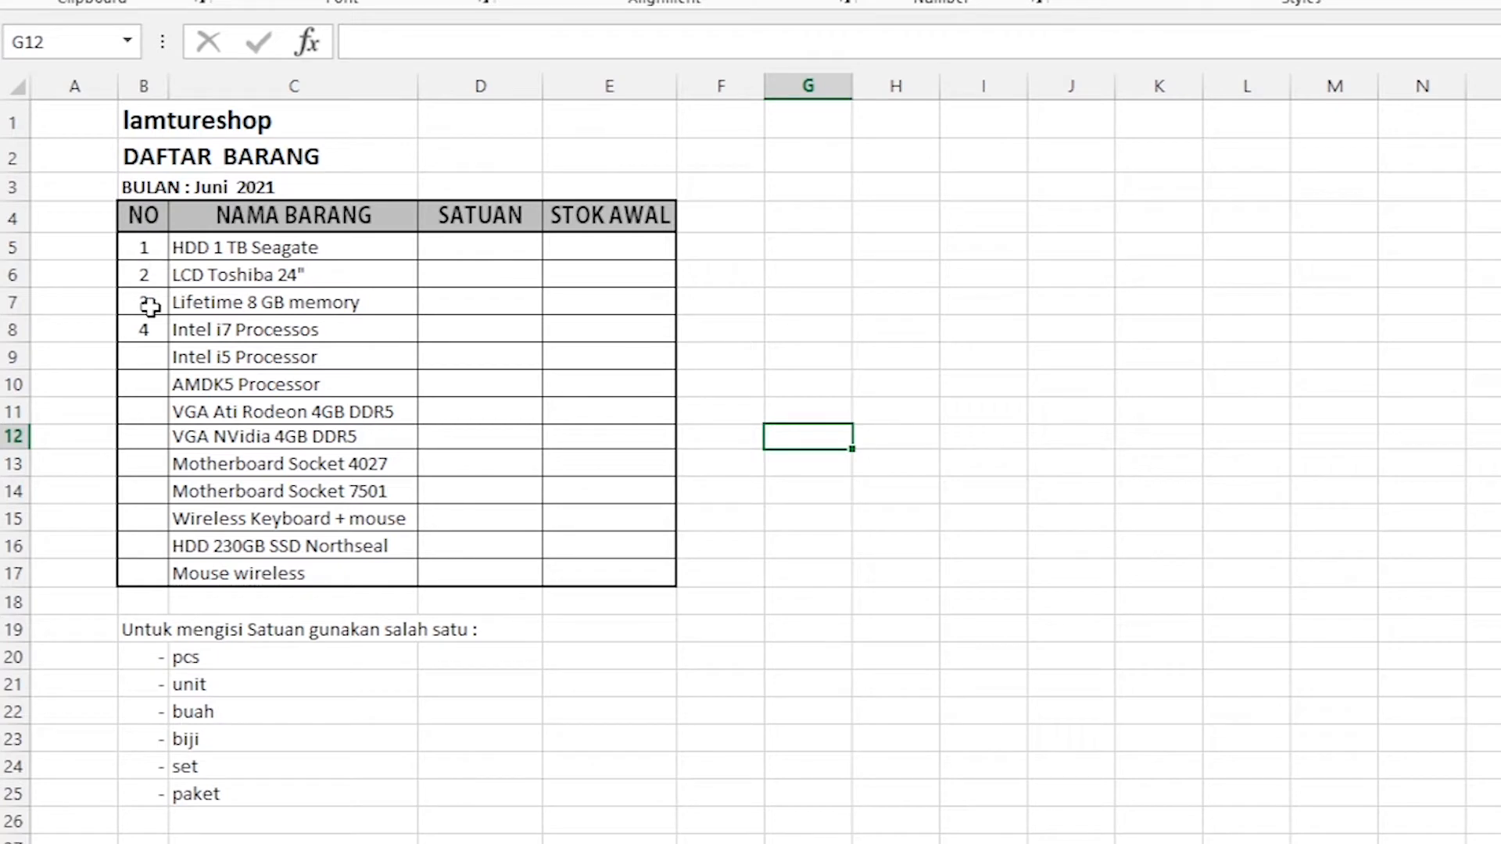
{"action": "left_click_drag", "start_coordinate": [142, 302], "coordinate": [143, 492]}
{"action": "key", "text": "Delete"}
{"action": "left_click", "coordinate": [84, 277]}
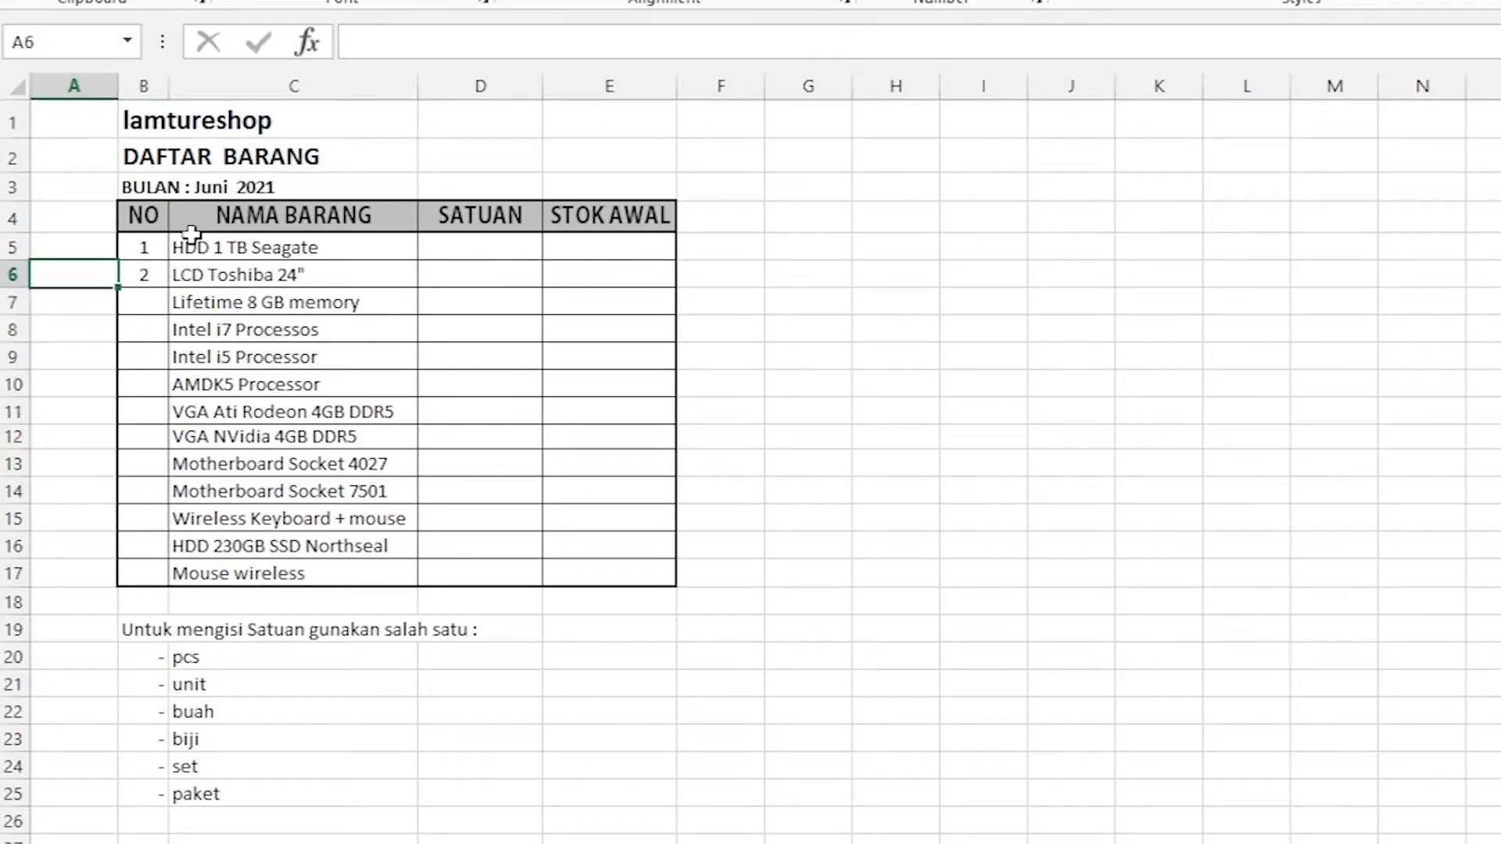
Autofill the NO column from the starting values 1 and 2 down to the Mouse wireless row (B17).
{"action": "left_click", "coordinate": [138, 250]}
{"action": "left_click", "coordinate": [139, 275]}
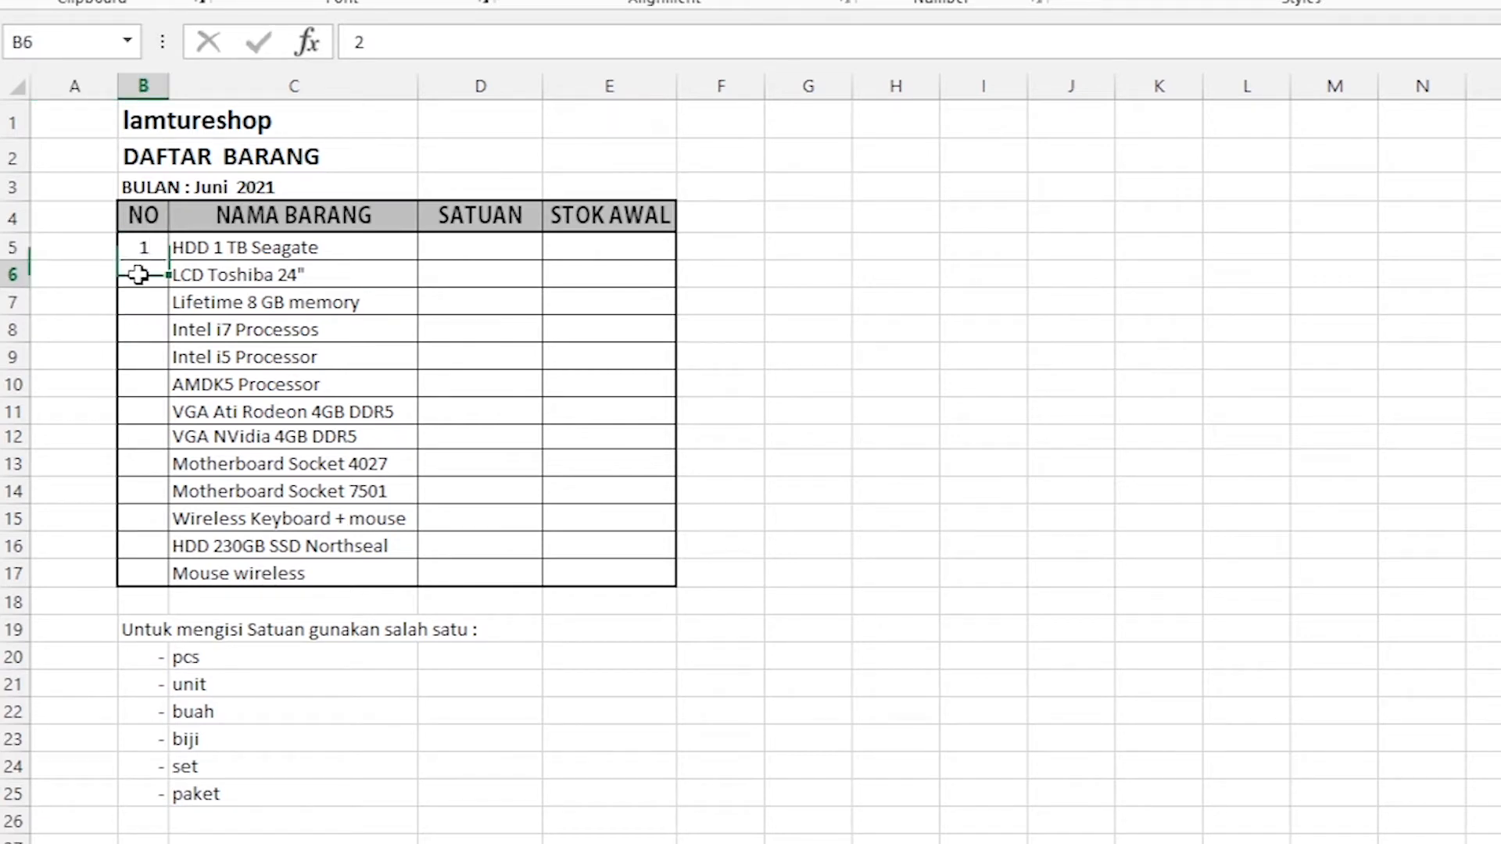
{"action": "left_click", "coordinate": [70, 284]}
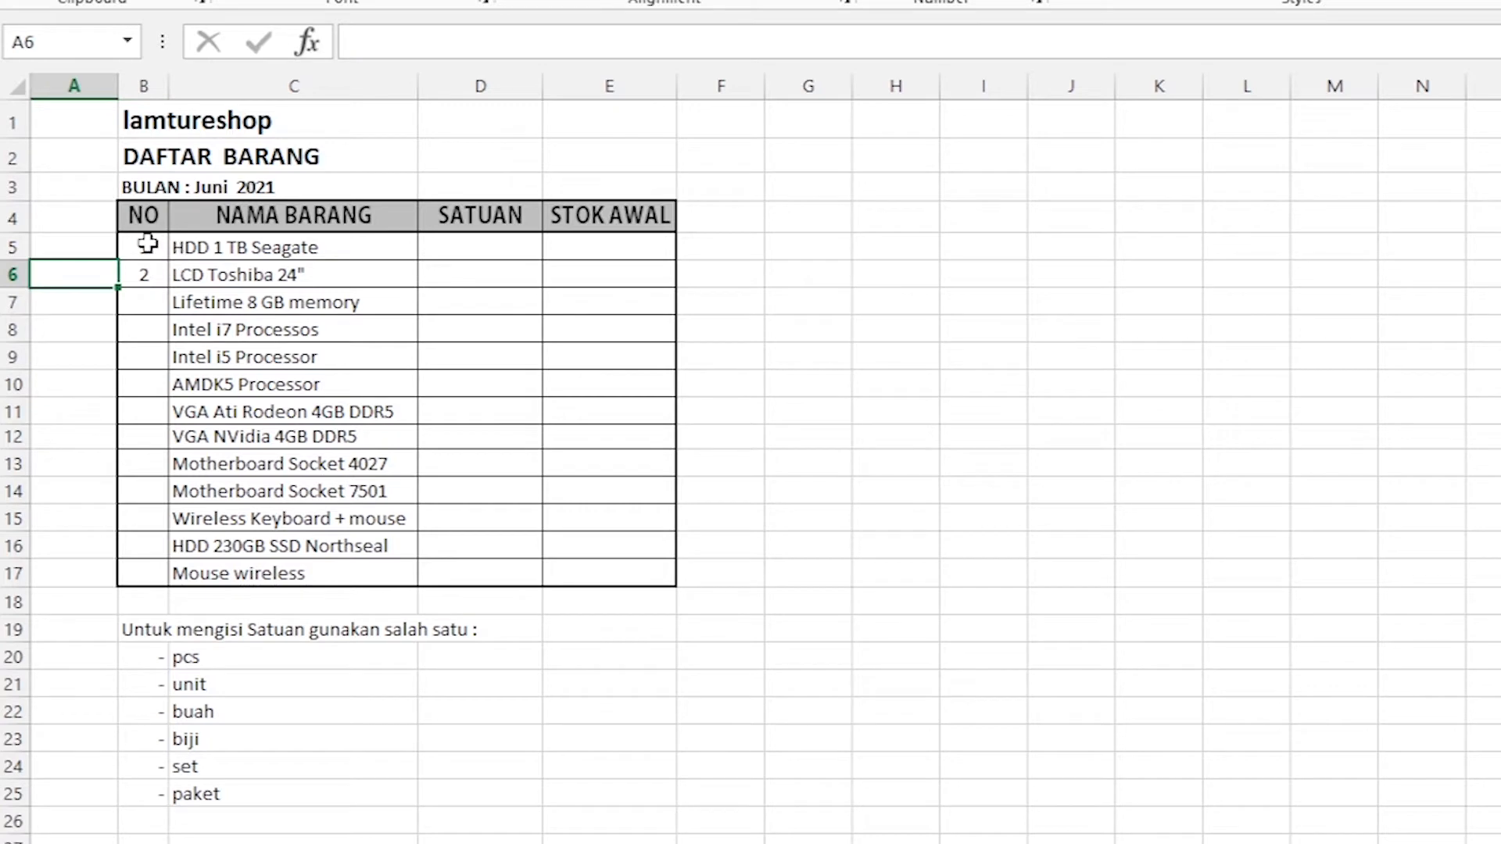
{"action": "left_click_drag", "start_coordinate": [147, 244], "coordinate": [144, 278]}
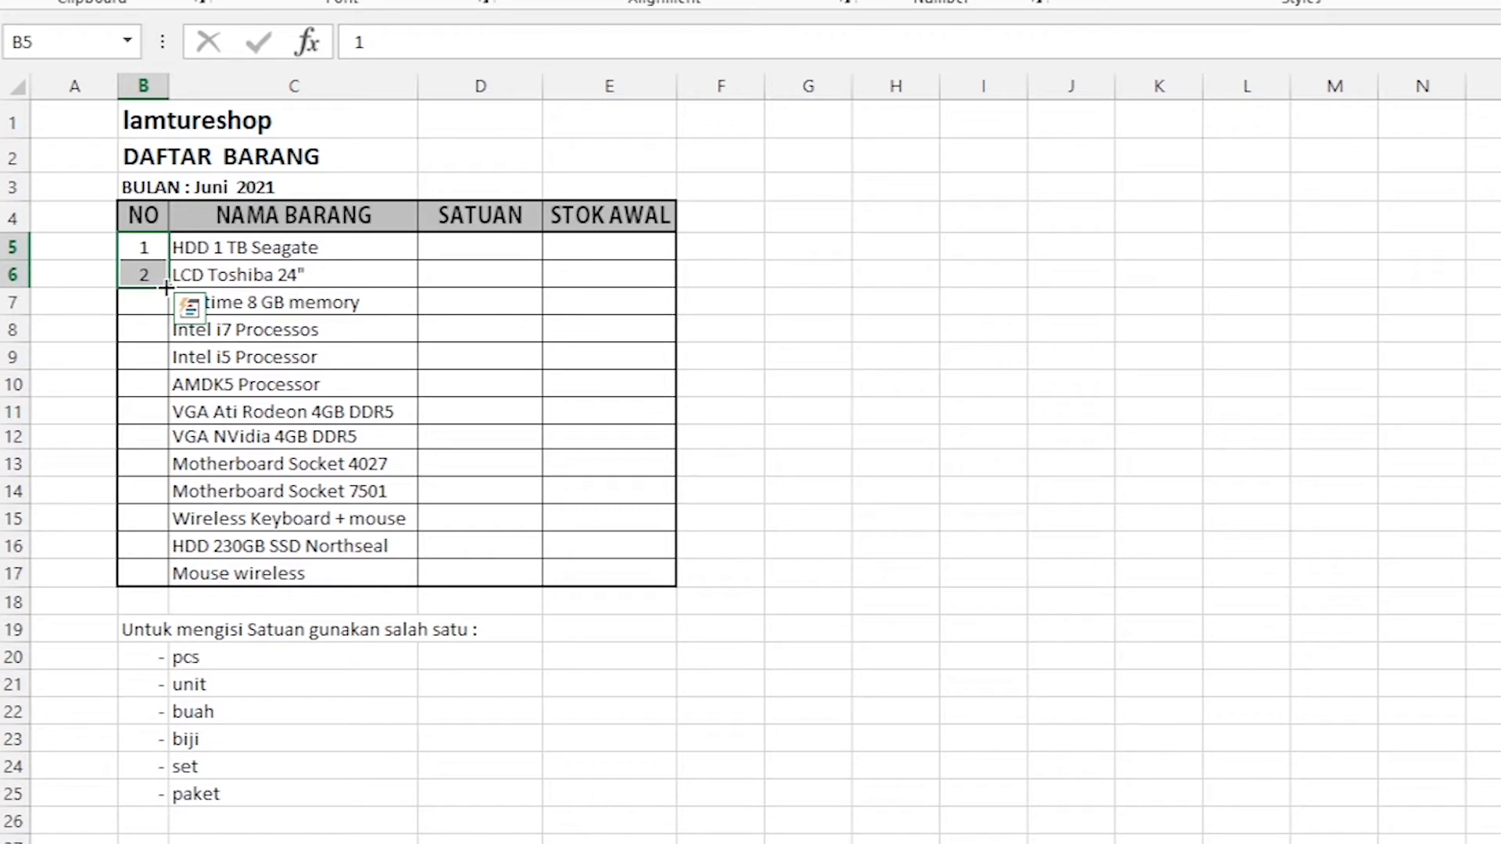
{"action": "left_click_drag", "start_coordinate": [166, 288], "coordinate": [164, 582]}
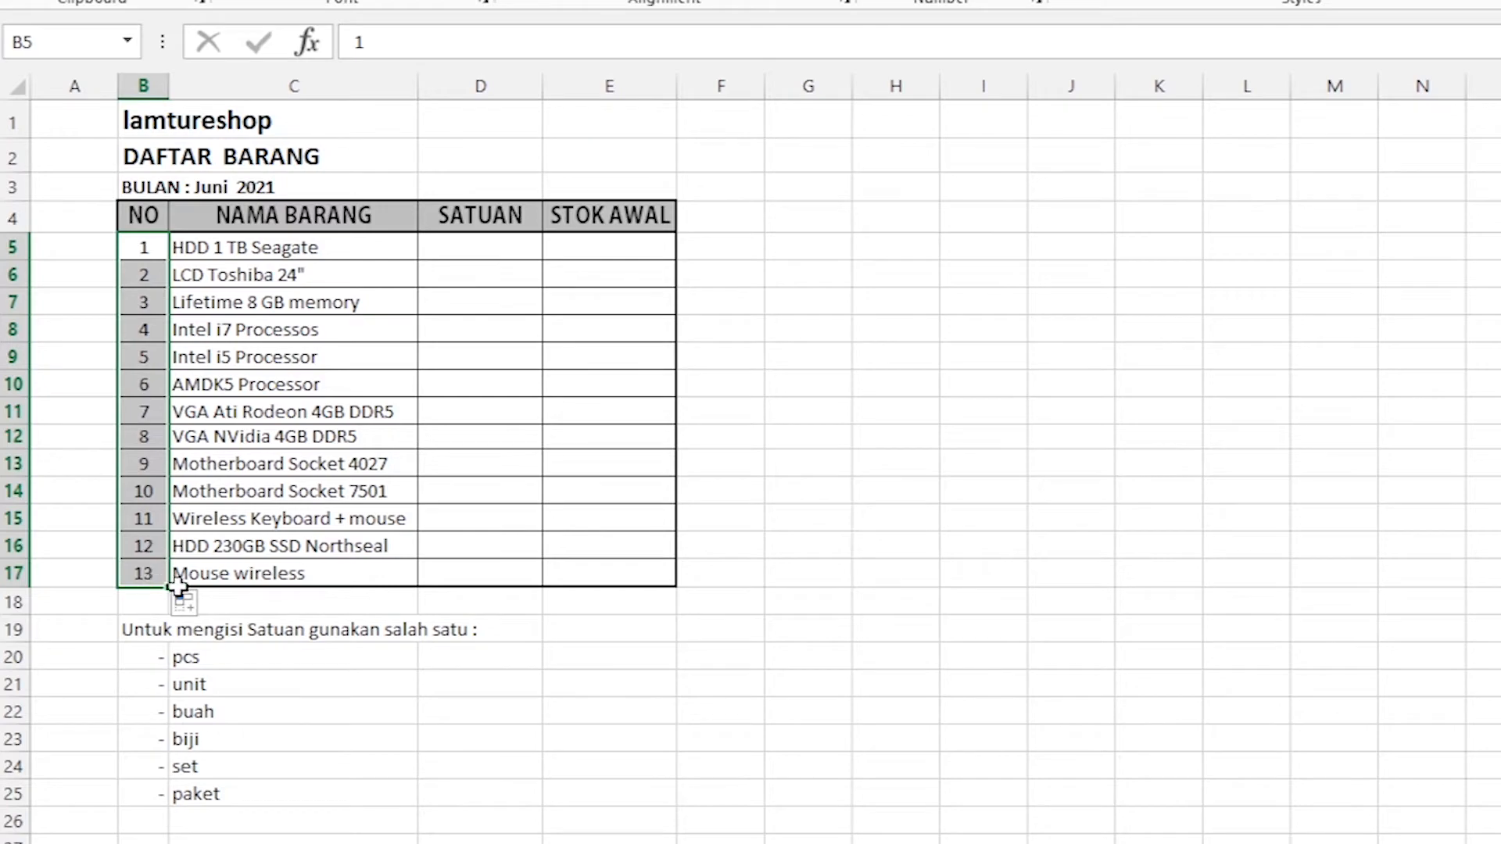
{"action": "scroll", "coordinate": [177, 585], "scroll_direction": "down", "scroll_amount": 2}
{"action": "scroll", "coordinate": [125, 413], "scroll_direction": "up", "scroll_amount": 2}
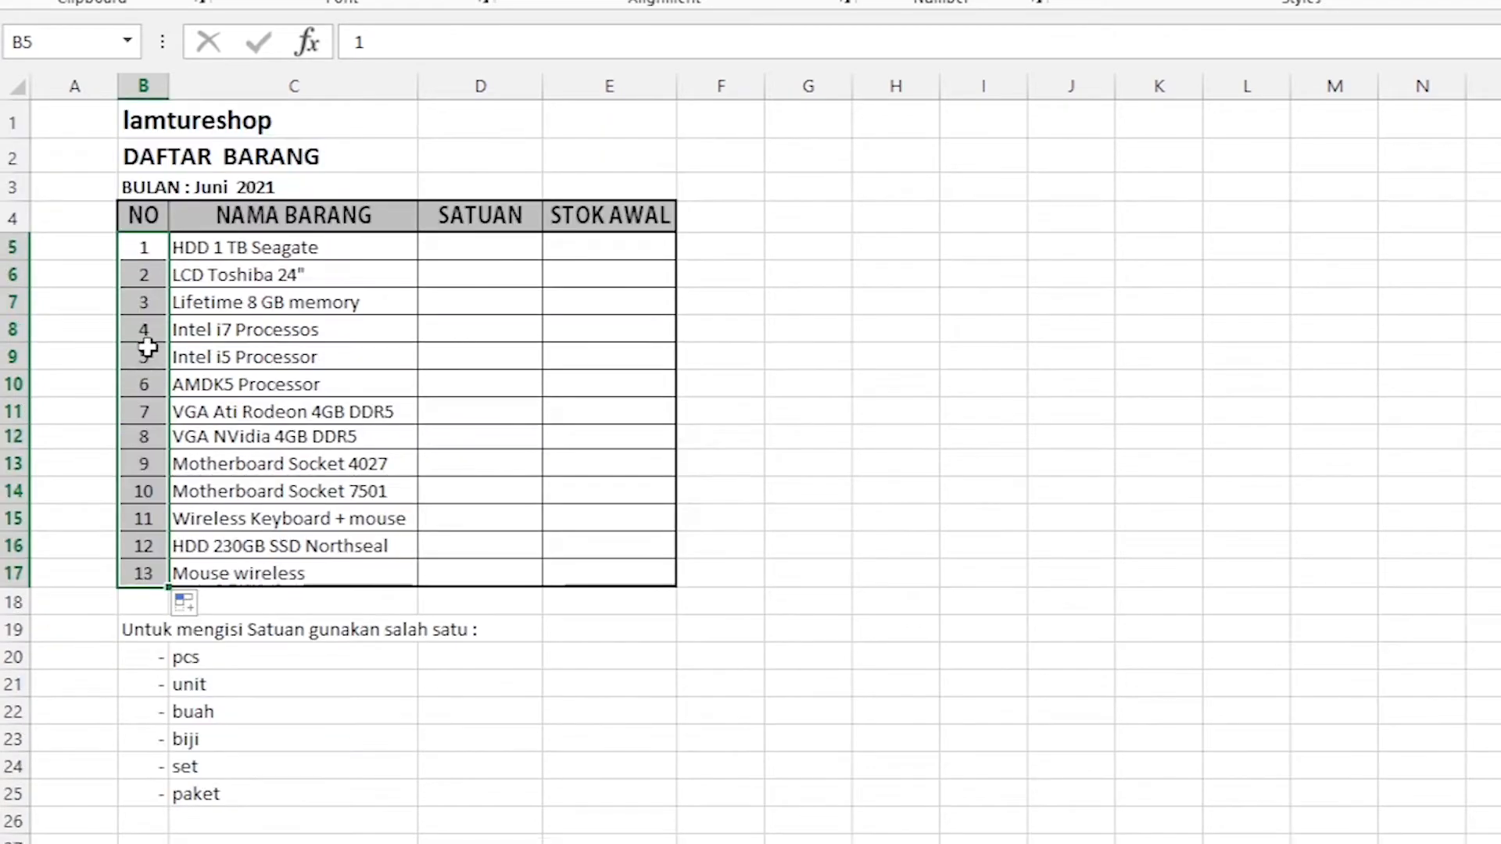
{"action": "scroll", "coordinate": [147, 489], "scroll_direction": "down", "scroll_amount": 4}
{"action": "scroll", "coordinate": [147, 490], "scroll_direction": "up", "scroll_amount": 4}
{"action": "left_click", "coordinate": [75, 278]}
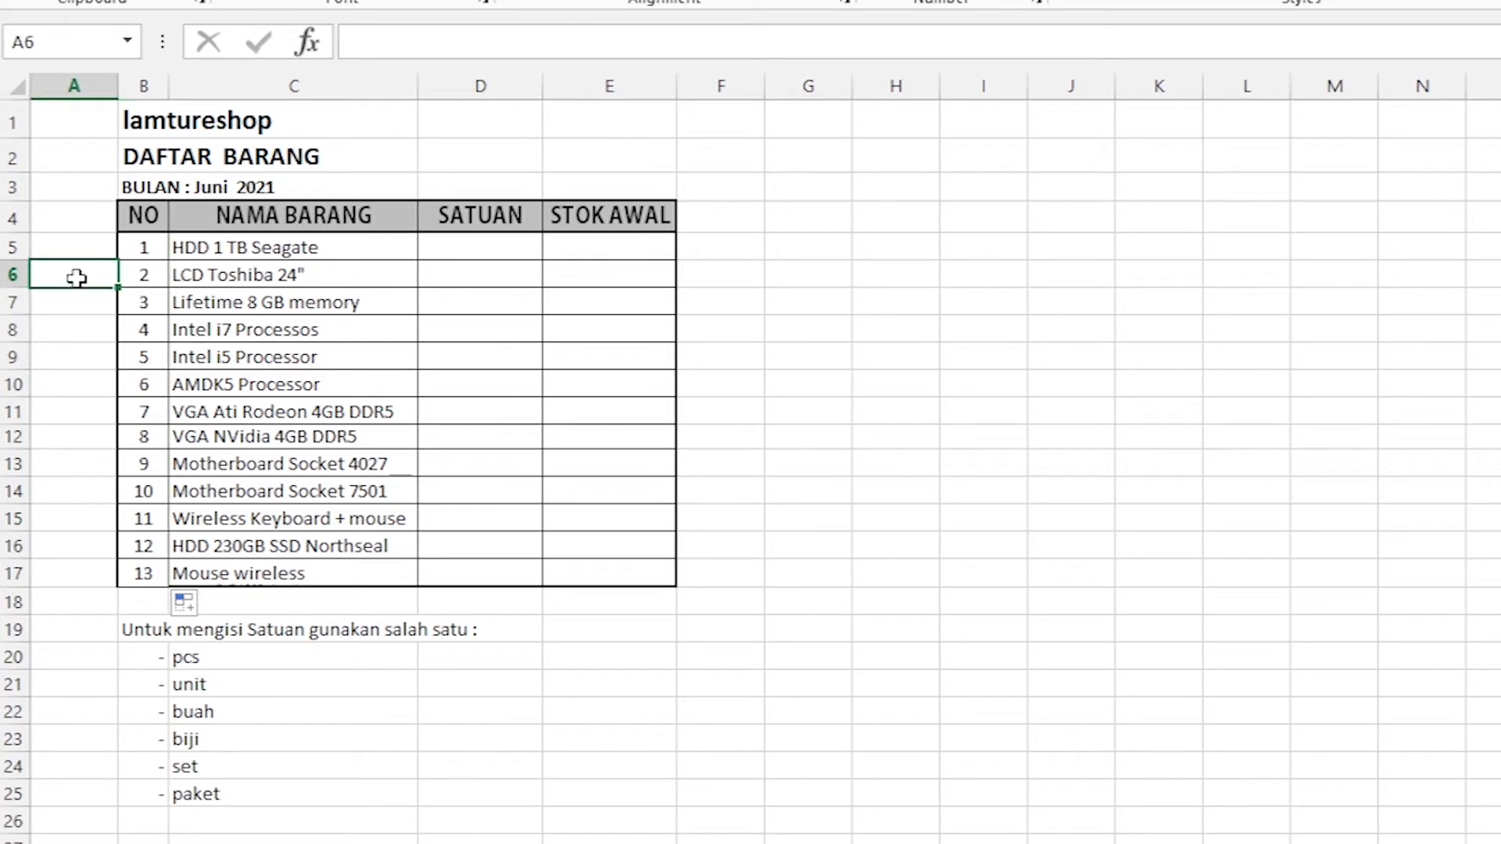
{"action": "left_click", "coordinate": [151, 251]}
{"action": "left_click", "coordinate": [140, 274]}
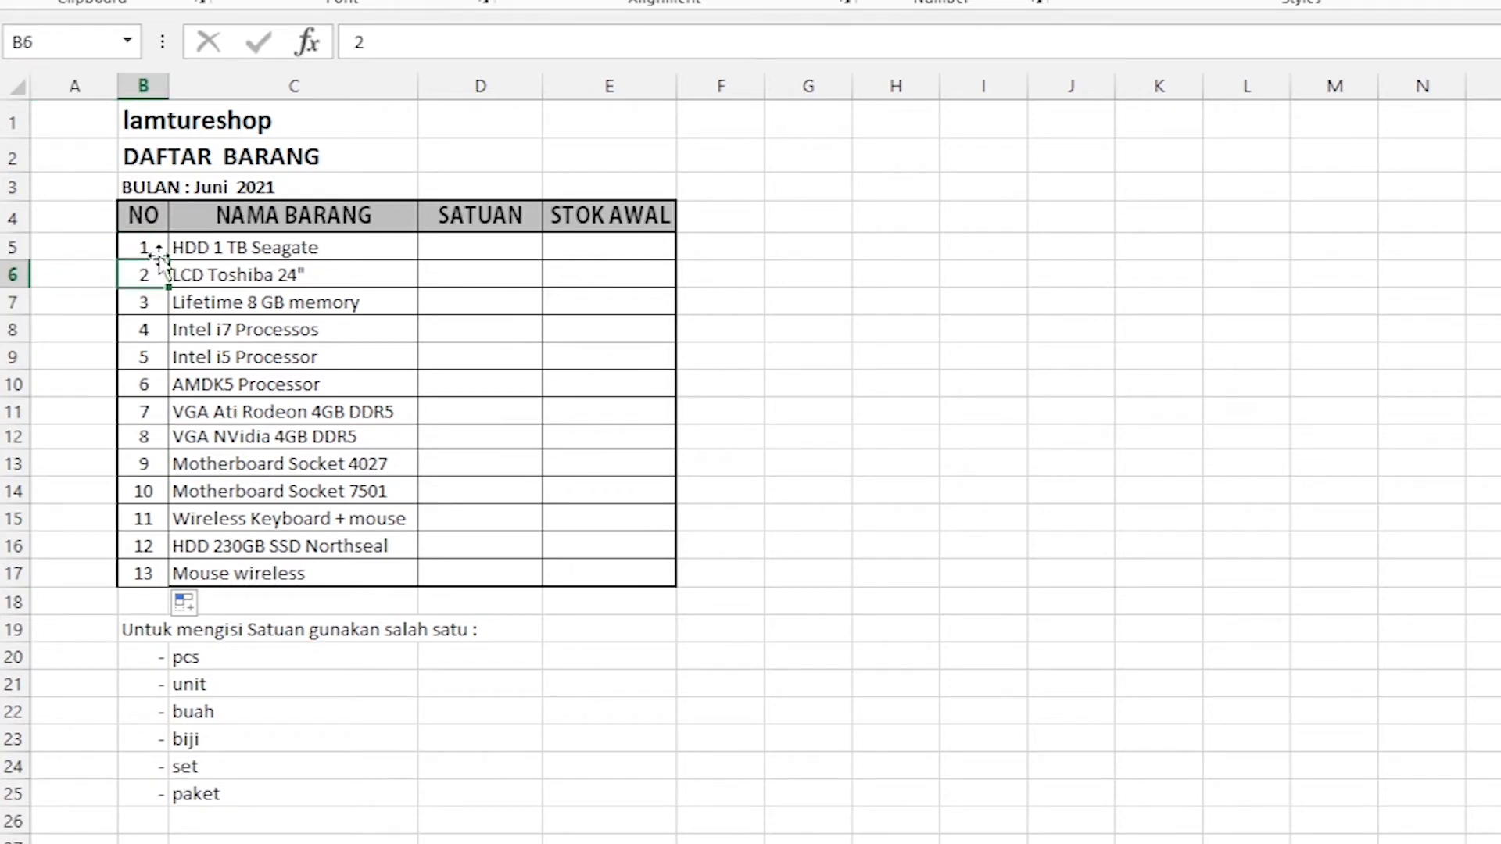
Enter A in I5 and B in I6, and autofill the pair down to I23.
{"action": "left_click", "coordinate": [983, 249]}
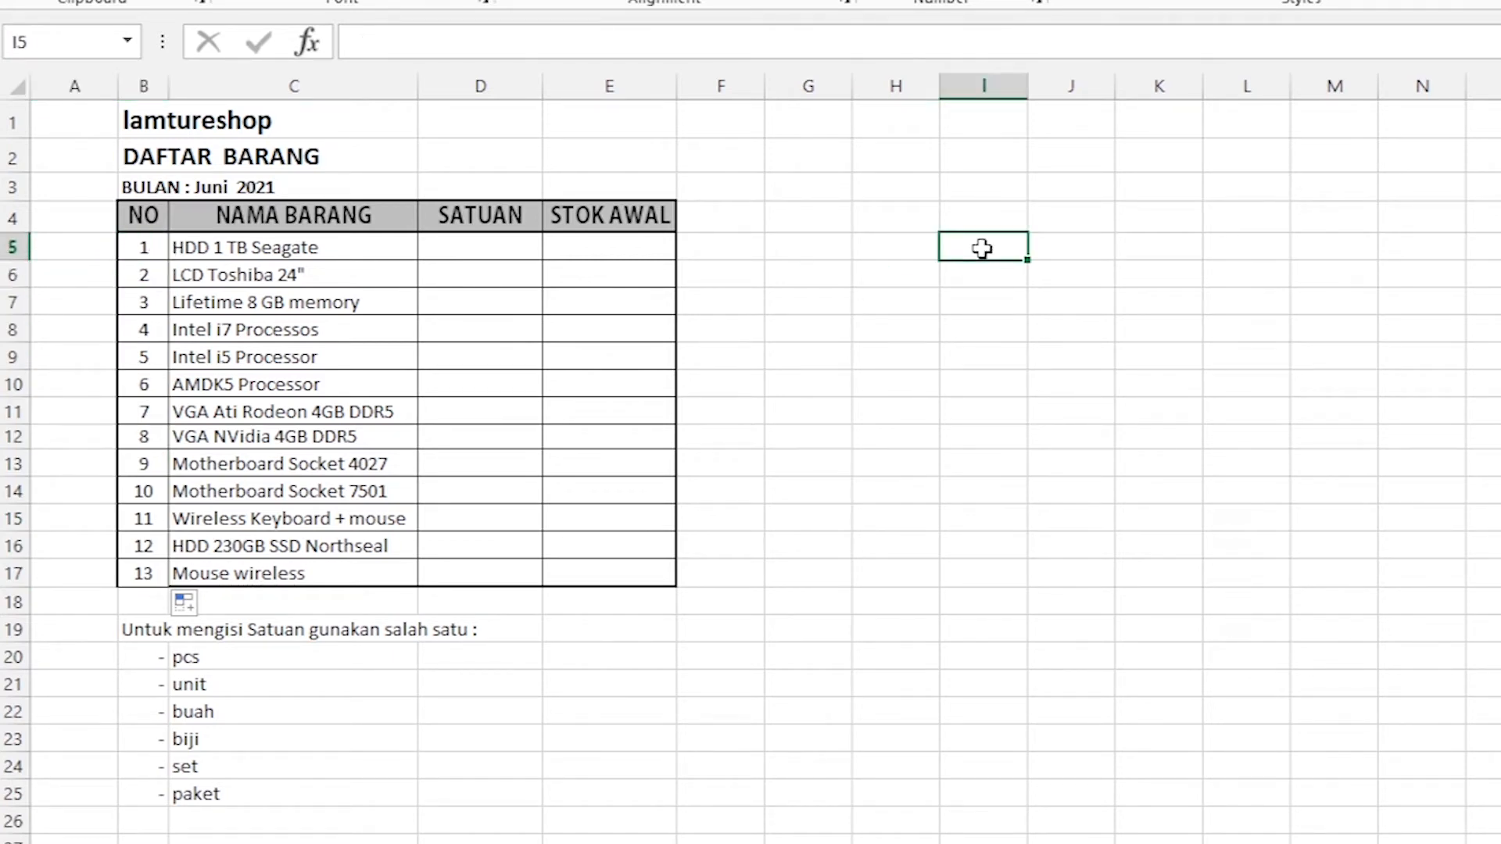
{"action": "type", "text": "1"}
{"action": "left_click_drag", "start_coordinate": [978, 250], "coordinate": [899, 251]}
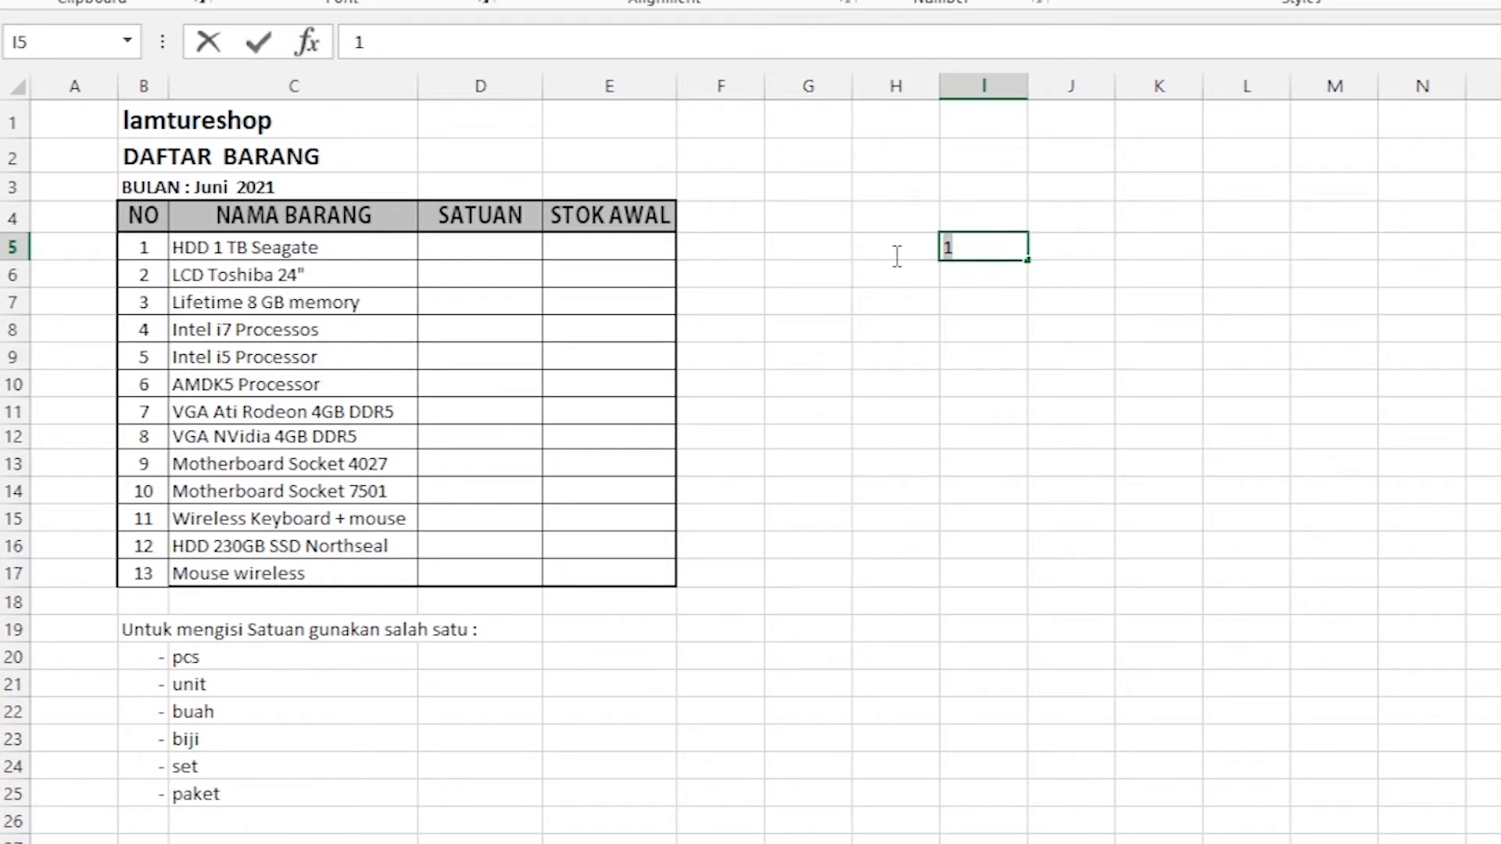
{"action": "type", "text": "A"}
{"action": "key", "text": "Return"}
{"action": "type", "text": "B"}
{"action": "key", "text": "Return"}
{"action": "left_click_drag", "start_coordinate": [1006, 250], "coordinate": [1028, 760]}
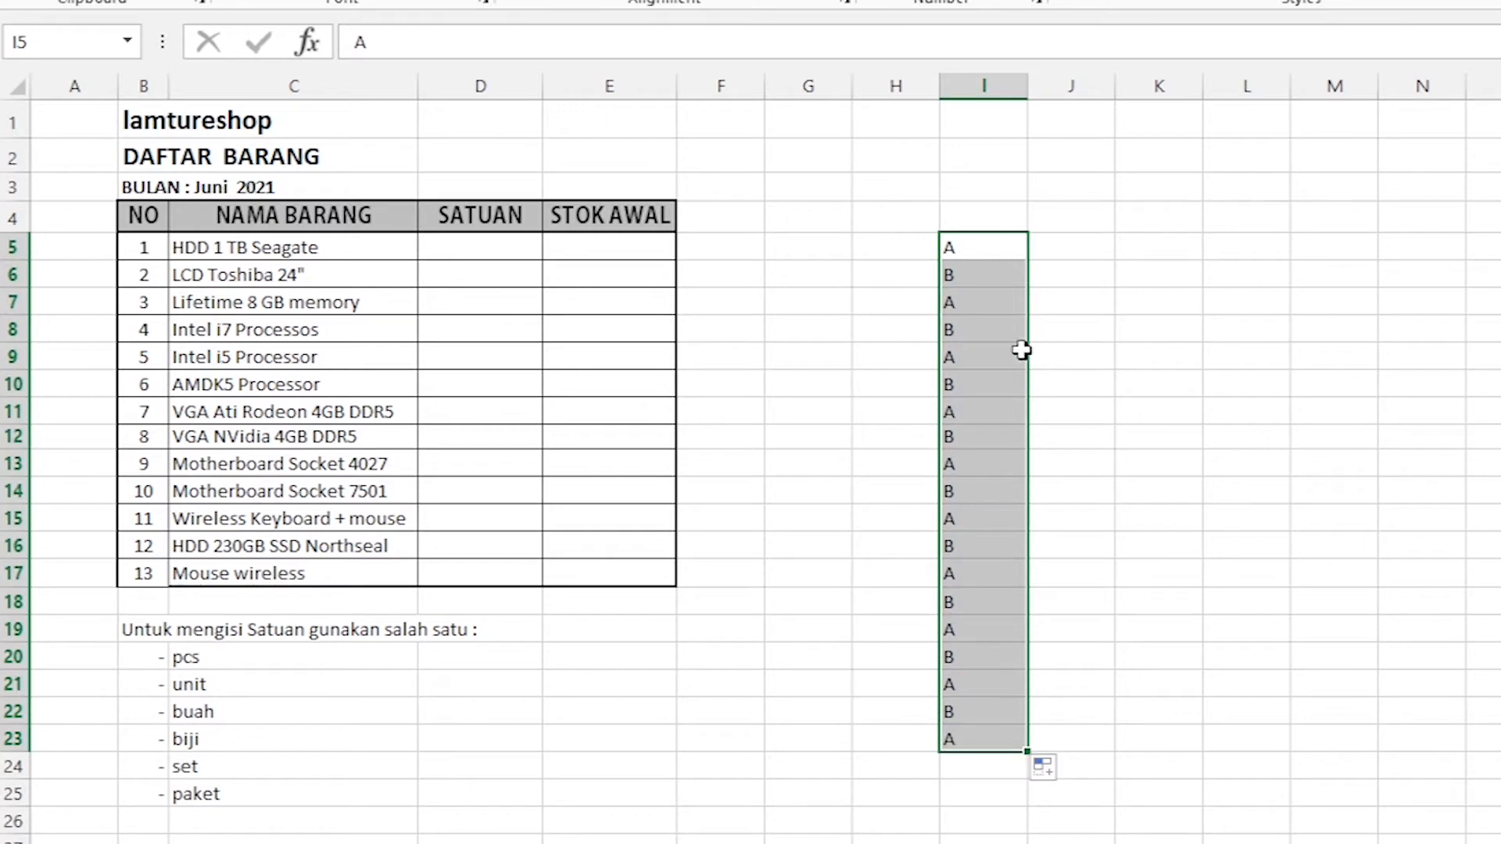
Delete the letter entries from I5 to I23.
{"action": "left_click", "coordinate": [972, 249]}
{"action": "left_click", "coordinate": [1040, 275]}
{"action": "left_click", "coordinate": [1059, 339]}
{"action": "left_click_drag", "start_coordinate": [999, 258], "coordinate": [980, 747]}
{"action": "key", "text": "Delete"}
Enter 100 in I5 and 101 in I6, and autofill the series down to I22.
{"action": "left_click", "coordinate": [971, 246]}
{"action": "type", "text": "1"}
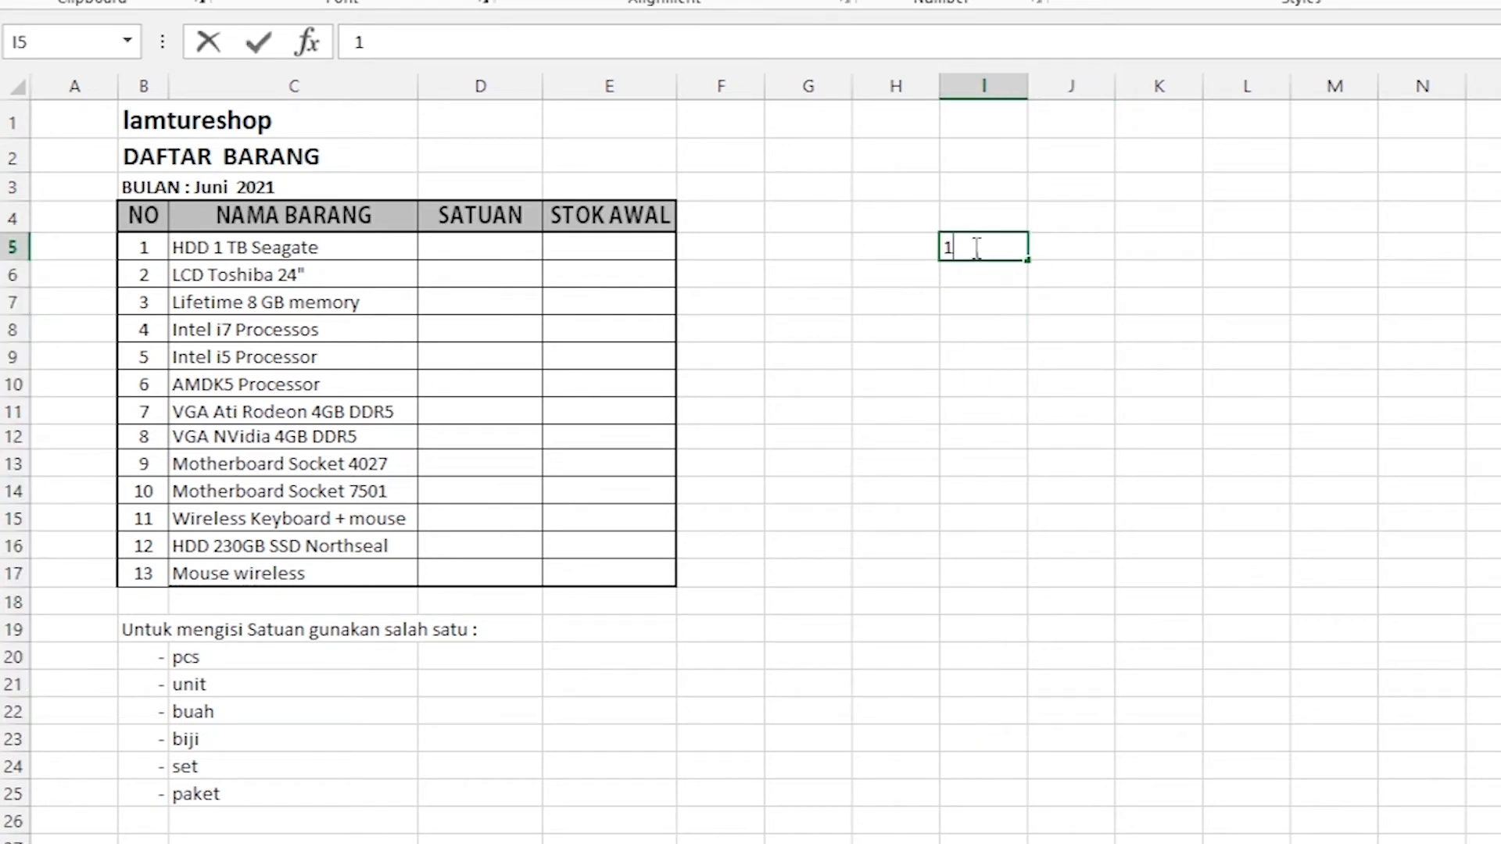
{"action": "left_click_drag", "start_coordinate": [943, 247], "coordinate": [917, 253]}
{"action": "type", "text": "100"}
{"action": "key", "text": "Return"}
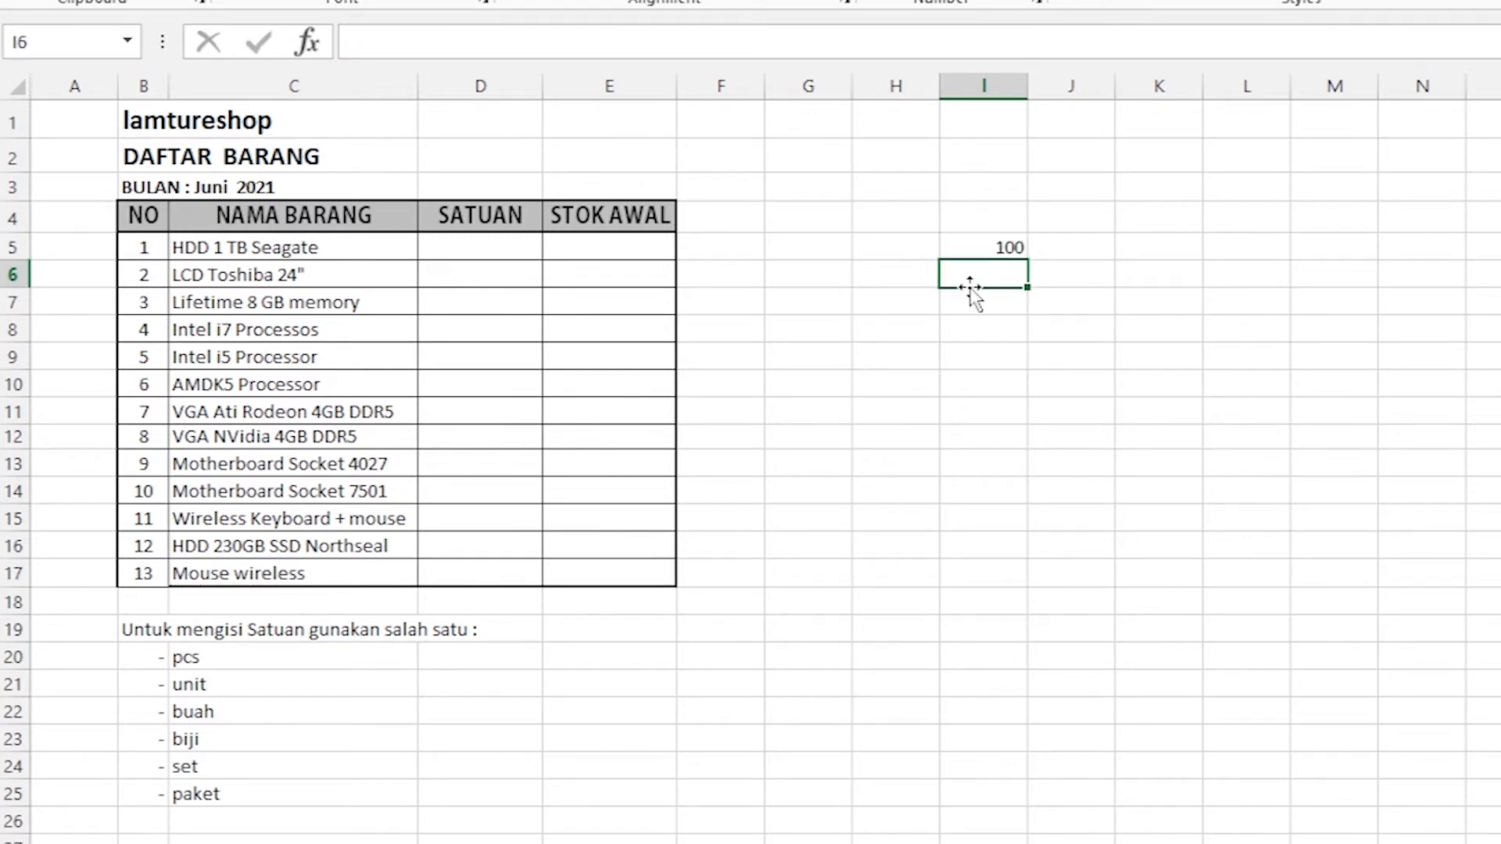
{"action": "key", "text": "BackSpace"}
{"action": "type", "text": "10"}
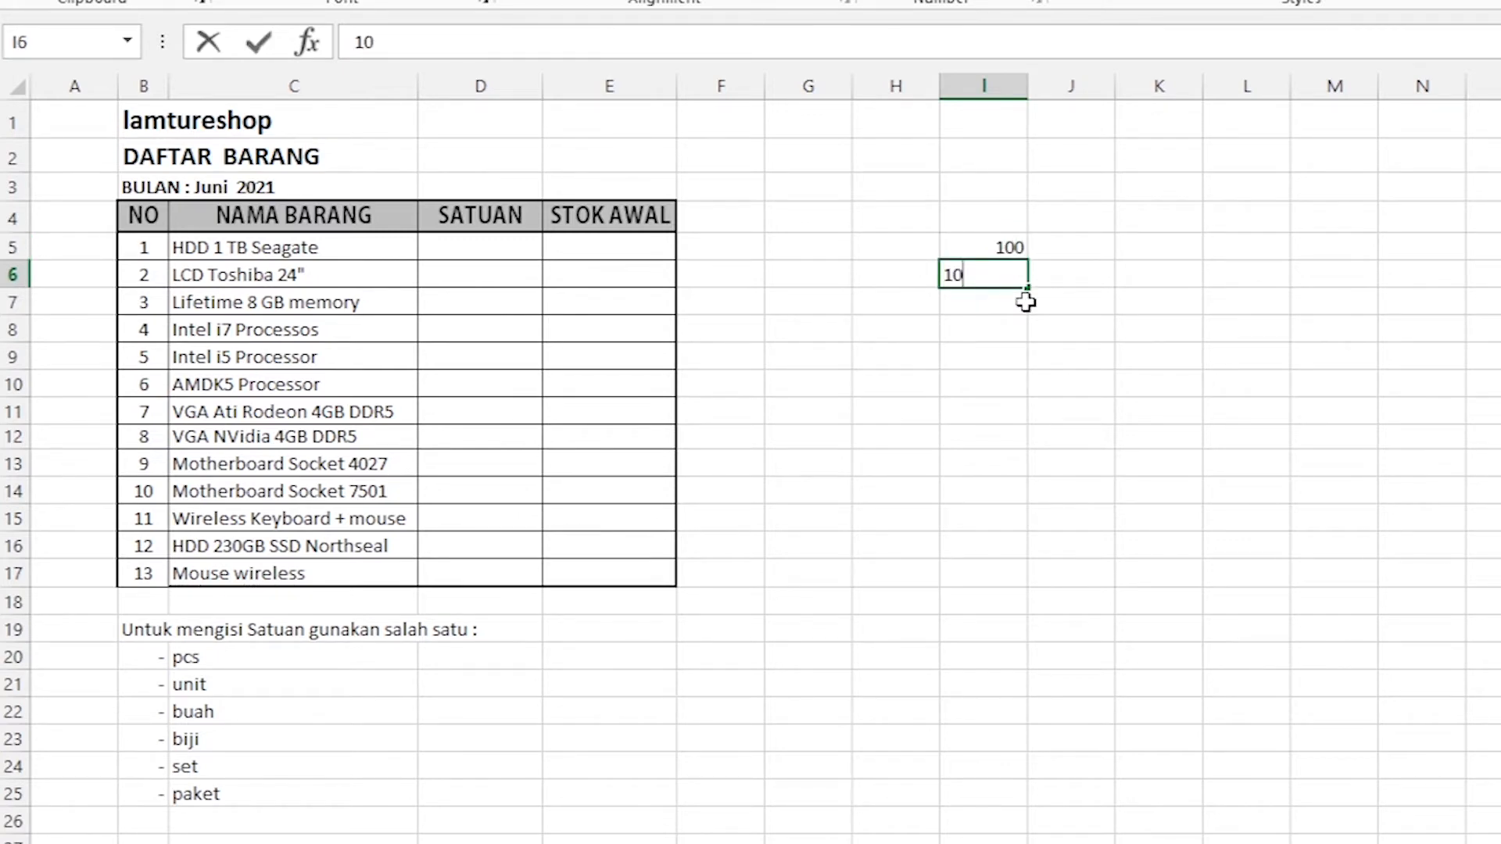
{"action": "type", "text": "1"}
{"action": "left_click", "coordinate": [1099, 309]}
{"action": "left_click_drag", "start_coordinate": [1011, 241], "coordinate": [1009, 723]}
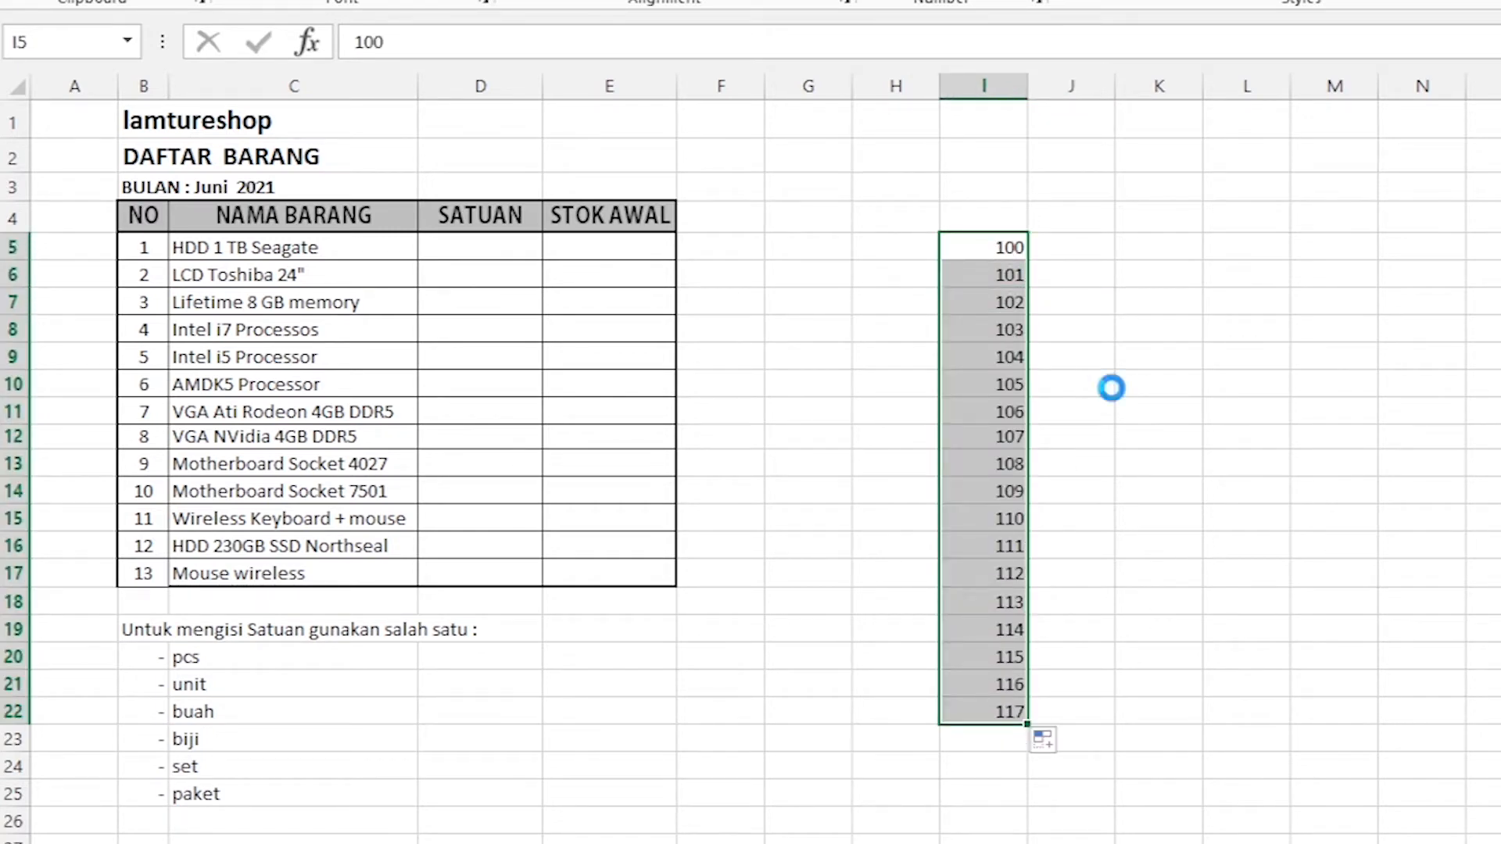
Undo the last fill, set I6 to 200, and autofill the series from I5:I6 down to I25.
{"action": "key", "text": "ctrl+z"}
{"action": "left_click", "coordinate": [1110, 358]}
{"action": "left_click", "coordinate": [1008, 274]}
{"action": "type", "text": "200"}
{"action": "left_click", "coordinate": [1147, 351]}
{"action": "left_click_drag", "start_coordinate": [1005, 247], "coordinate": [1029, 814]}
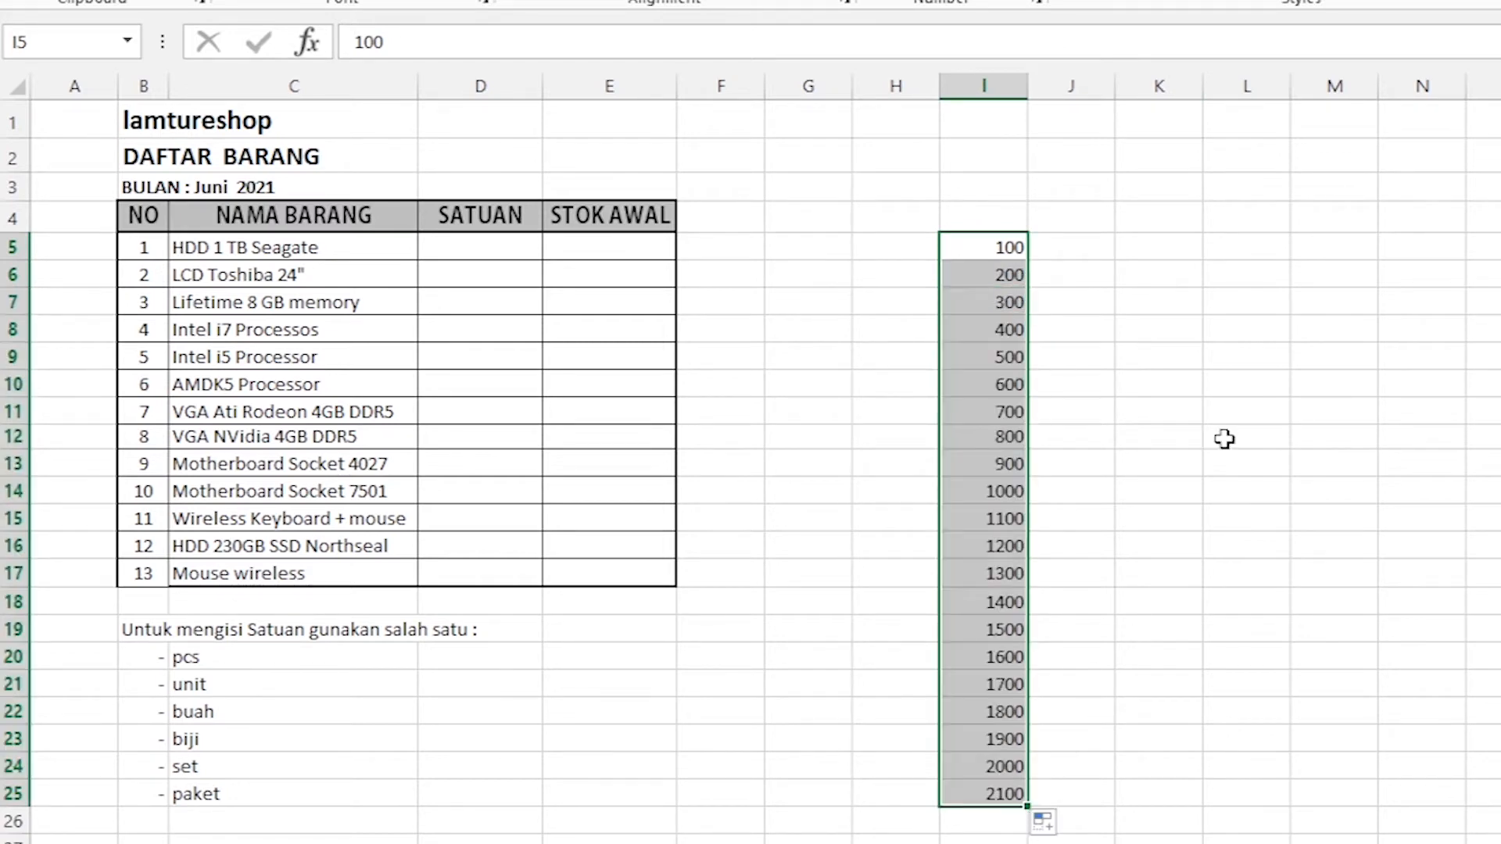
Review the hundreds series in column I and delete it from I5 to I25.
{"action": "left_click", "coordinate": [1233, 350]}
{"action": "left_click", "coordinate": [1007, 249]}
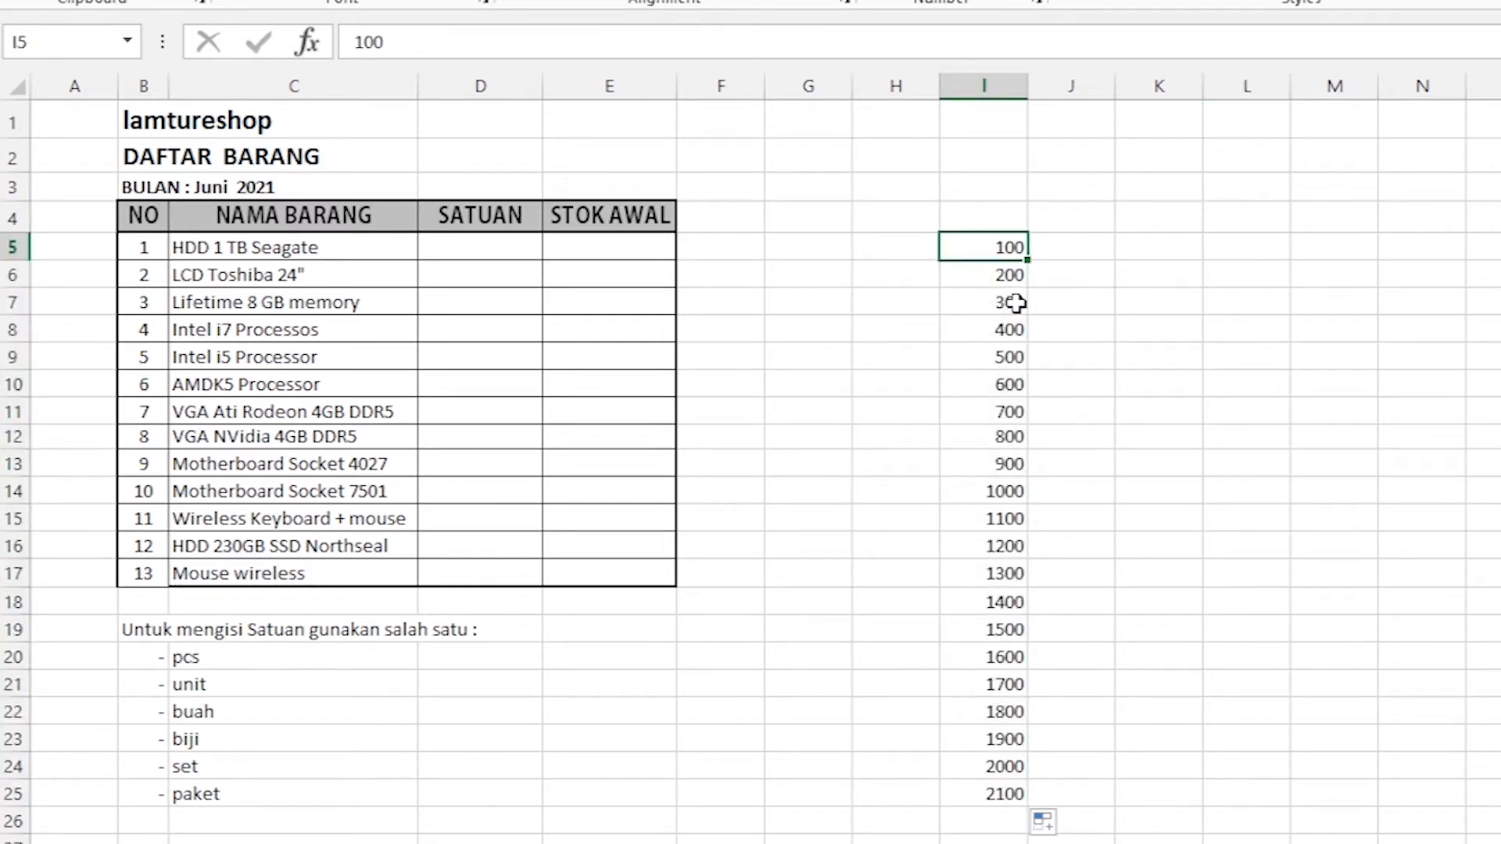
{"action": "left_click", "coordinate": [991, 286]}
{"action": "left_click", "coordinate": [1002, 332]}
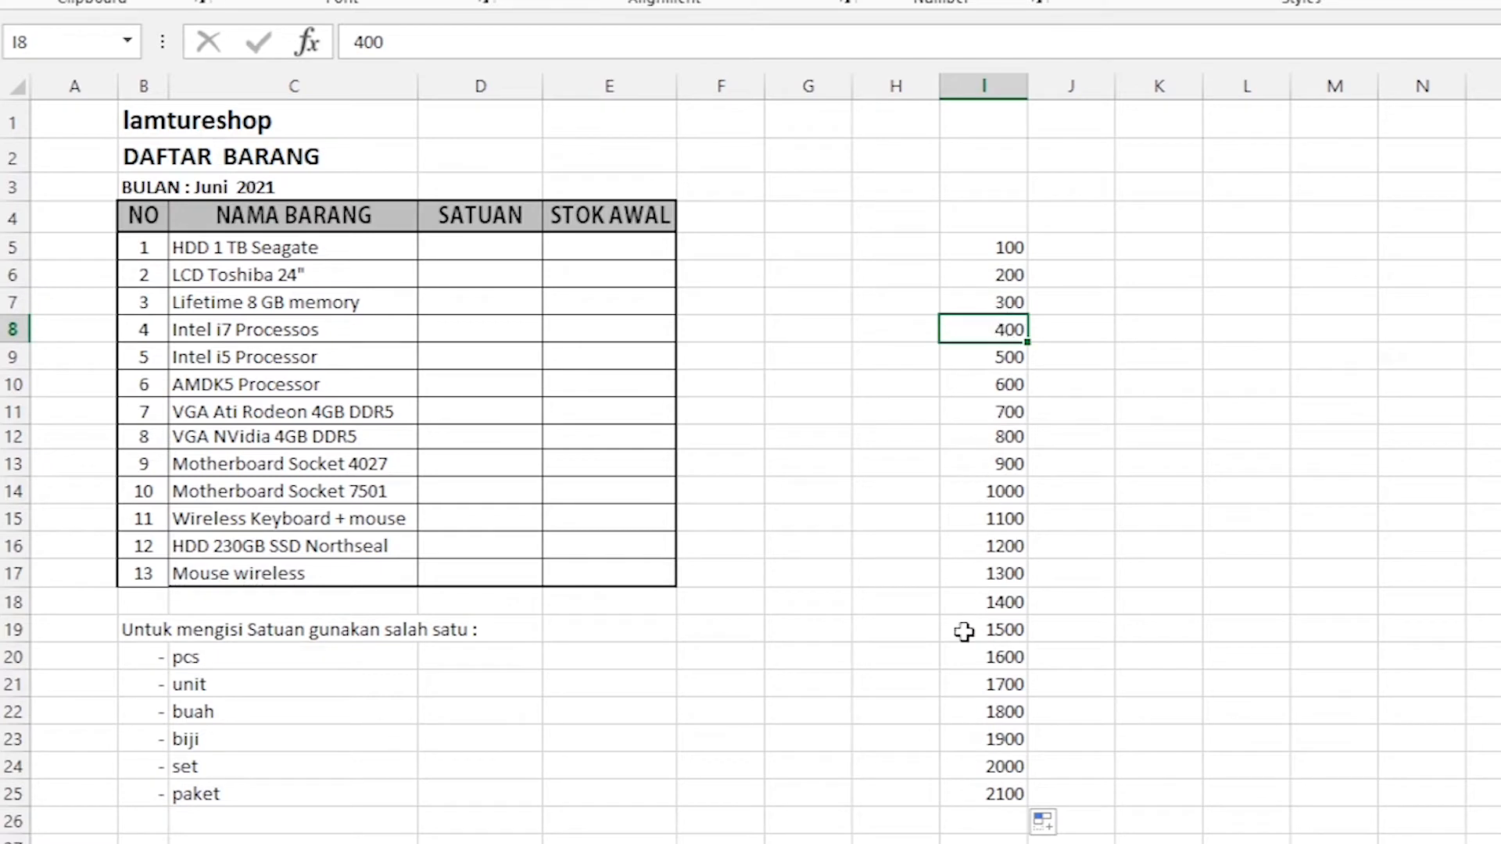
{"action": "left_click", "coordinate": [1000, 249]}
{"action": "left_click_drag", "start_coordinate": [983, 838], "coordinate": [956, 784]}
{"action": "key", "text": "Delete"}
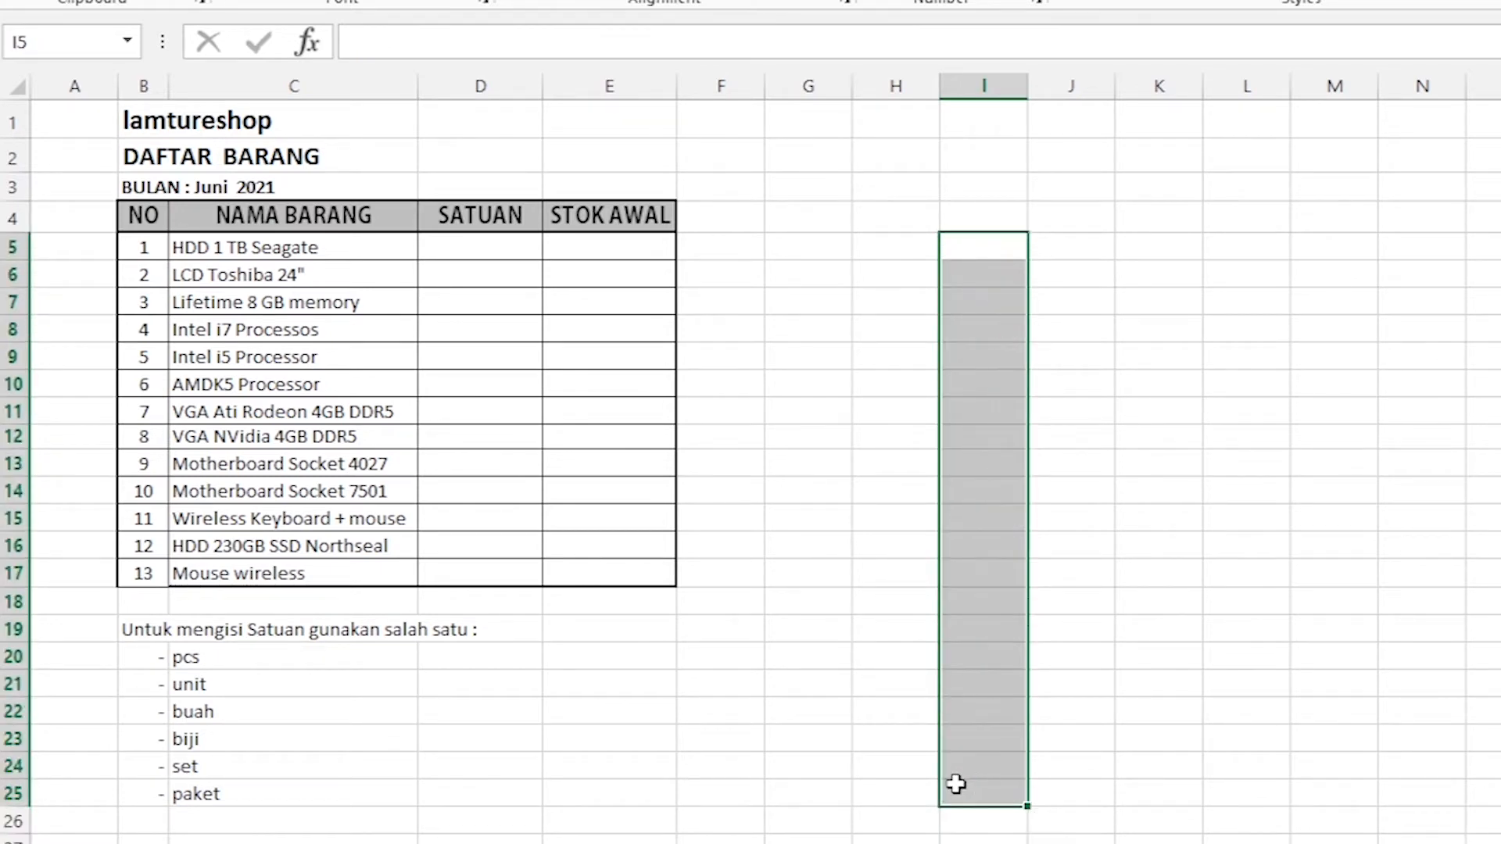
{"action": "left_click", "coordinate": [865, 470]}
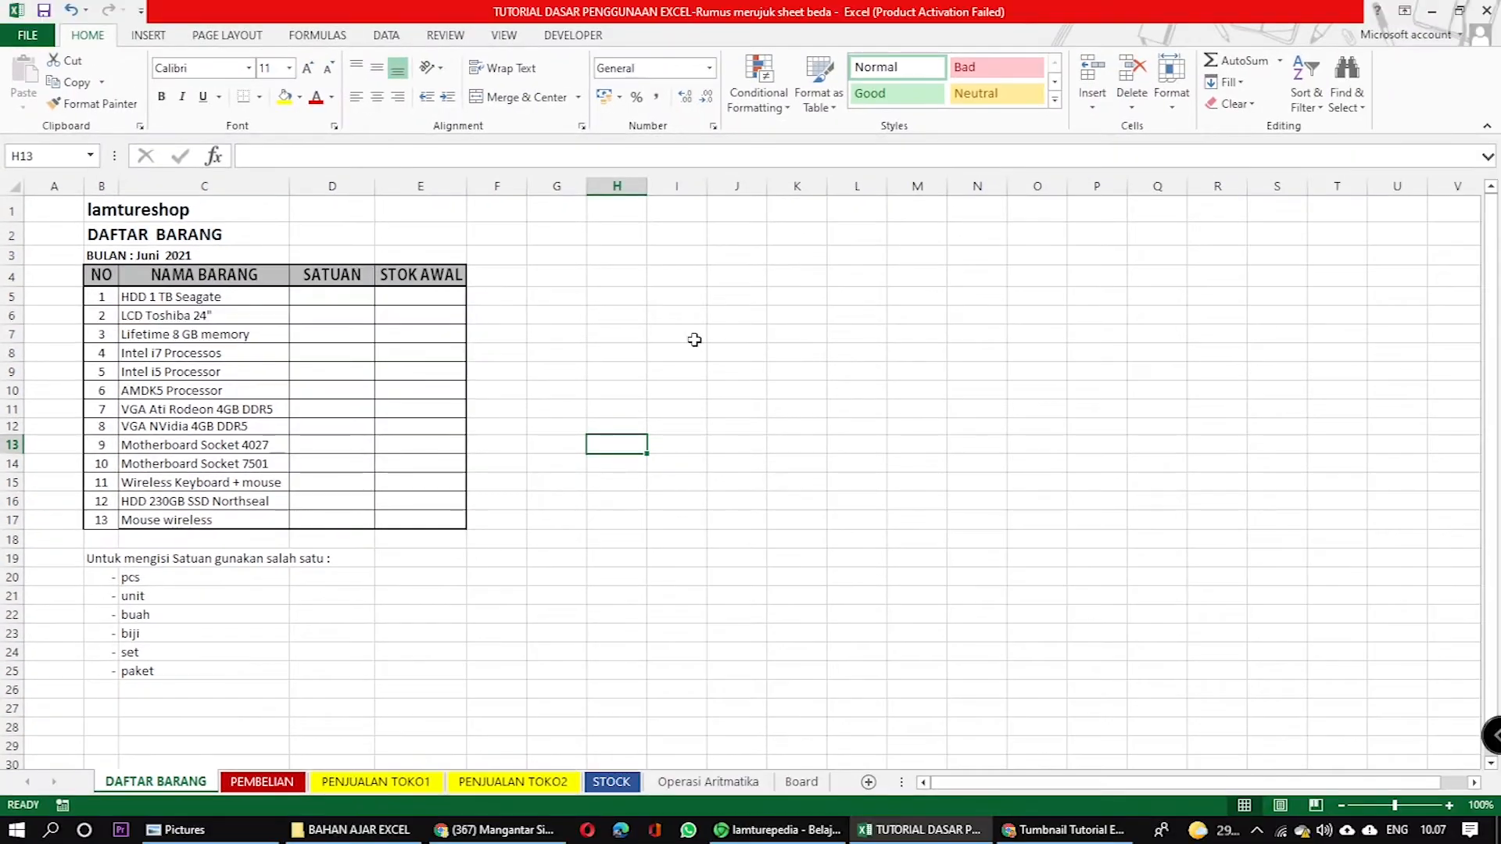
Examine the Settings, Input Message and Error Alert options of Data Validation for cell J7, and close the dialog without applying anything.
{"action": "left_click", "coordinate": [747, 331]}
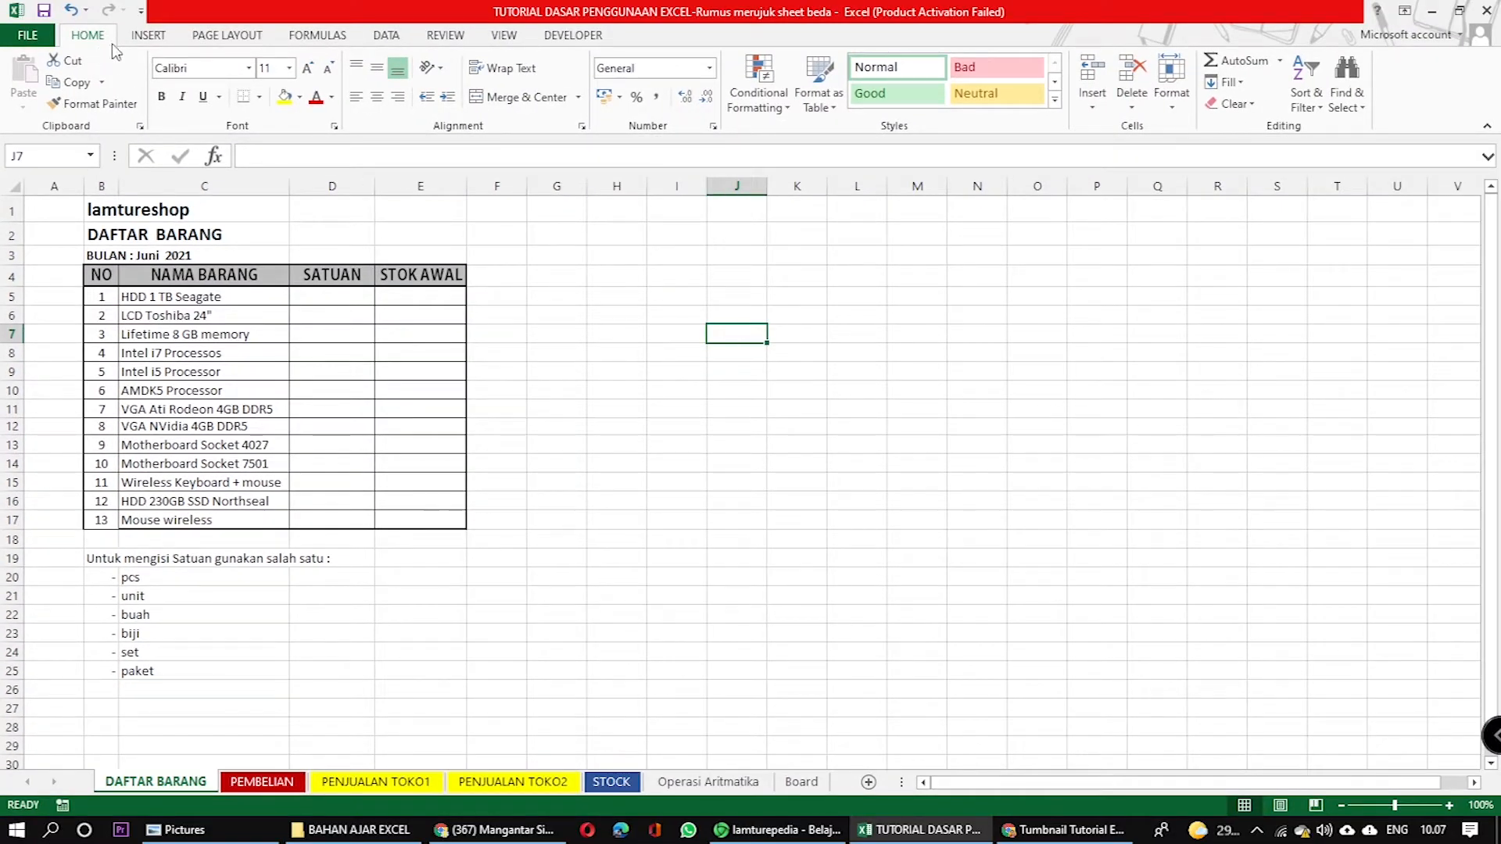
{"action": "left_click", "coordinate": [386, 35]}
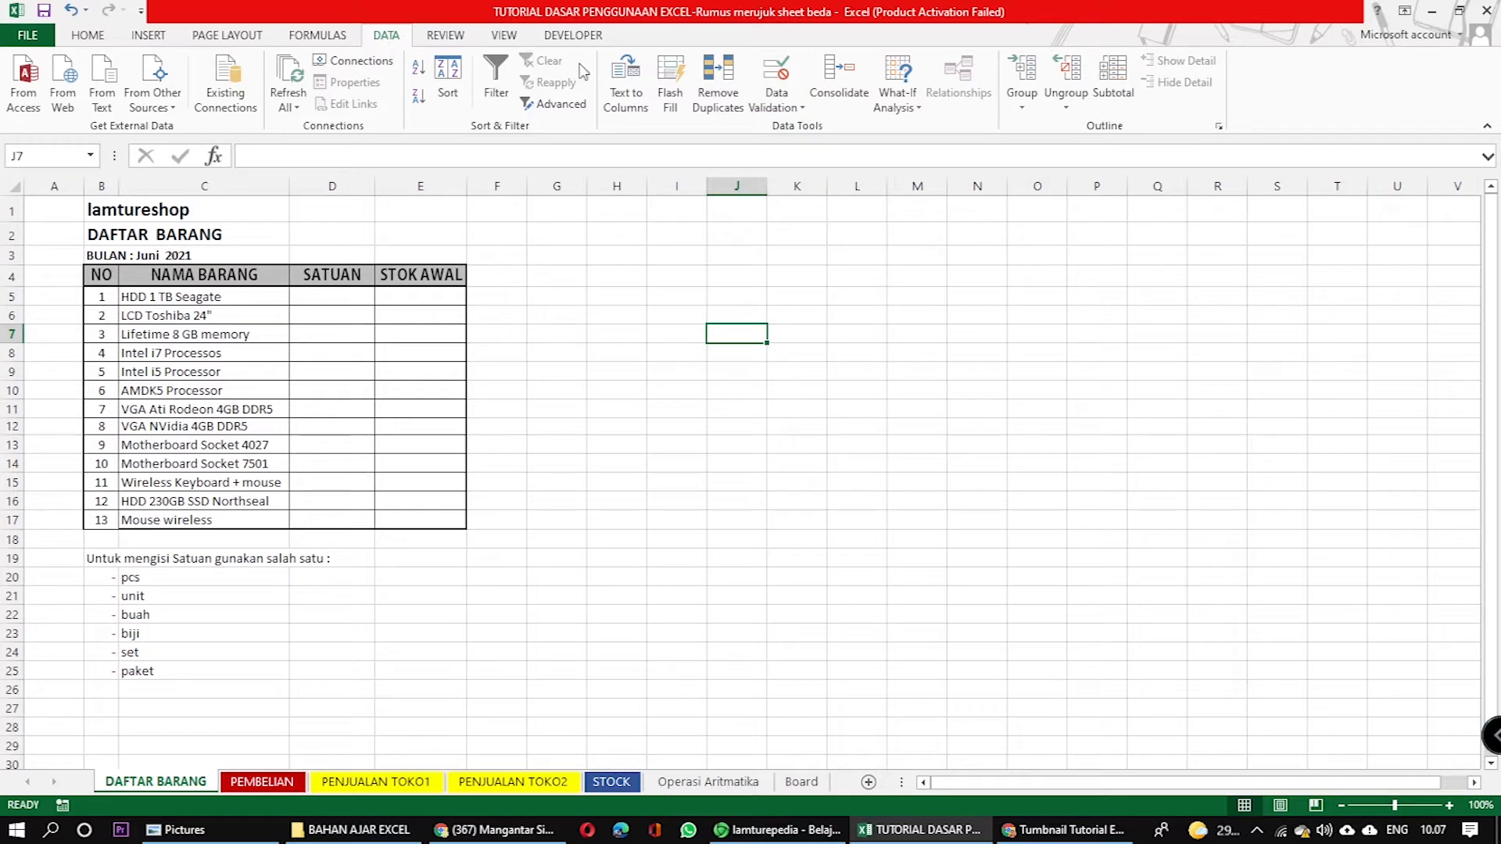
{"action": "left_click", "coordinate": [804, 109]}
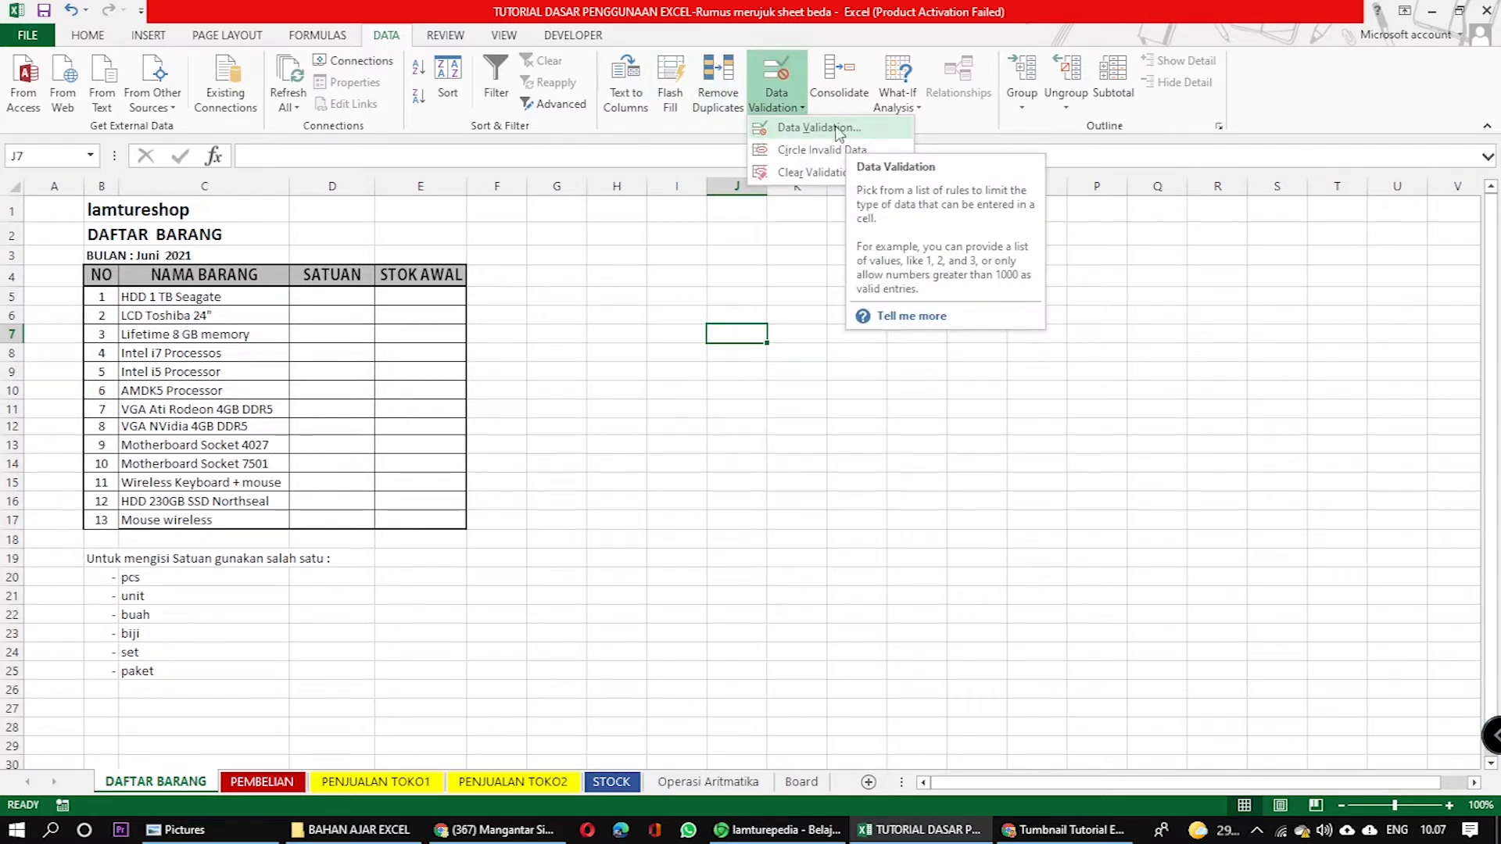
{"action": "left_click", "coordinate": [837, 129]}
{"action": "left_click_drag", "start_coordinate": [823, 197], "coordinate": [771, 253]}
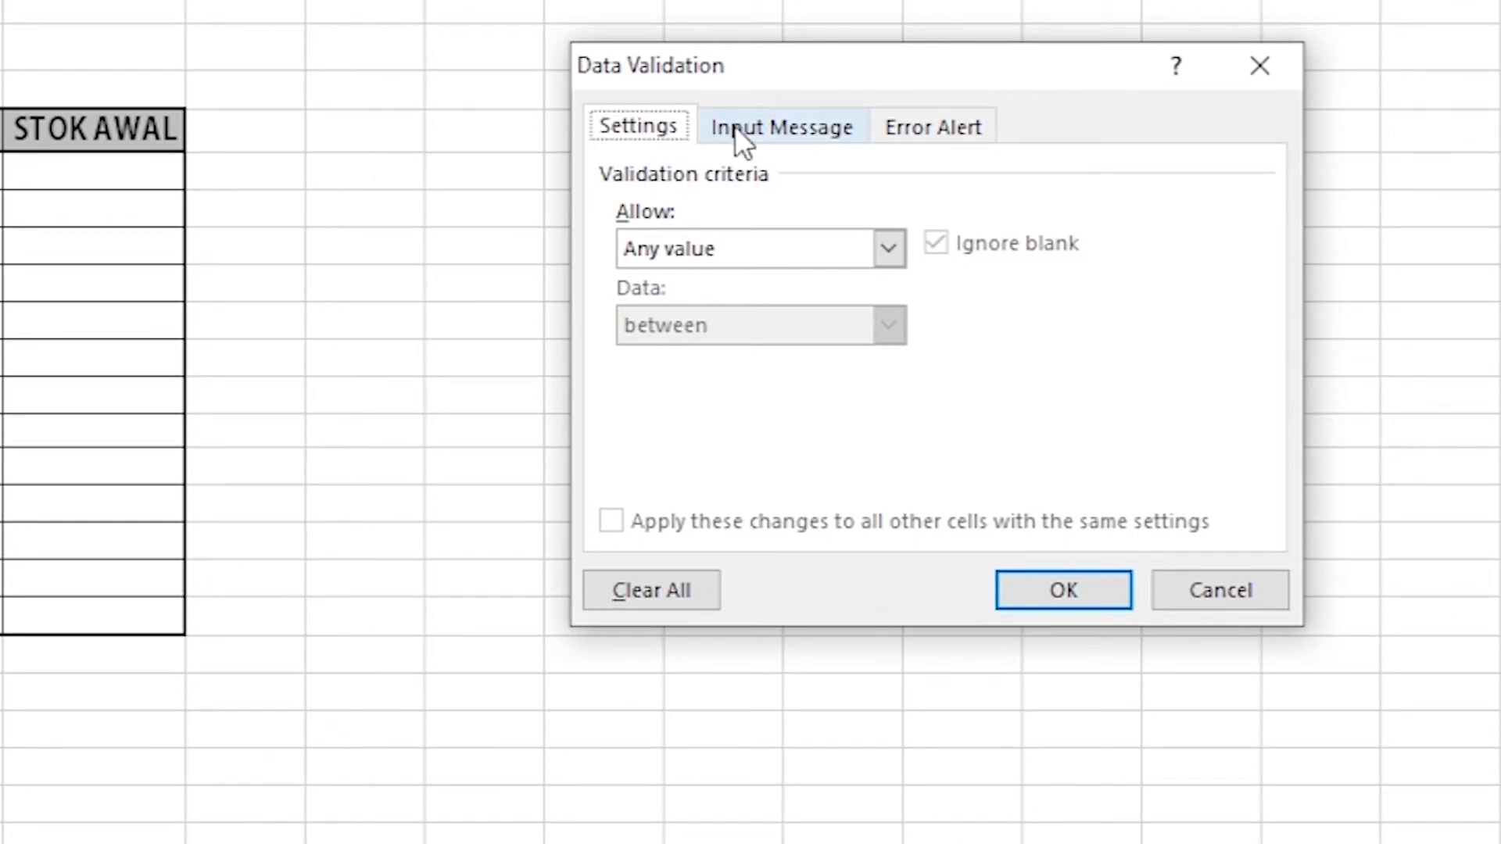
{"action": "left_click", "coordinate": [770, 129]}
{"action": "left_click", "coordinate": [930, 129]}
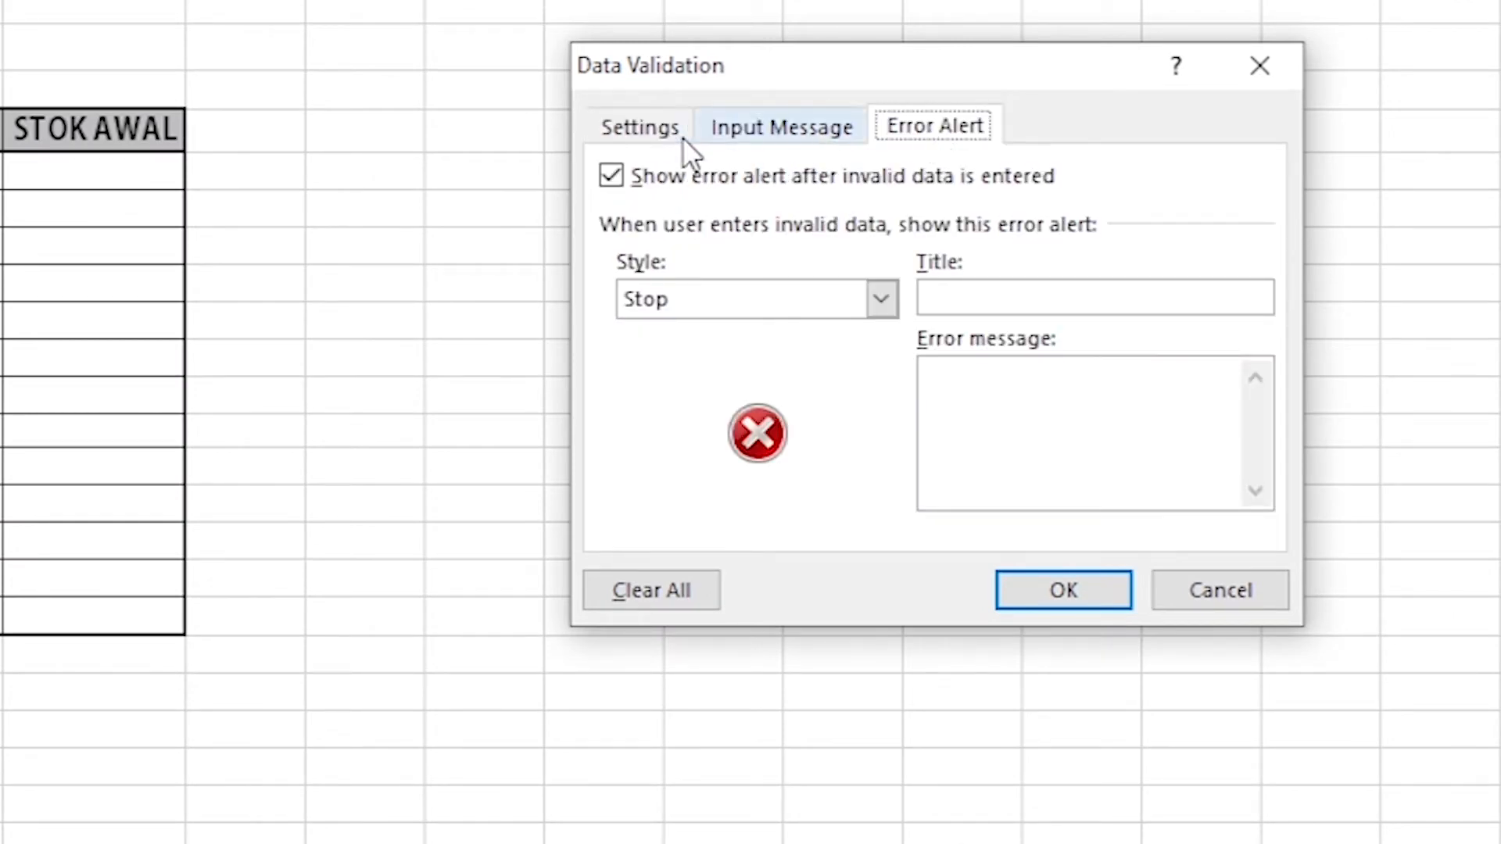
{"action": "left_click", "coordinate": [629, 135]}
{"action": "left_click", "coordinate": [800, 135]}
{"action": "left_click", "coordinate": [936, 131]}
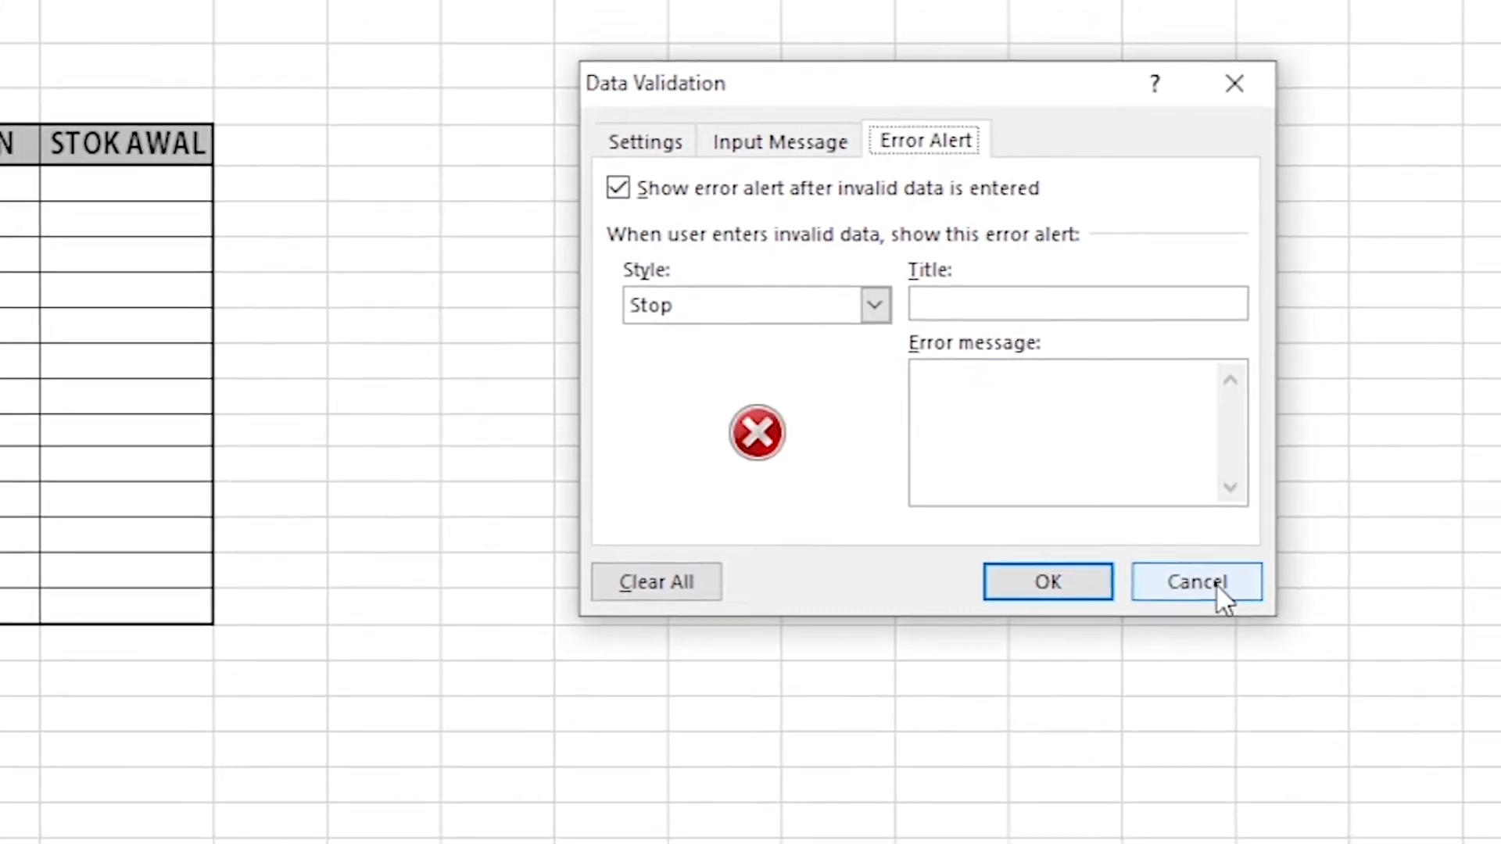
{"action": "left_click", "coordinate": [1223, 598]}
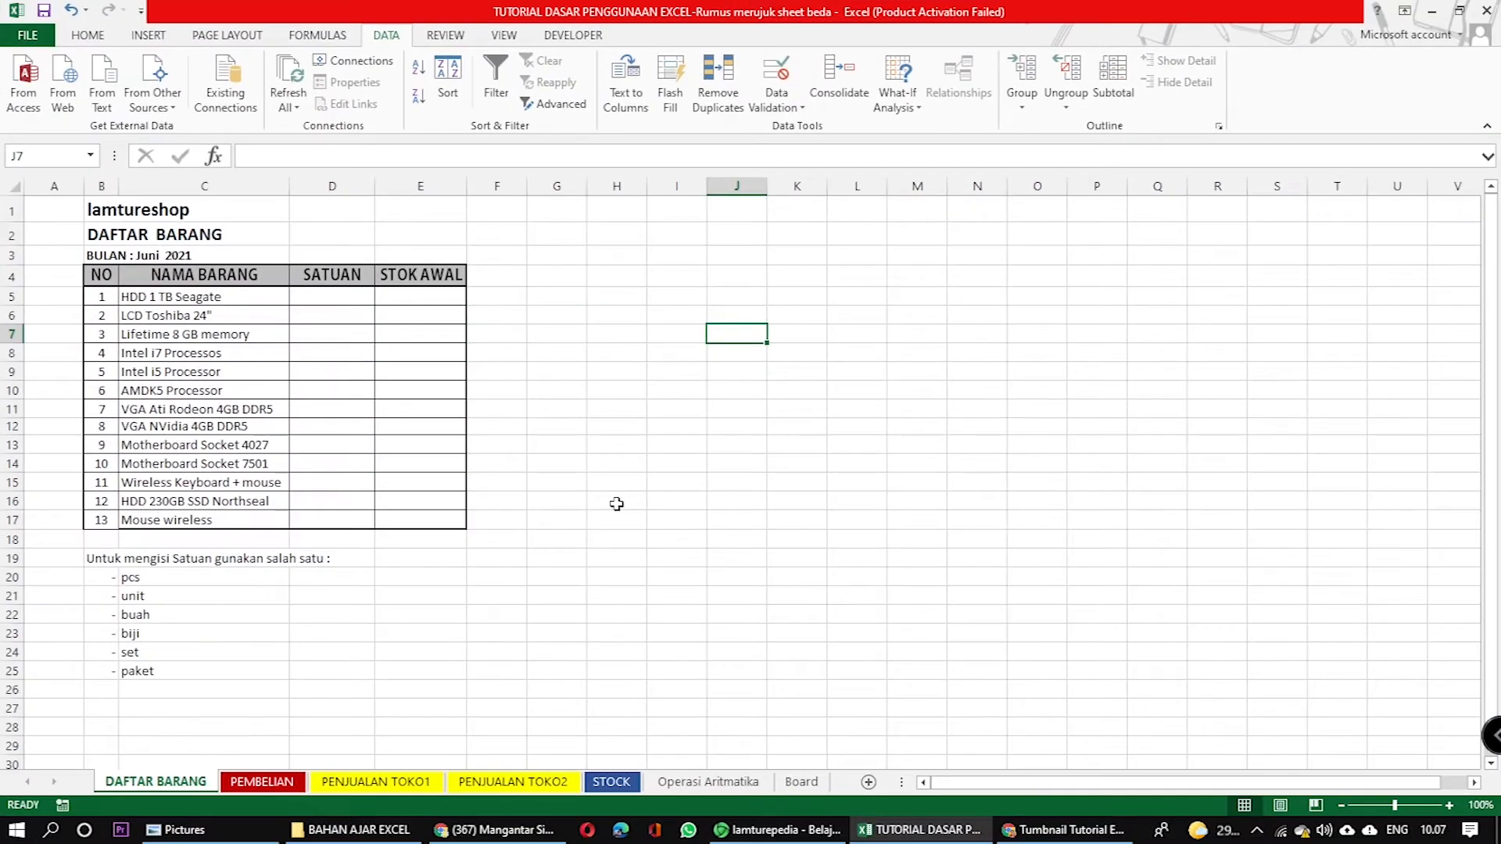
{"action": "left_click", "coordinate": [330, 353]}
{"action": "left_click_drag", "start_coordinate": [318, 294], "coordinate": [335, 528]}
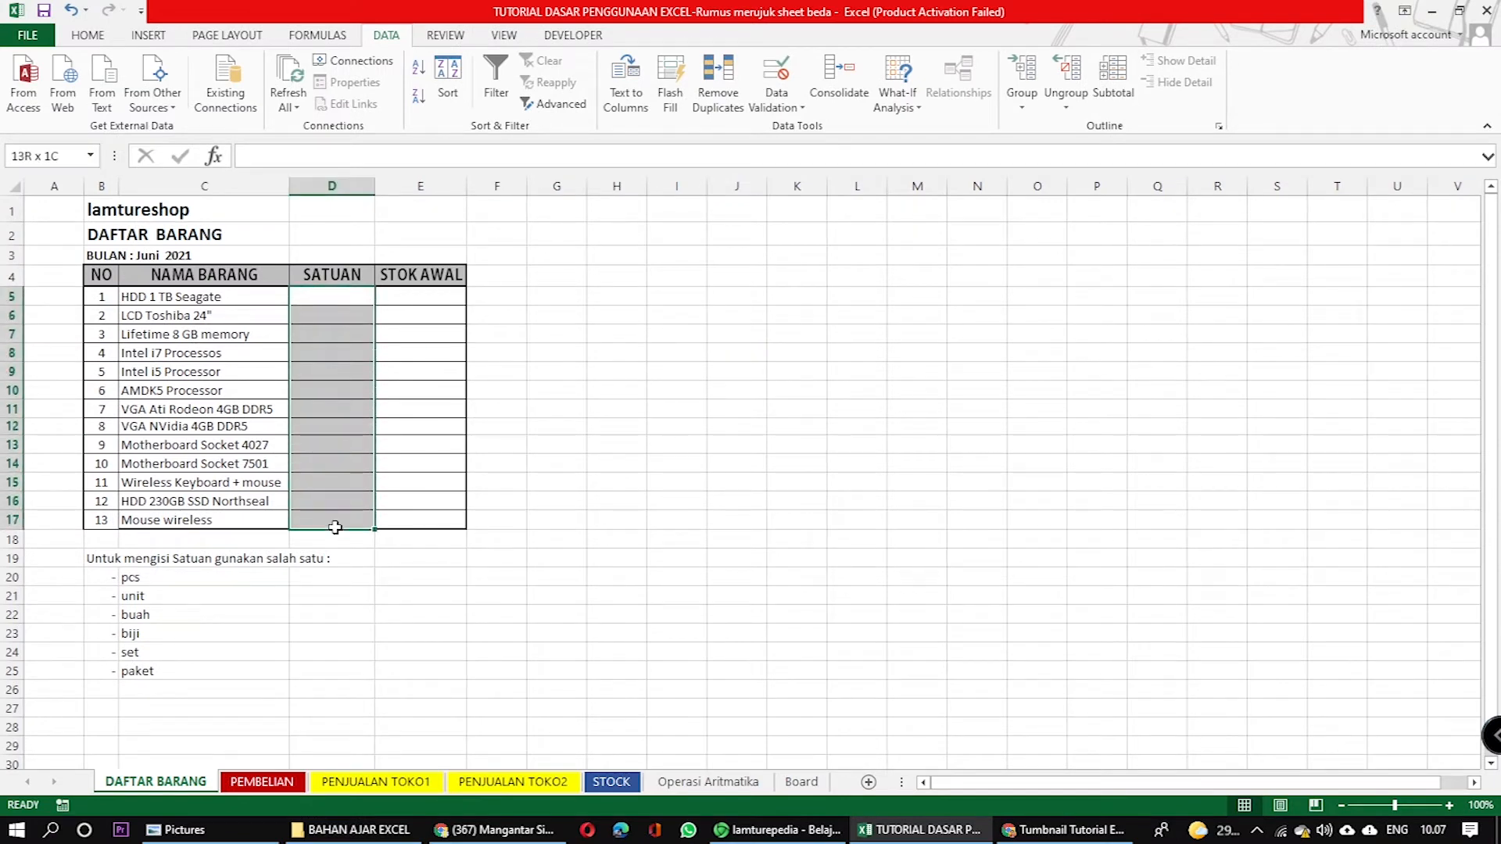
{"action": "left_click", "coordinate": [338, 334]}
{"action": "left_click_drag", "start_coordinate": [335, 295], "coordinate": [345, 512]}
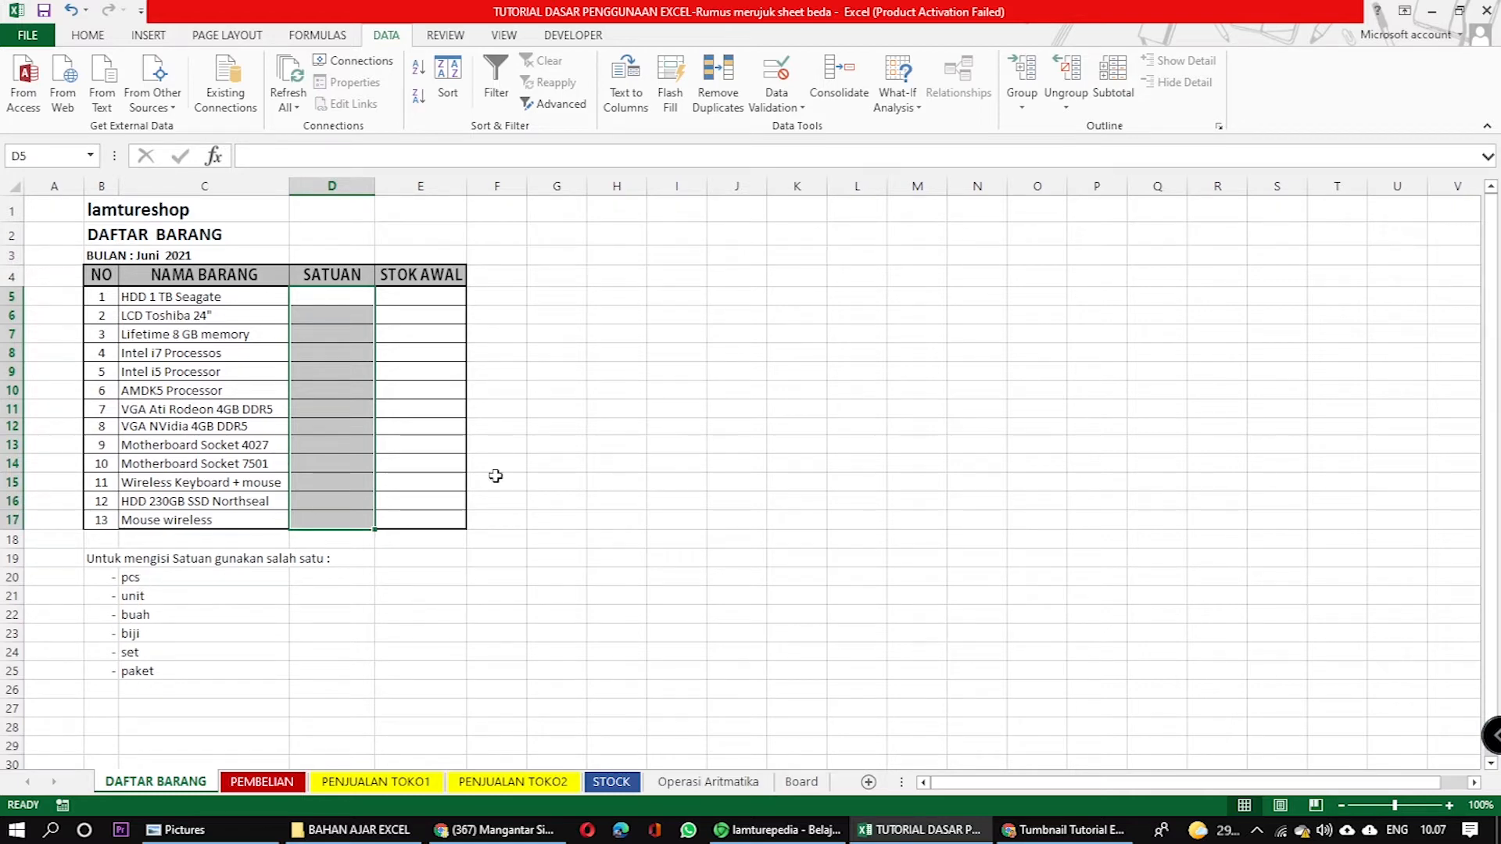
{"action": "left_click", "coordinate": [615, 461]}
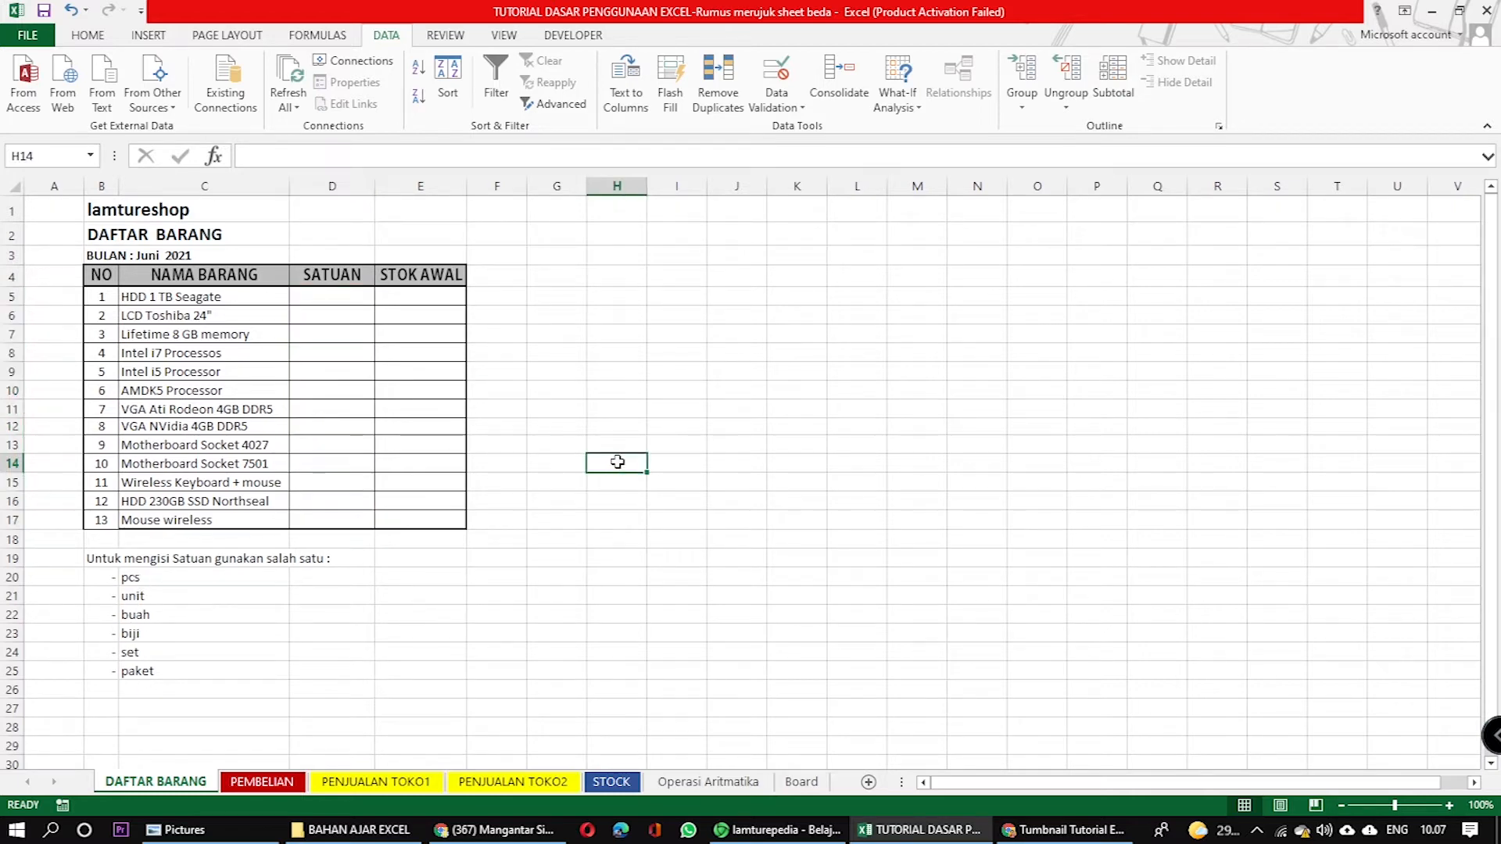
Open Data Validation for the SATUAN cells D5:D17 and show the choices for the allowed value type.
{"action": "left_click", "coordinate": [322, 297]}
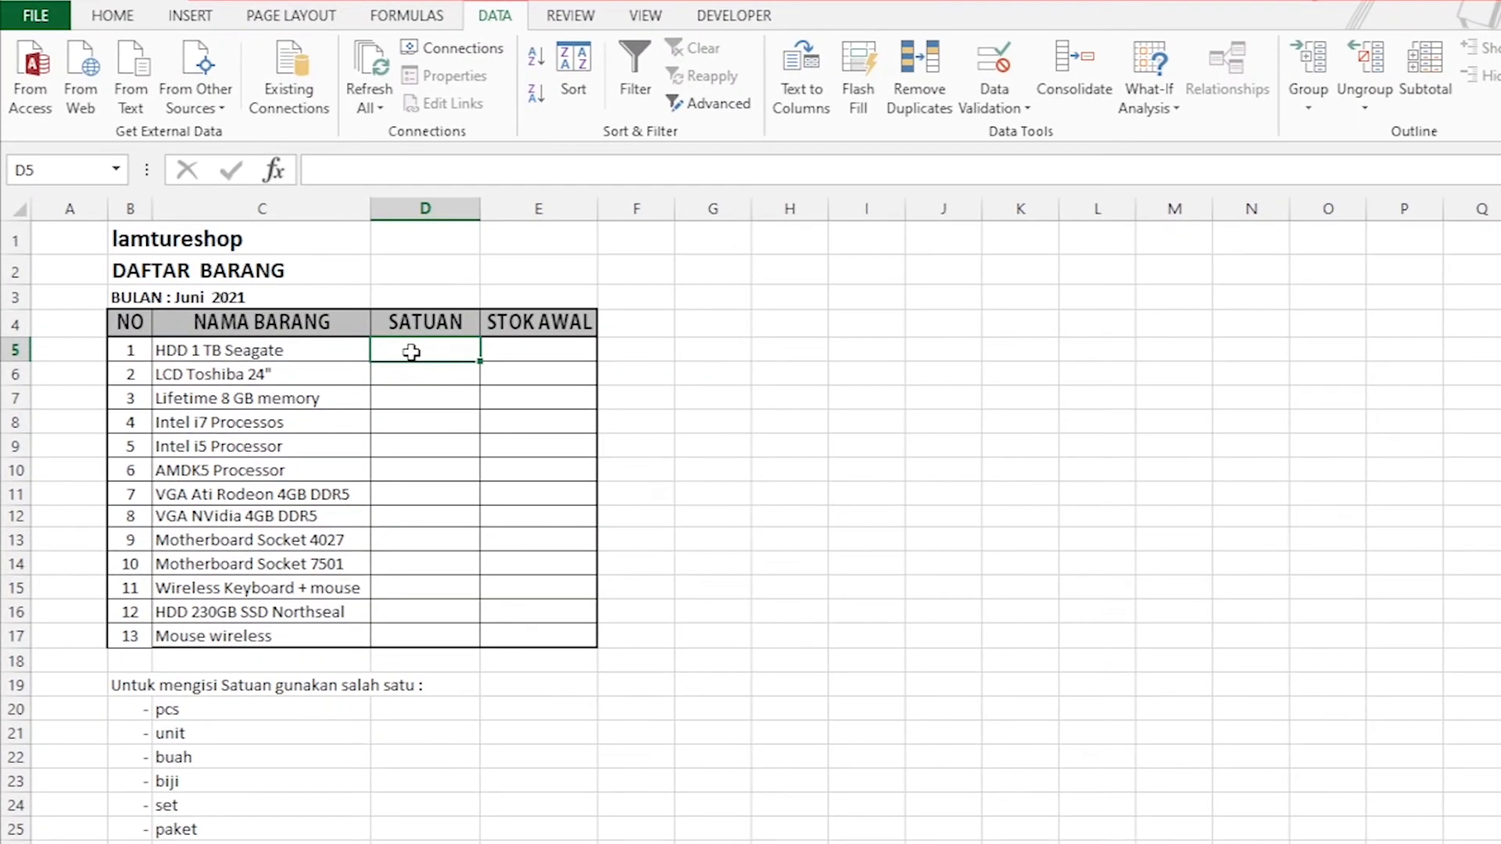
{"action": "left_click", "coordinate": [425, 429]}
{"action": "left_click_drag", "start_coordinate": [430, 352], "coordinate": [428, 632]}
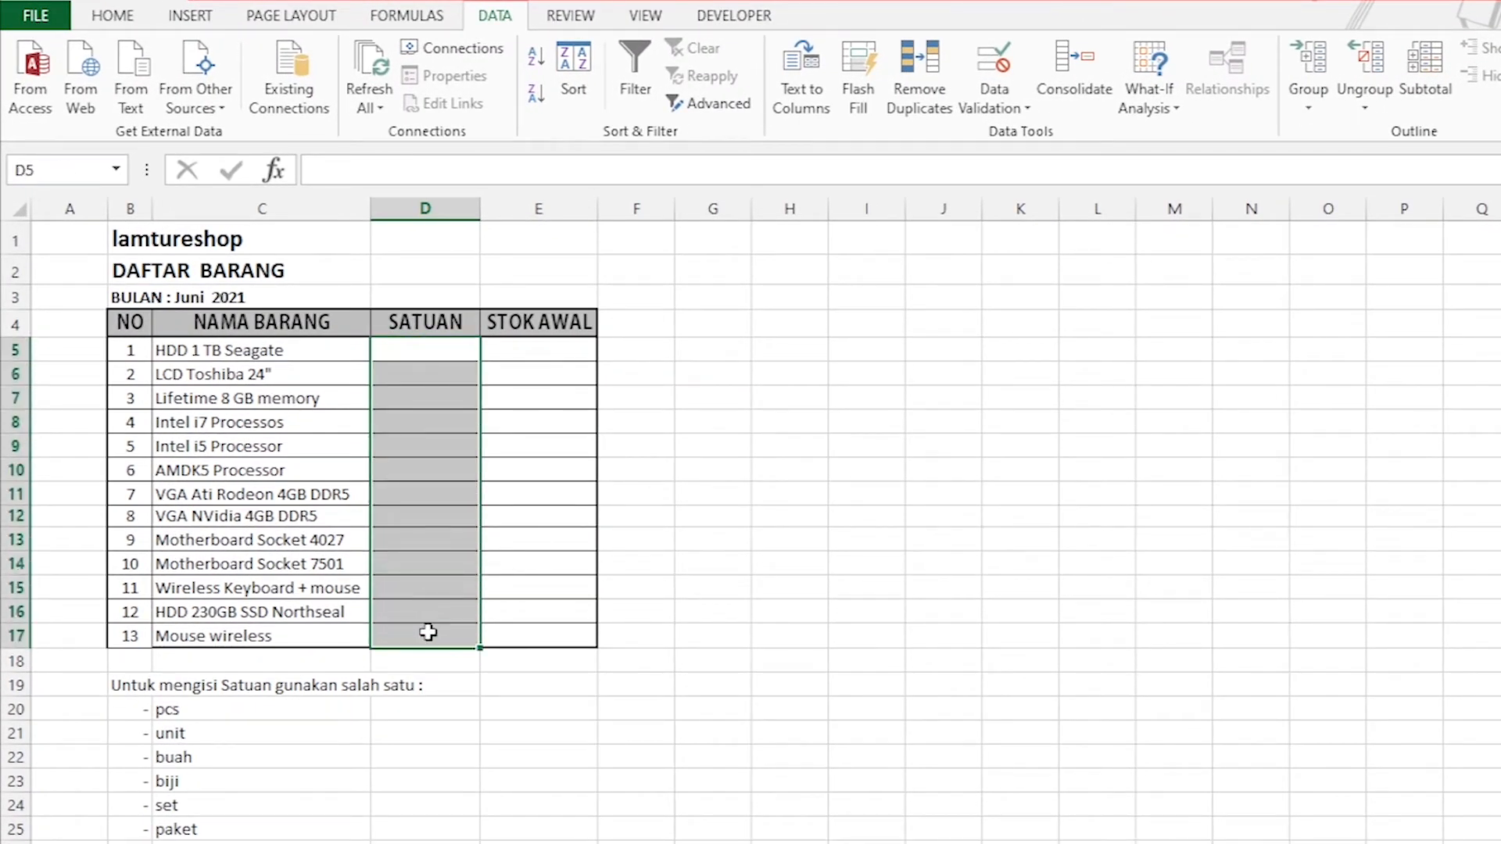
{"action": "left_click", "coordinate": [1031, 111]}
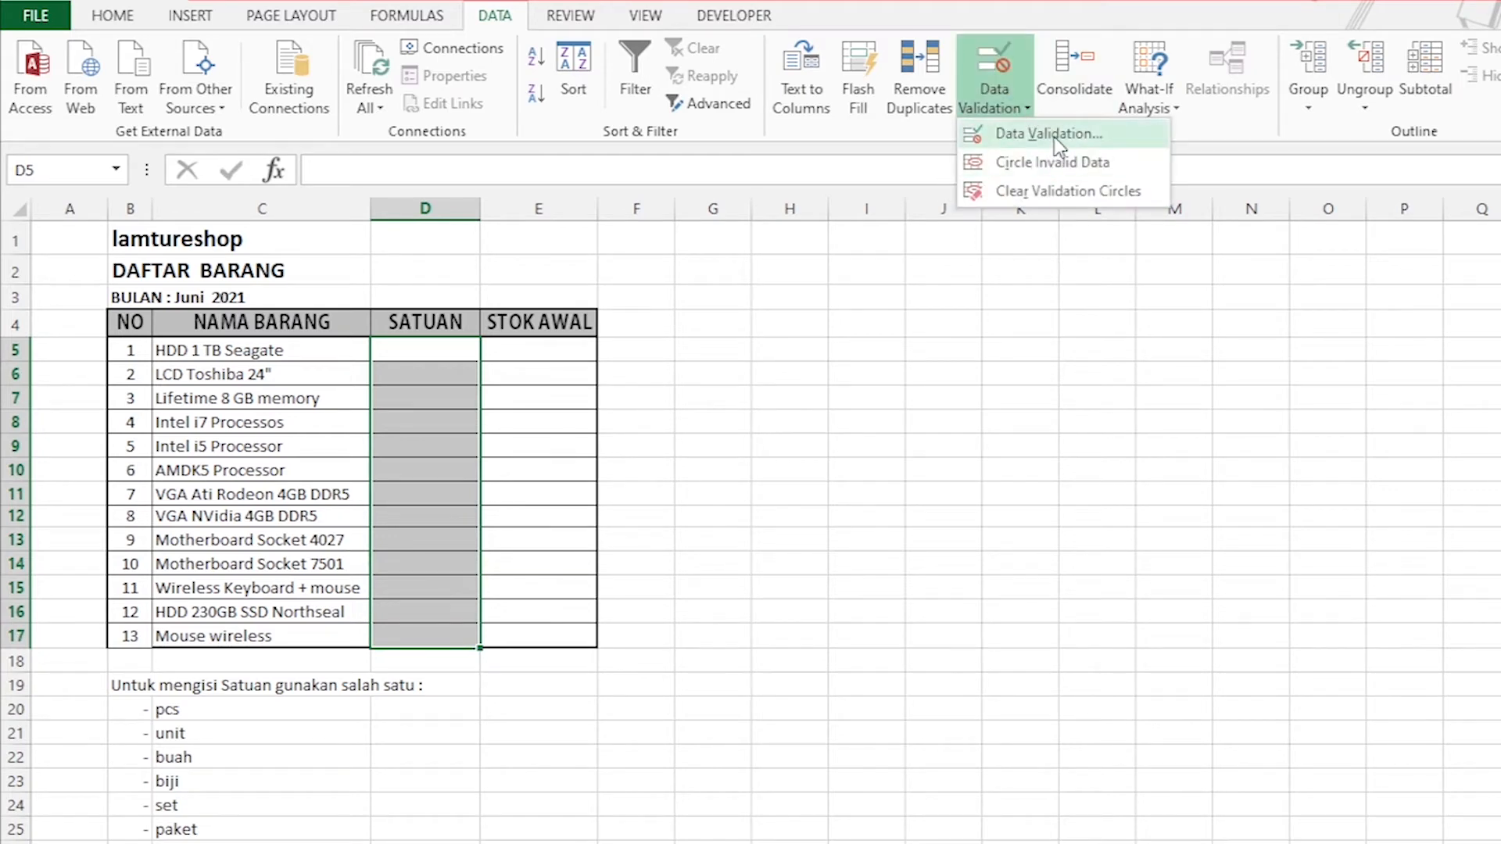
{"action": "left_click", "coordinate": [1054, 139]}
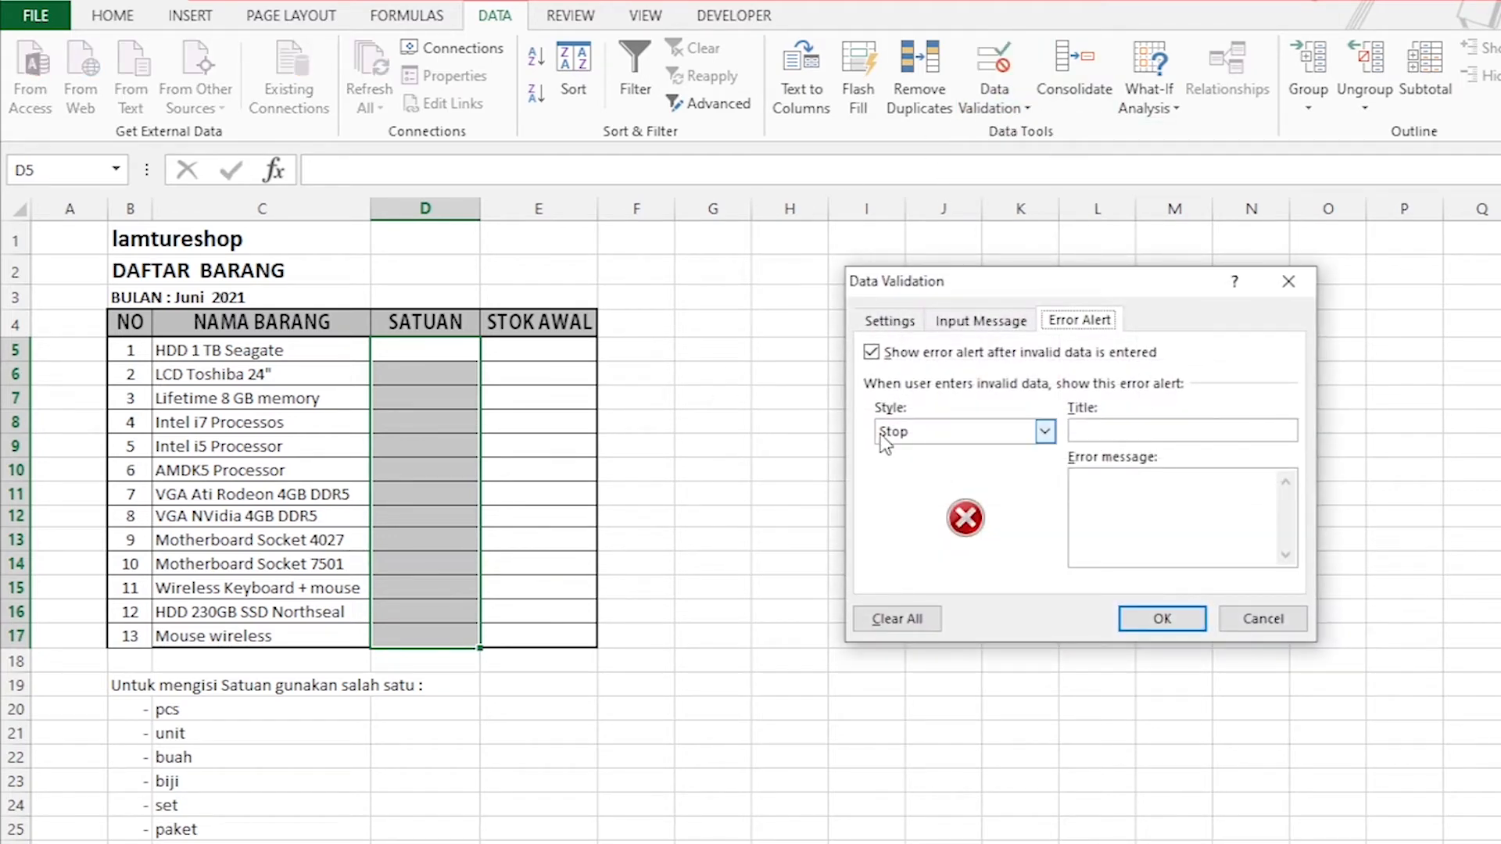
{"action": "left_click", "coordinate": [880, 329]}
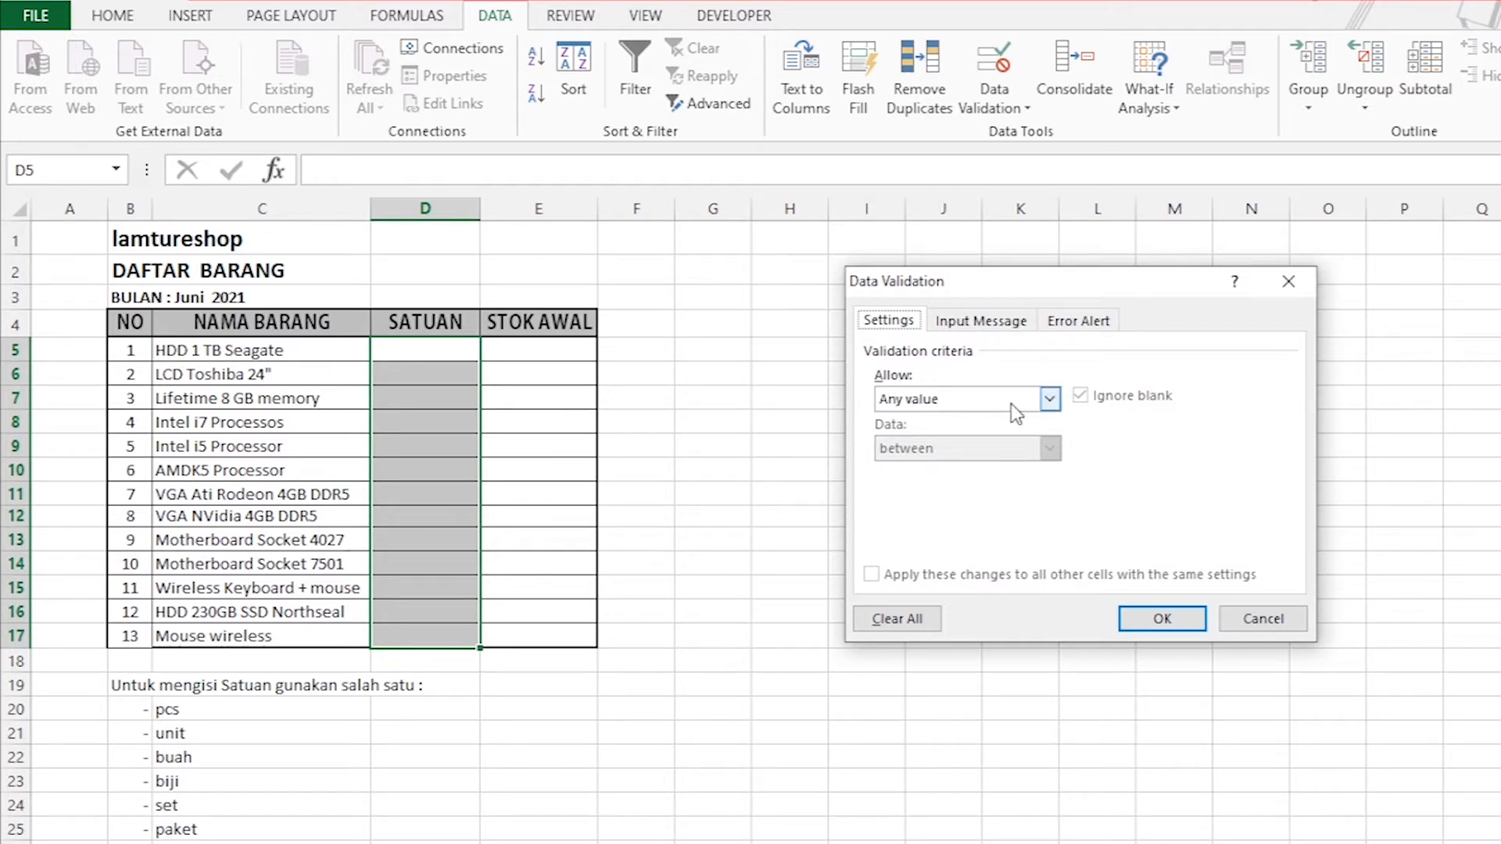
{"action": "left_click", "coordinate": [1049, 401]}
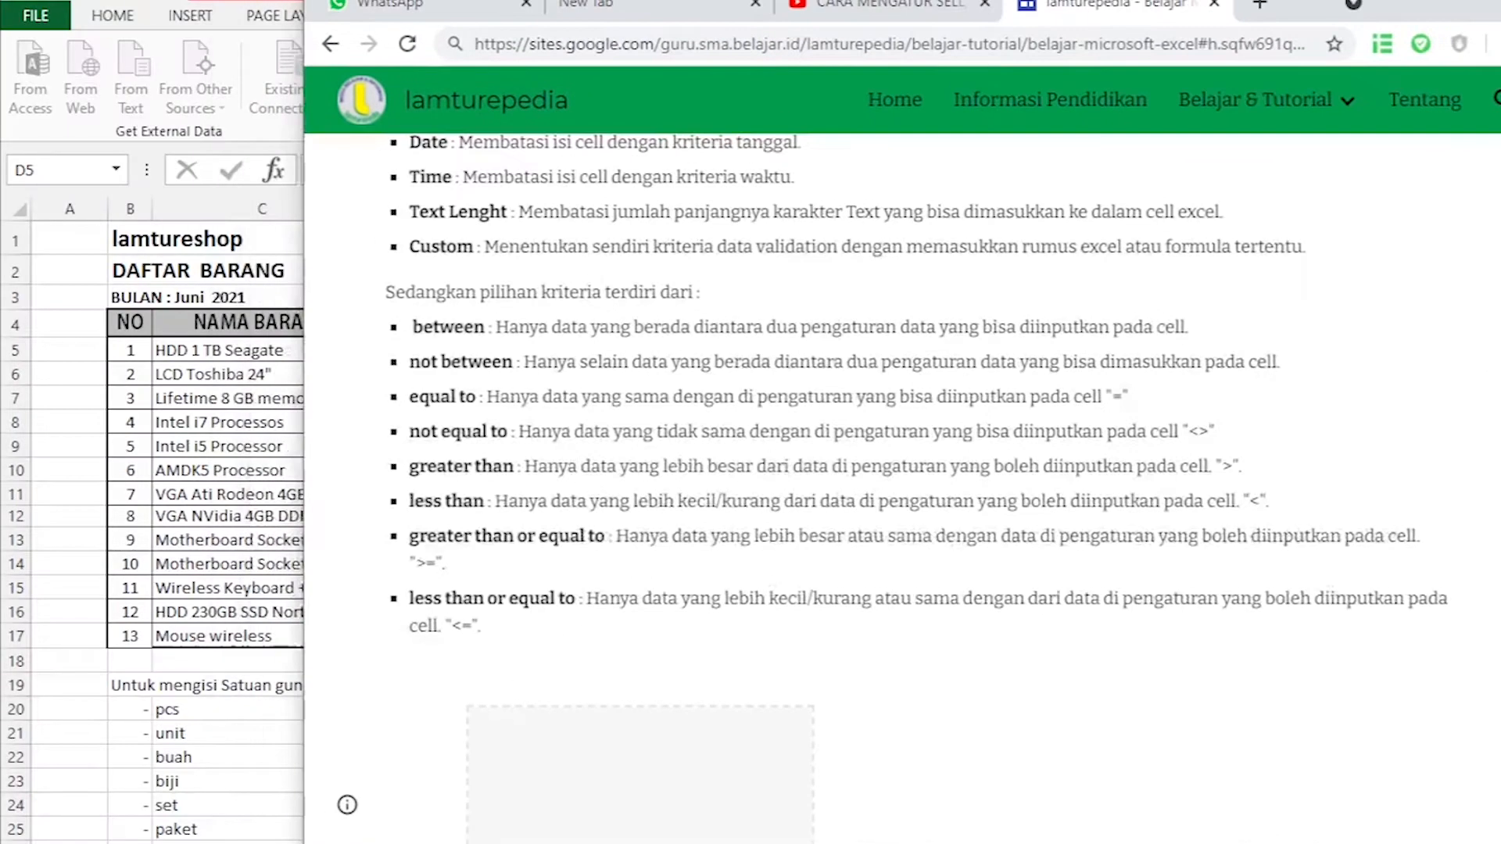
Read the validation criteria descriptions on the lamturepedia page in the browser, and arrange it beside the Data Validation dialog.
{"action": "scroll", "coordinate": [850, 300], "scroll_direction": "up", "scroll_amount": 5}
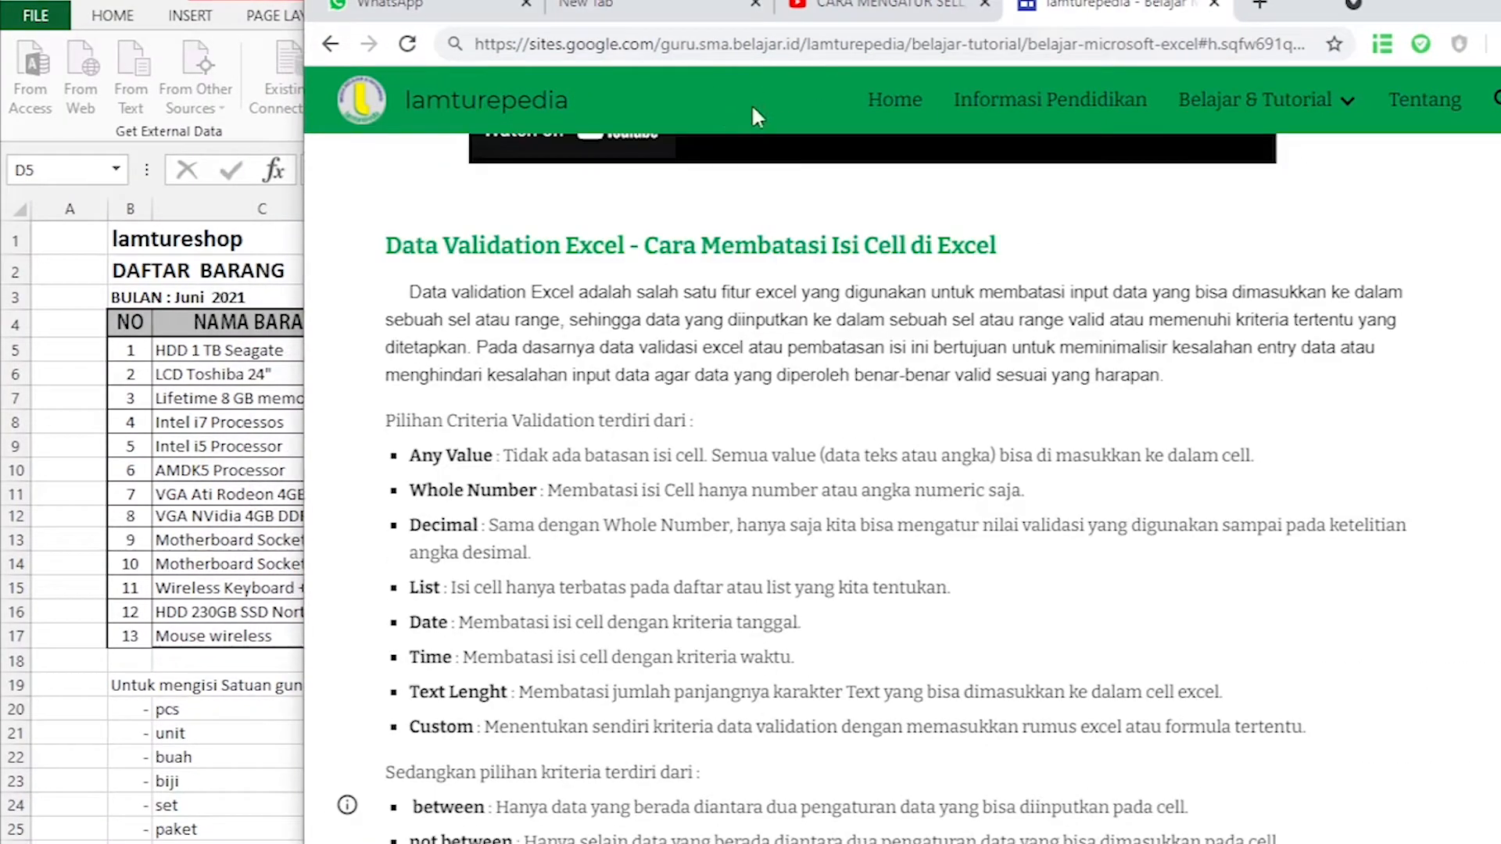
{"action": "scroll", "coordinate": [739, 110], "scroll_direction": "down", "scroll_amount": 2}
{"action": "scroll", "coordinate": [729, 117], "scroll_direction": "up", "scroll_amount": 2}
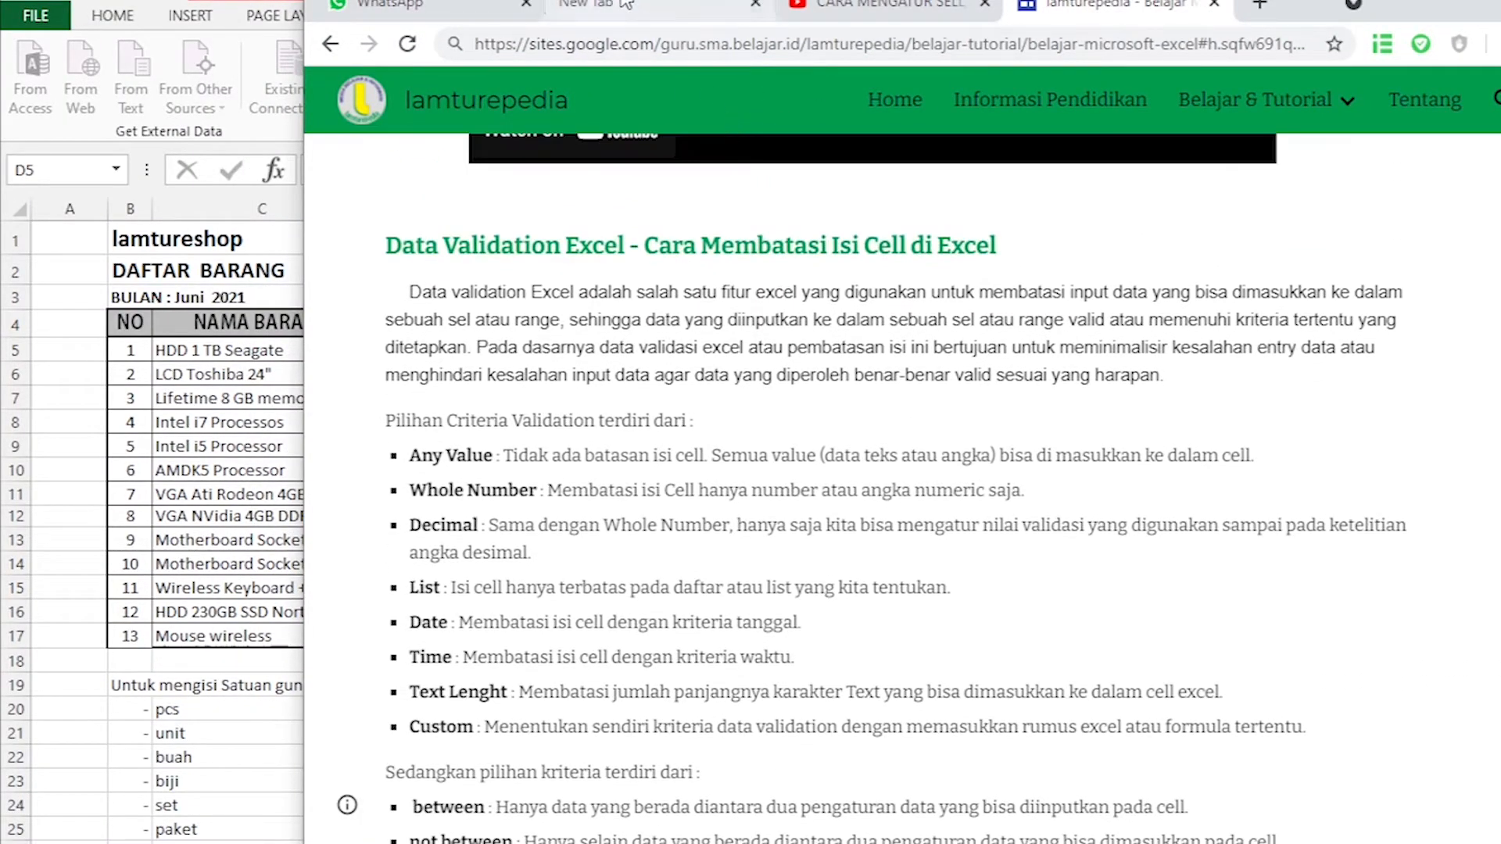
{"action": "left_click_drag", "start_coordinate": [1291, 19], "coordinate": [1498, 64]}
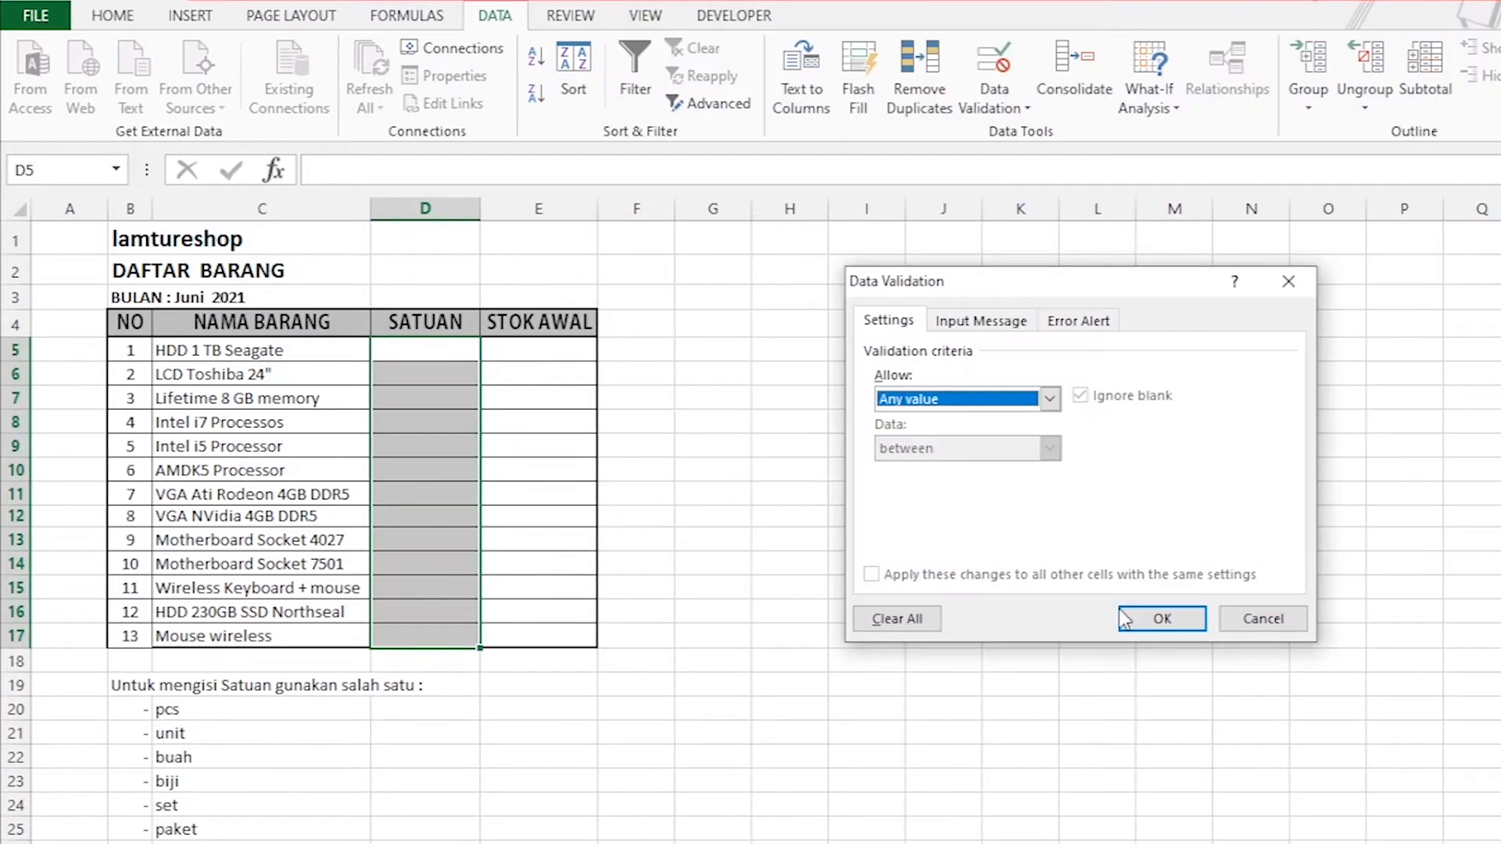
{"action": "left_click_drag", "start_coordinate": [1093, 293], "coordinate": [420, 516]}
{"action": "key", "text": "alt+Tab"}
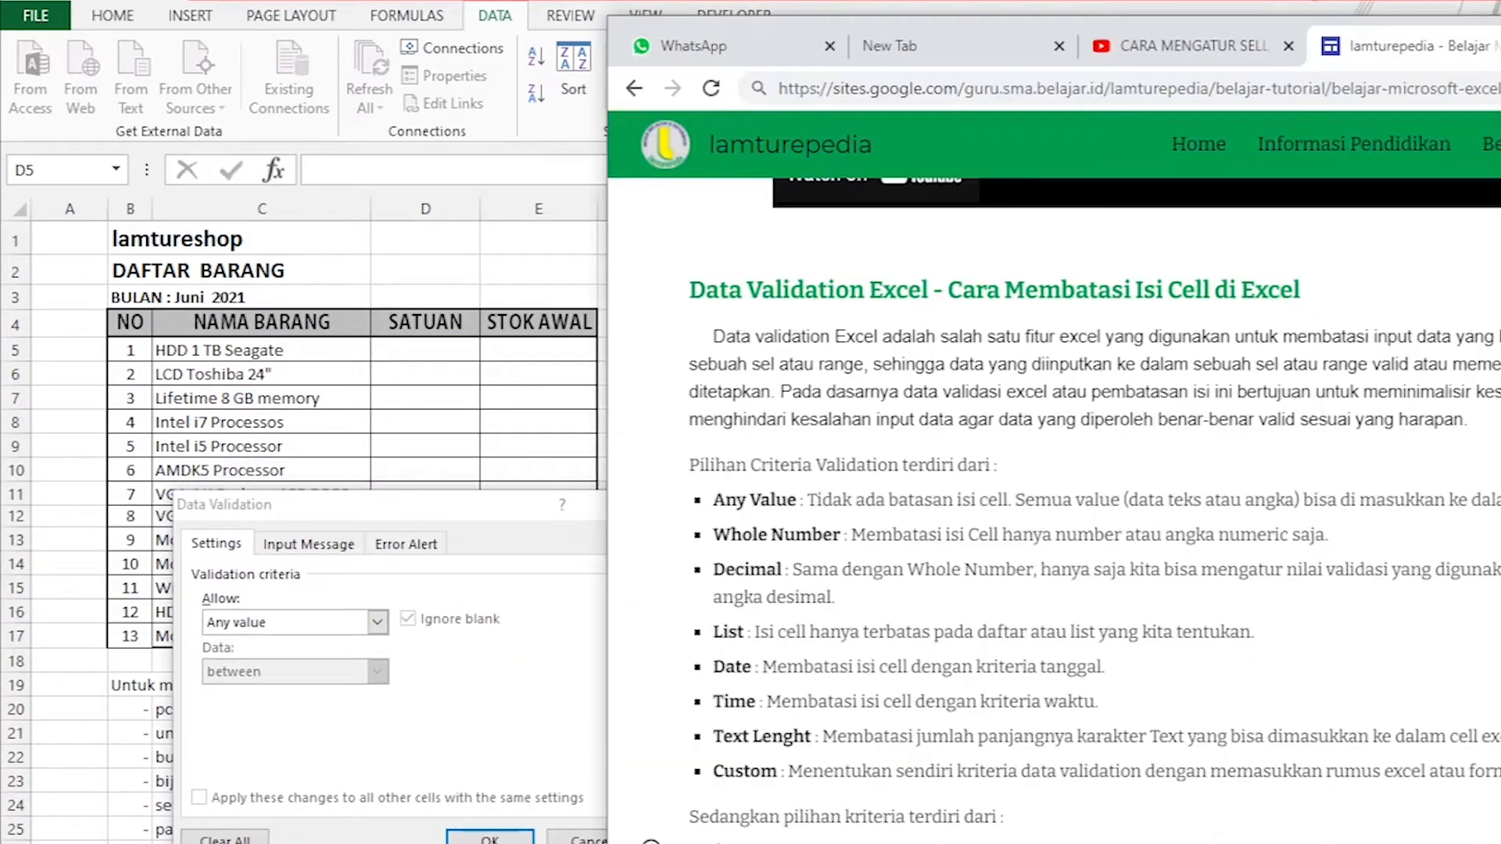
Compare the Allow options with the descriptions on the web page, and cancel the Data Validation dialog.
{"action": "left_click", "coordinate": [375, 627]}
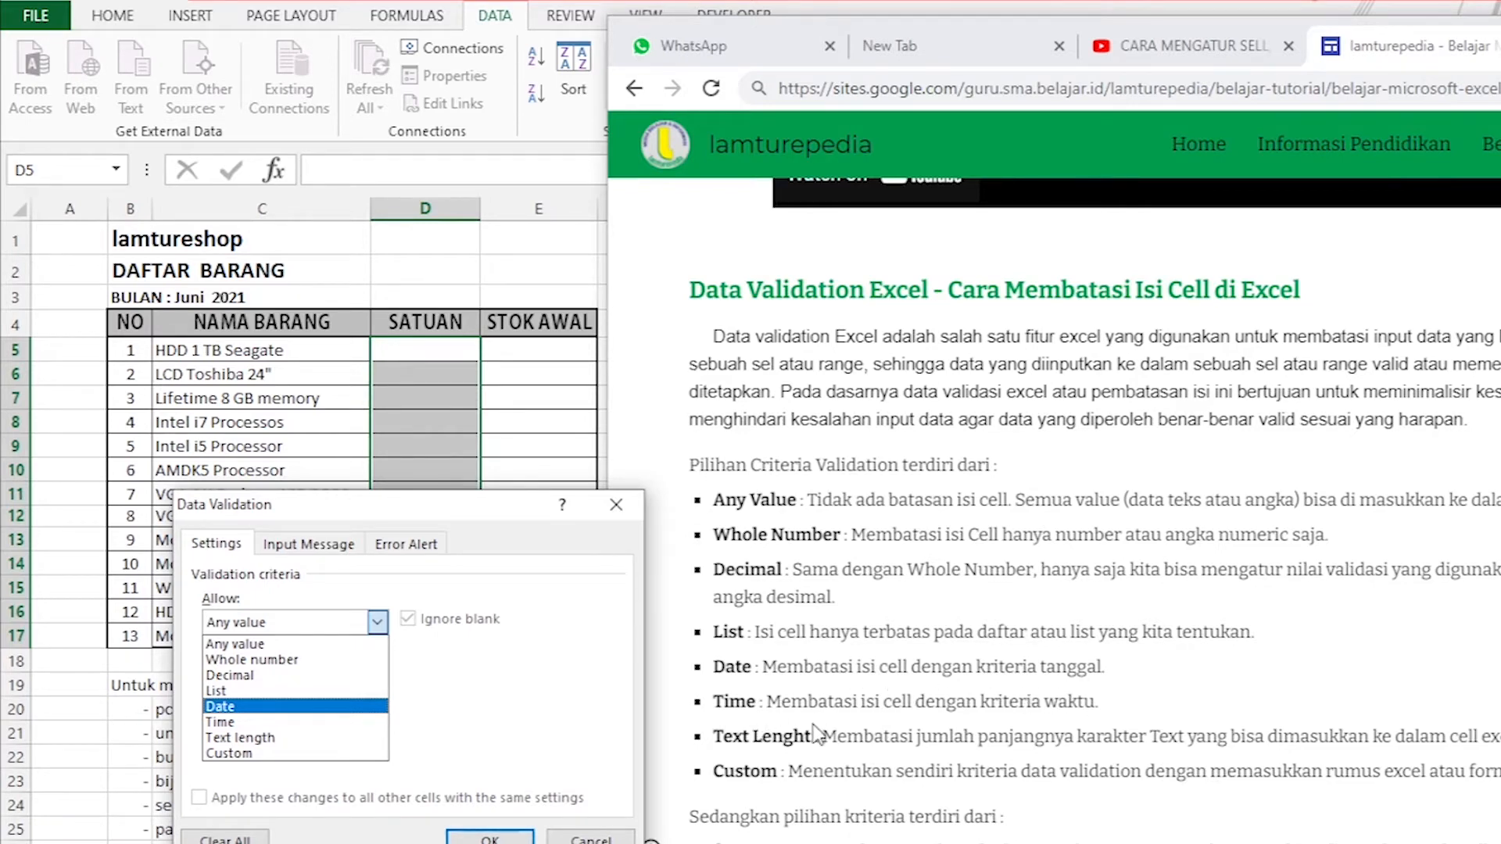
{"action": "key", "text": "Down"}
{"action": "key", "text": "Down"}
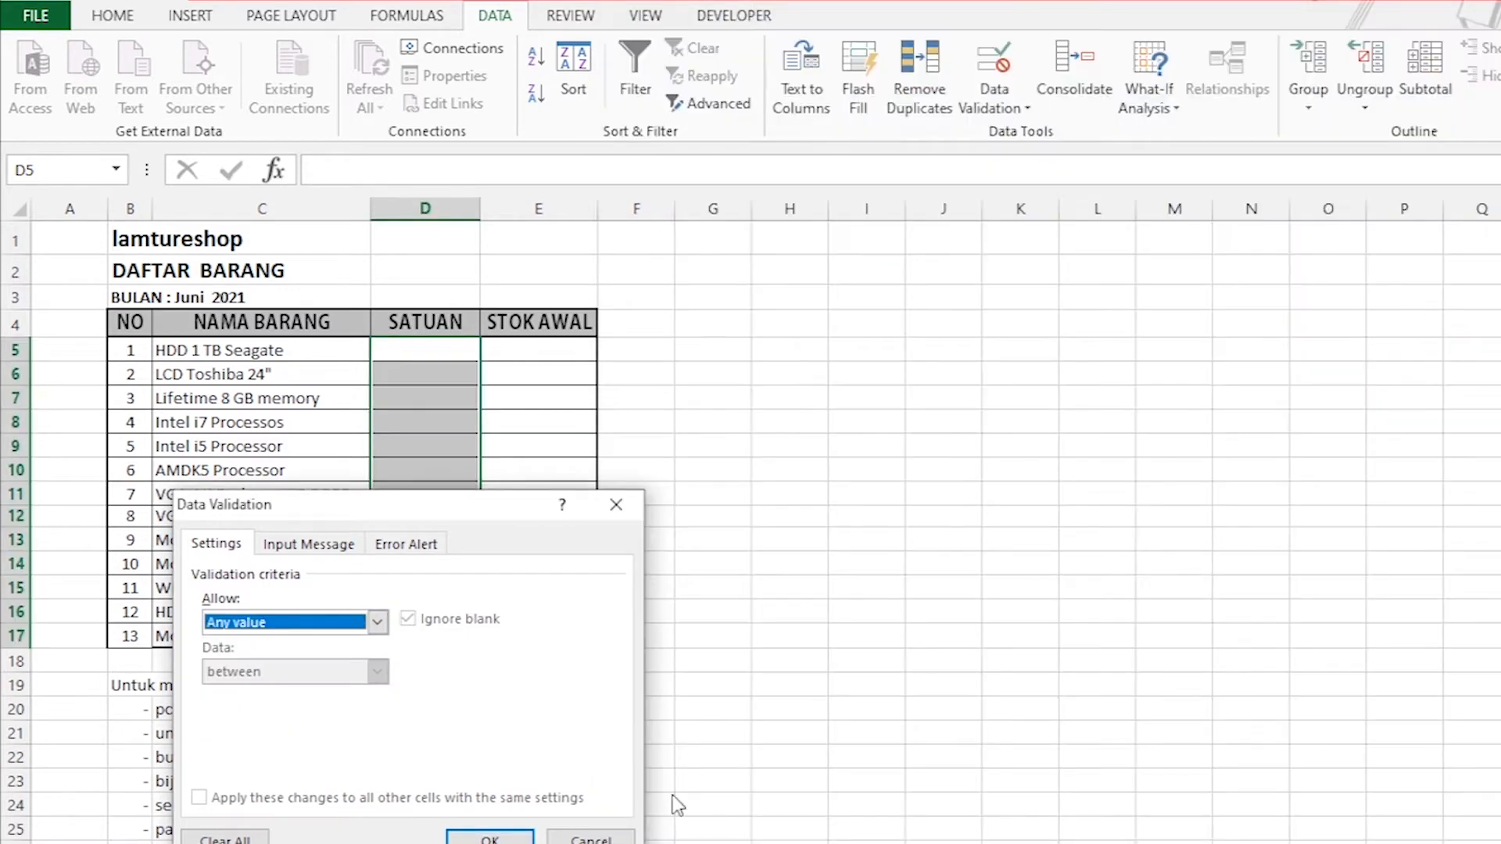
{"action": "left_click_drag", "start_coordinate": [395, 510], "coordinate": [634, 504]}
{"action": "left_click_drag", "start_coordinate": [860, 338], "coordinate": [889, 335]}
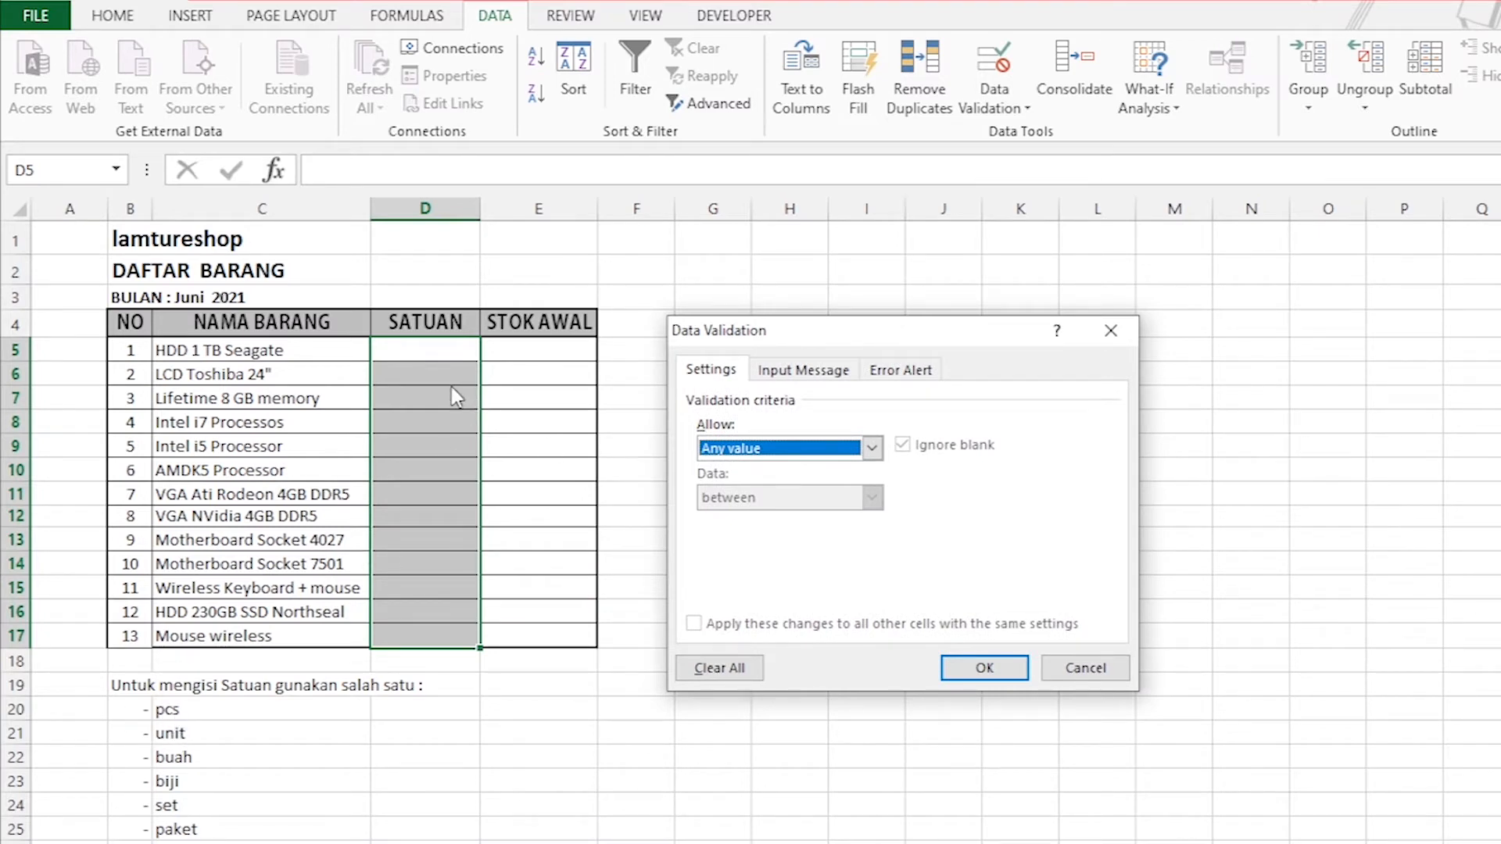
{"action": "left_click", "coordinate": [1090, 669]}
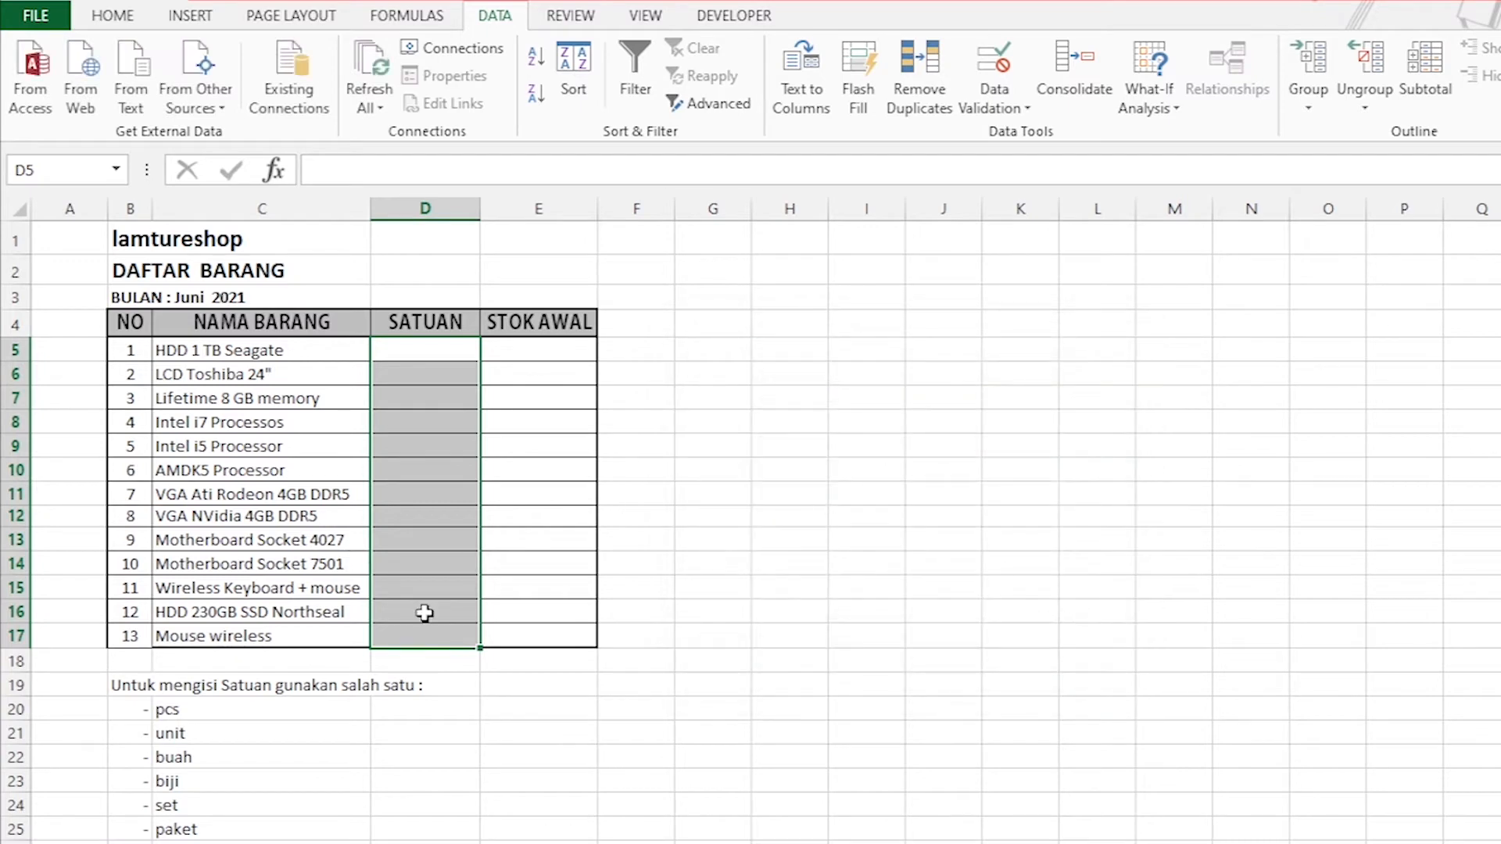
Set the data validation of the SATUAN cells D5:D17 to allow a List, with Ignore blank and In-cell dropdown enabled.
{"action": "left_click", "coordinate": [355, 778]}
{"action": "left_click_drag", "start_coordinate": [434, 353], "coordinate": [445, 629]}
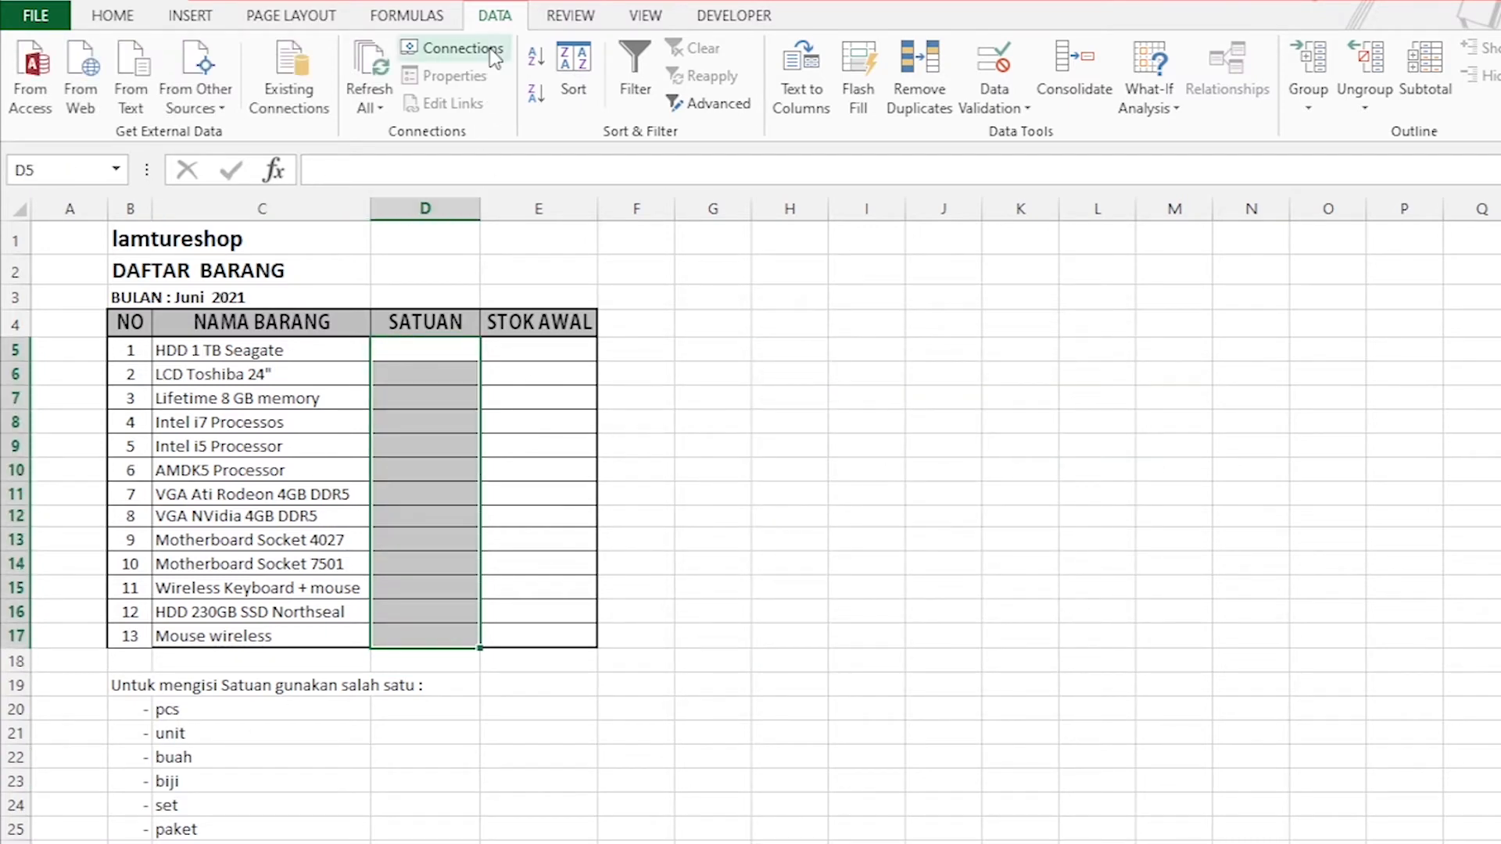
{"action": "left_click", "coordinate": [1017, 108]}
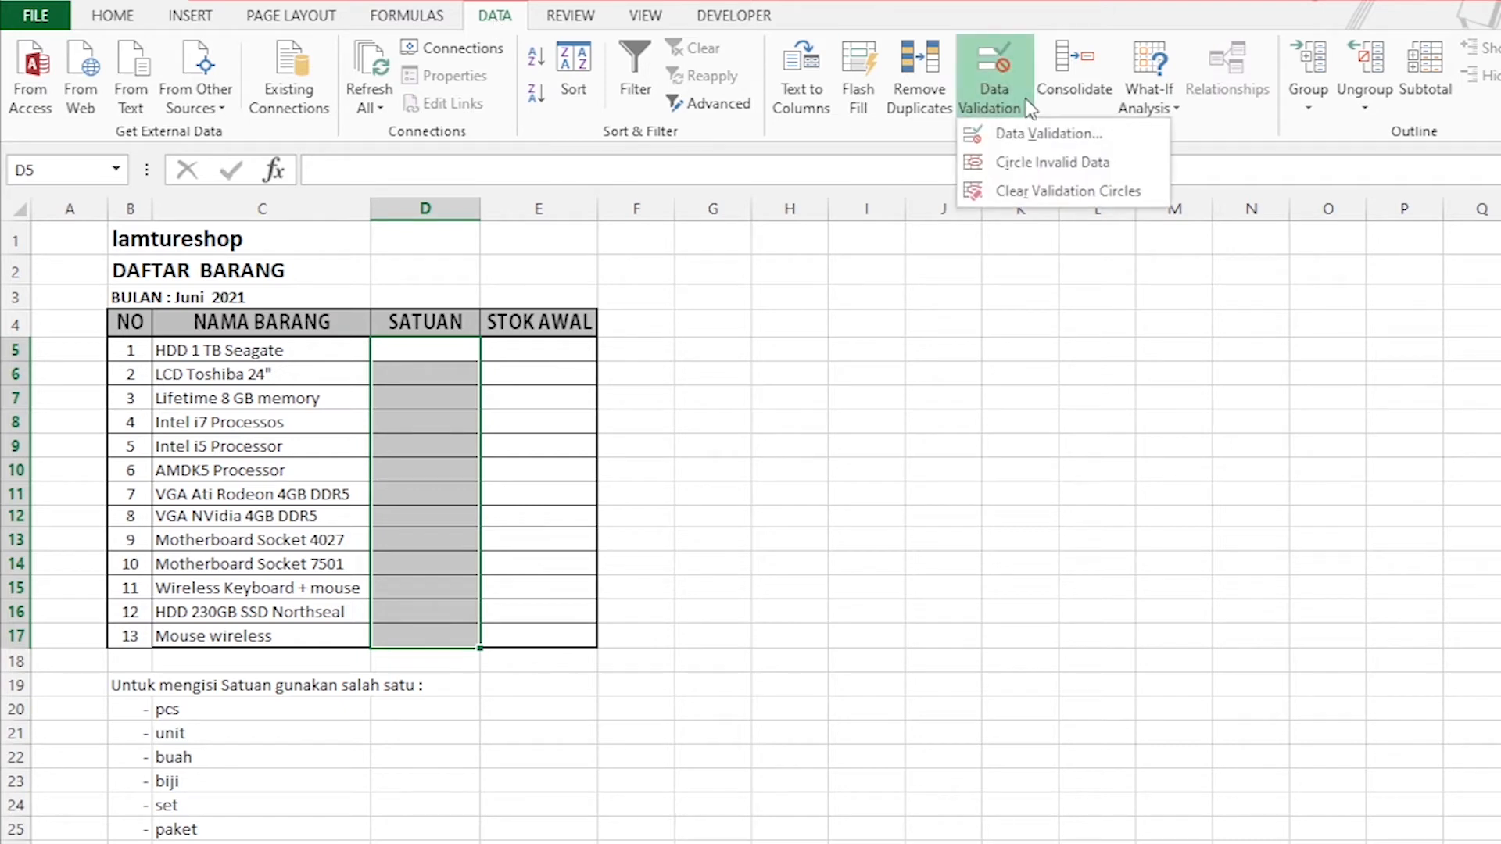
{"action": "left_click", "coordinate": [1038, 138]}
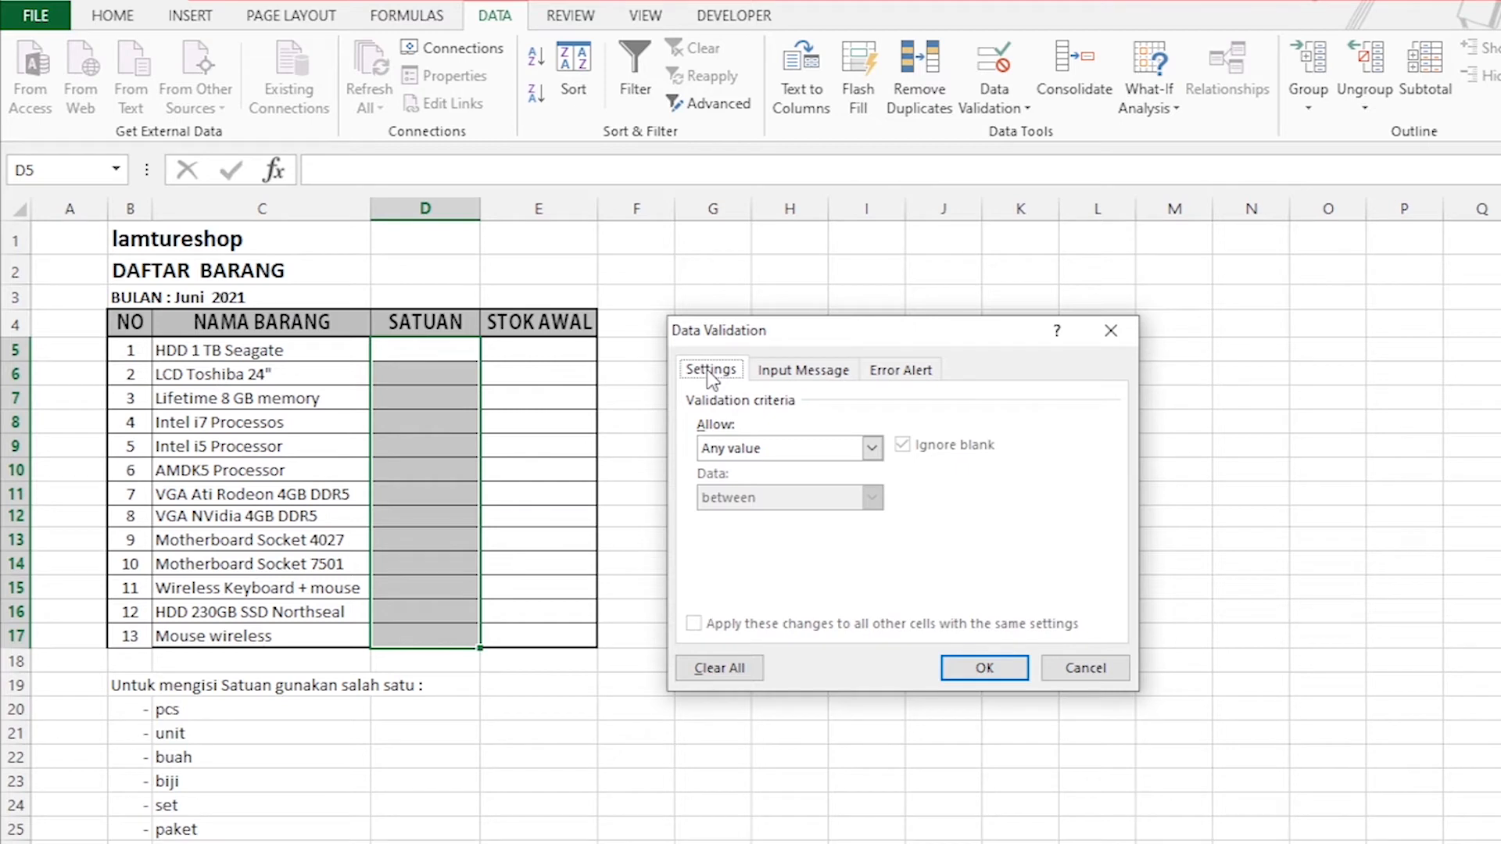
{"action": "left_click", "coordinate": [874, 449]}
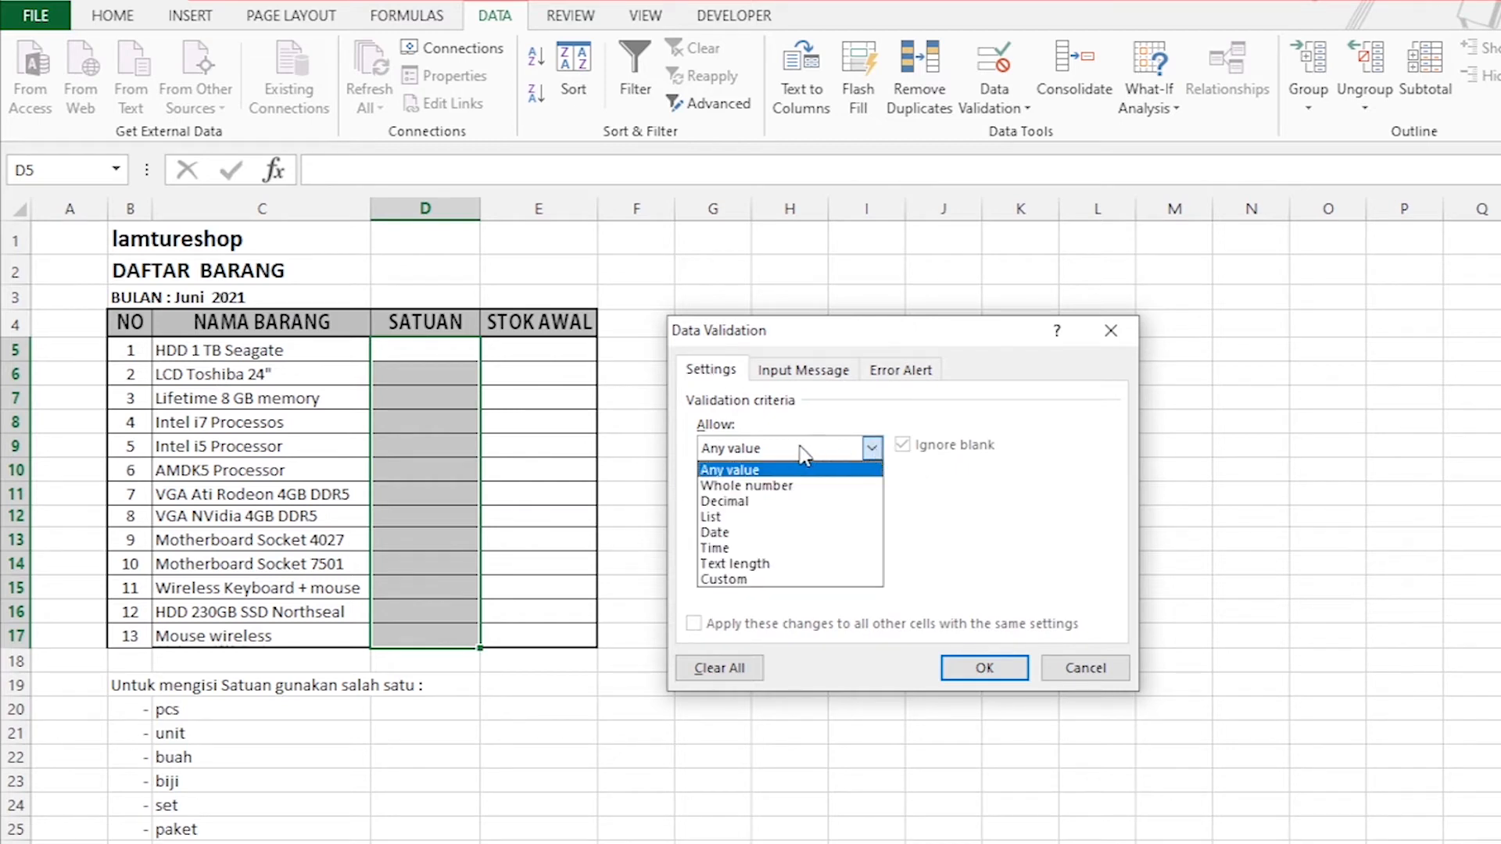
{"action": "left_click", "coordinate": [713, 517]}
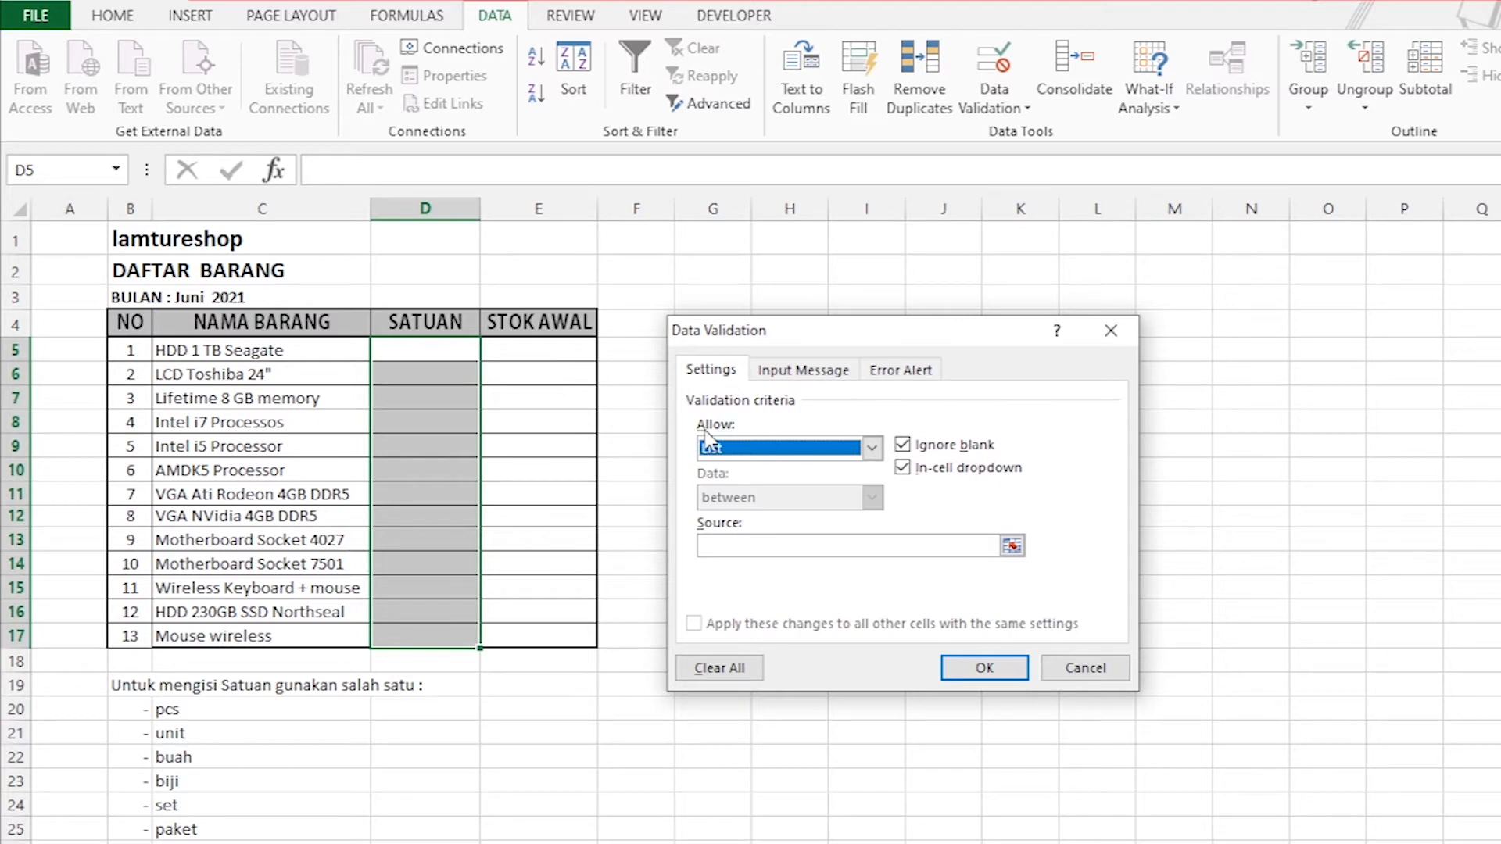
{"action": "left_click", "coordinate": [903, 467]}
{"action": "left_click", "coordinate": [904, 445]}
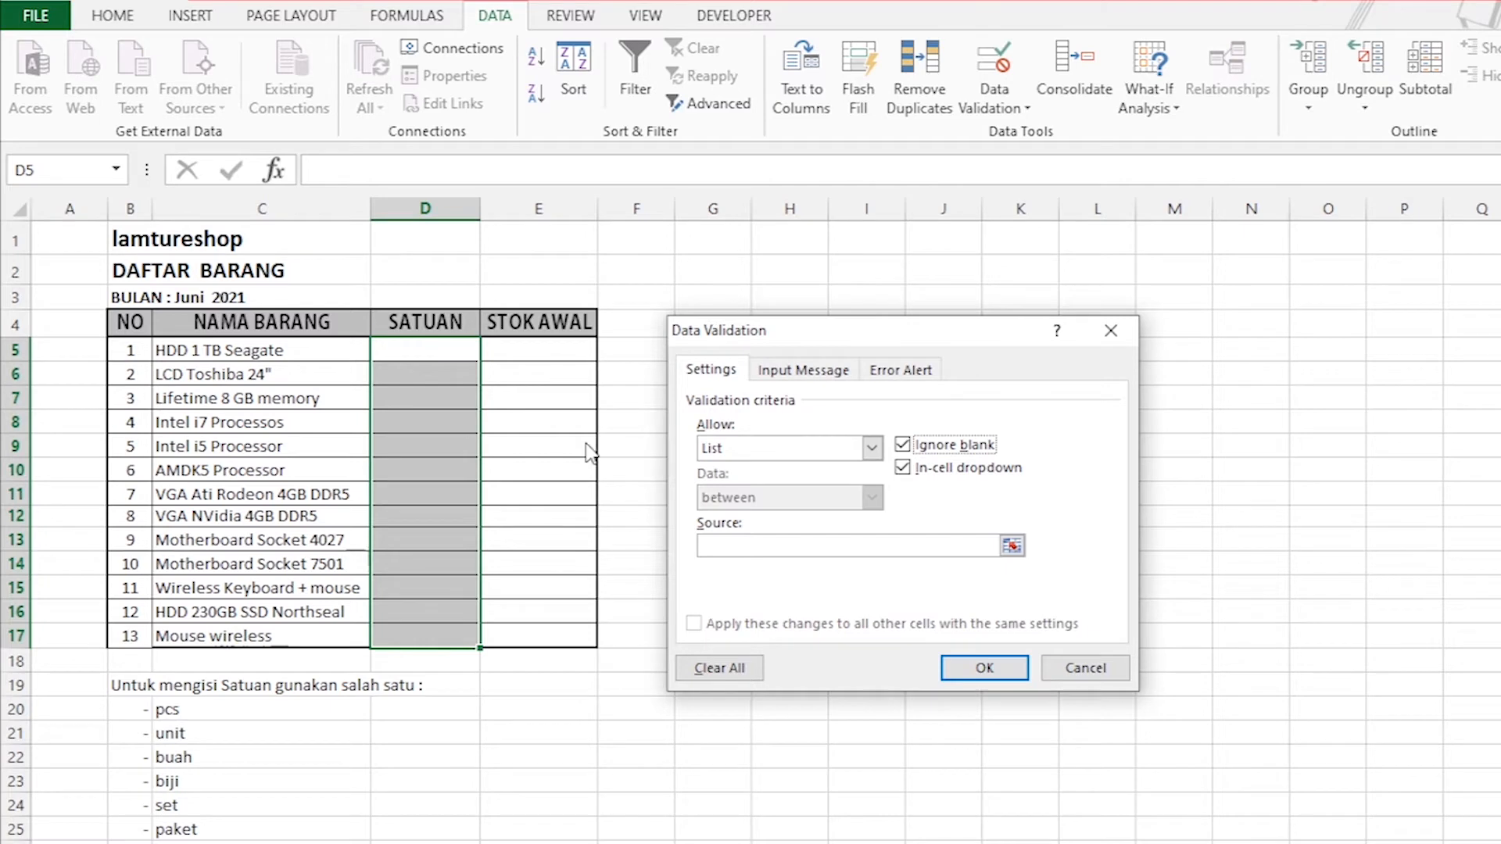
{"action": "left_click", "coordinate": [903, 467]}
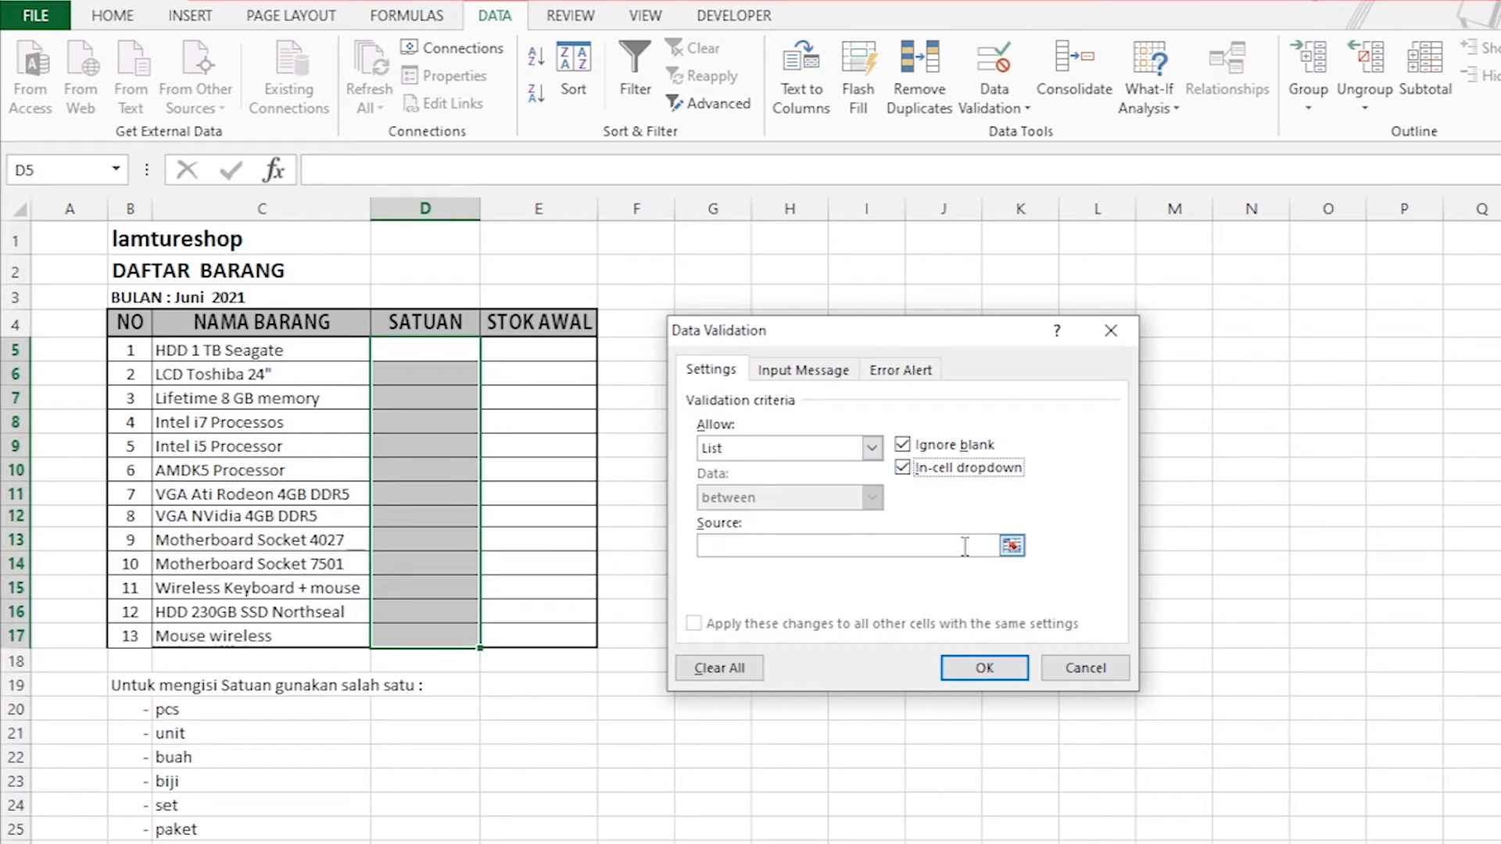
Use the unit names in C20:C25 as the list source and apply the validation to the SATUAN cells.
{"action": "left_click", "coordinate": [1012, 546]}
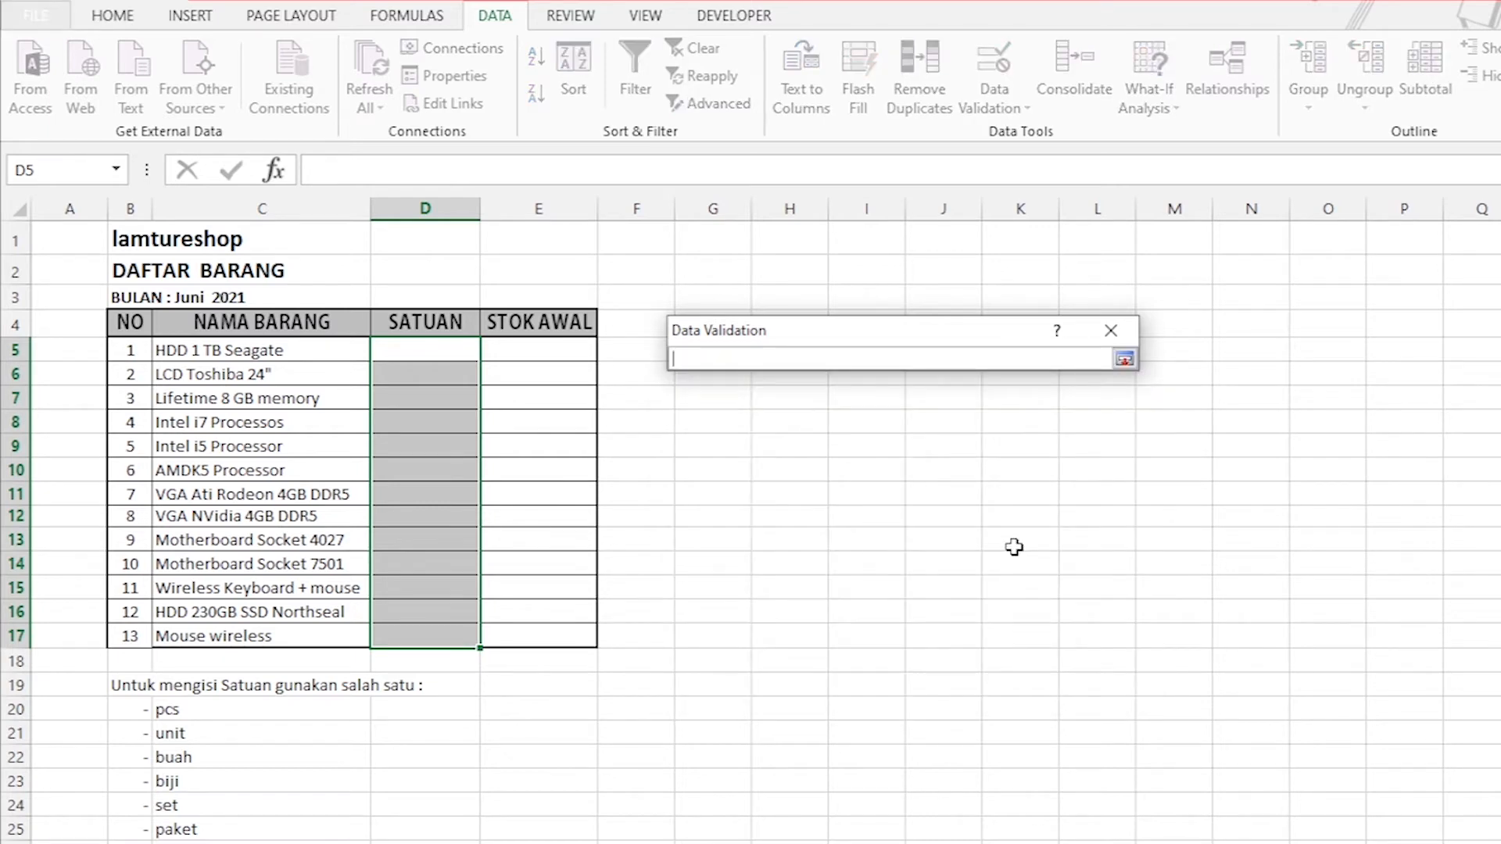
{"action": "left_click", "coordinate": [186, 712]}
{"action": "left_click_drag", "start_coordinate": [186, 711], "coordinate": [186, 828]}
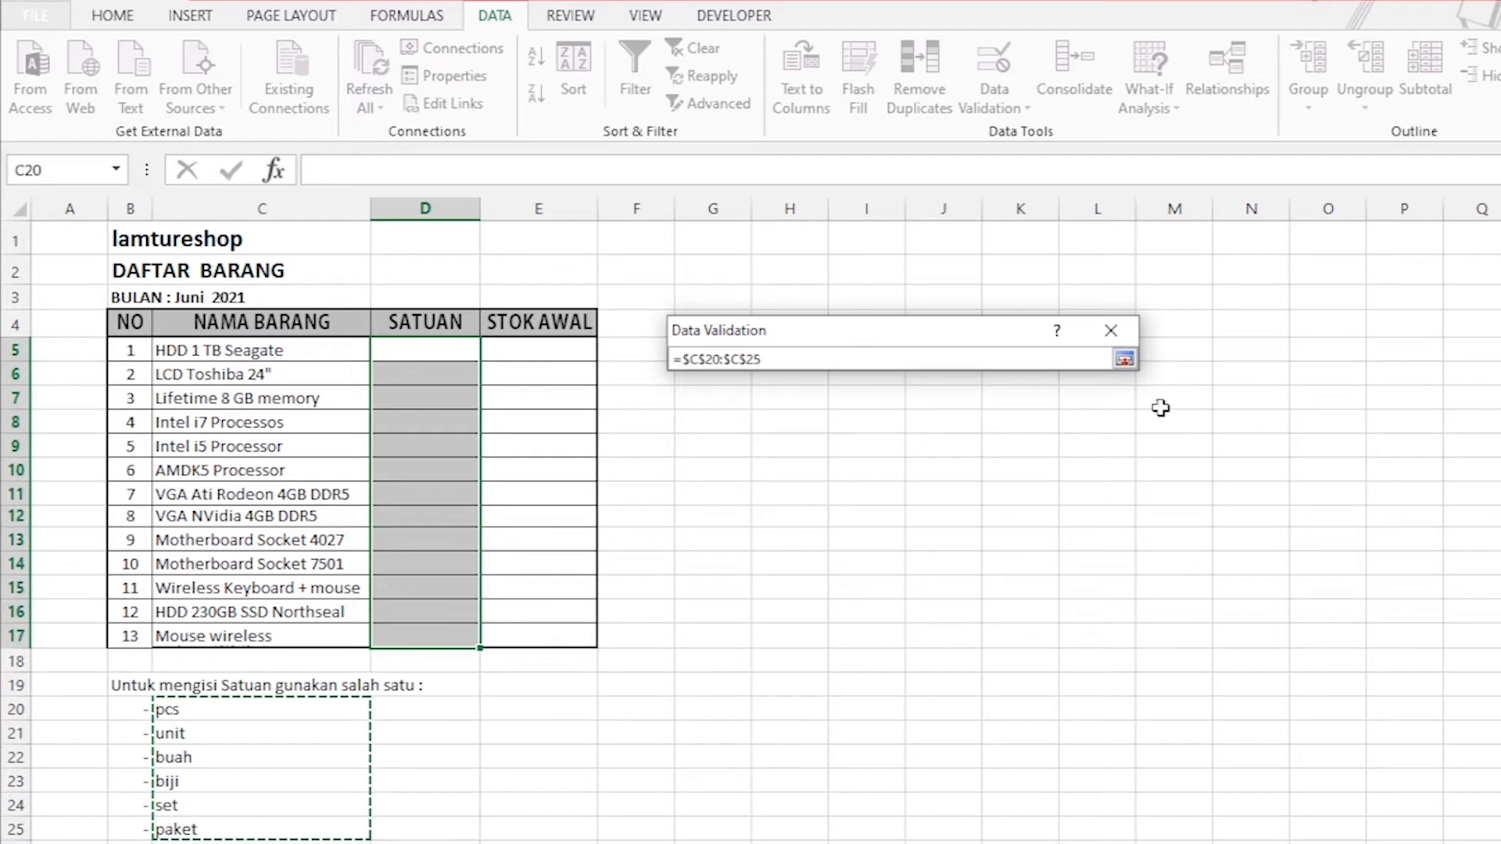
{"action": "left_click", "coordinate": [1130, 360]}
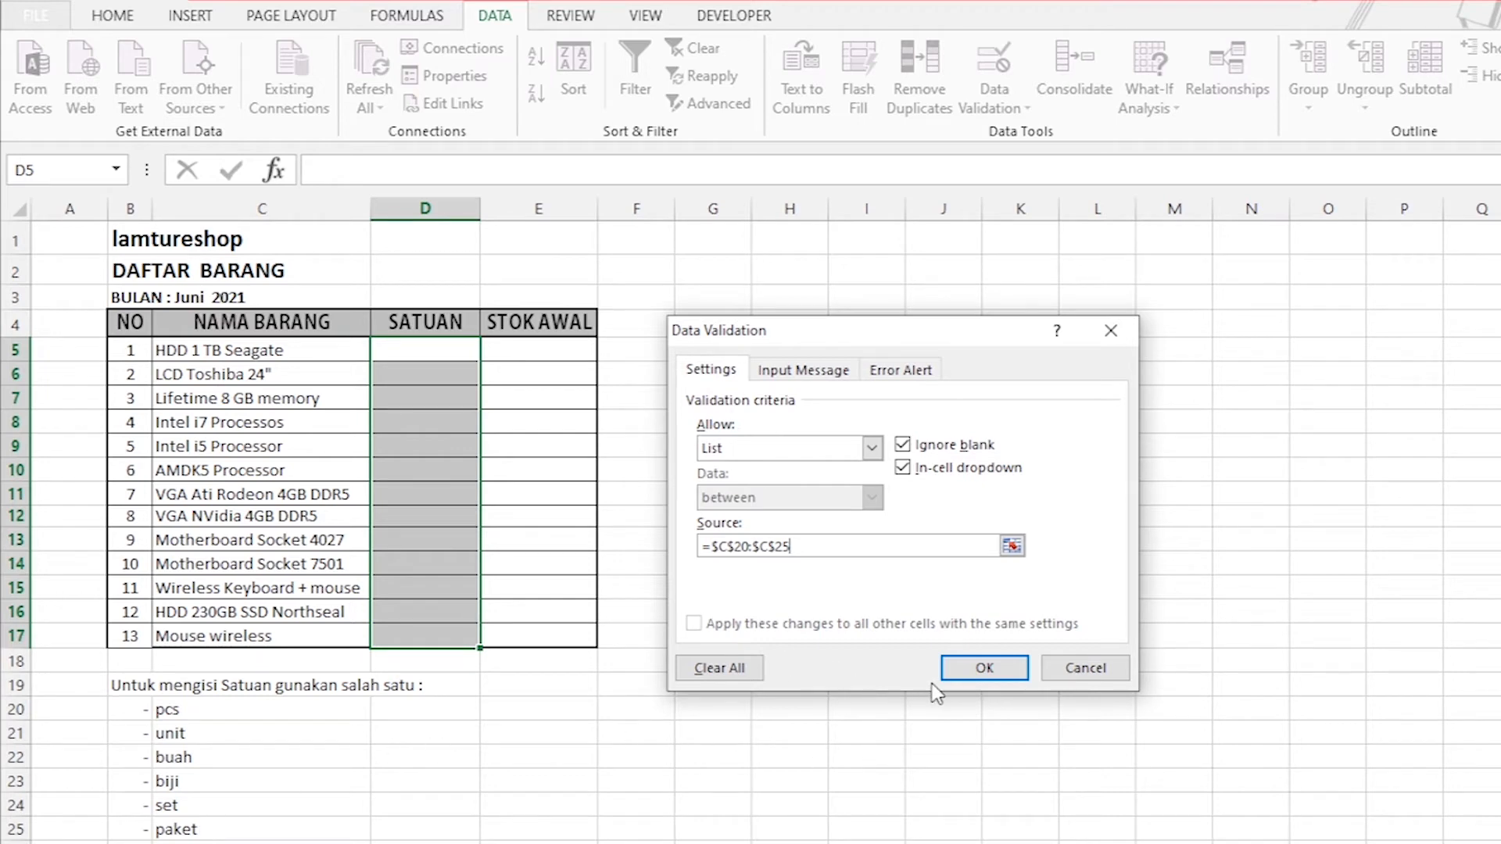
{"action": "left_click", "coordinate": [987, 671]}
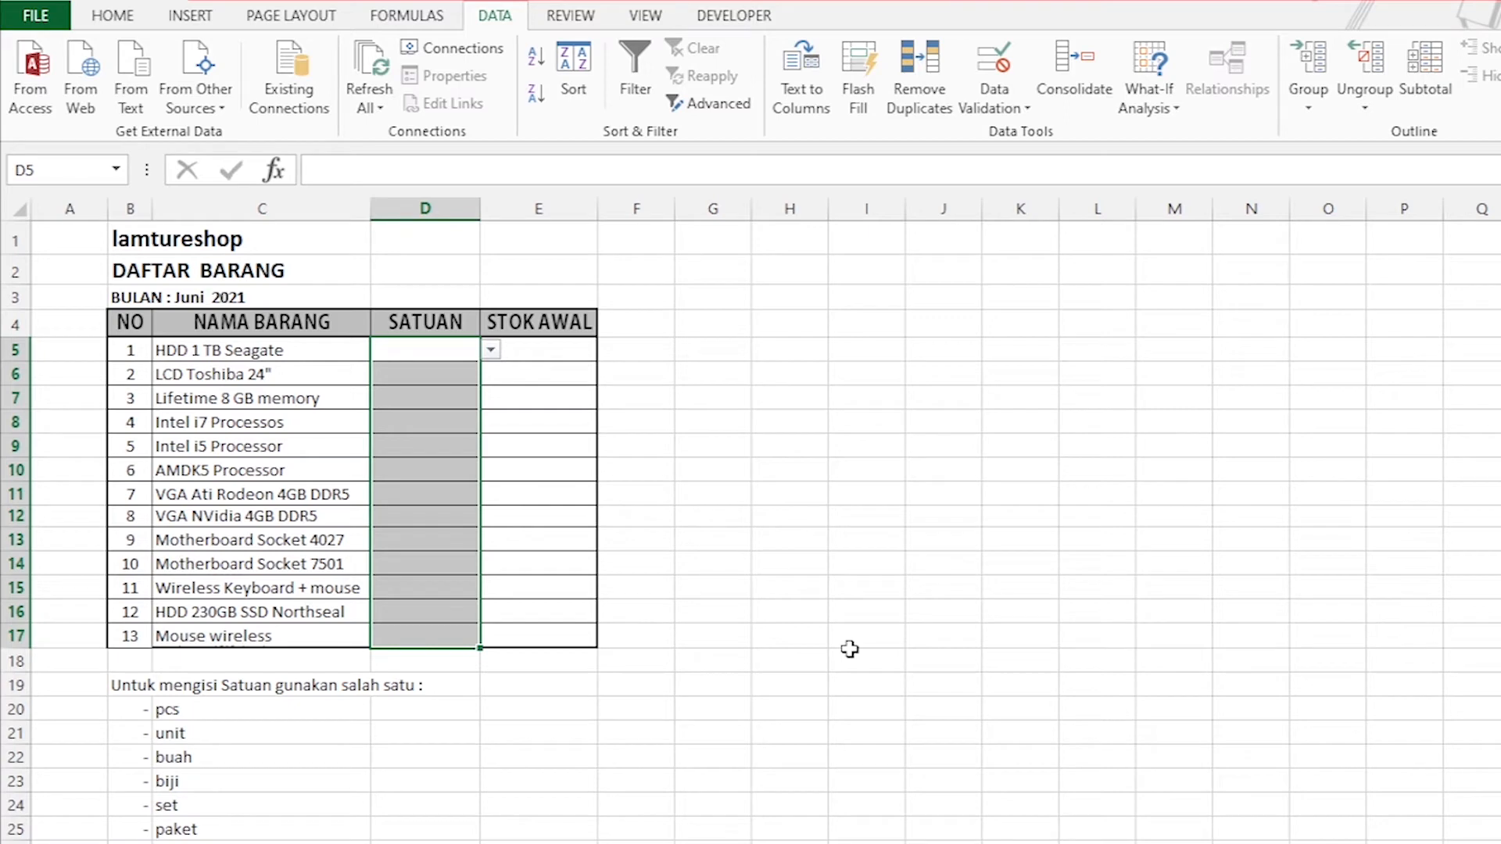
{"action": "left_click", "coordinate": [707, 469]}
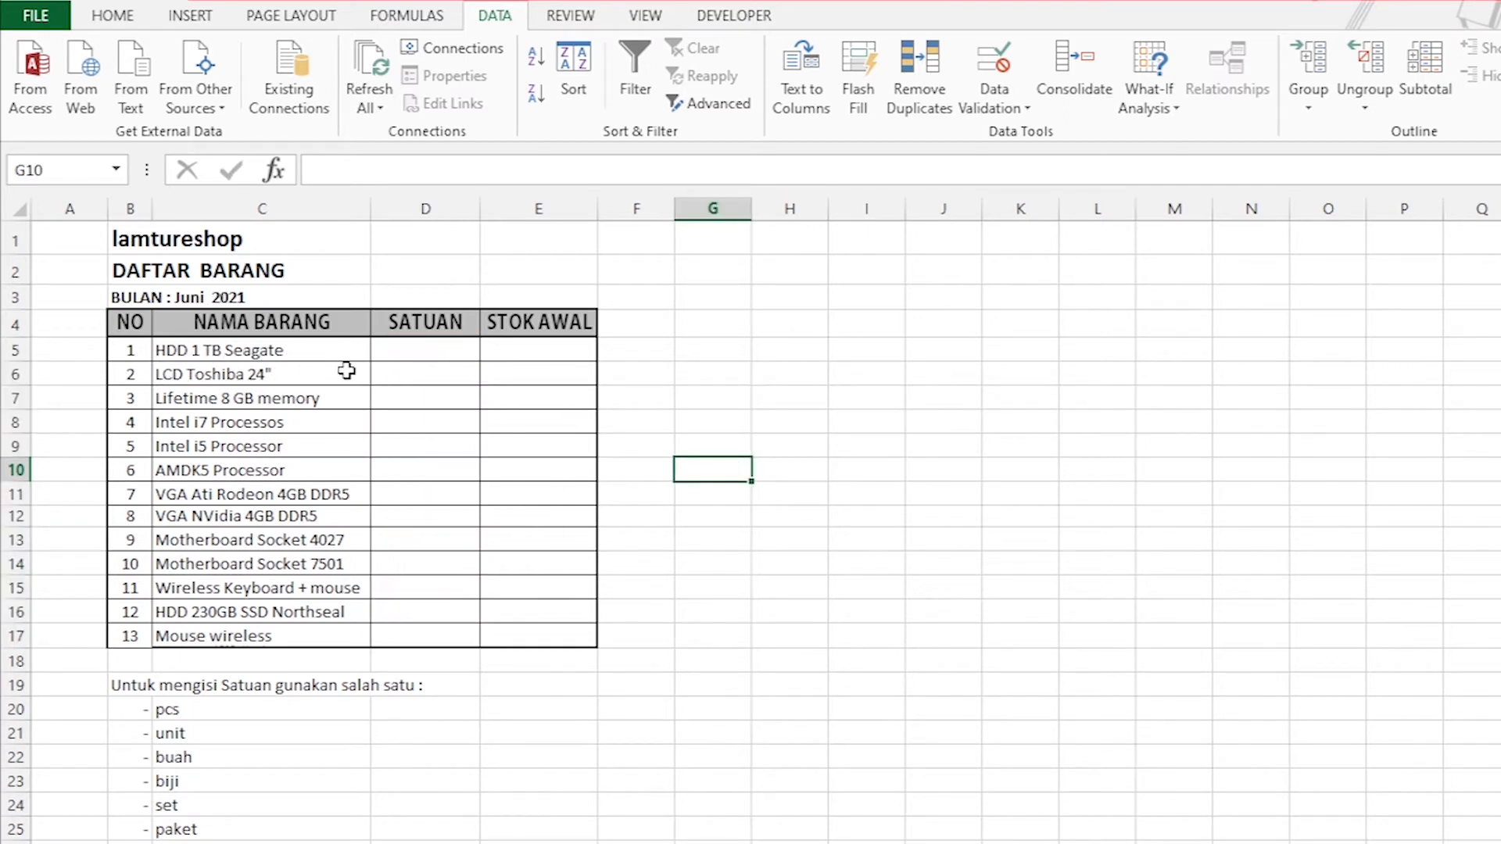
Pick unit from the SATUAN dropdown for HDD 1 TB Seagate and set for LCD Toshiba 24".
{"action": "left_click", "coordinate": [395, 355]}
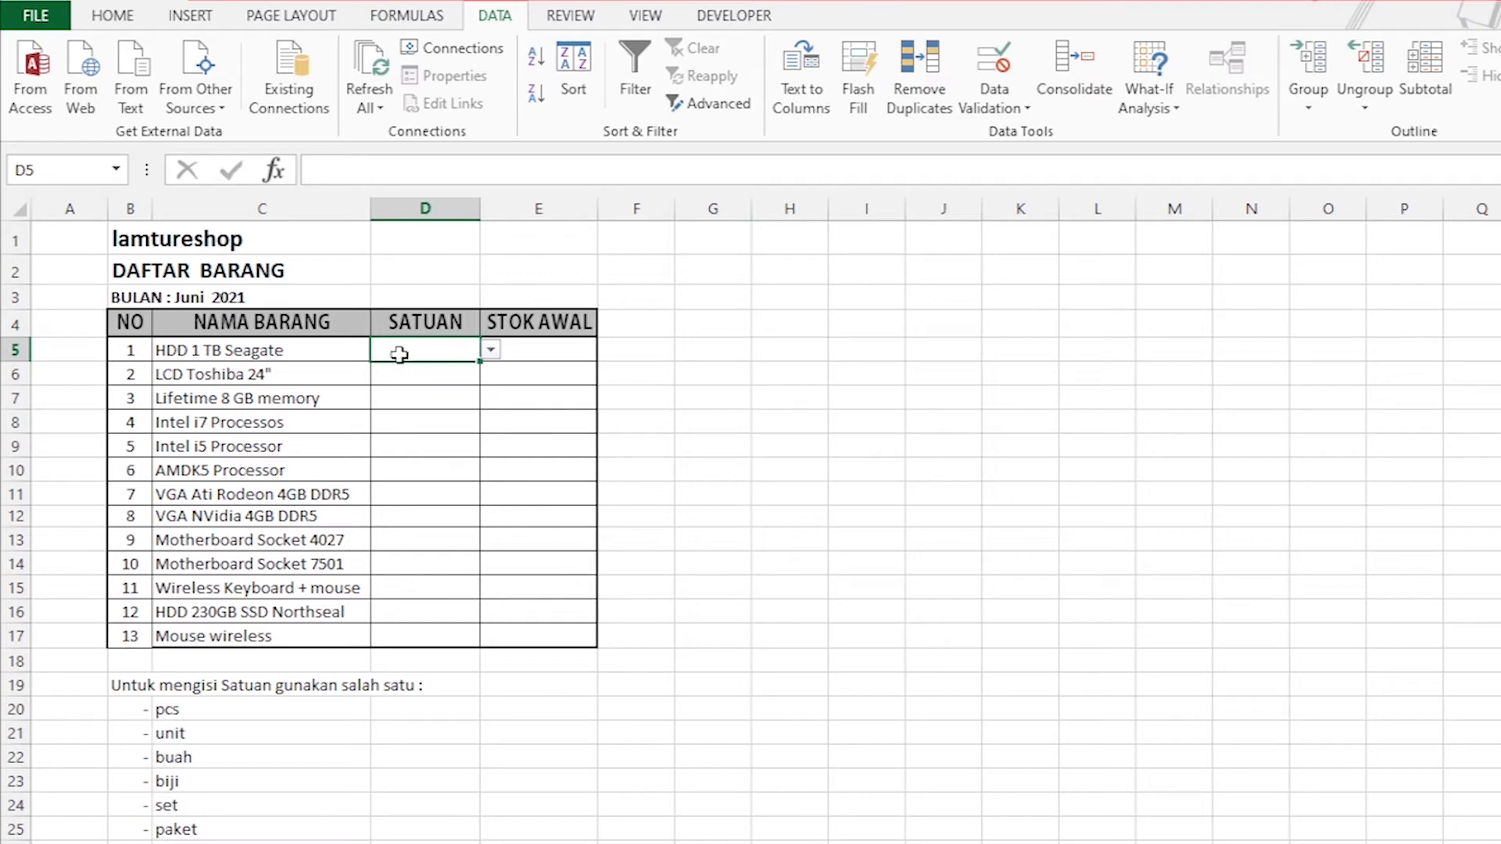
{"action": "left_click", "coordinate": [491, 351]}
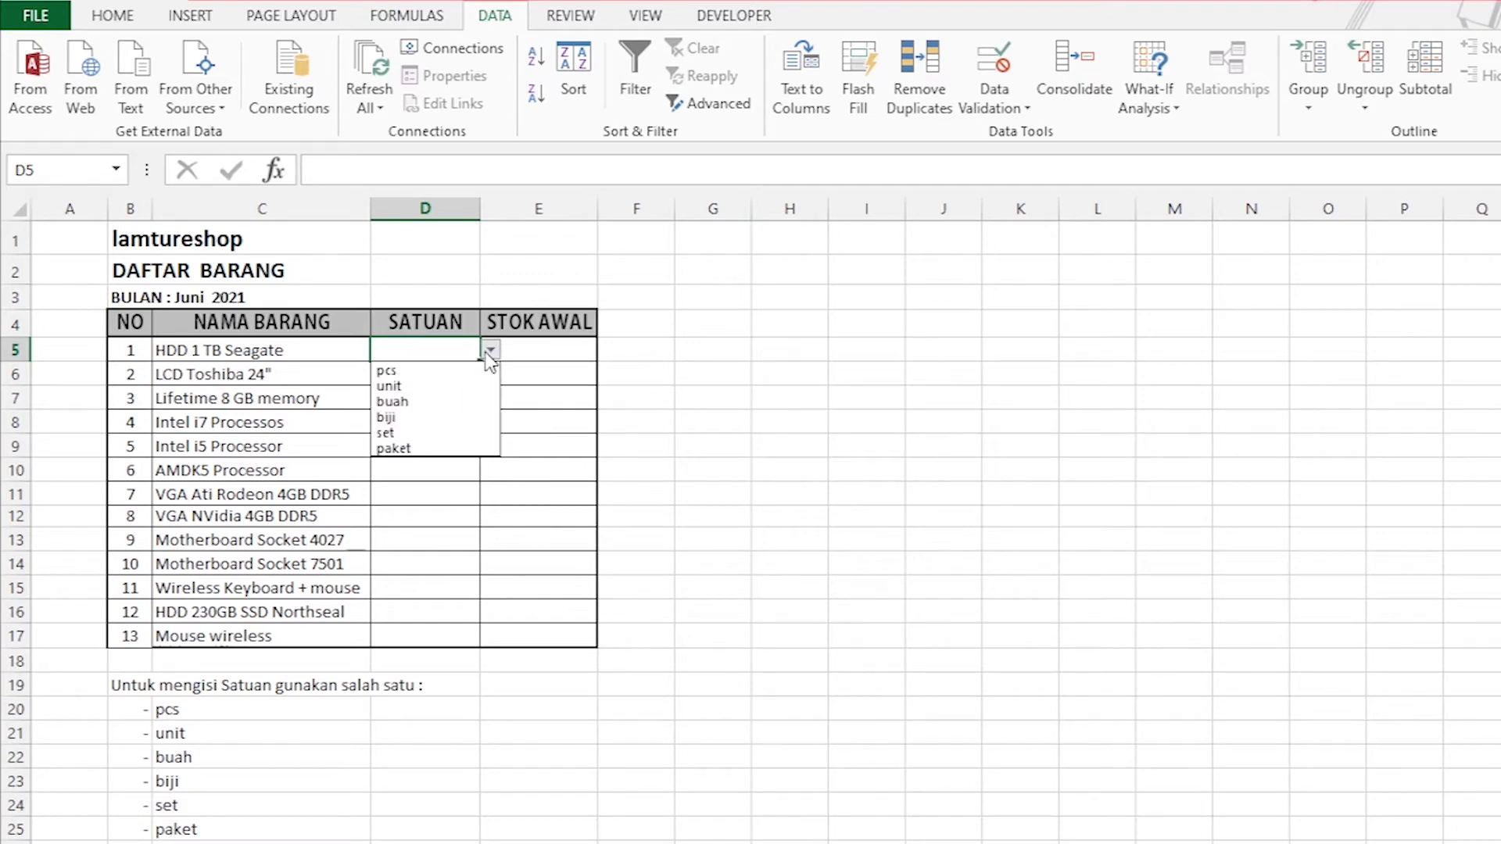
{"action": "left_click", "coordinate": [415, 384]}
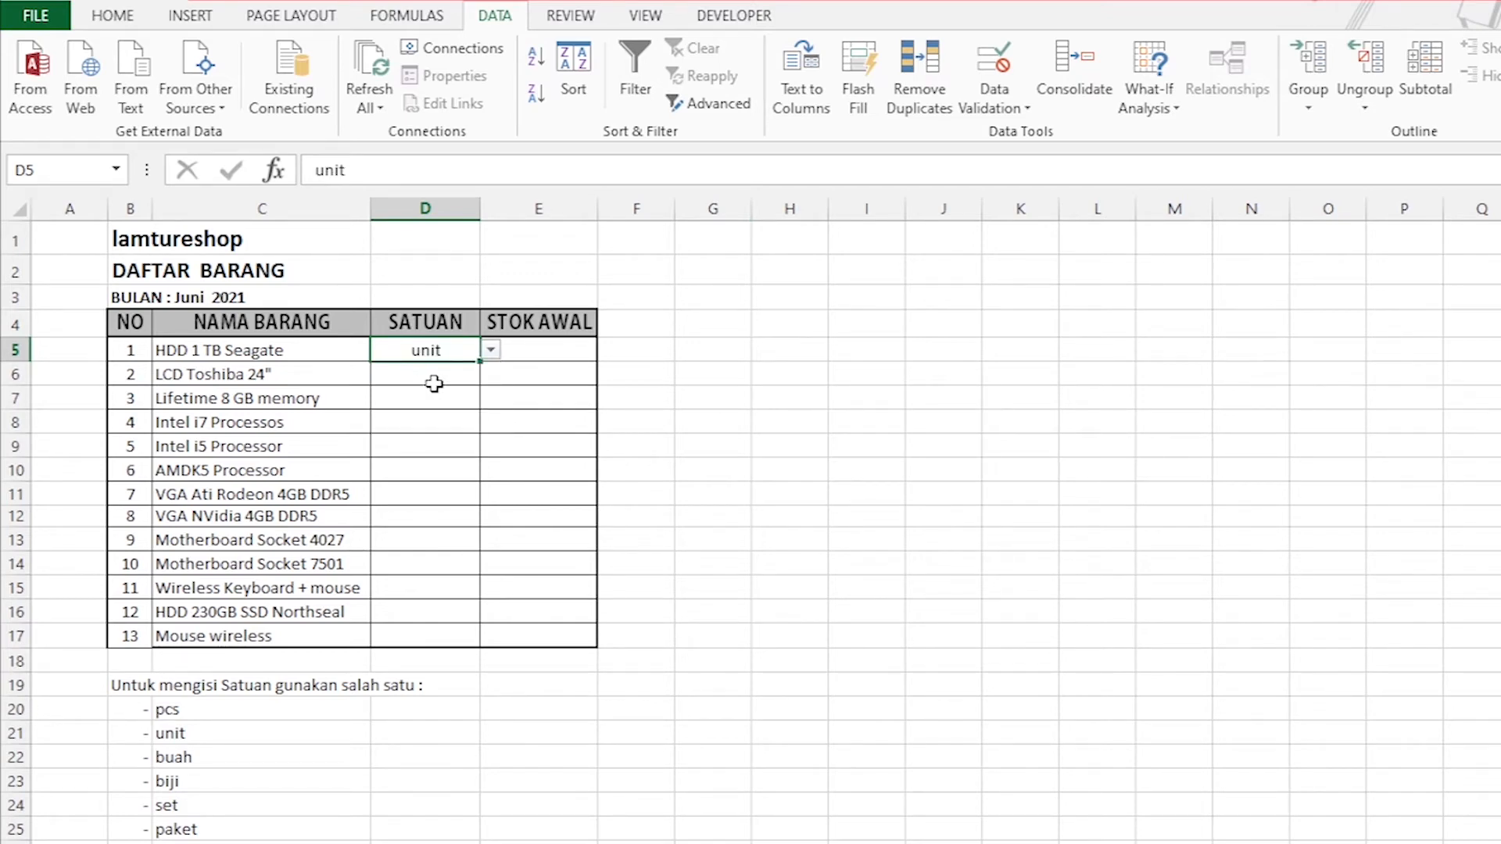
{"action": "left_click", "coordinate": [435, 377]}
{"action": "left_click", "coordinate": [490, 375]}
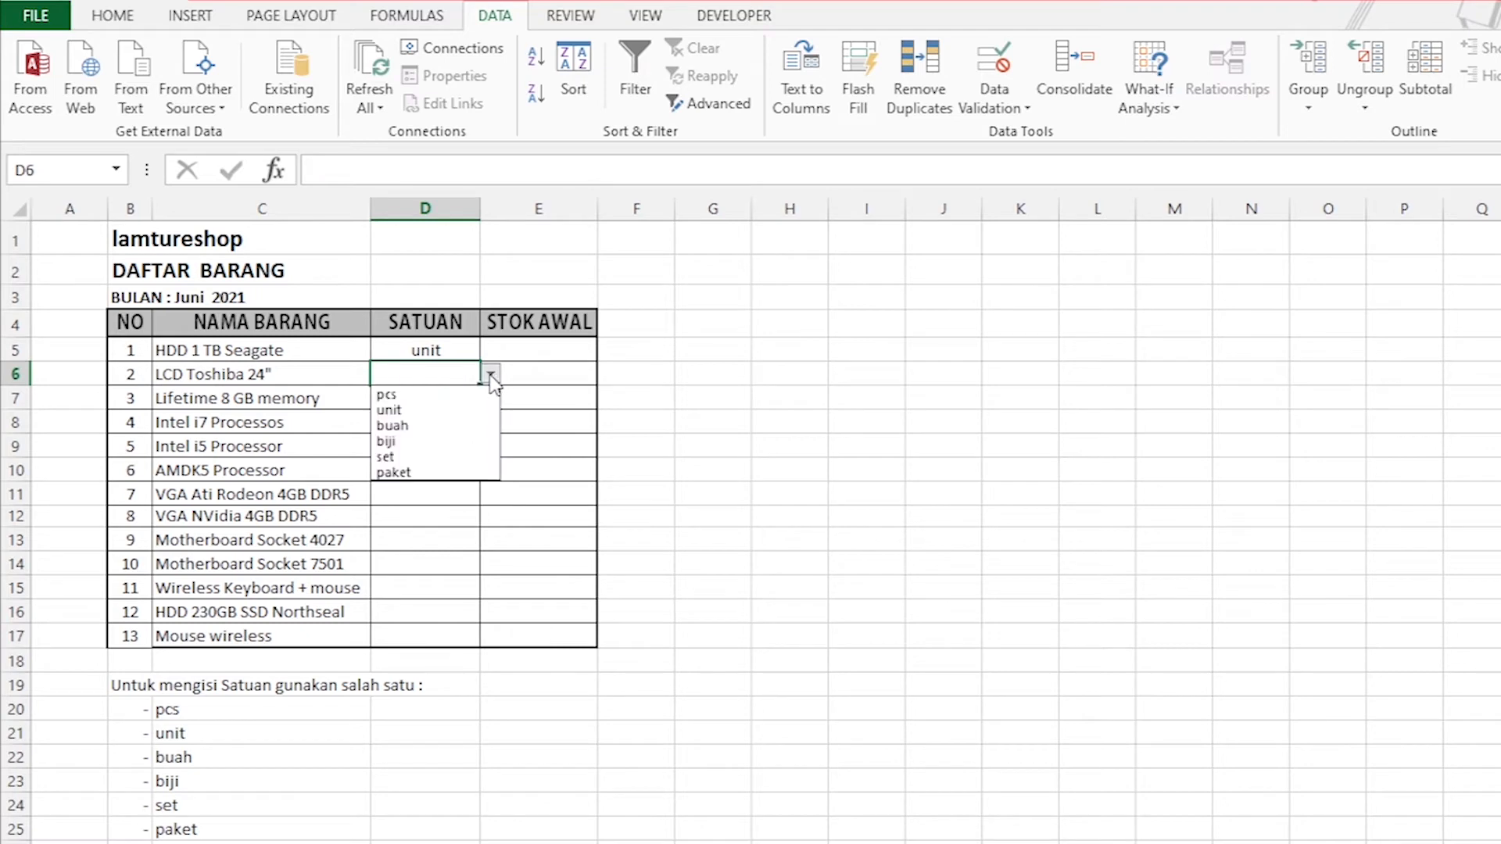
{"action": "left_click", "coordinate": [406, 456]}
{"action": "left_click", "coordinate": [425, 399]}
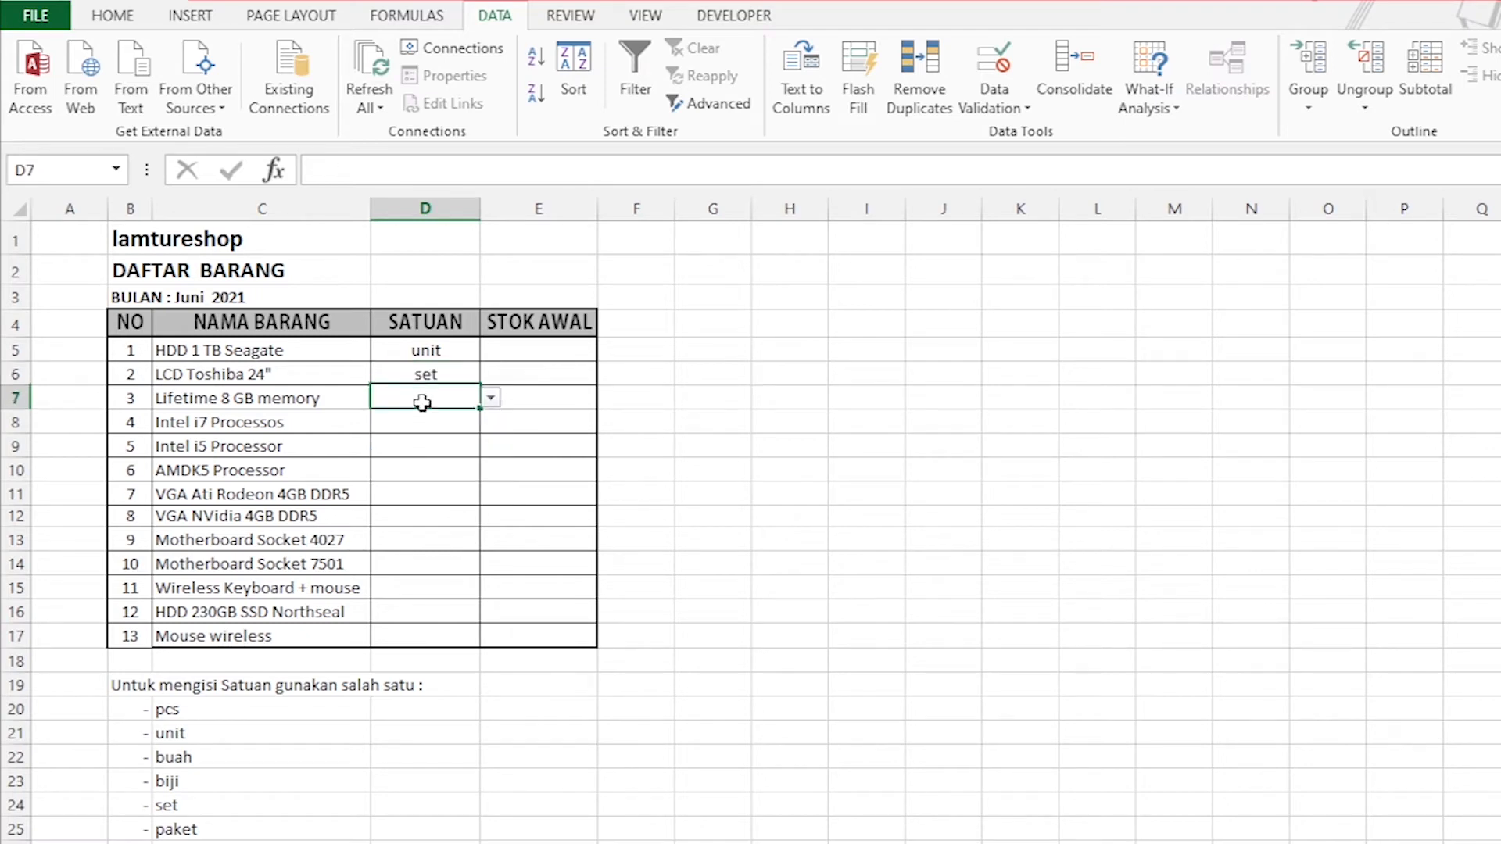
{"action": "left_click", "coordinate": [433, 355]}
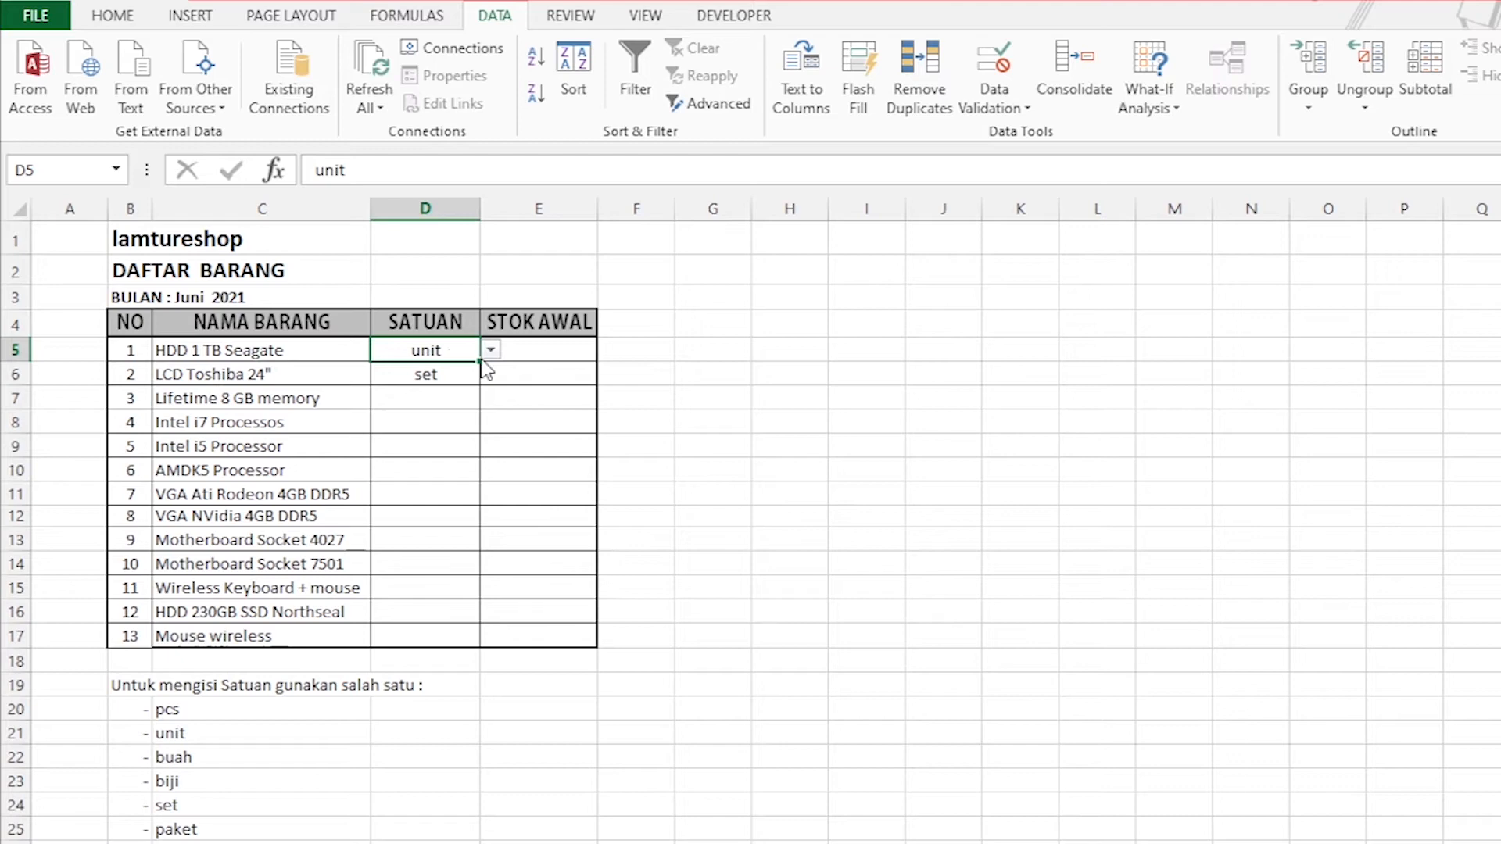
Enter BUAH manually as the SATUAN of Lifetime 8 GB memory in D7.
{"action": "left_click", "coordinate": [414, 400]}
{"action": "type", "text": "BUAH"}
{"action": "key", "text": "Return"}
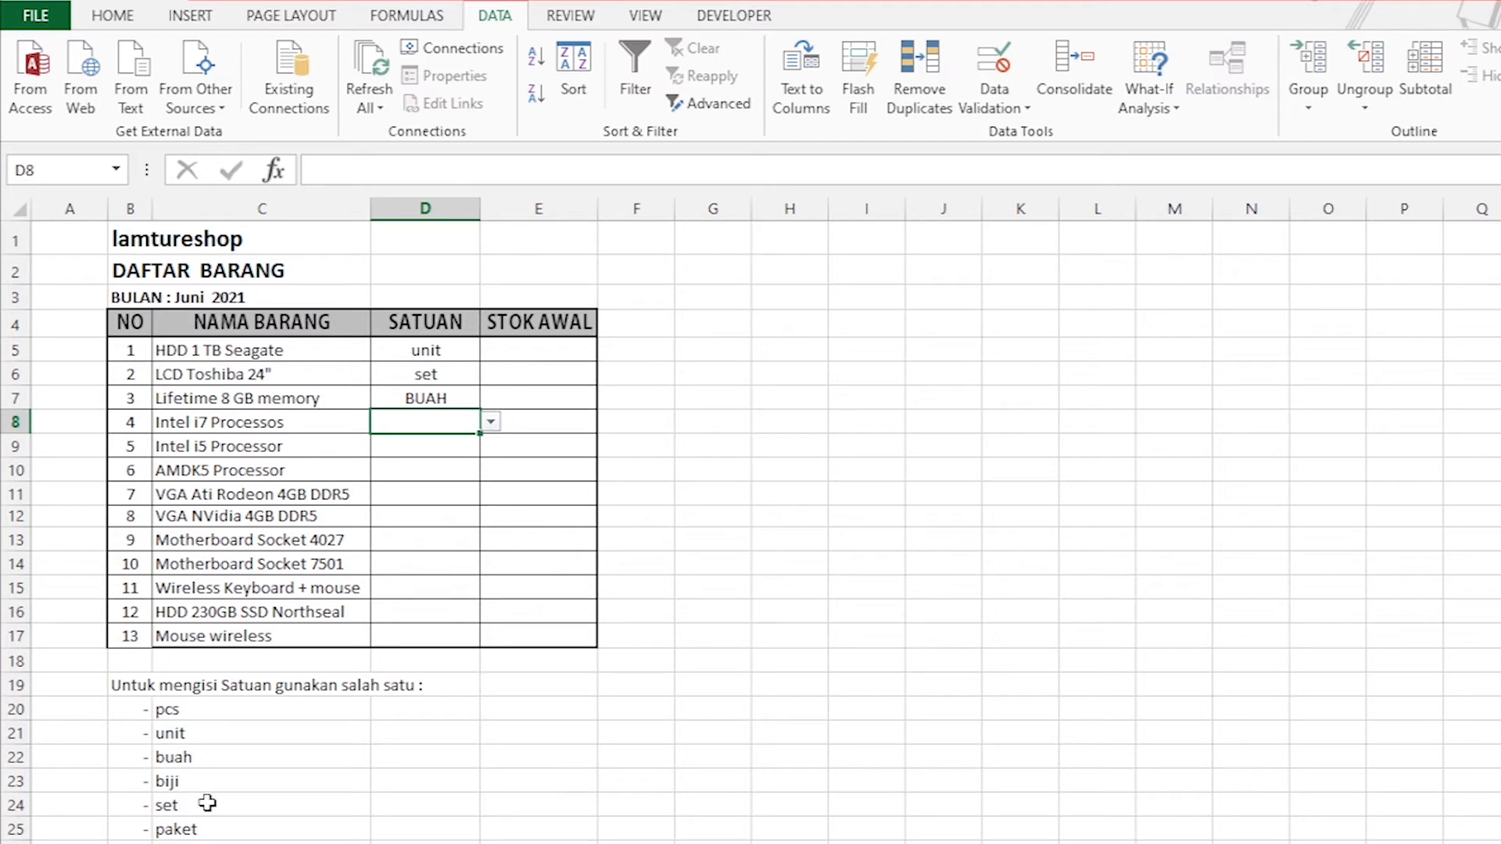
Try to enter APA SAJA as the SATUAN of item 4 in D8, and cancel the entry.
{"action": "type", "text": "A"}
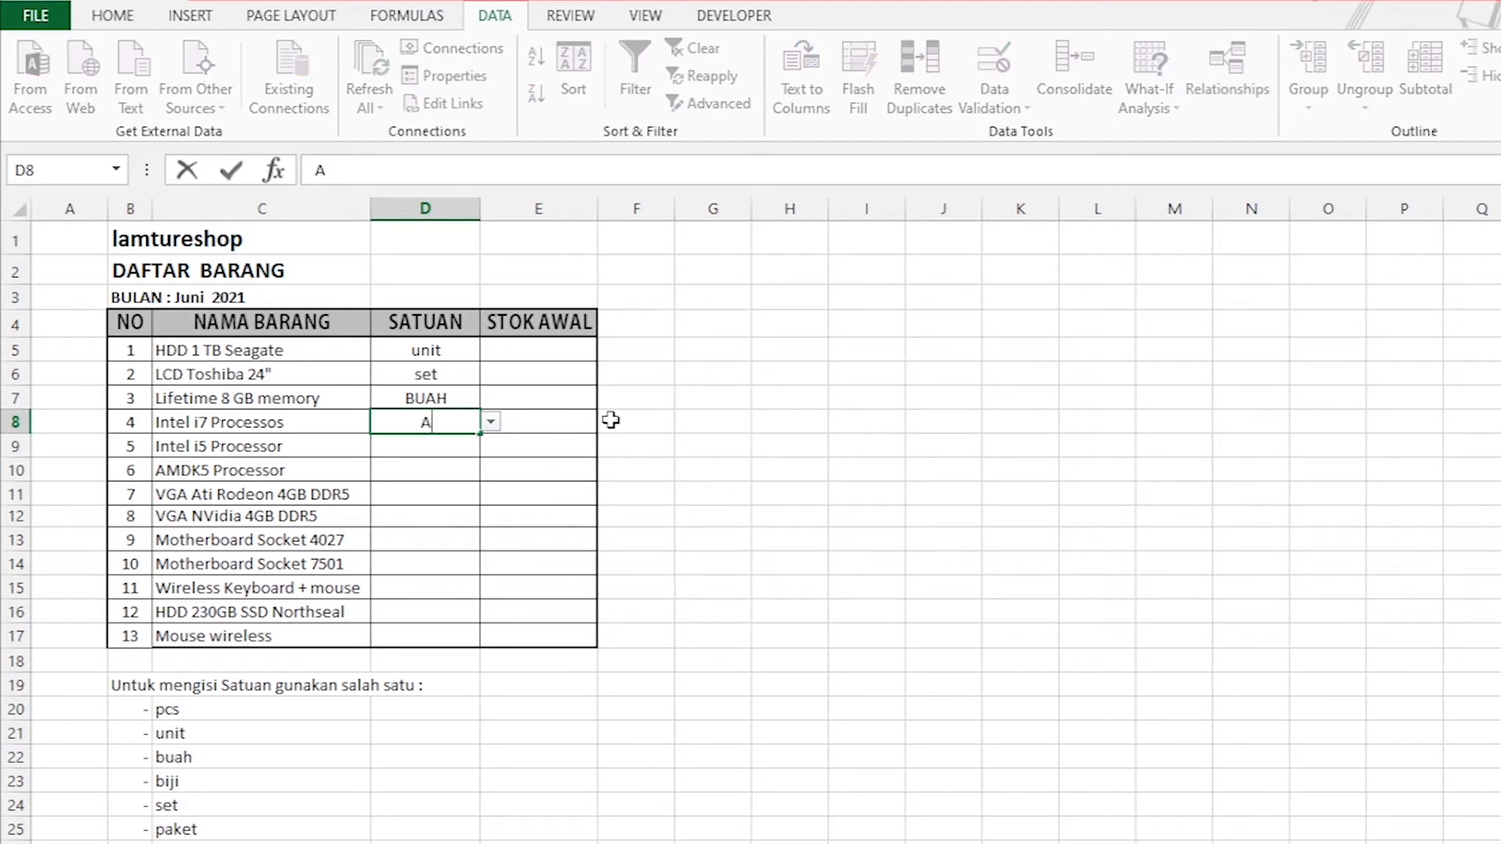
{"action": "type", "text": "PA SAJA"}
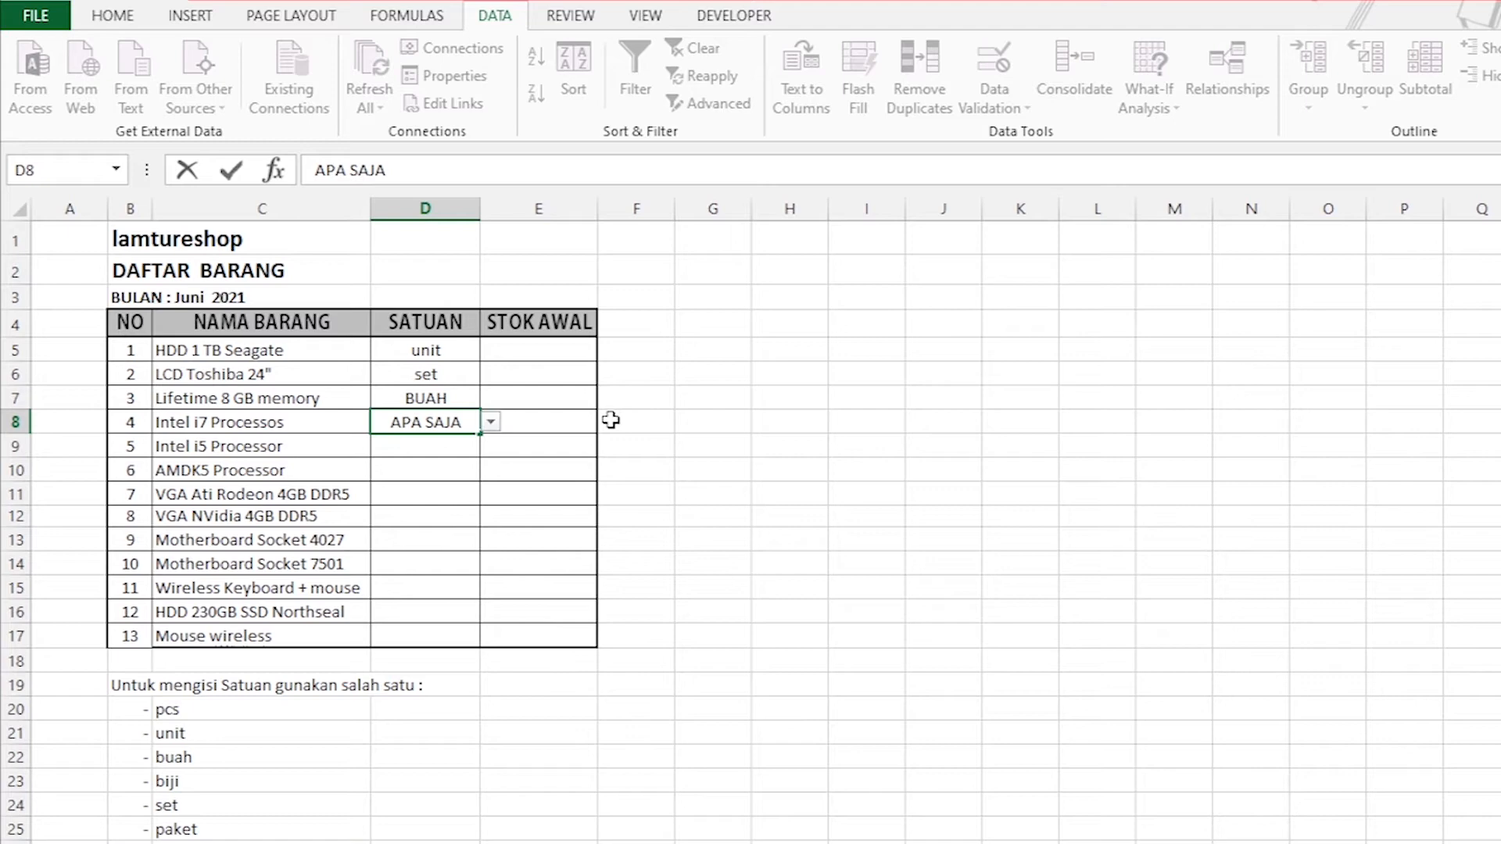
{"action": "key", "text": "Return"}
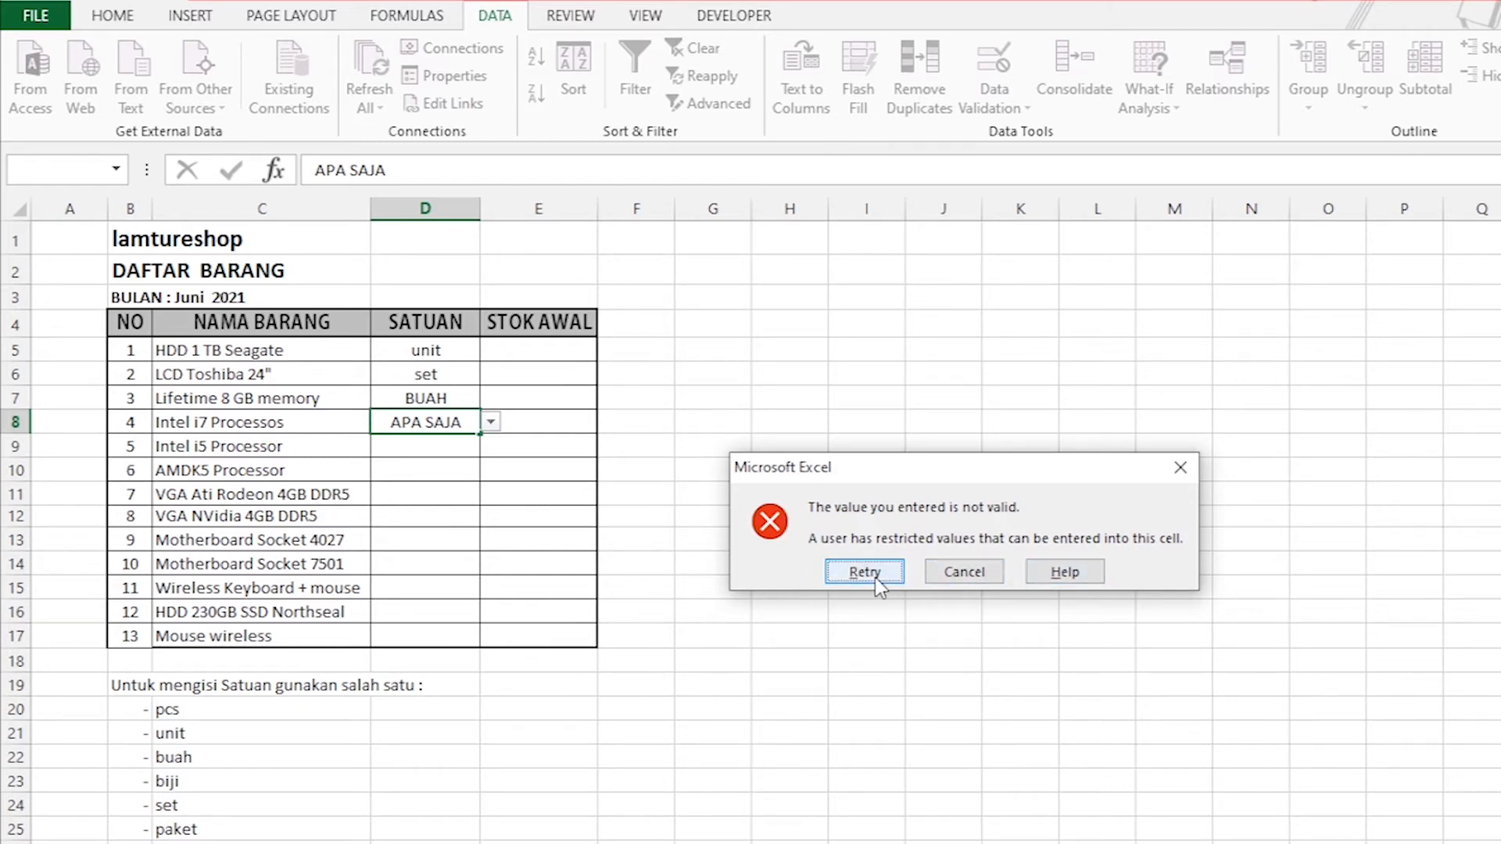
{"action": "left_click", "coordinate": [964, 576]}
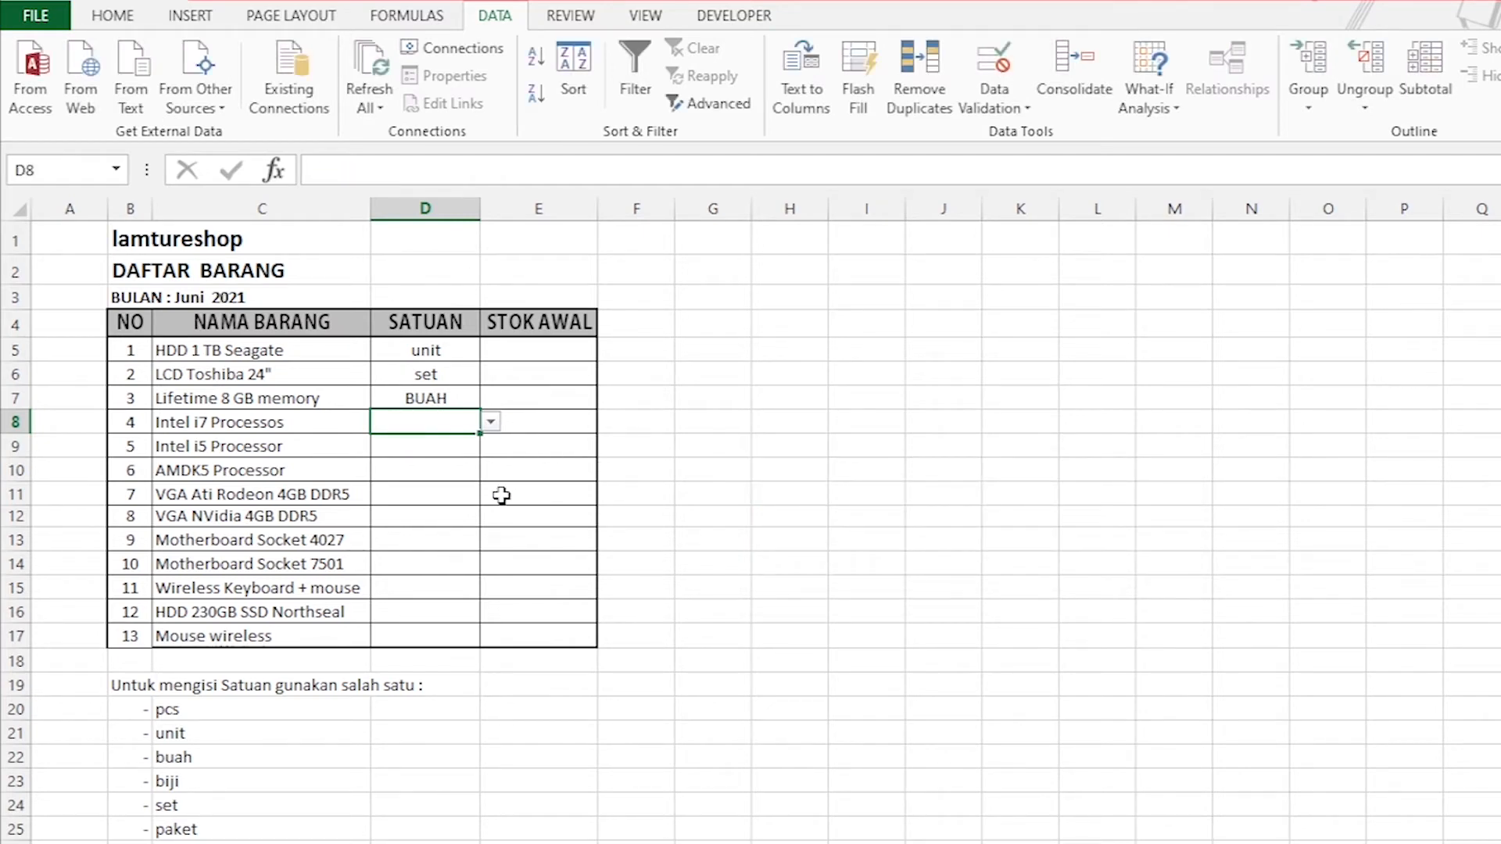
Pick buah from the SATUAN dropdown for Motherboard Socket 4027 in D13.
{"action": "left_click", "coordinate": [453, 486]}
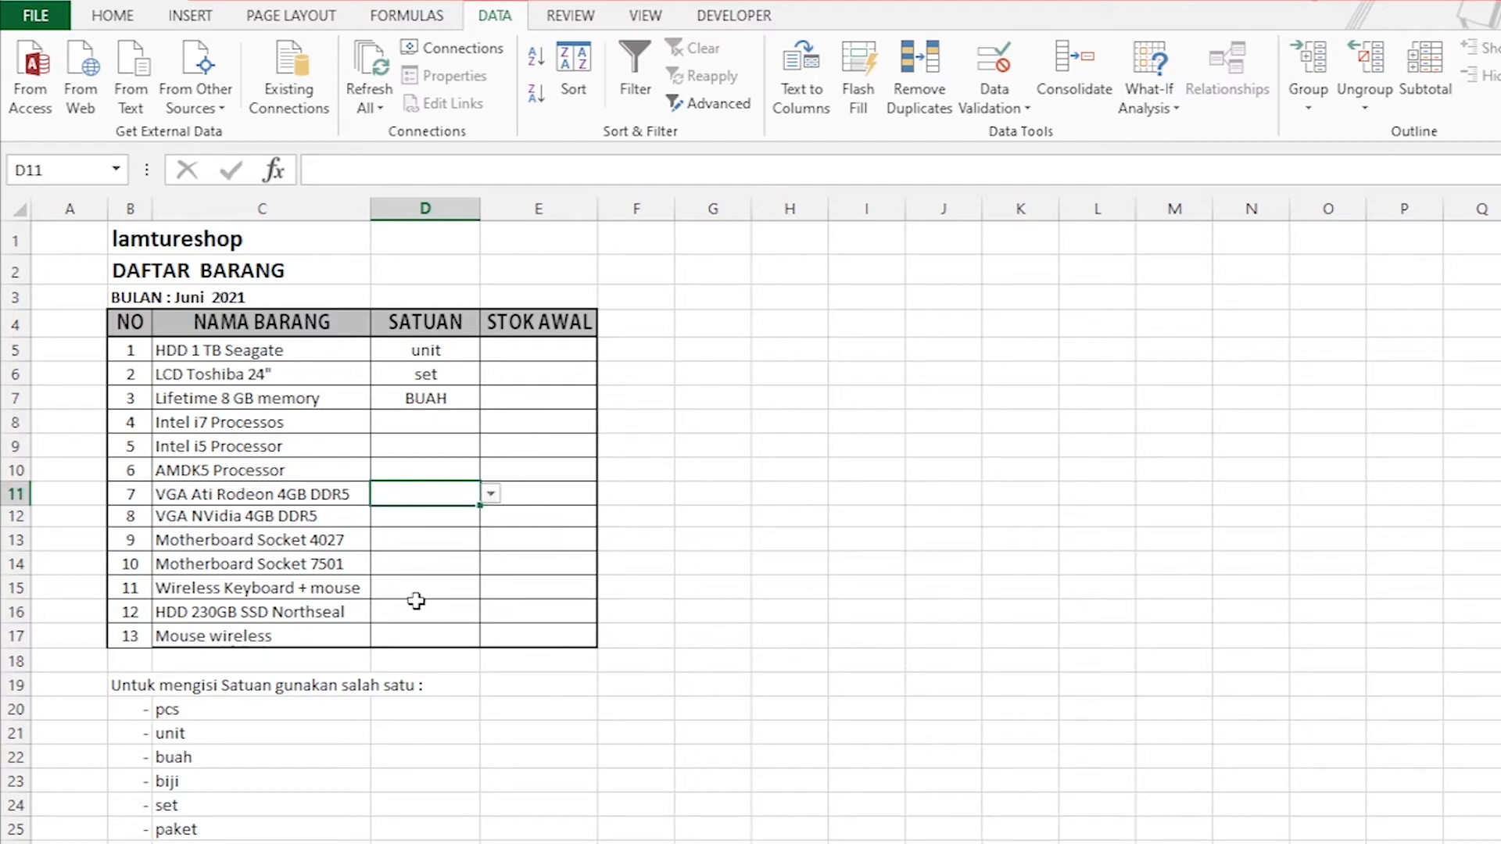
{"action": "left_click", "coordinate": [413, 540]}
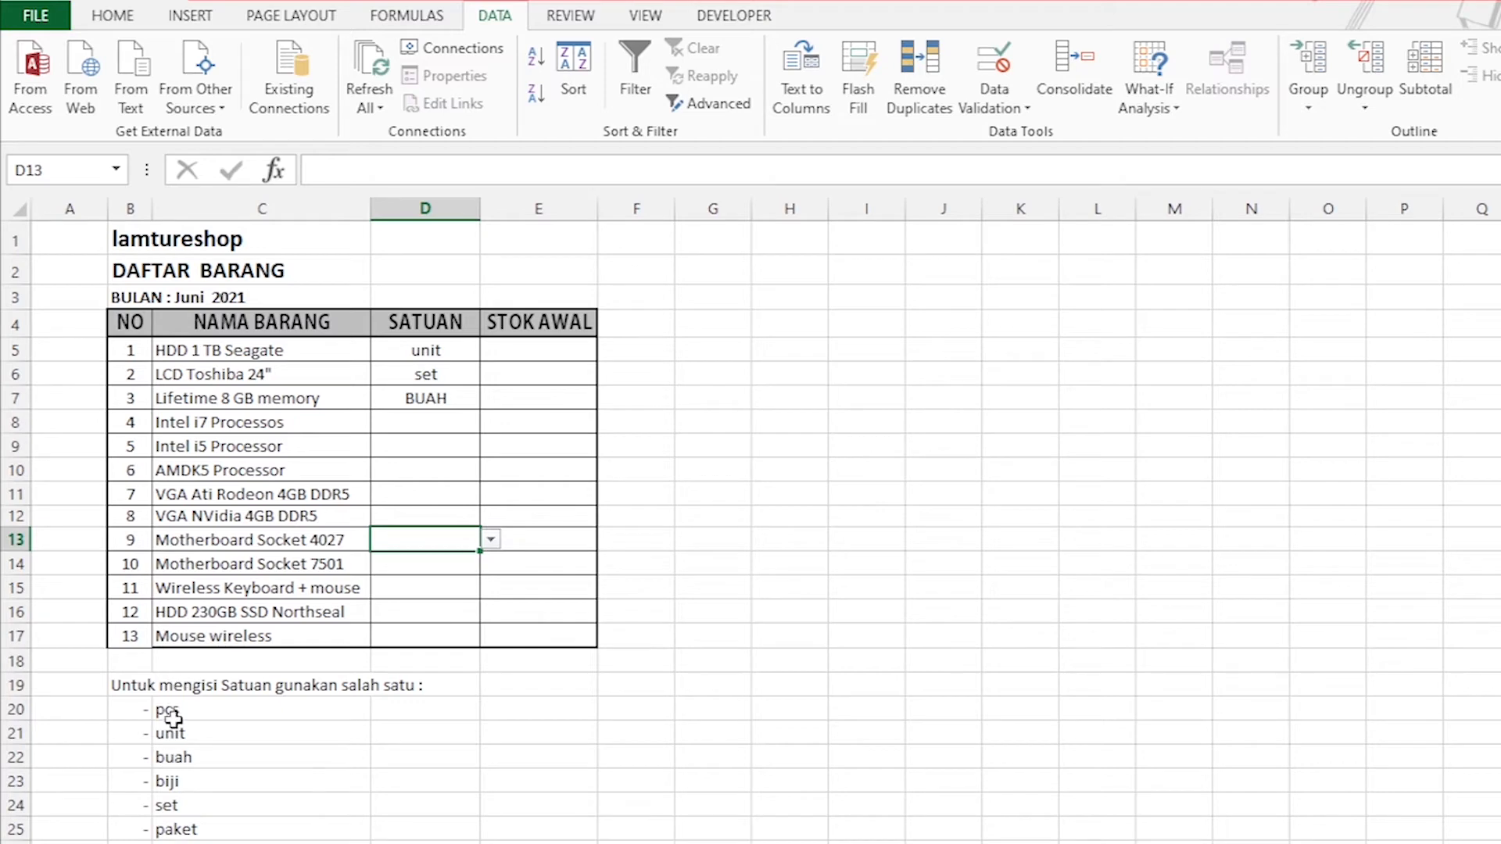
{"action": "left_click", "coordinate": [491, 539]}
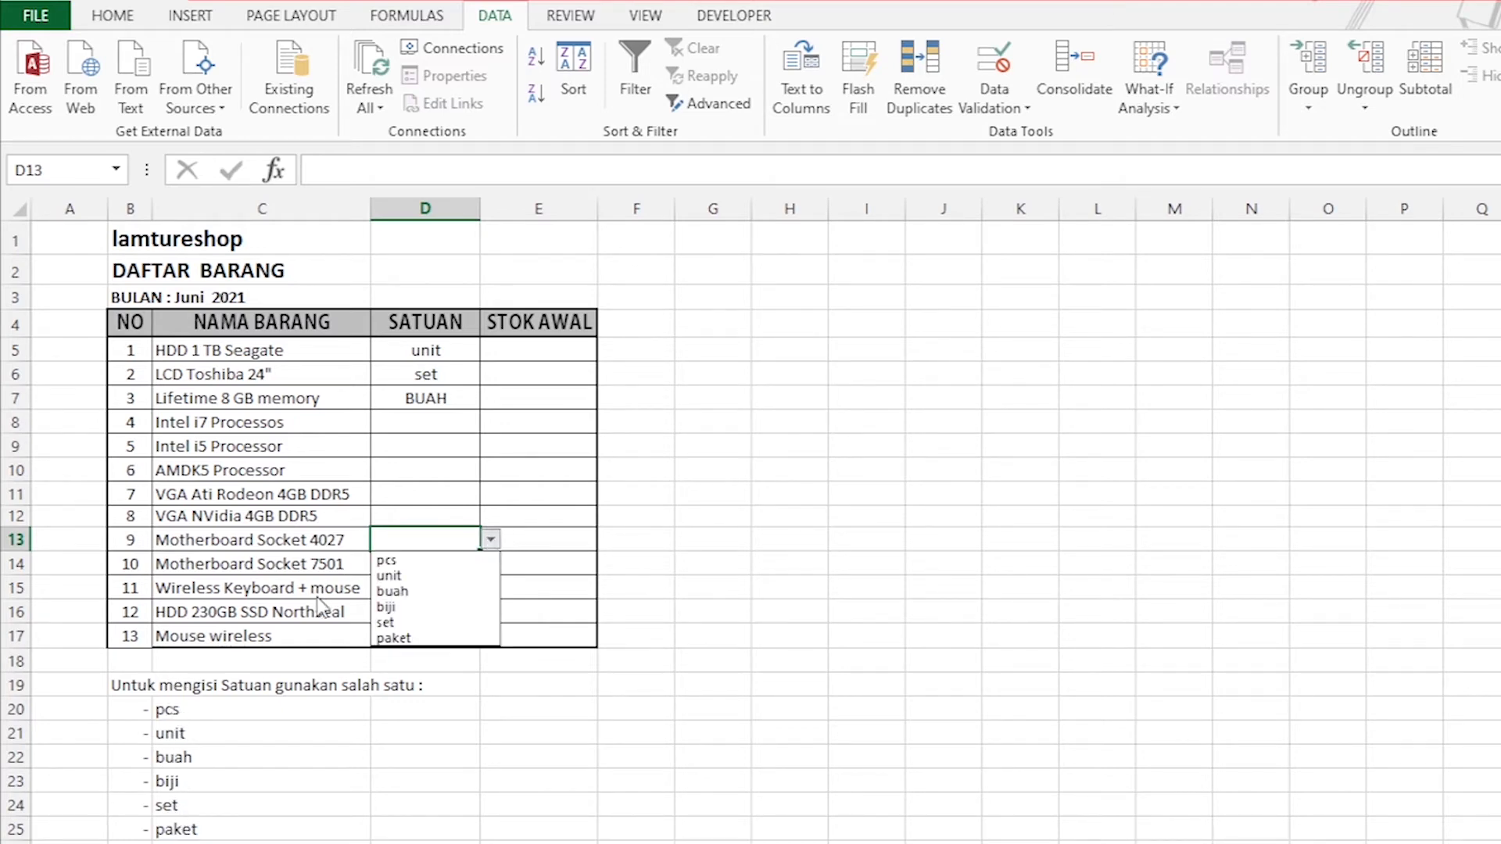
{"action": "left_click", "coordinate": [392, 591]}
{"action": "left_click", "coordinate": [443, 493]}
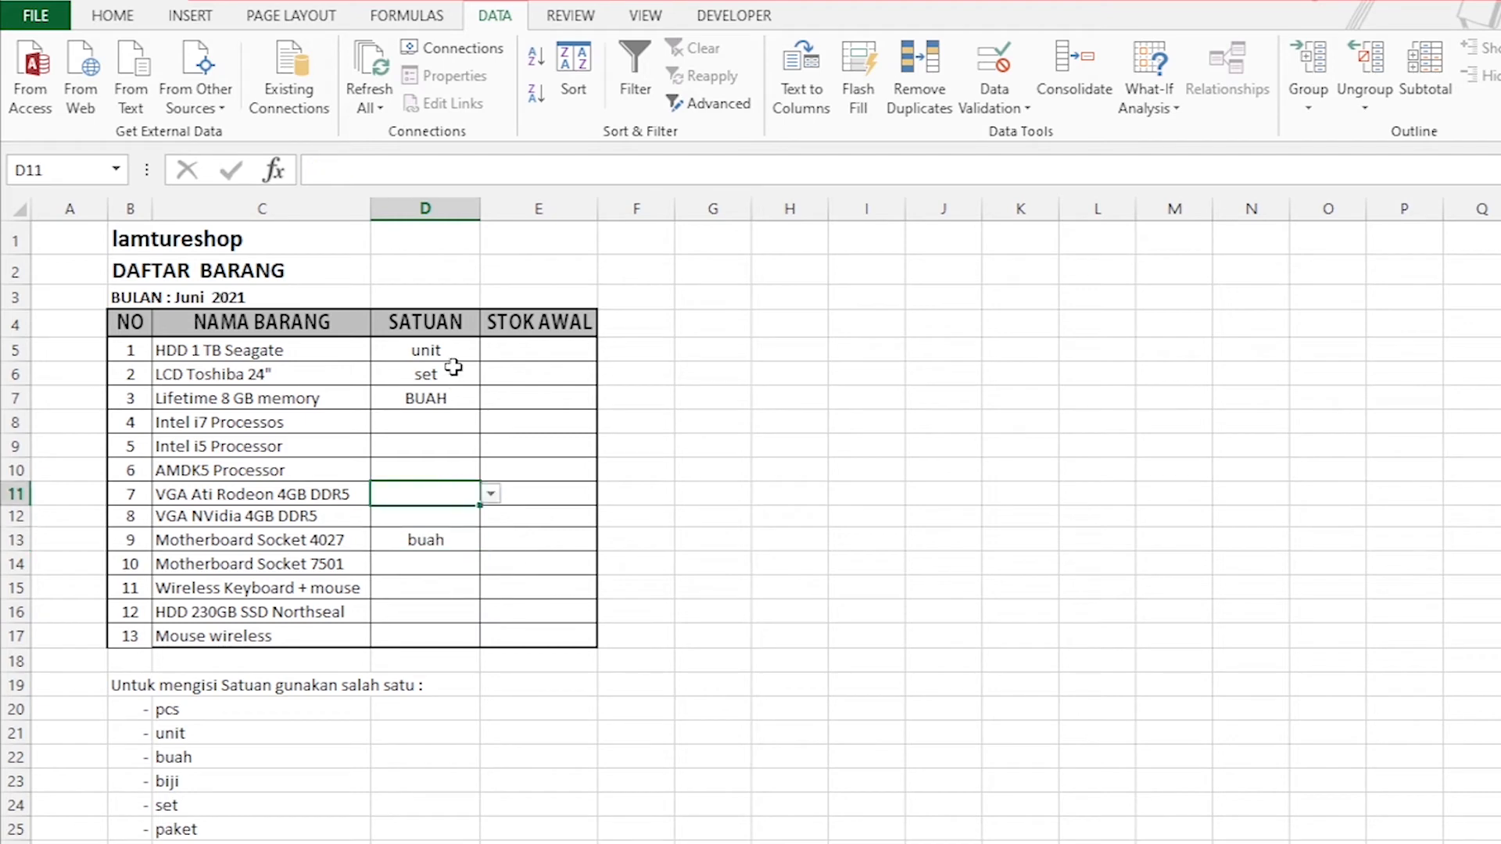
Turn off Ignore blank and In-cell dropdown in the data validation of the SATUAN cells D5:D17.
{"action": "left_click_drag", "start_coordinate": [446, 352], "coordinate": [452, 636]}
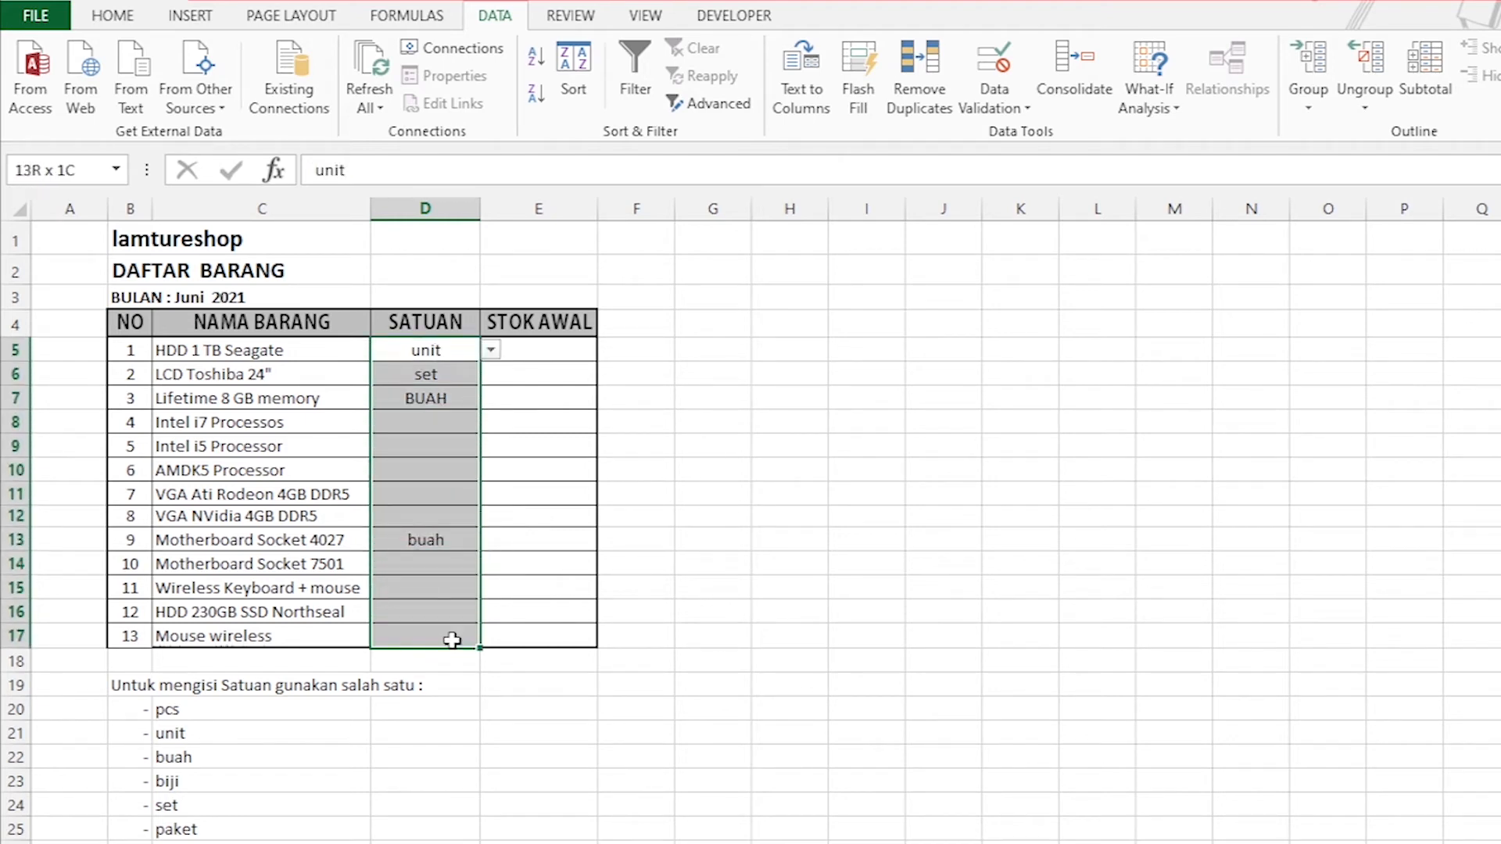
{"action": "left_click", "coordinate": [994, 106]}
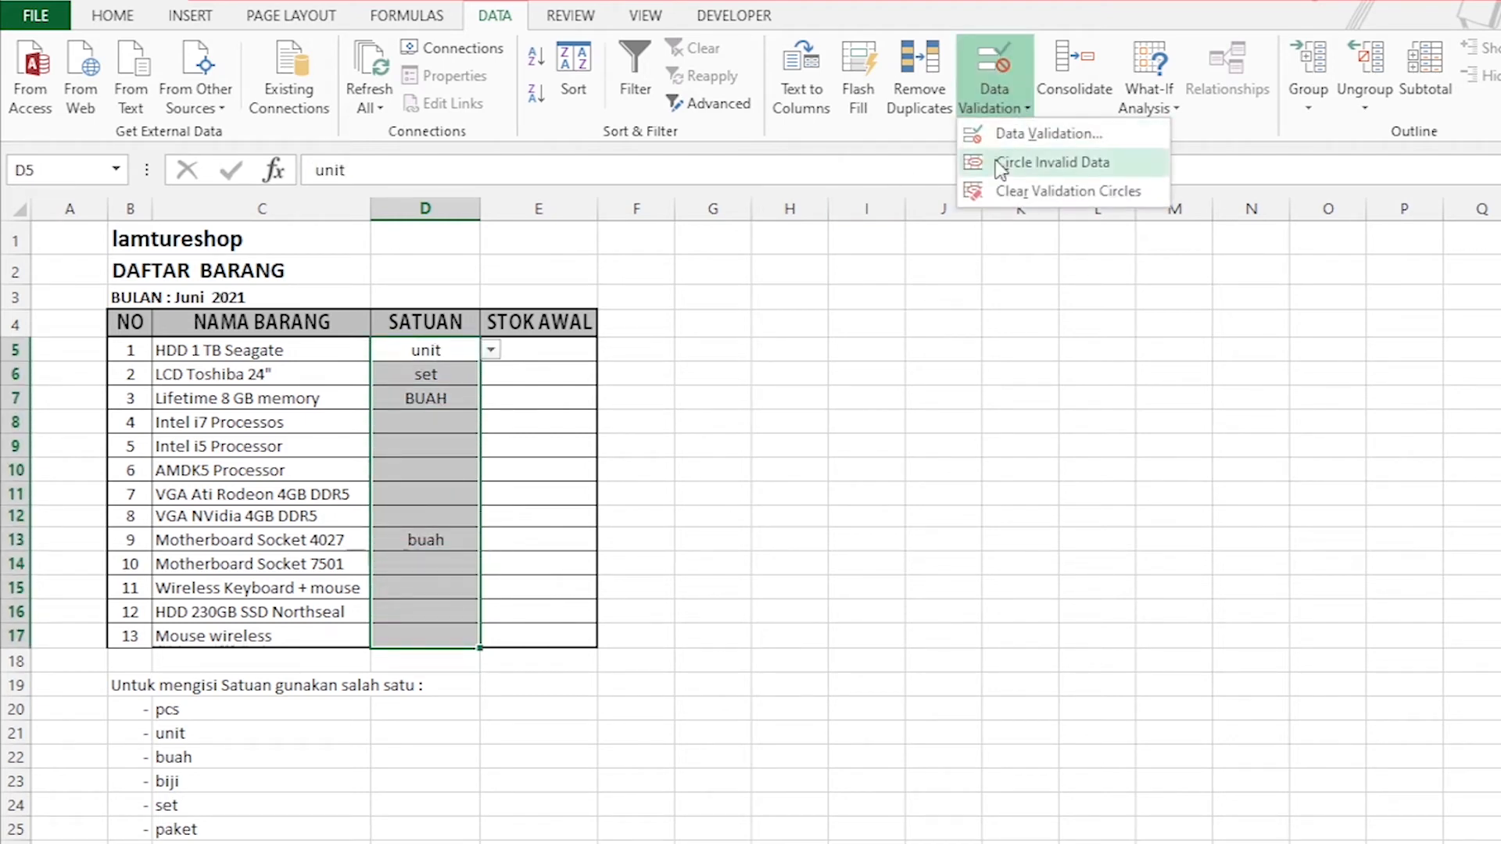
{"action": "left_click", "coordinate": [1067, 135]}
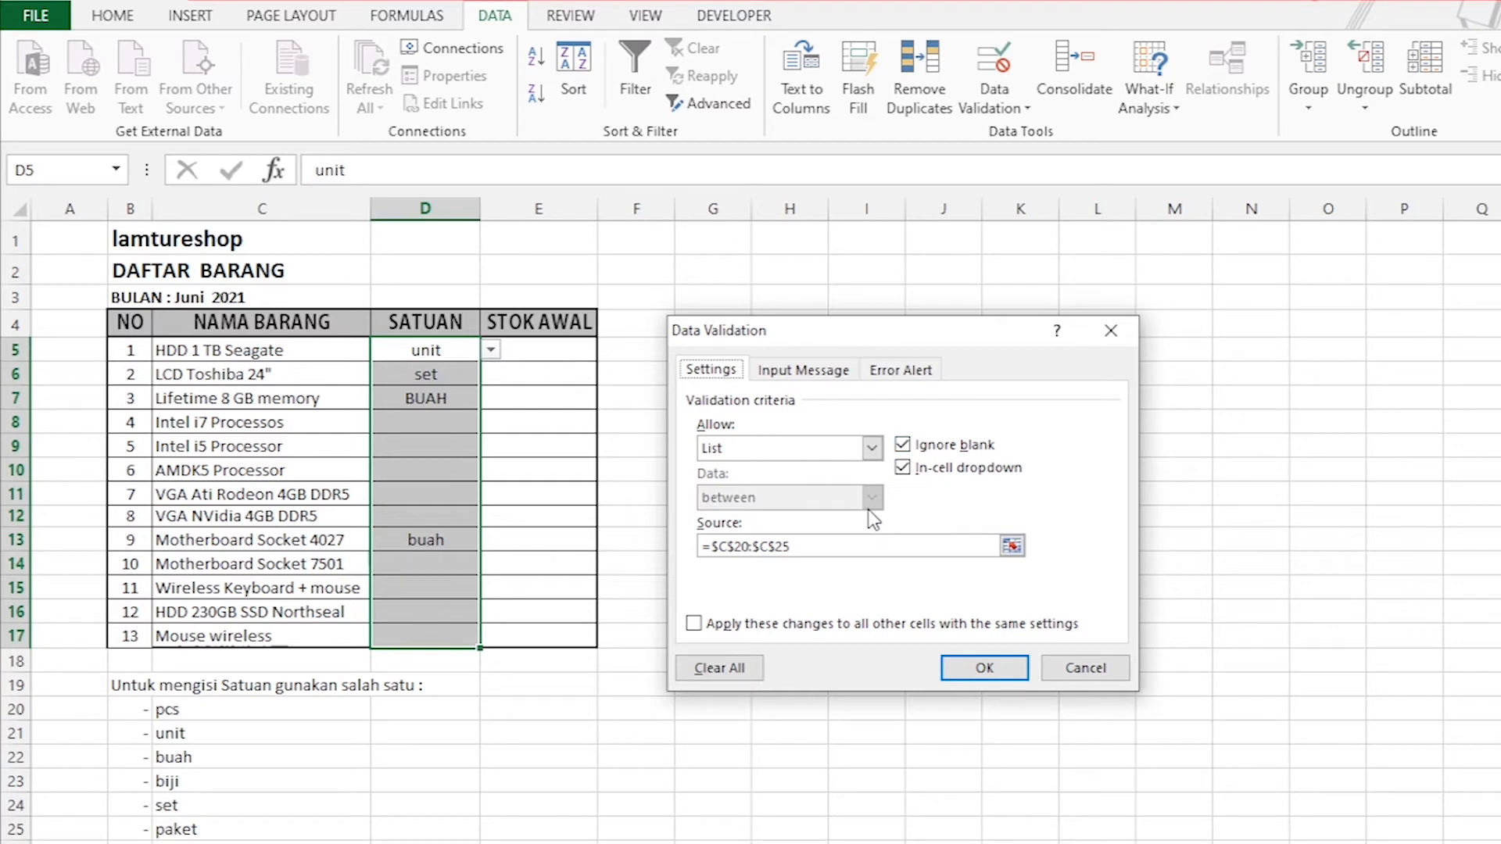
{"action": "left_click", "coordinate": [904, 447]}
{"action": "left_click", "coordinate": [903, 468]}
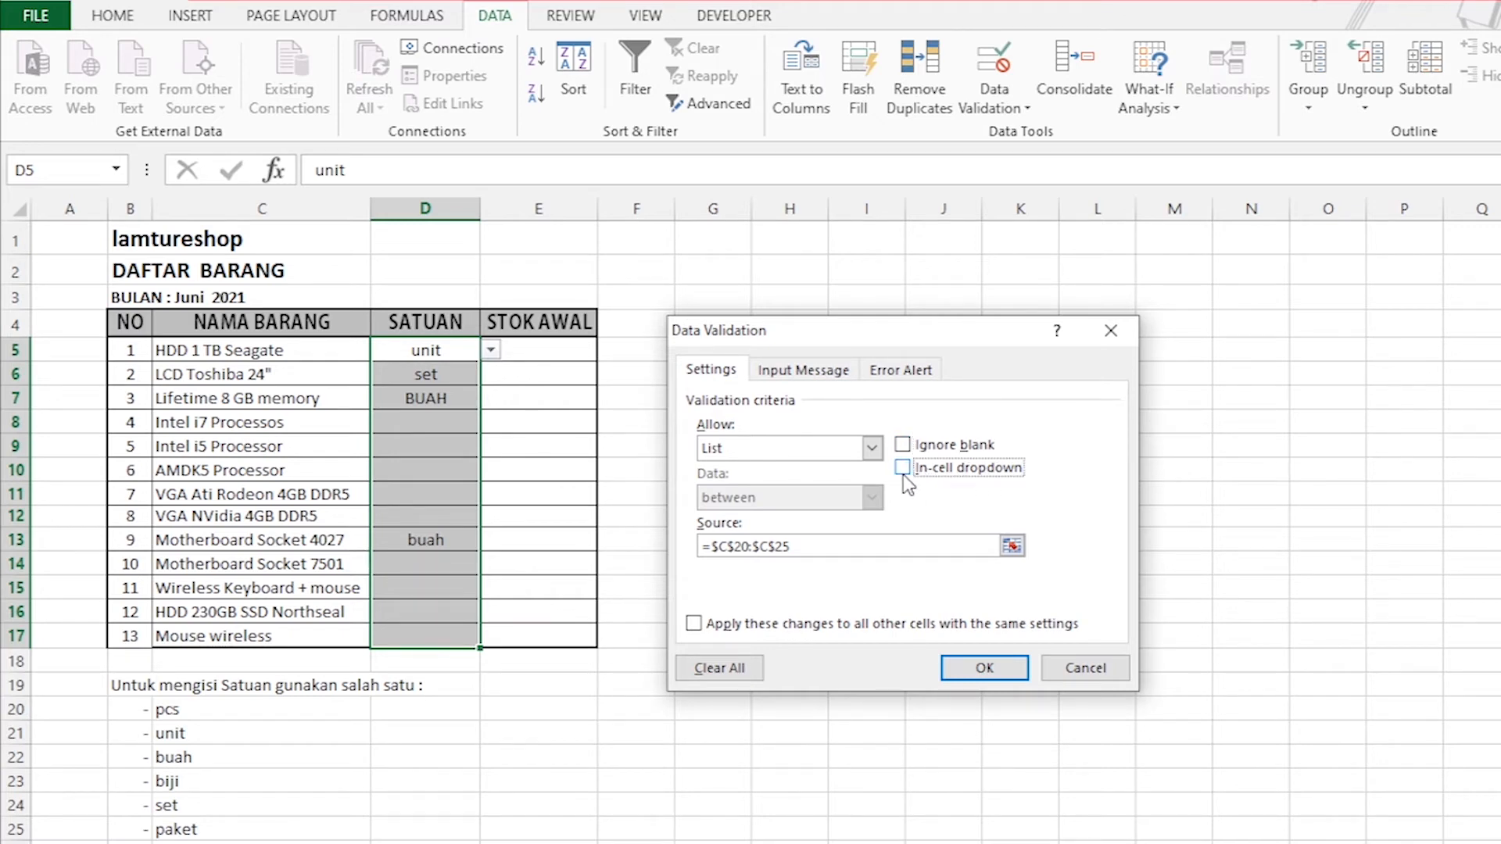
{"action": "left_click", "coordinate": [984, 665]}
Enter set manually as the SATUAN of item 4 in D8.
{"action": "left_click", "coordinate": [490, 470]}
{"action": "left_click", "coordinate": [431, 419]}
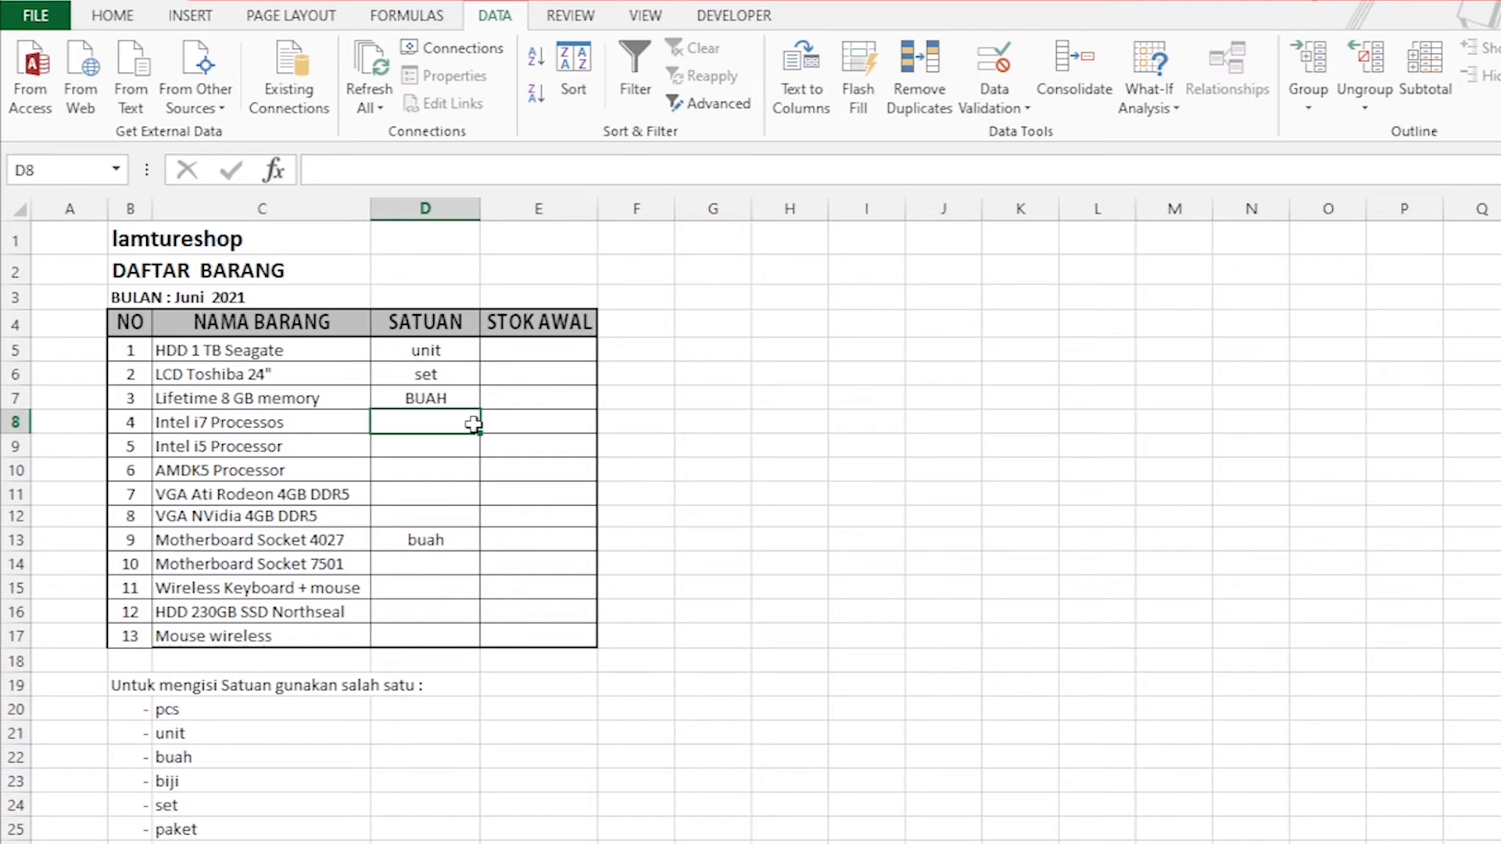
{"action": "type", "text": "set"}
{"action": "key", "text": "Return"}
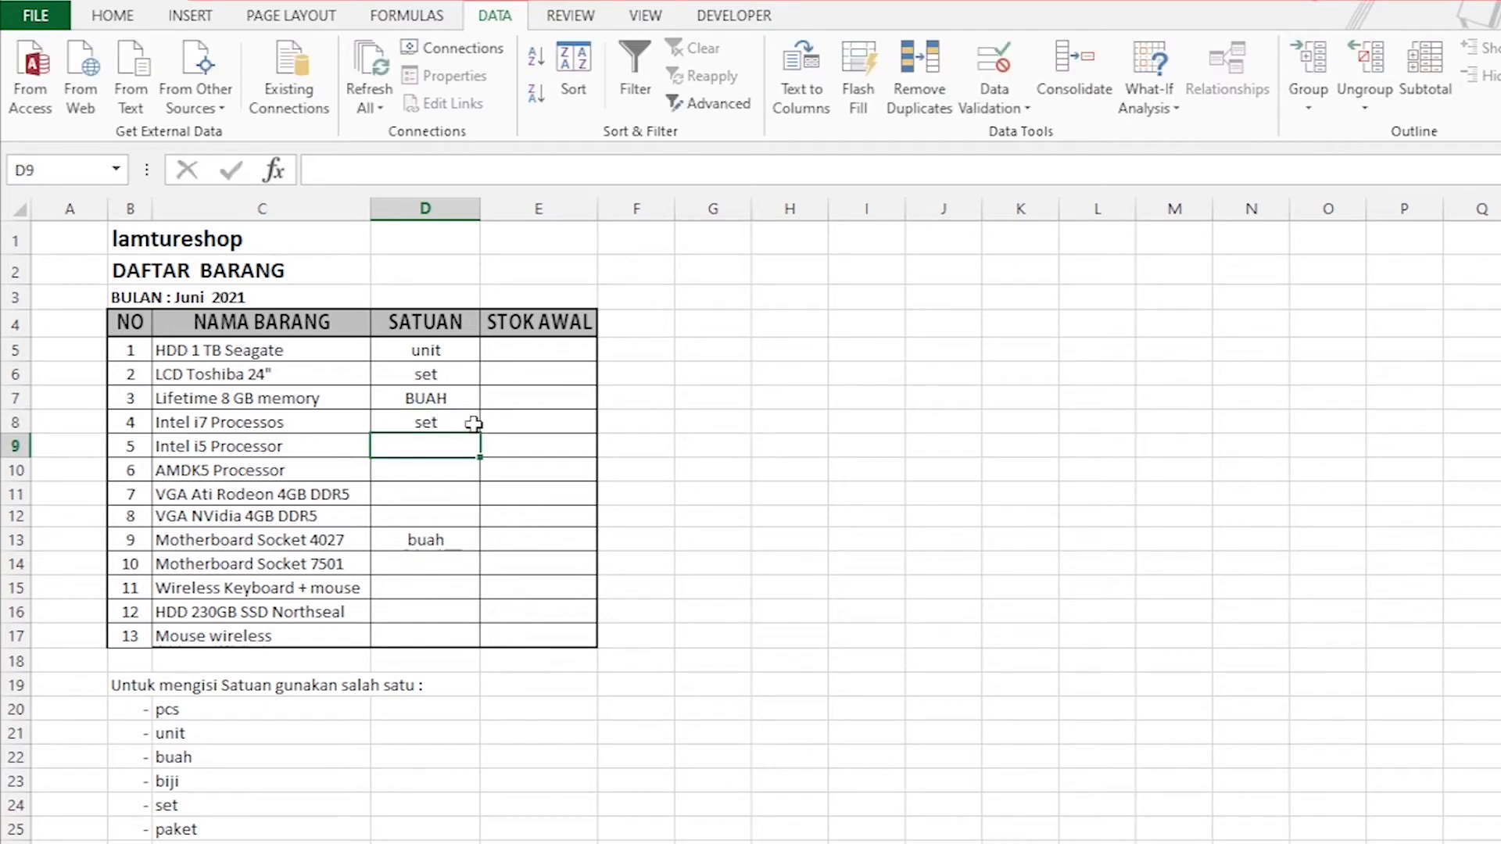
Try to enter plastik as the SATUAN of Intel i5 Processor in D9, and cancel the entry.
{"action": "left_click", "coordinate": [420, 463]}
{"action": "left_click", "coordinate": [422, 446]}
{"action": "type", "text": "plastik"}
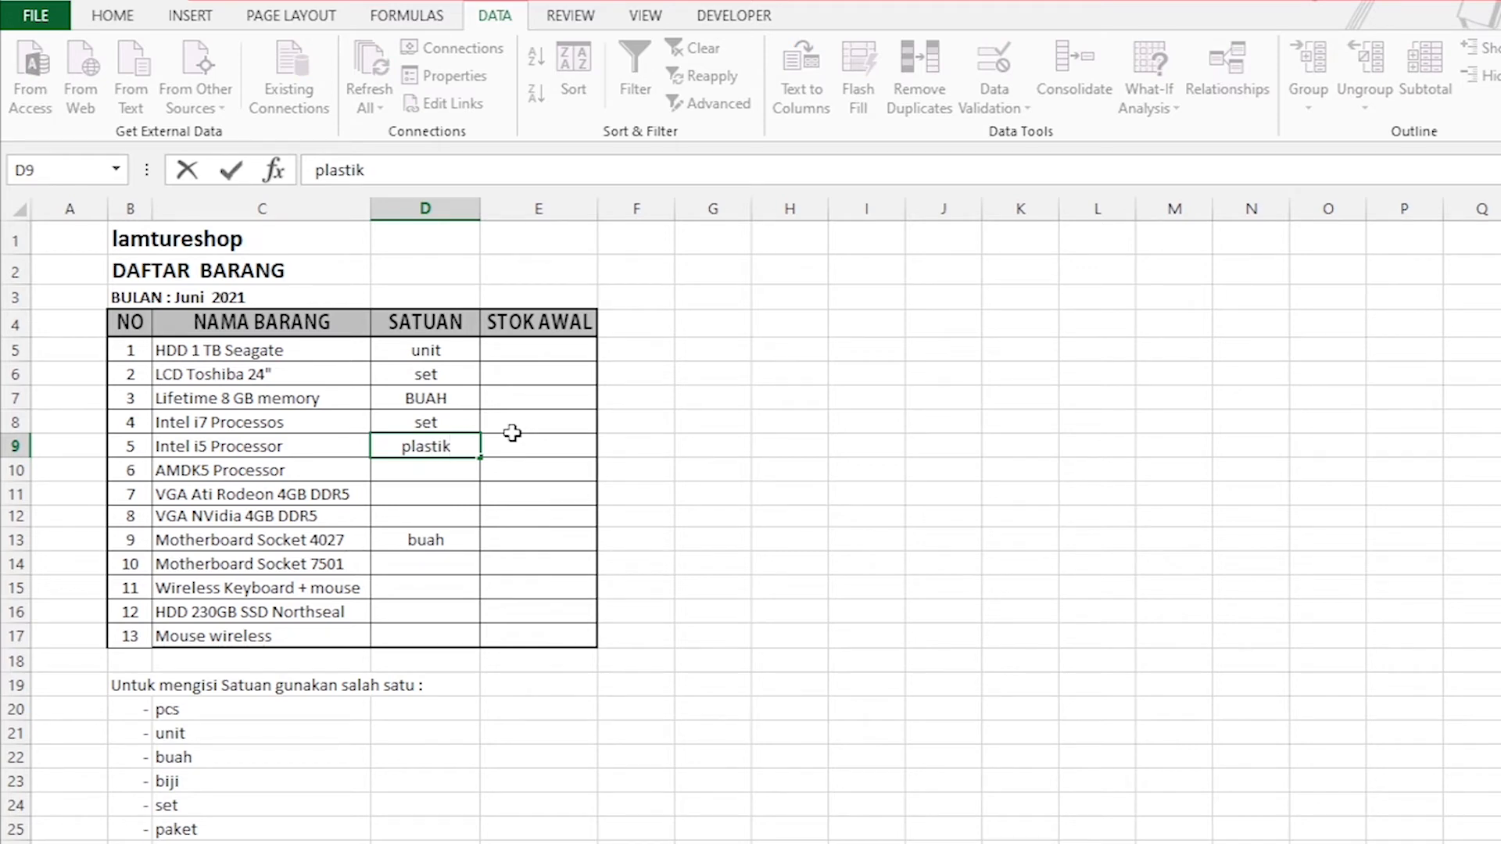
{"action": "key", "text": "Return"}
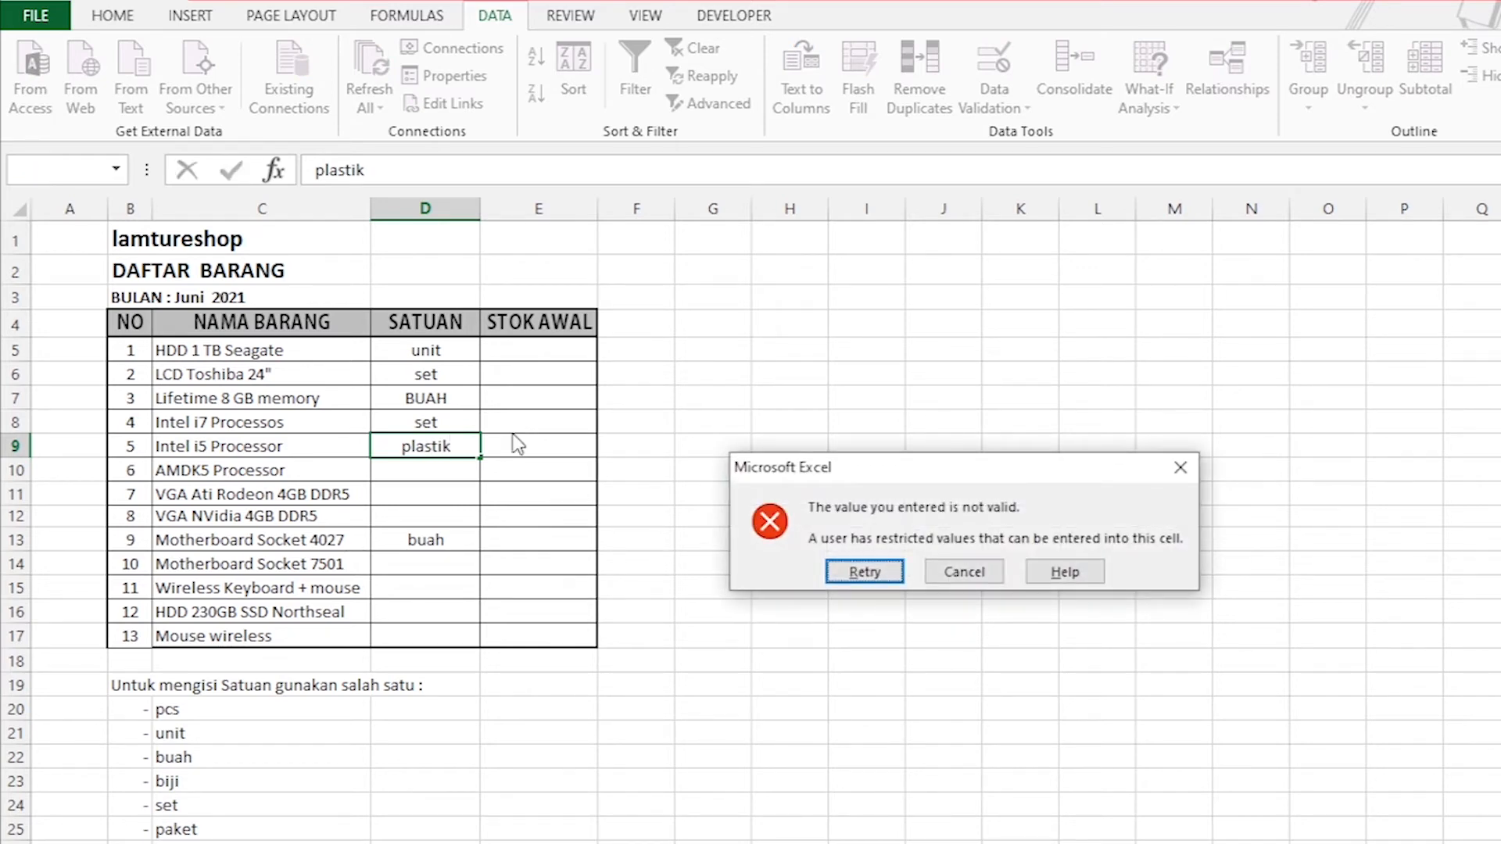
{"action": "left_click", "coordinate": [966, 573]}
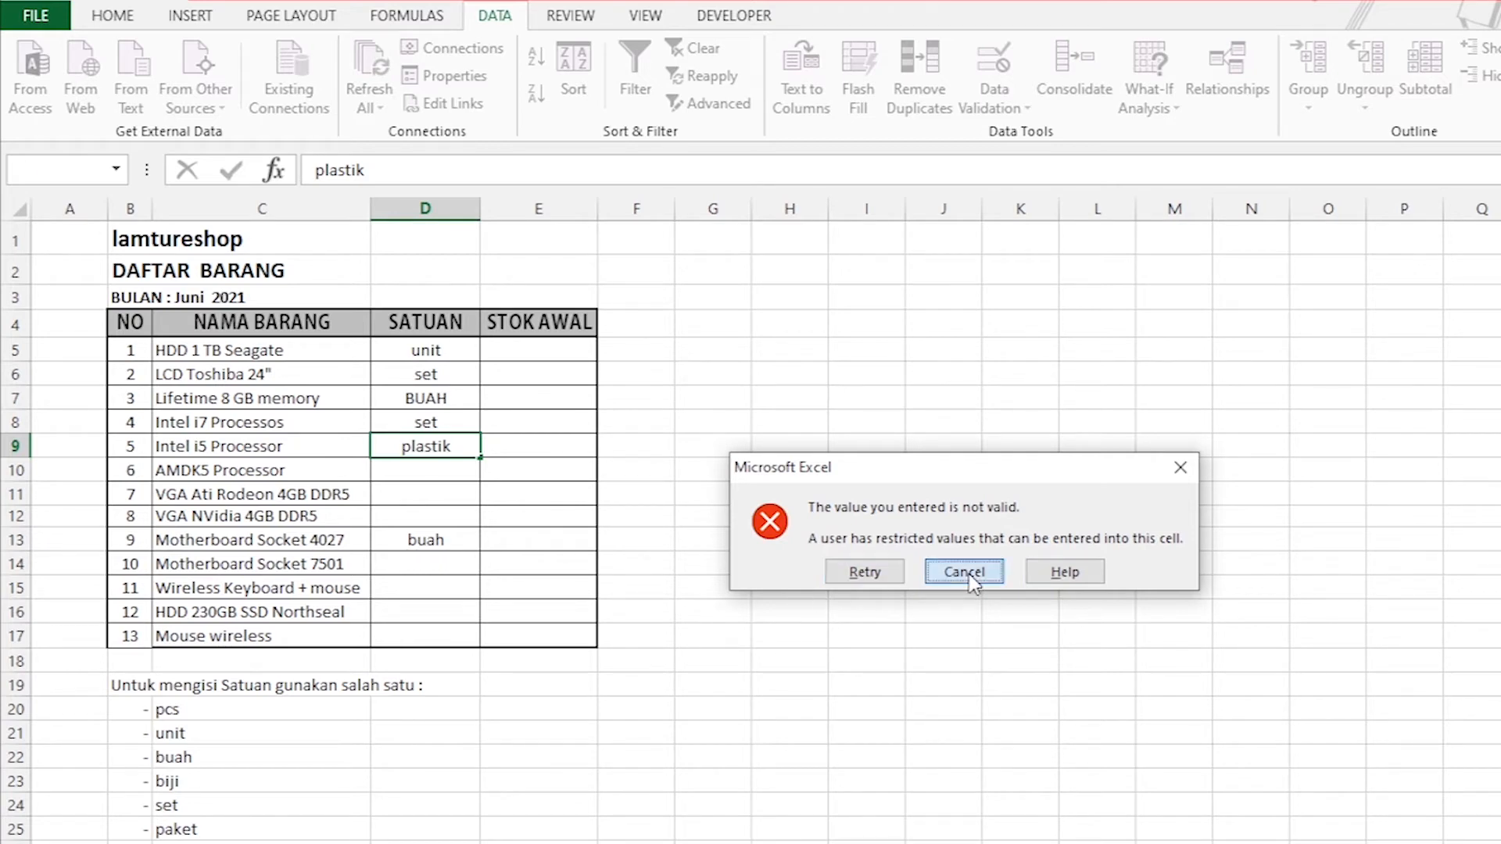
{"action": "left_click", "coordinate": [415, 479]}
{"action": "left_click", "coordinate": [427, 442]}
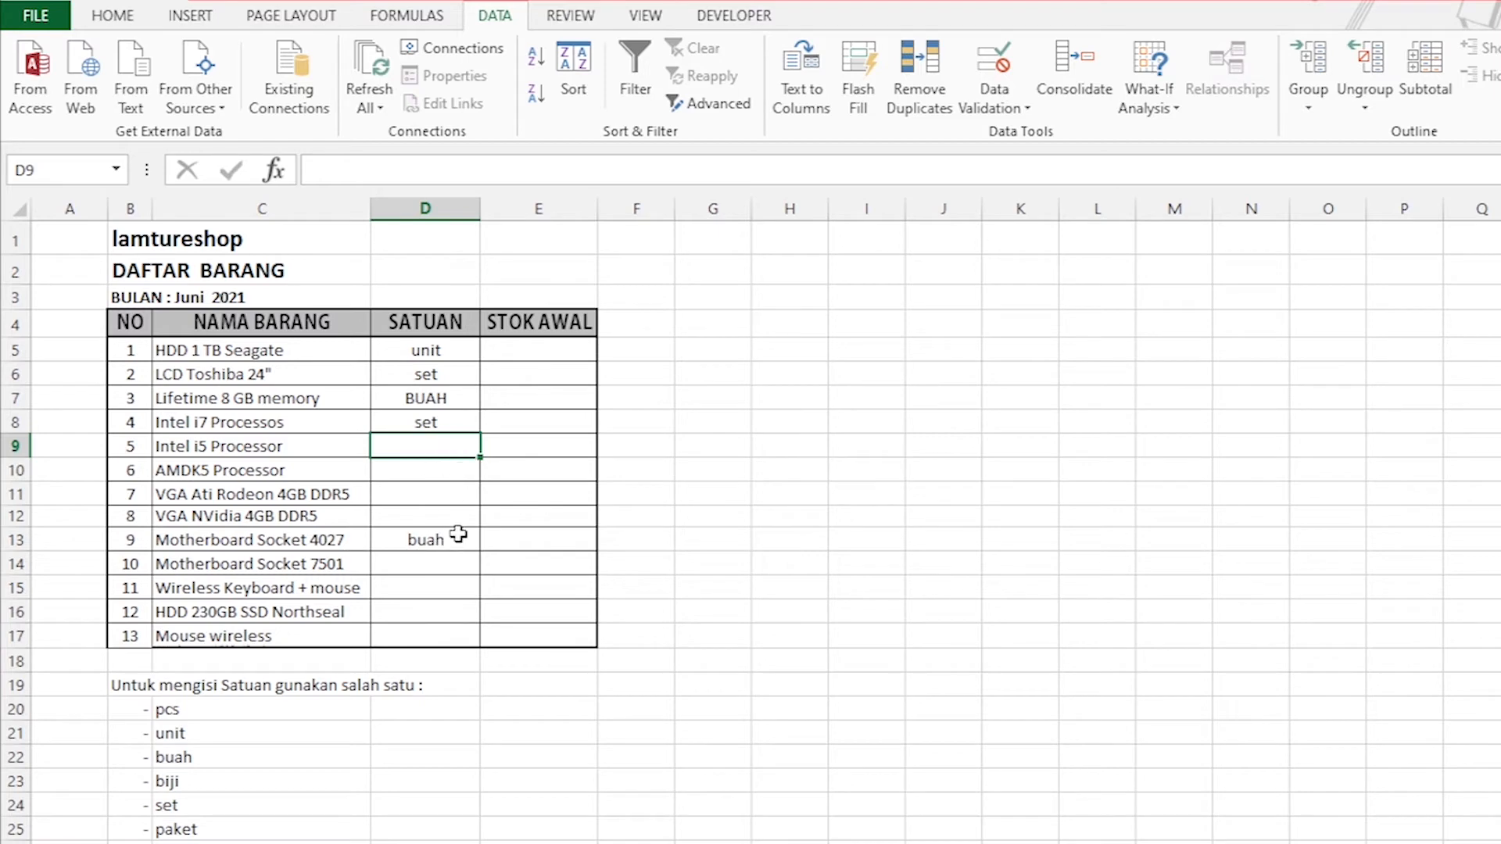
{"action": "left_click", "coordinate": [409, 544]}
Turn In-cell dropdown back on in the data validation of the SATUAN cells D5:D17.
{"action": "left_click_drag", "start_coordinate": [429, 350], "coordinate": [430, 637]}
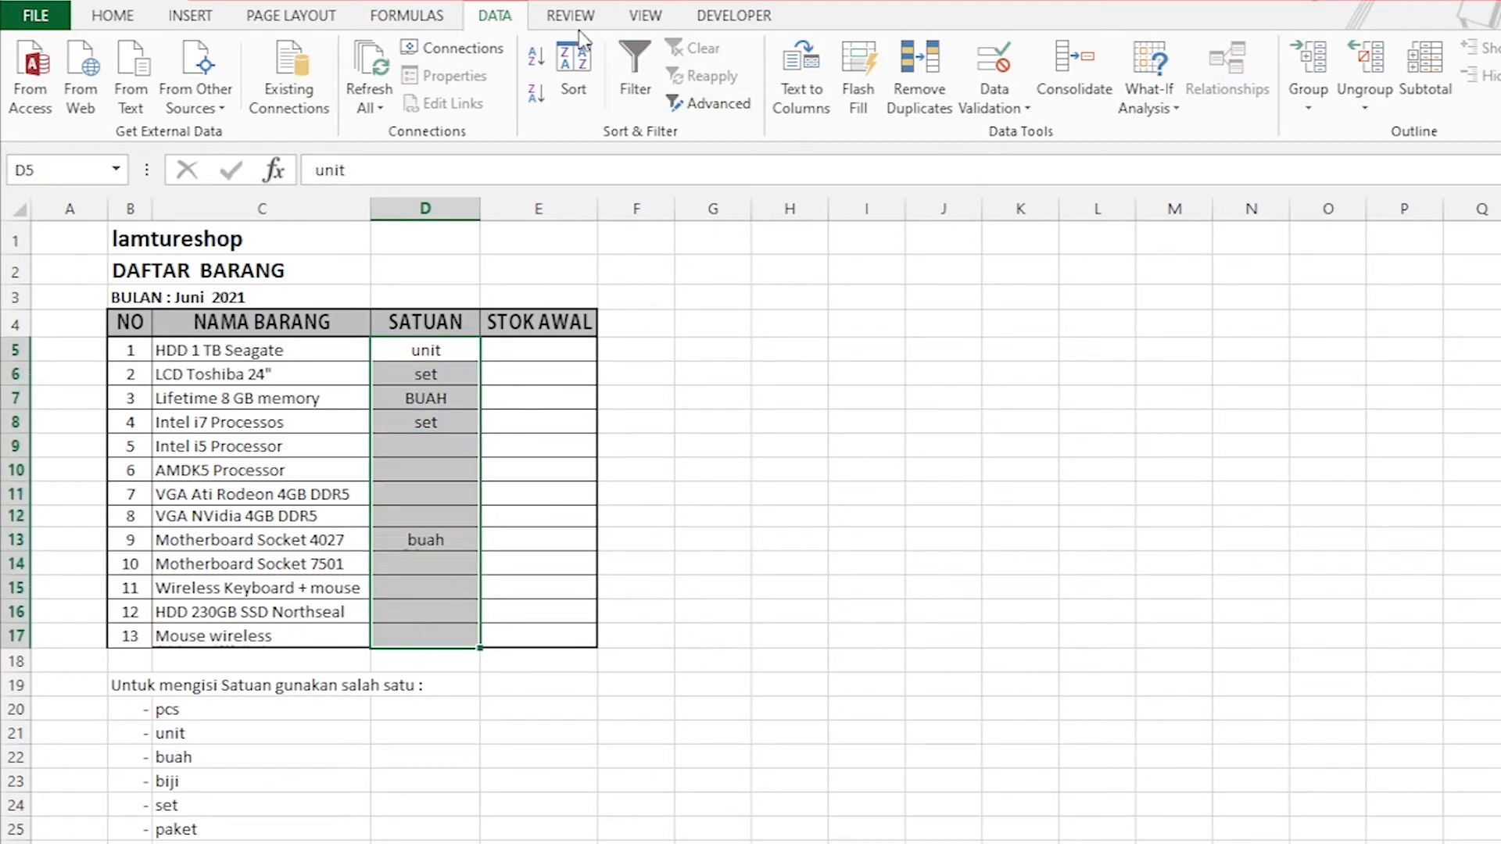
{"action": "left_click", "coordinate": [1029, 107]}
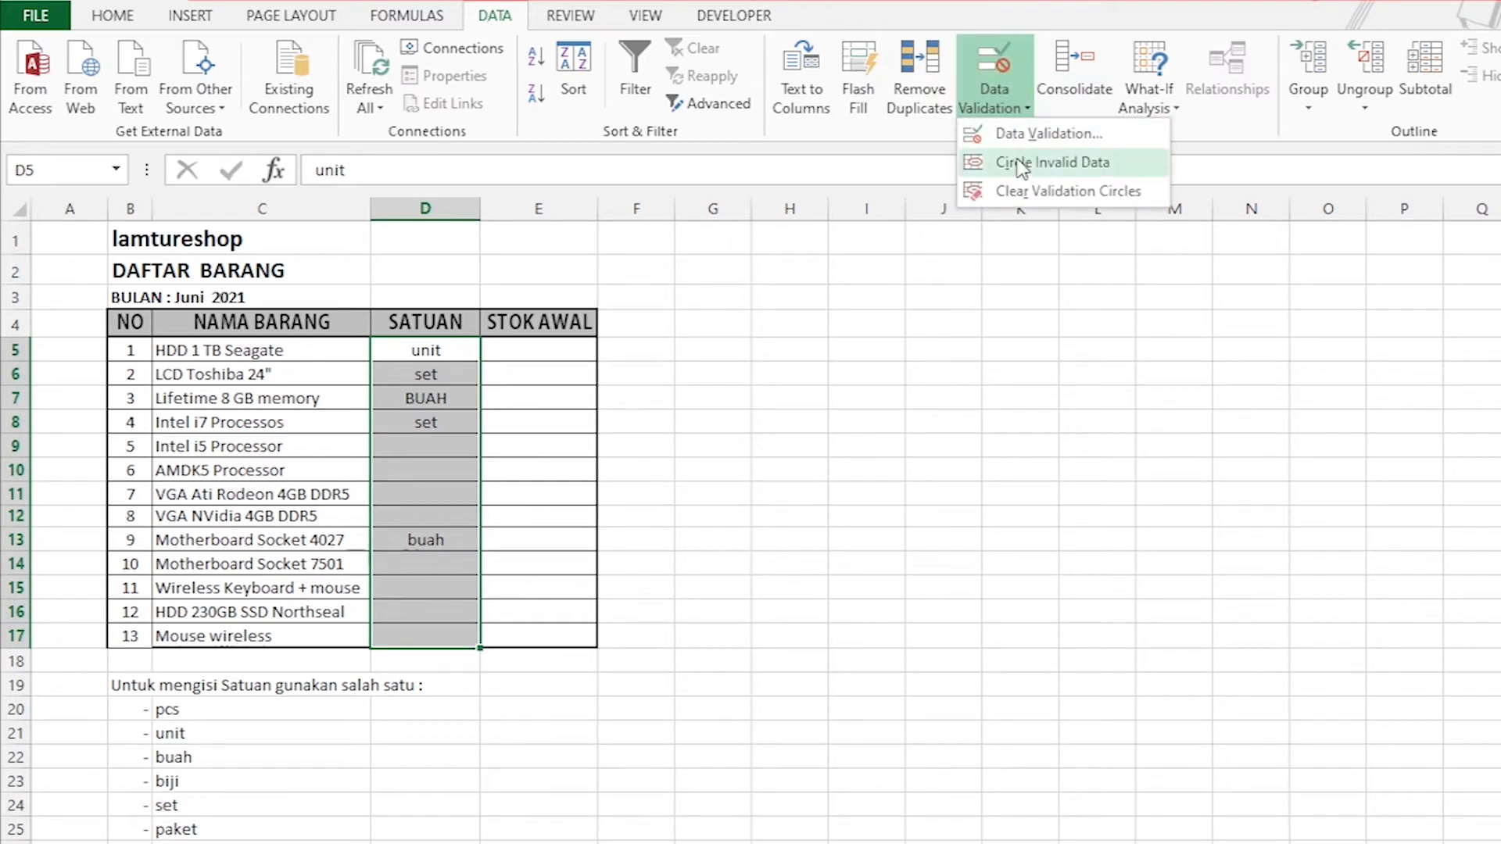
{"action": "left_click", "coordinate": [1055, 134]}
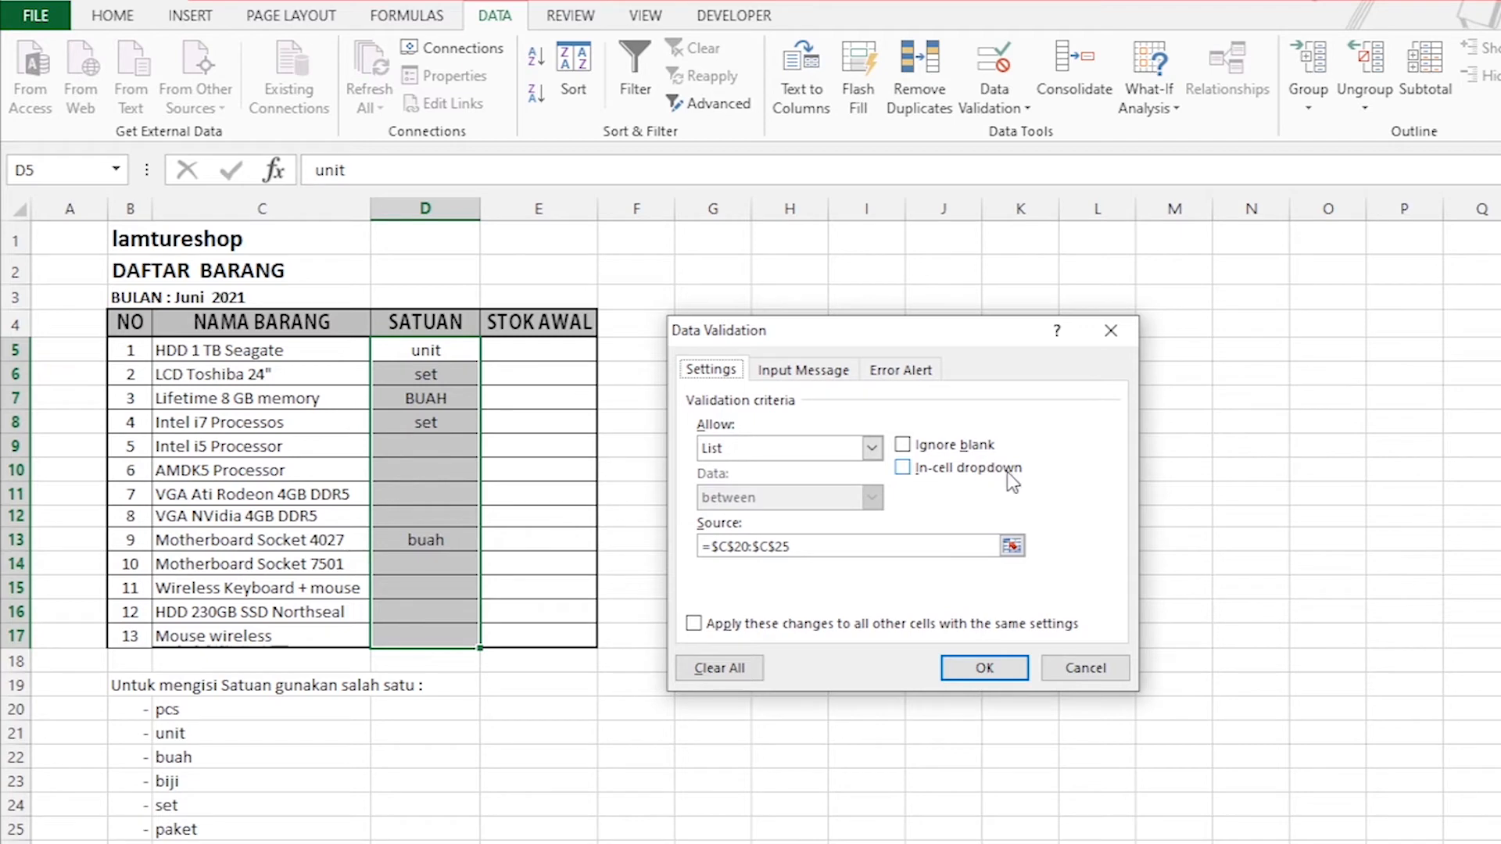
{"action": "left_click", "coordinate": [903, 469]}
{"action": "left_click", "coordinate": [984, 667]}
Pick buah from the SATUAN dropdown for AMDK5 Processor in D10.
{"action": "left_click", "coordinate": [459, 477]}
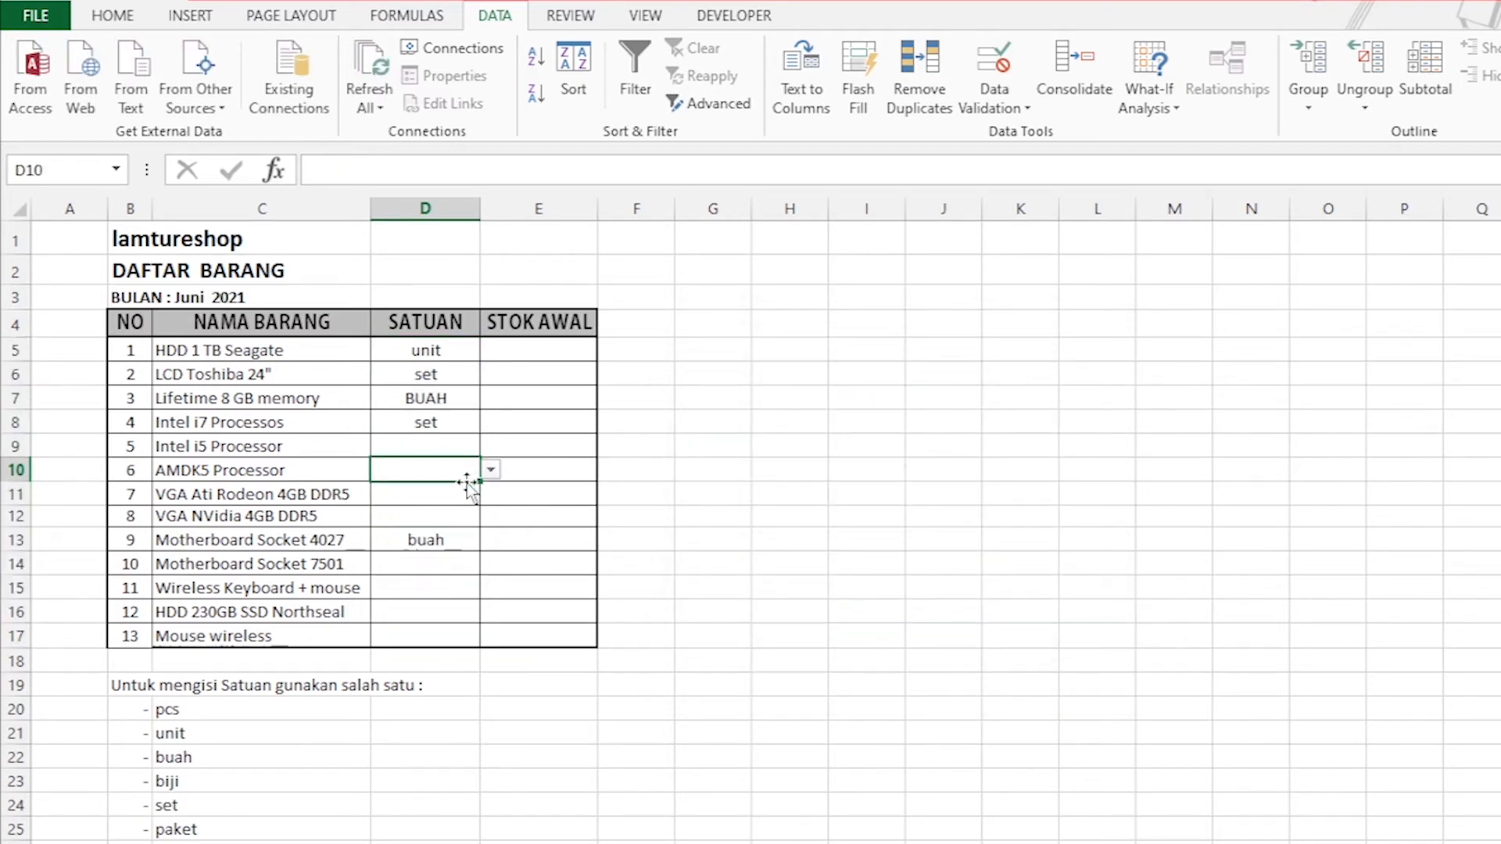
{"action": "left_click", "coordinate": [491, 470]}
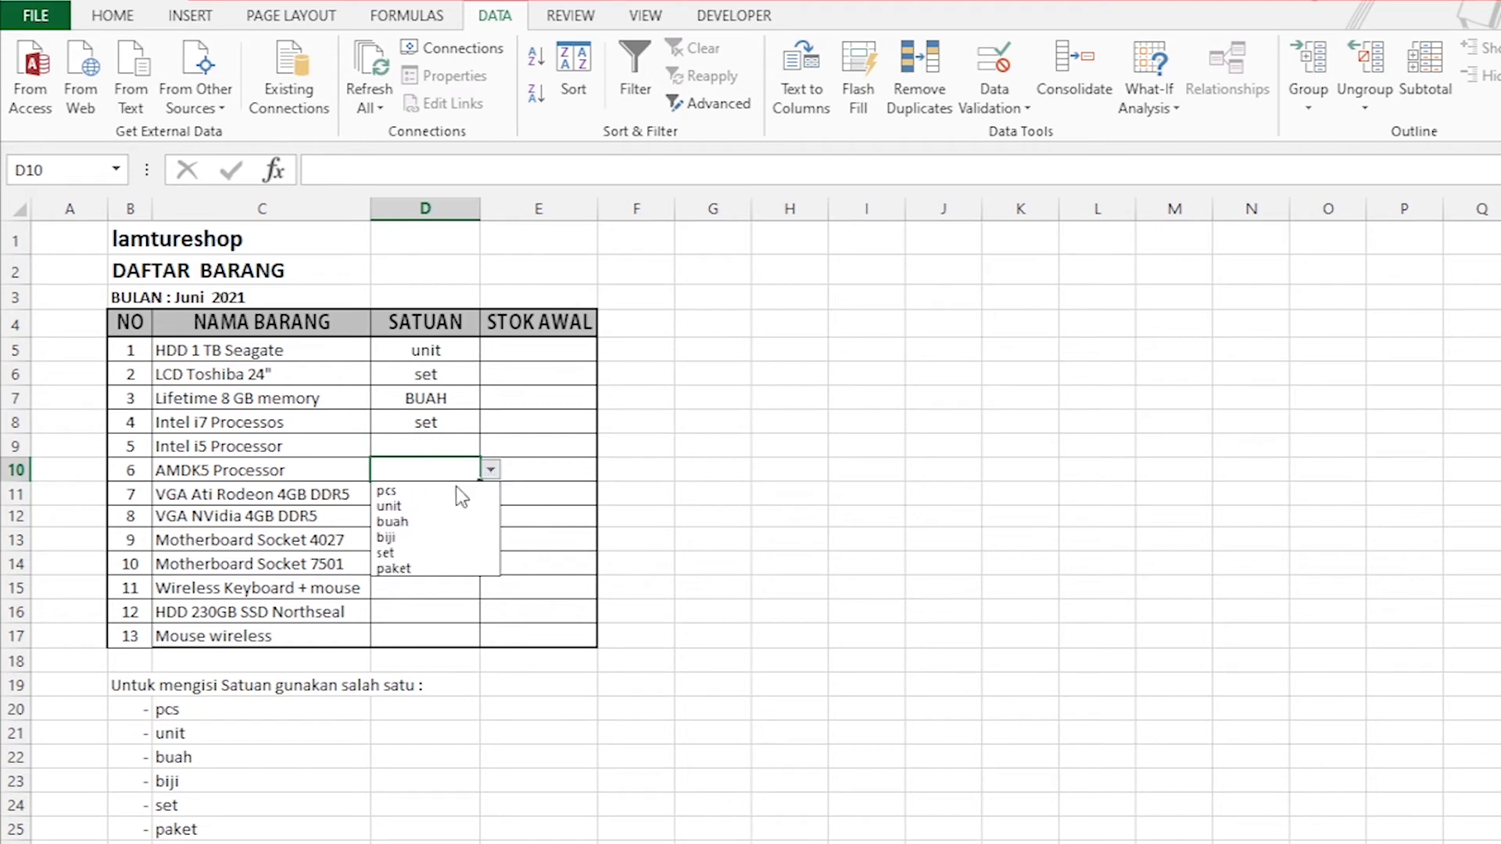
{"action": "left_click", "coordinate": [430, 522]}
{"action": "left_click", "coordinate": [760, 516]}
Add an input message titled "informasi" reading "Masukkan satuan yang sudah ditentukan" to the validation of the SATUAN cells D5:D17.
{"action": "left_click_drag", "start_coordinate": [414, 355], "coordinate": [425, 644]}
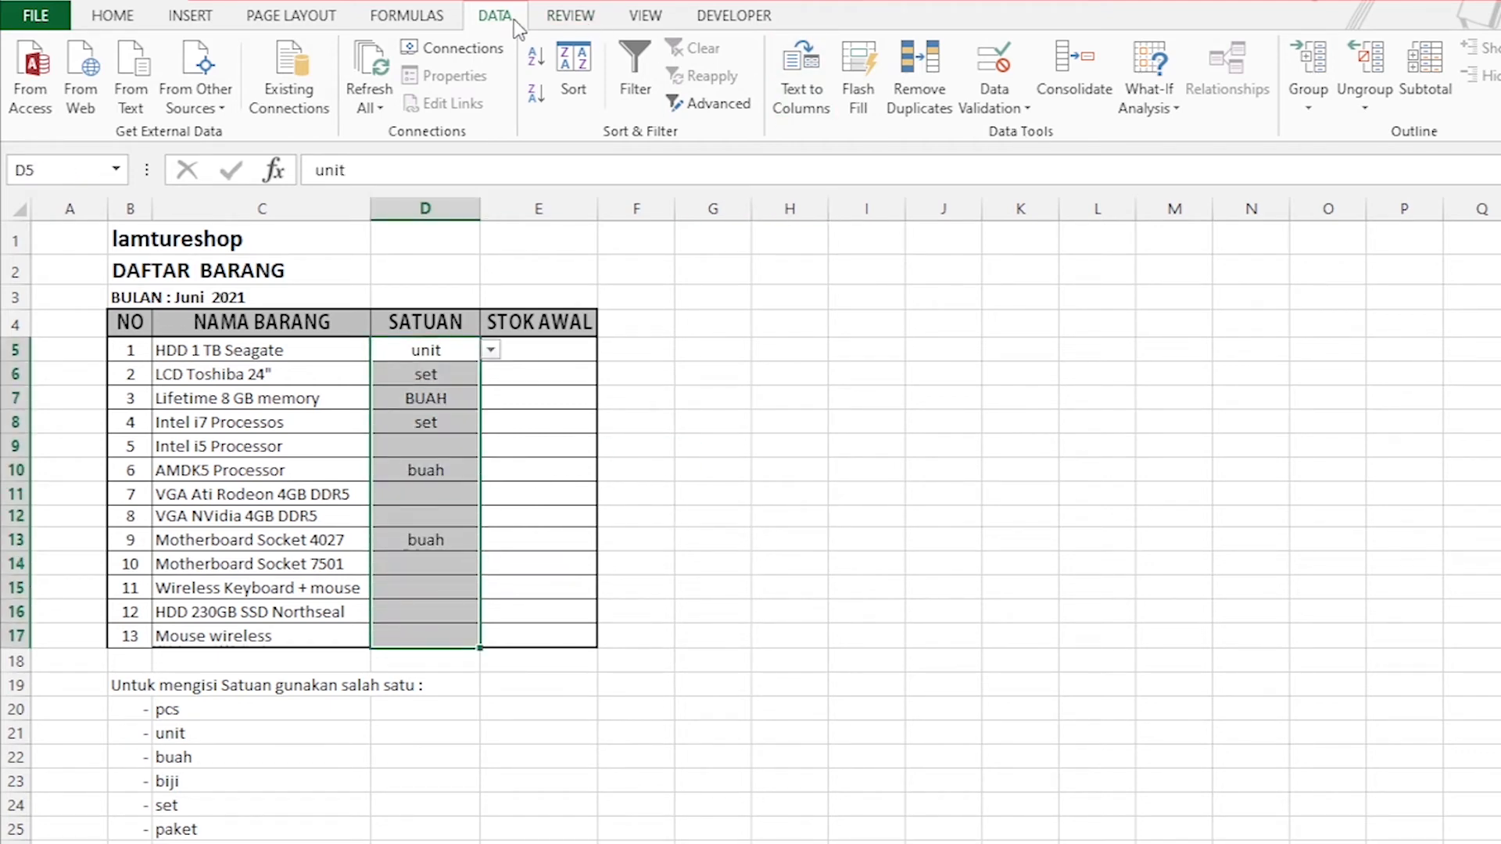
{"action": "left_click", "coordinate": [1016, 109]}
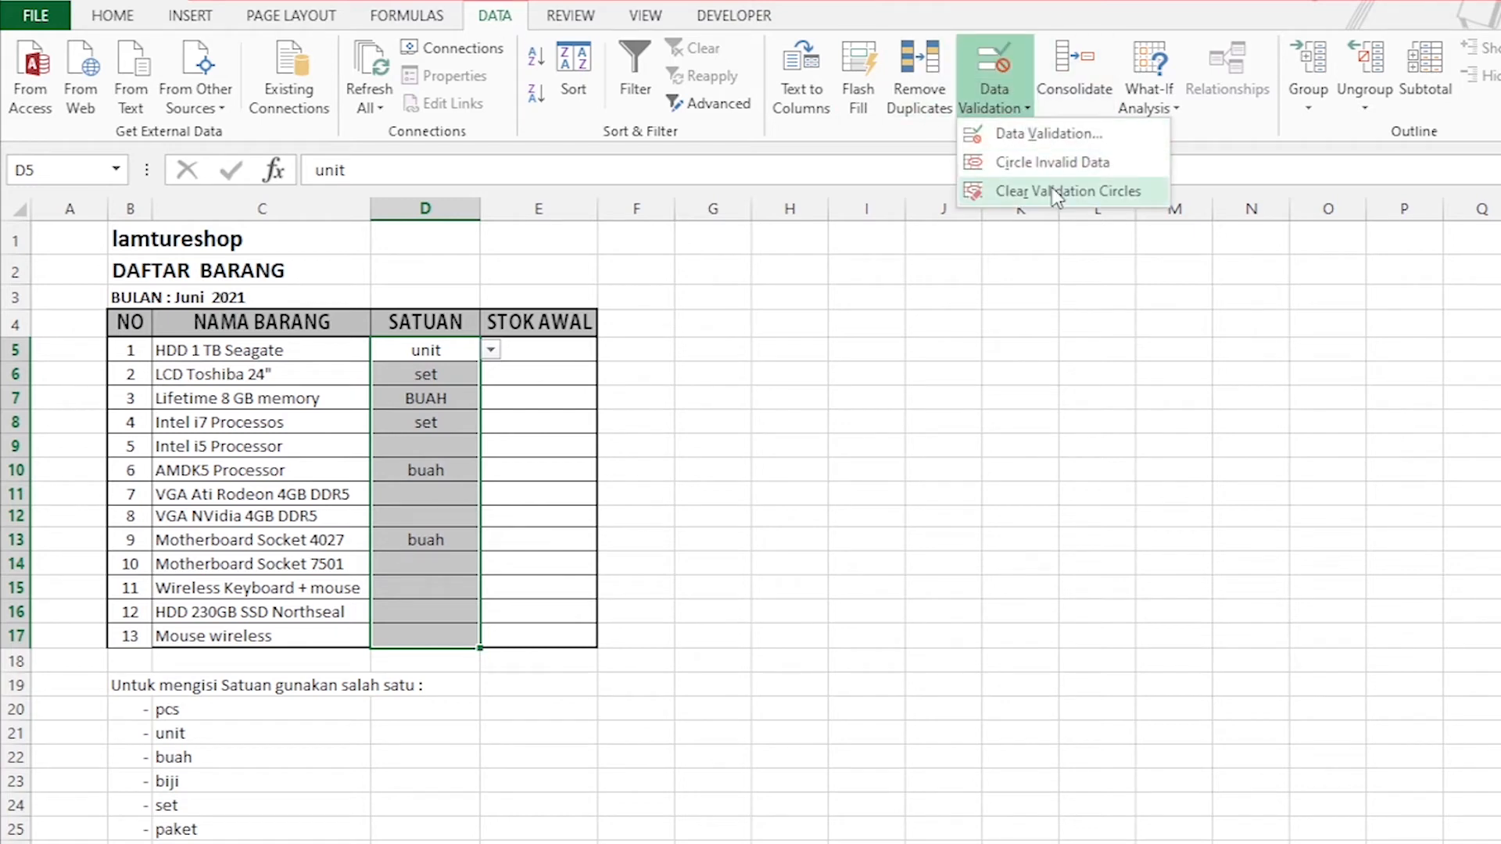
{"action": "left_click", "coordinate": [1032, 134]}
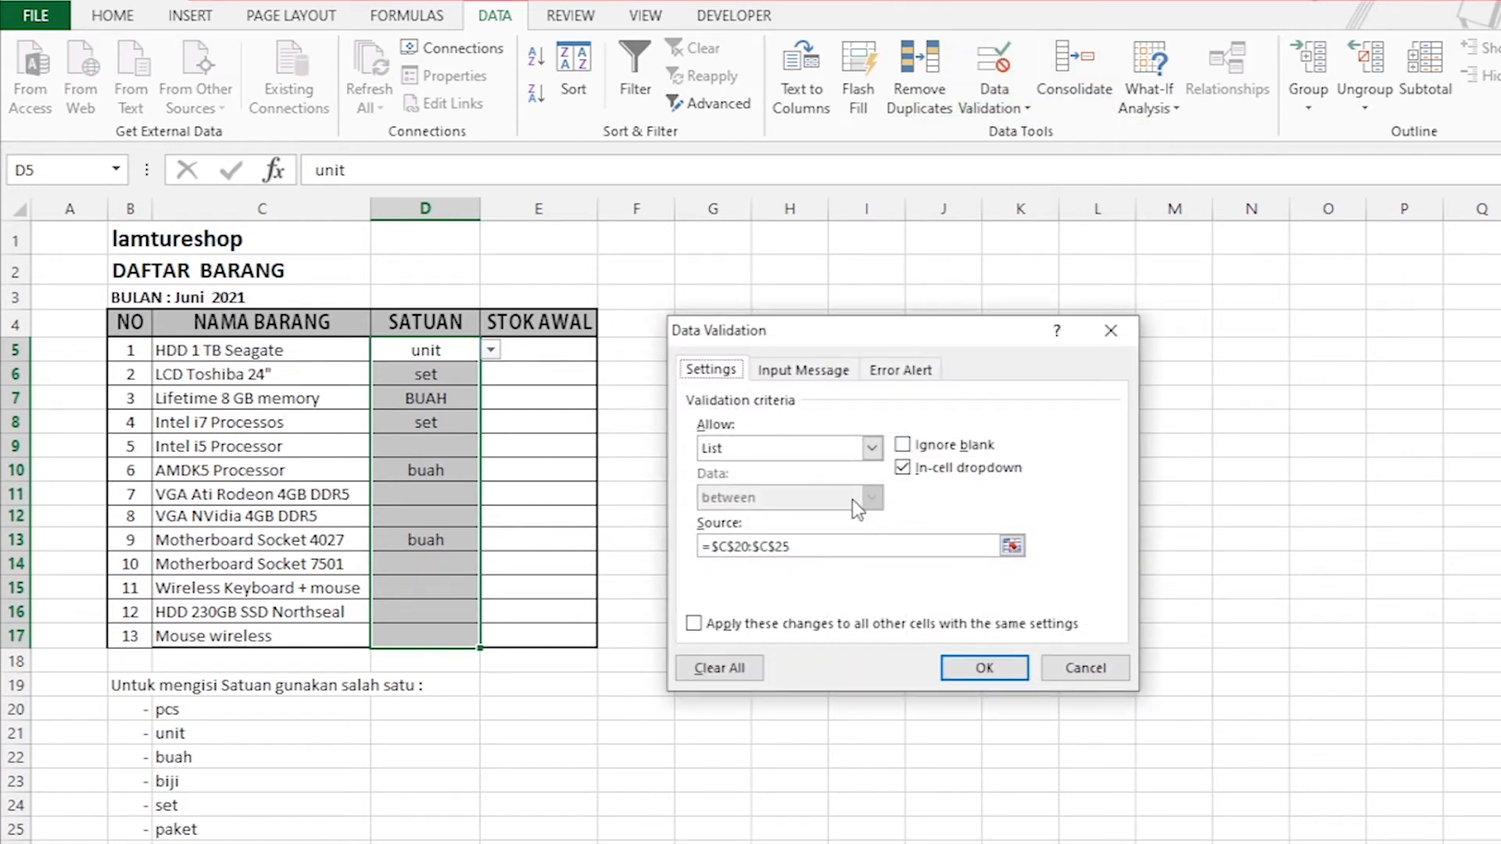
{"action": "left_click", "coordinate": [821, 373]}
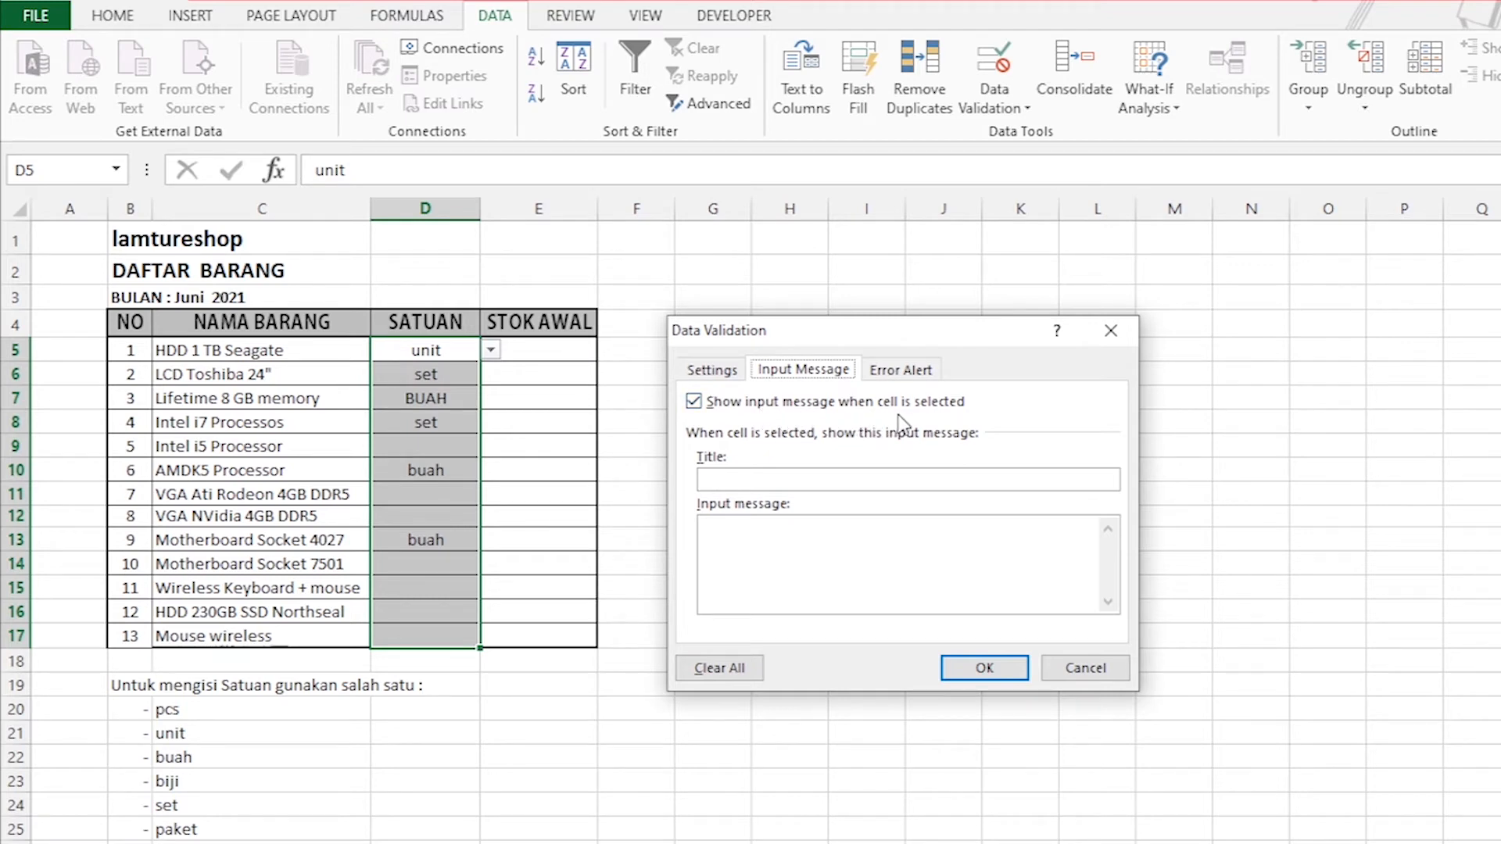
{"action": "left_click", "coordinate": [693, 402]}
{"action": "left_click", "coordinate": [693, 402]}
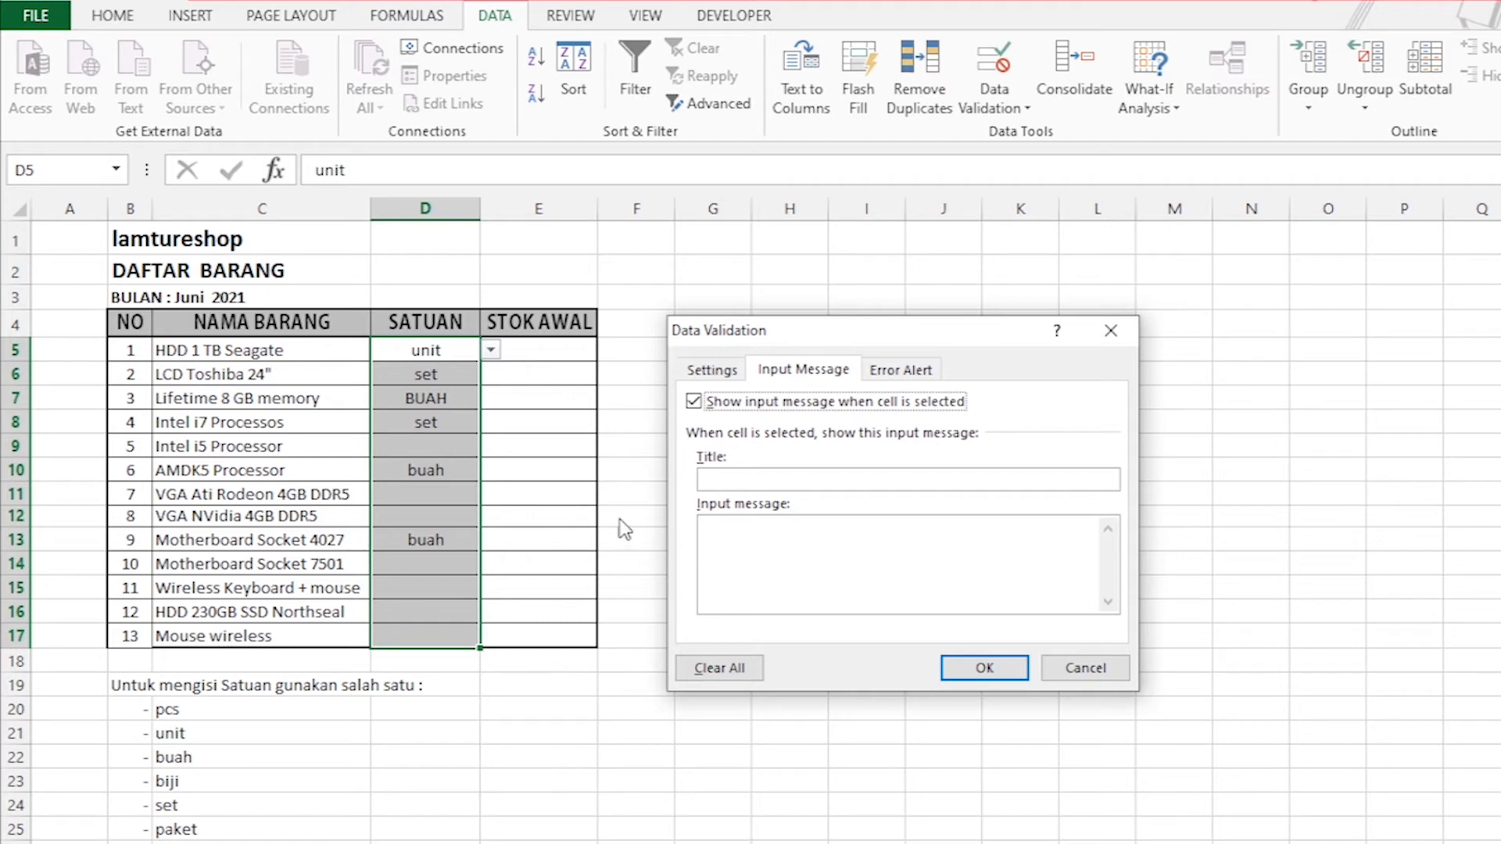
{"action": "left_click", "coordinate": [762, 483]}
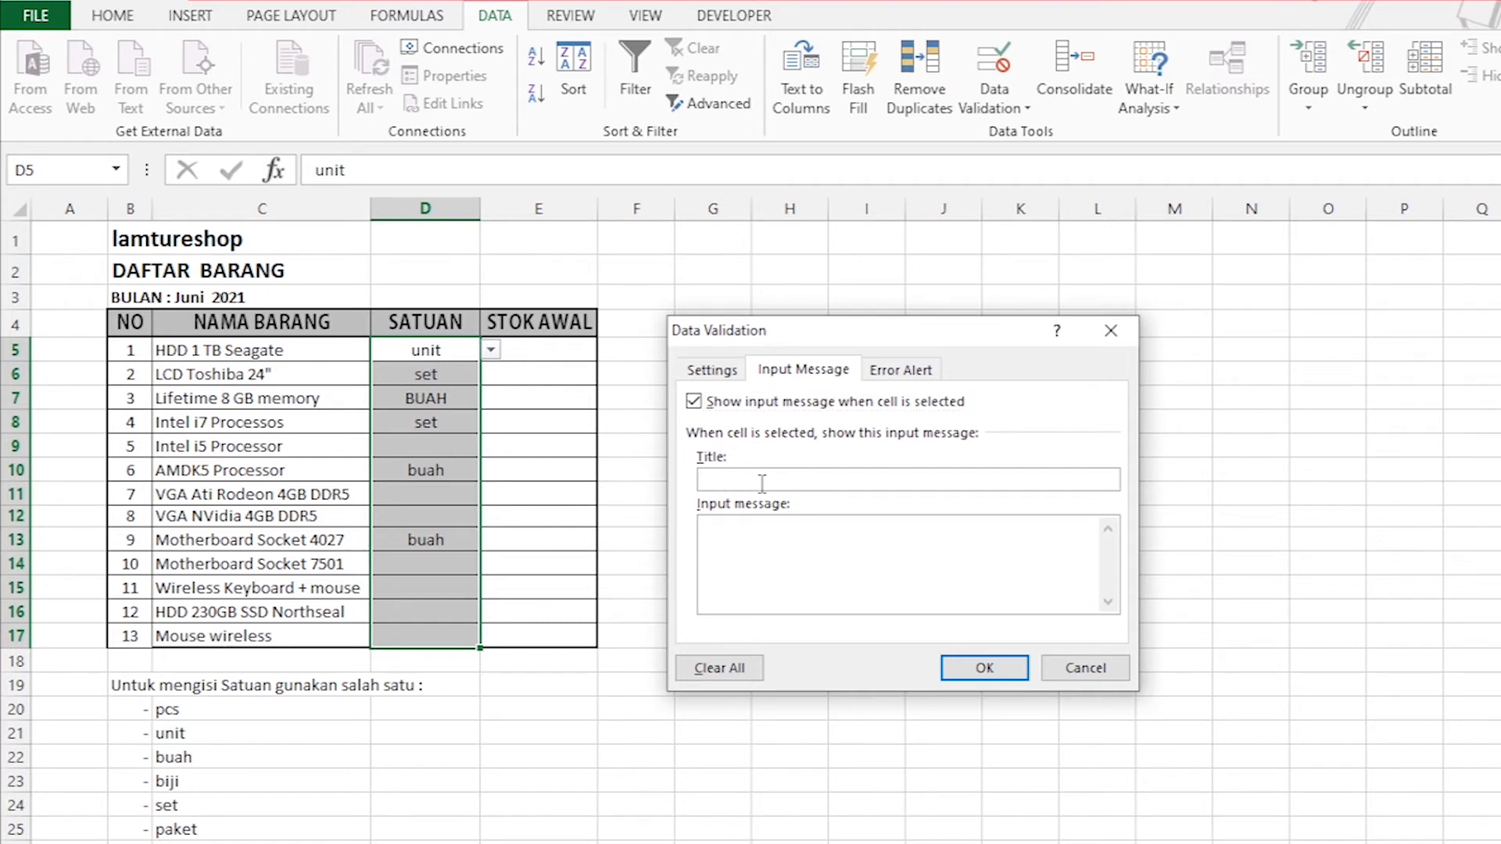
{"action": "type", "text": "informasi"}
{"action": "left_click", "coordinate": [758, 538]}
{"action": "type", "text": "Masukkan satuan yang sudah ditentukan"}
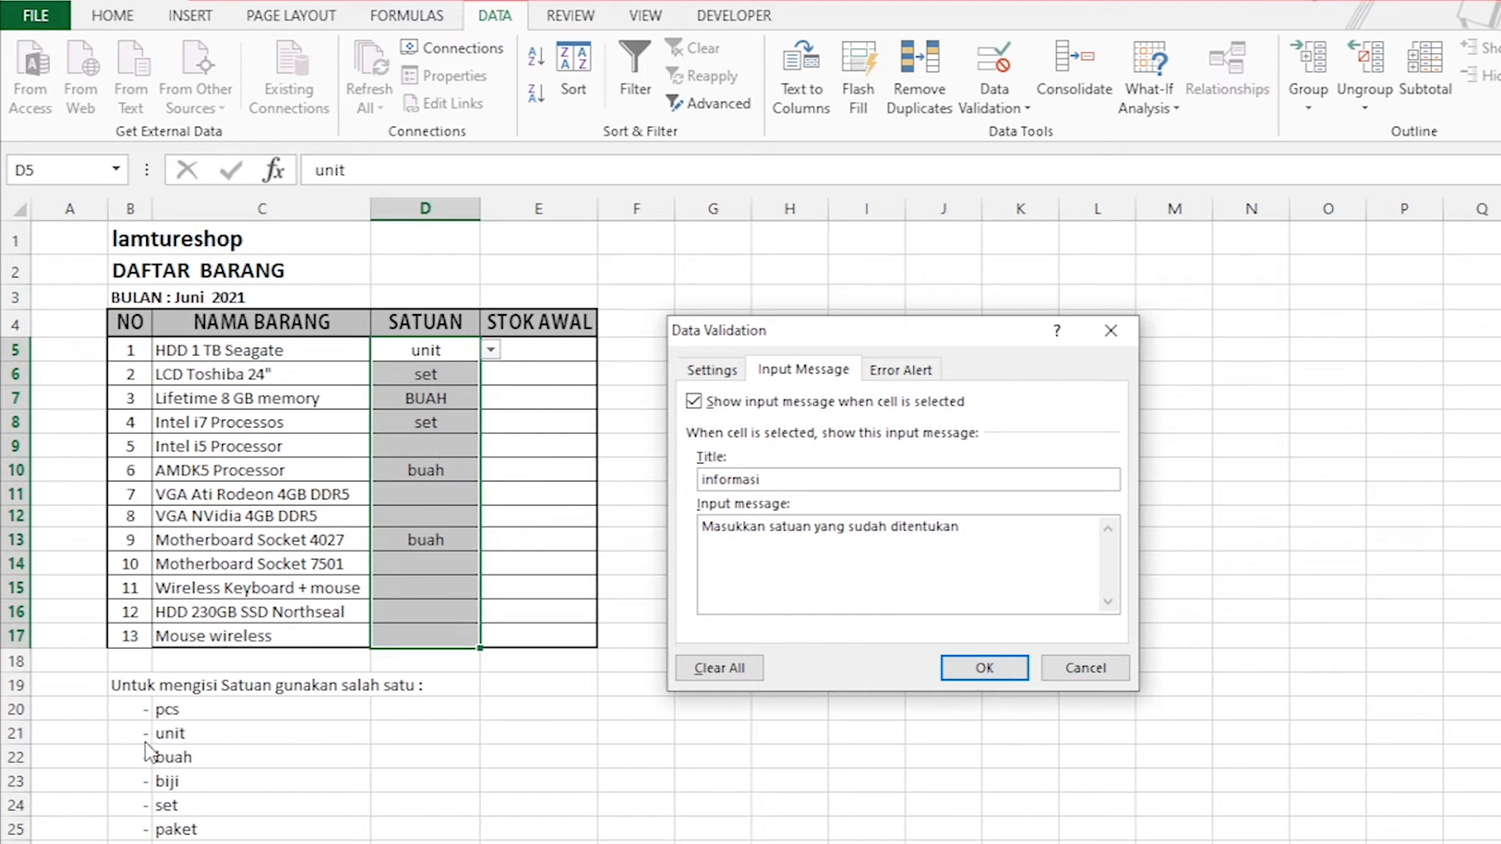
{"action": "left_click", "coordinate": [988, 669]}
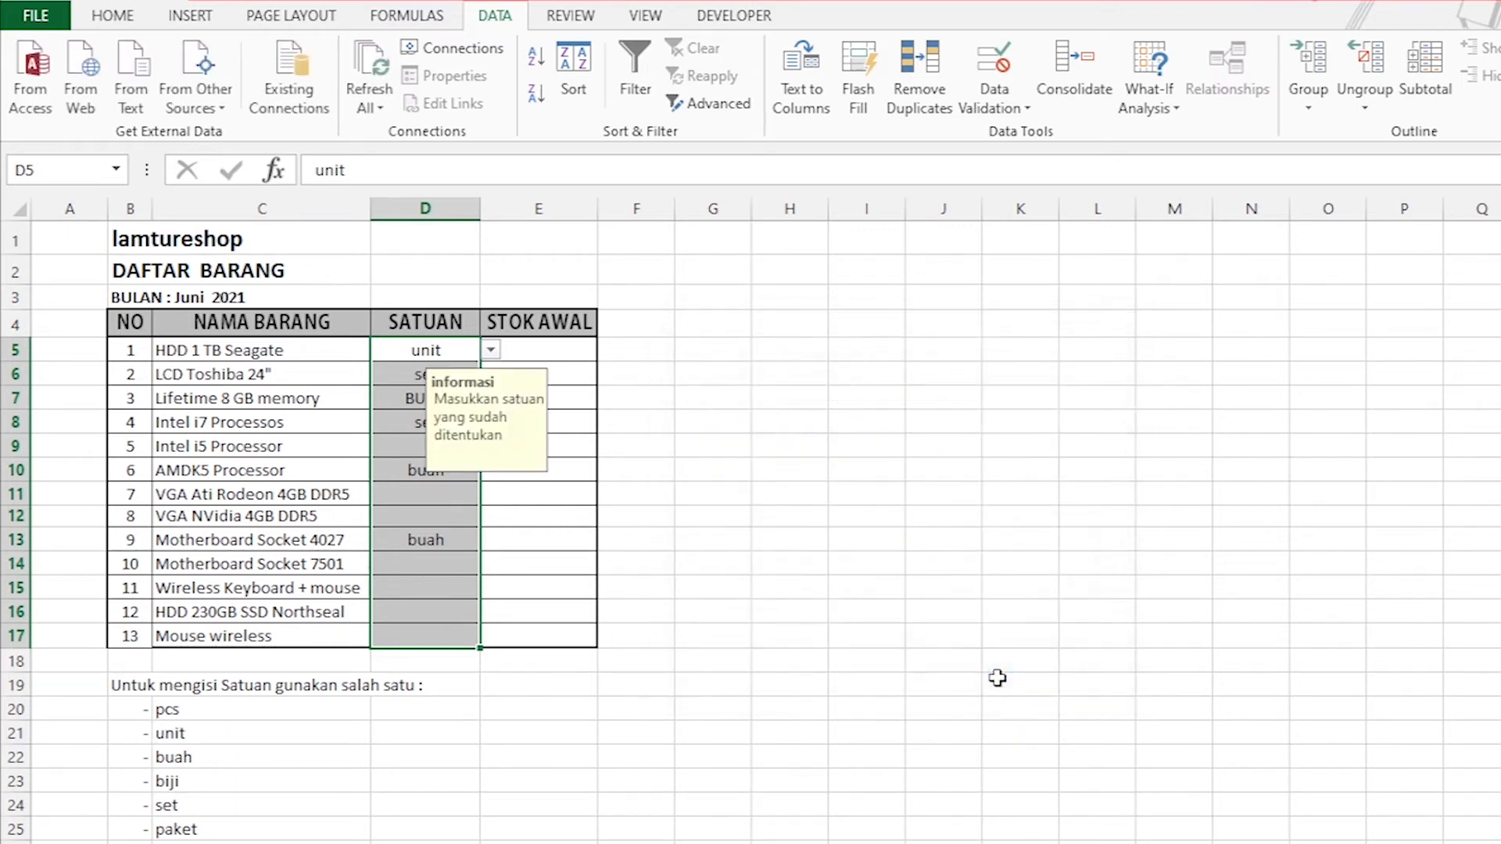
Check the input message on several SATUAN cells, including D5, D11 and D16.
{"action": "left_click", "coordinate": [1046, 452]}
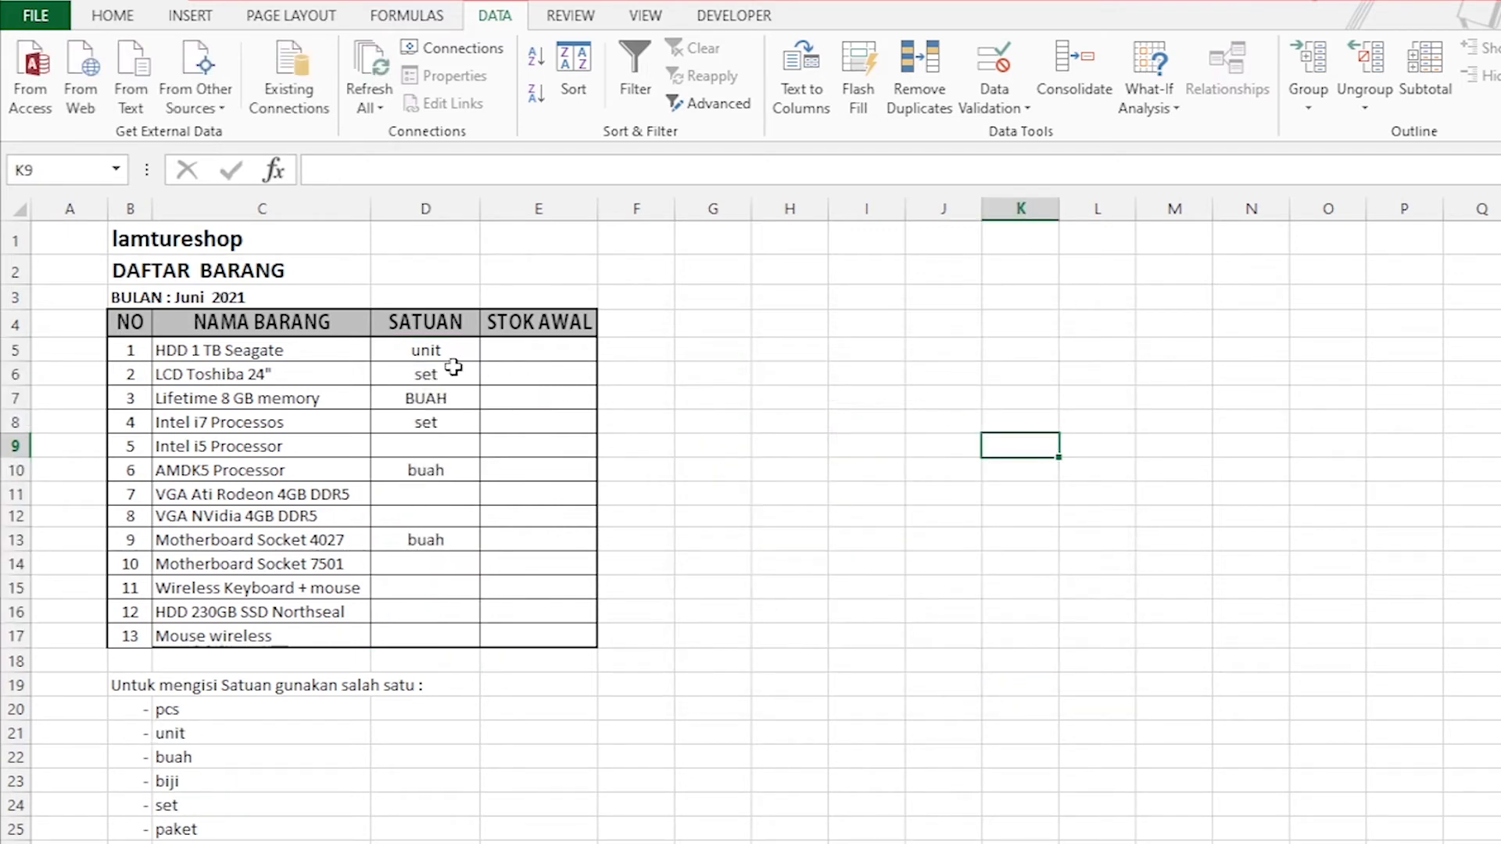
{"action": "left_click", "coordinate": [414, 349]}
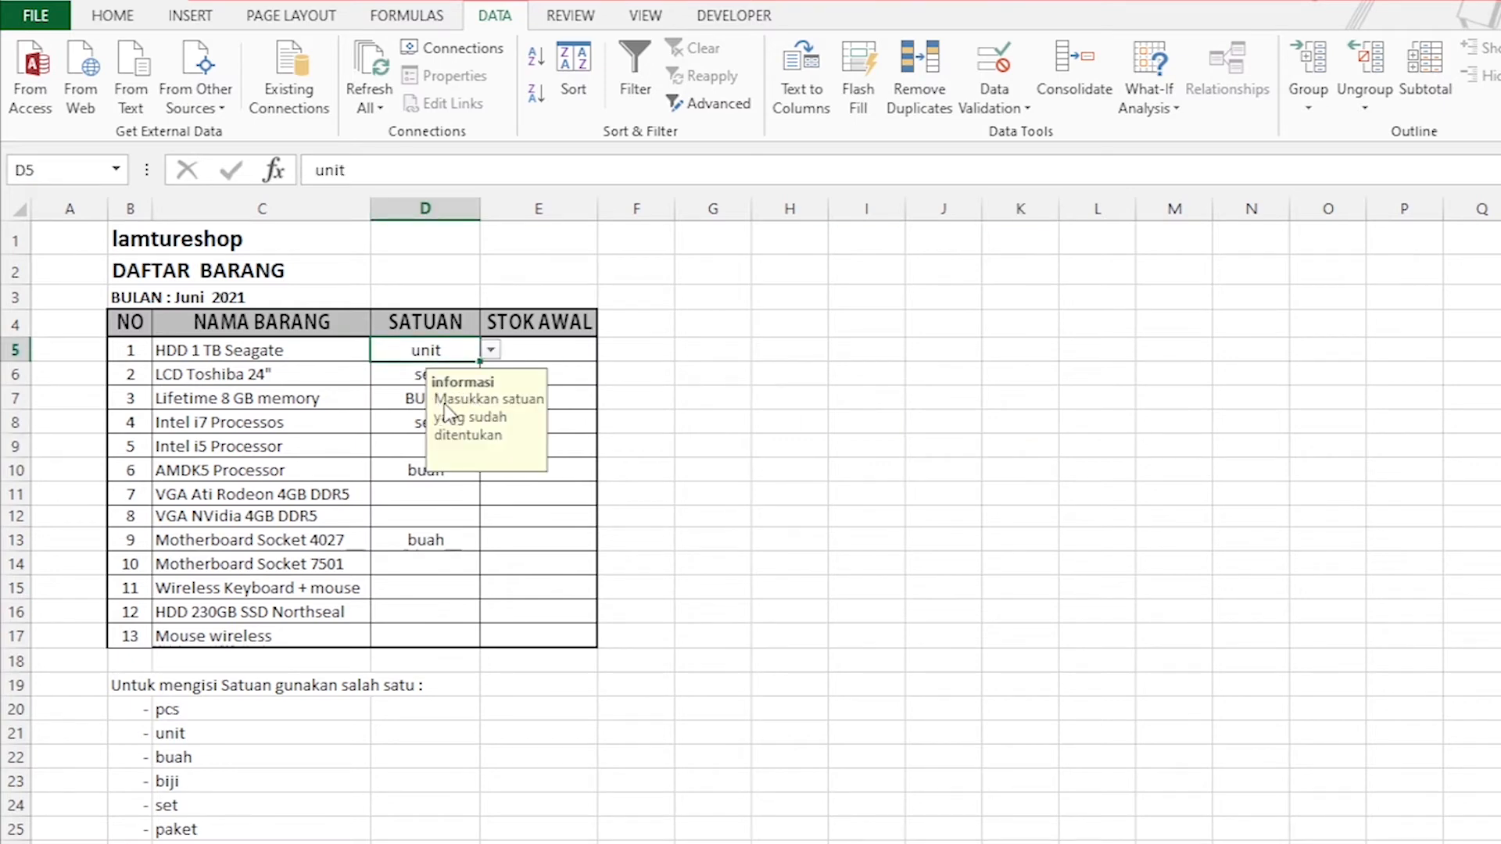
{"action": "left_click", "coordinate": [416, 501]}
{"action": "left_click", "coordinate": [414, 608]}
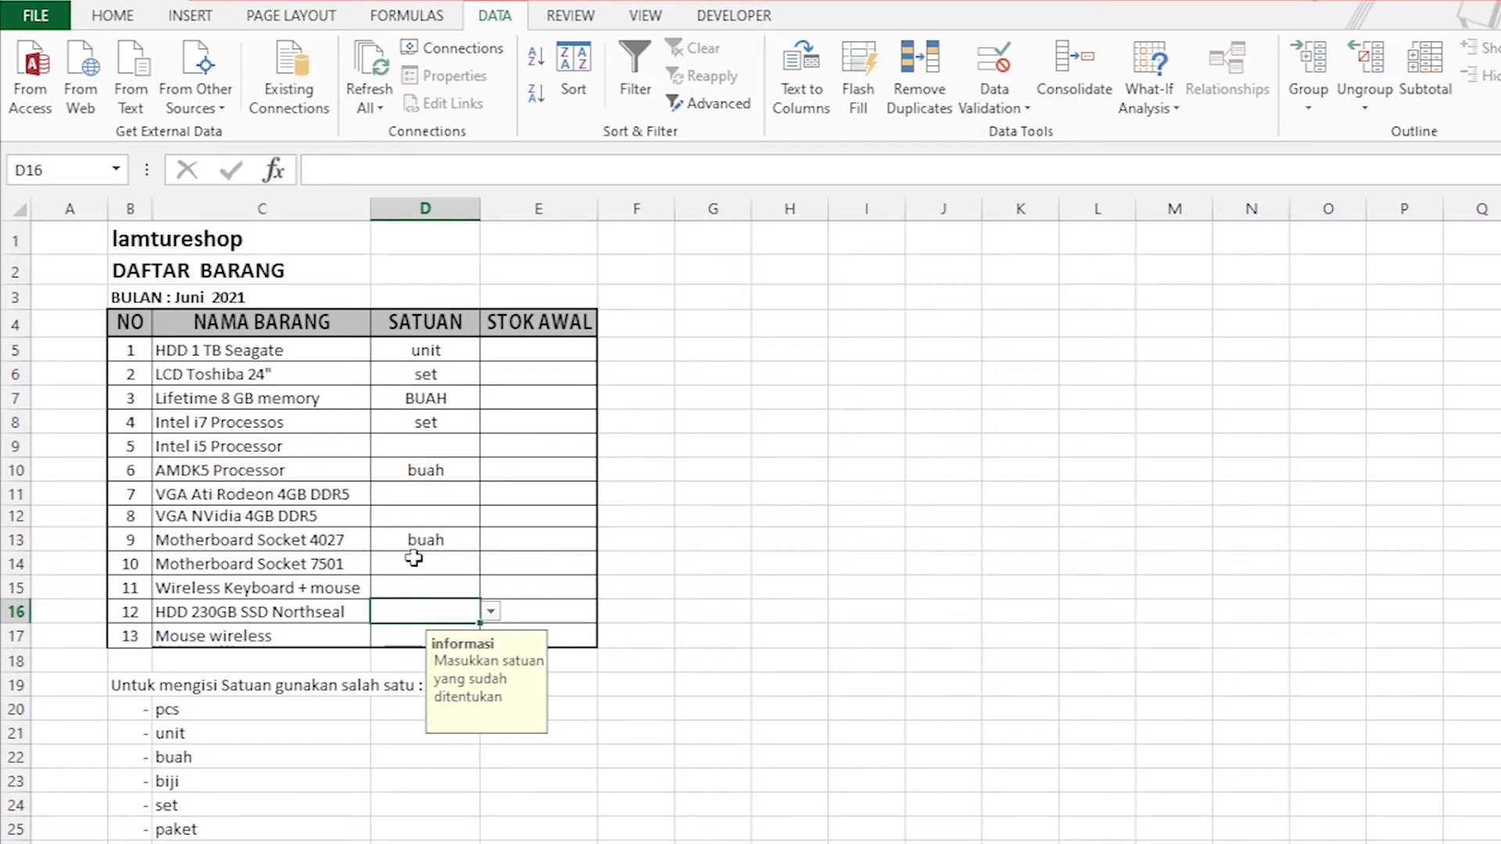
{"action": "left_click", "coordinate": [416, 517]}
Set the validation error alert of the SATUAN cells D5:D17 to the Stop style with the title "Salah".
{"action": "left_click_drag", "start_coordinate": [429, 349], "coordinate": [429, 632]}
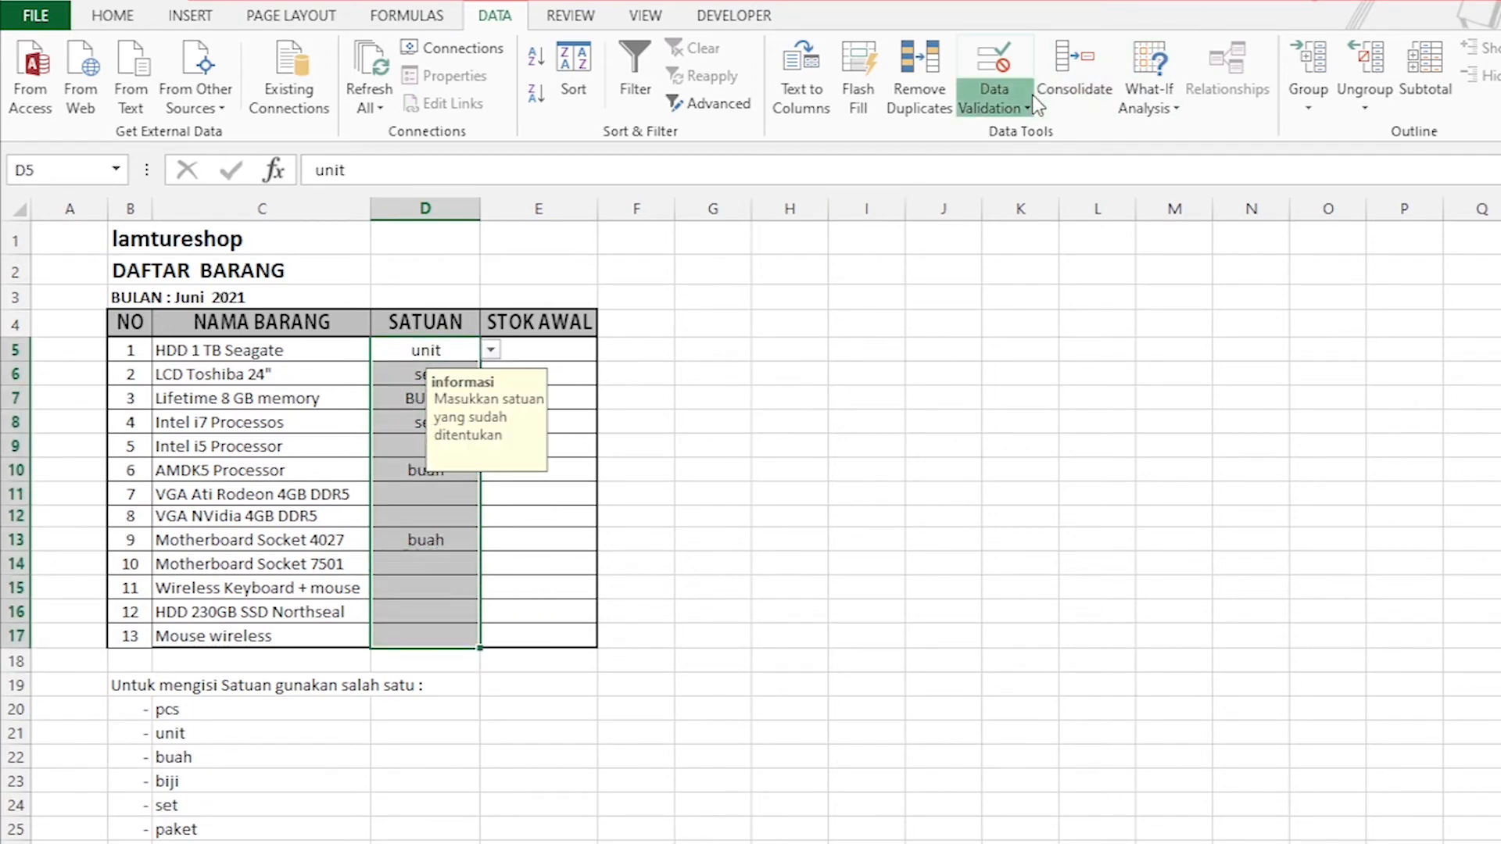
{"action": "left_click", "coordinate": [1009, 108]}
{"action": "left_click", "coordinate": [1024, 132]}
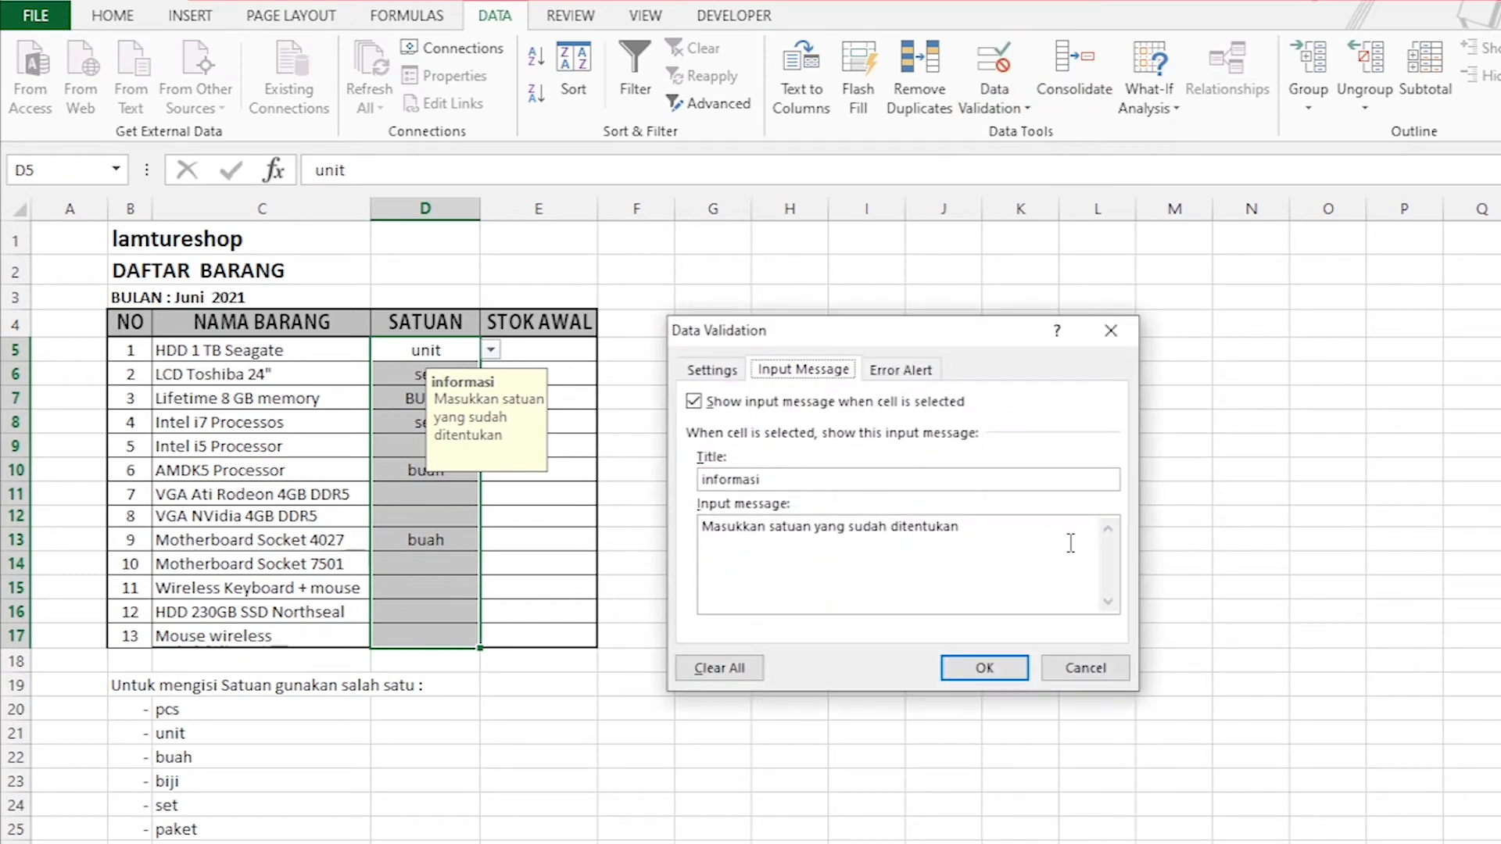
{"action": "left_click", "coordinate": [905, 371]}
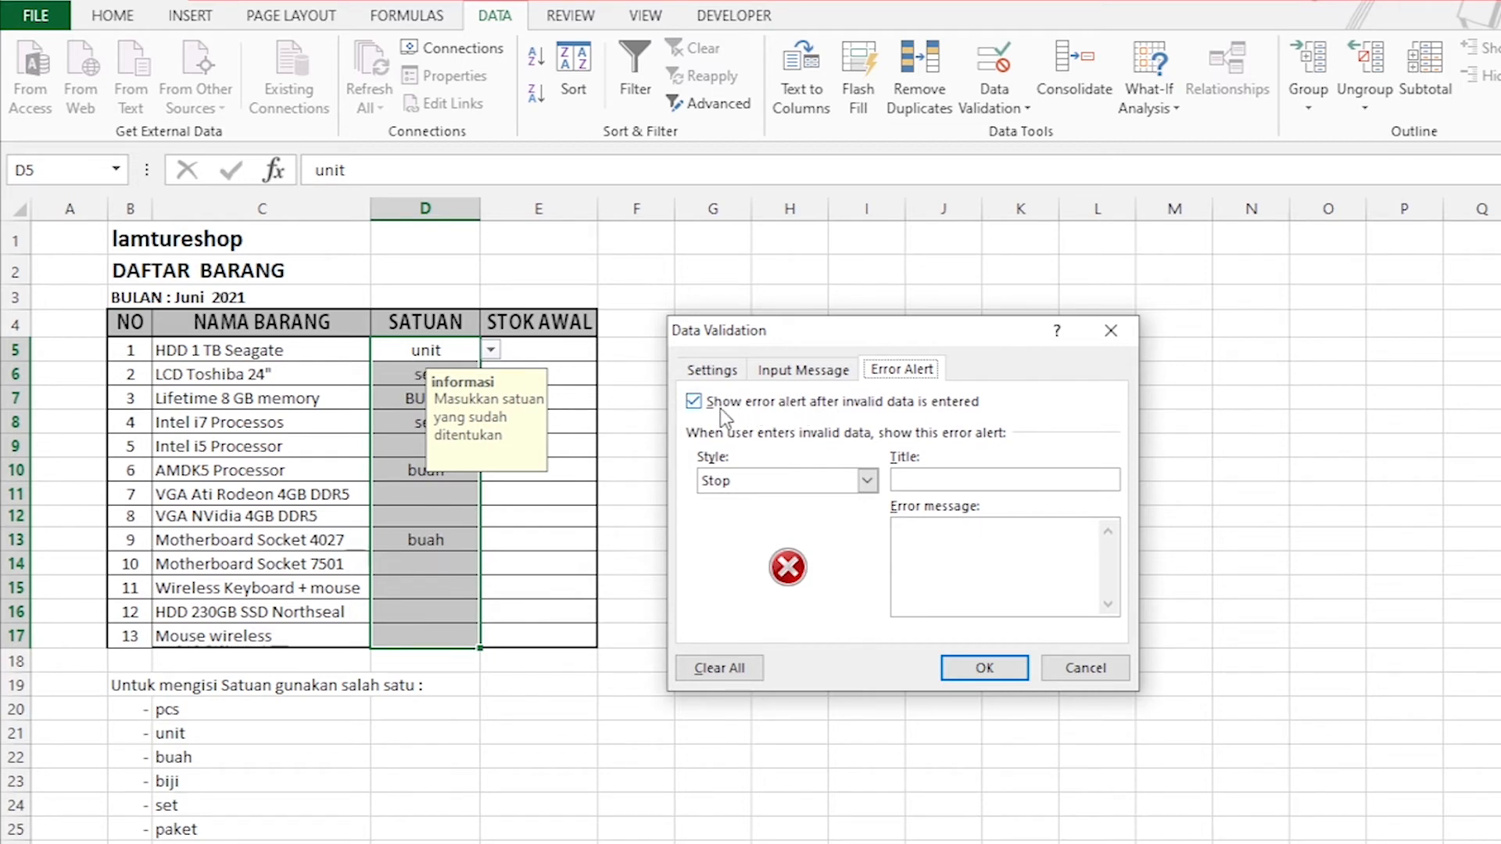
{"action": "left_click", "coordinate": [697, 403]}
{"action": "left_click", "coordinate": [698, 403]}
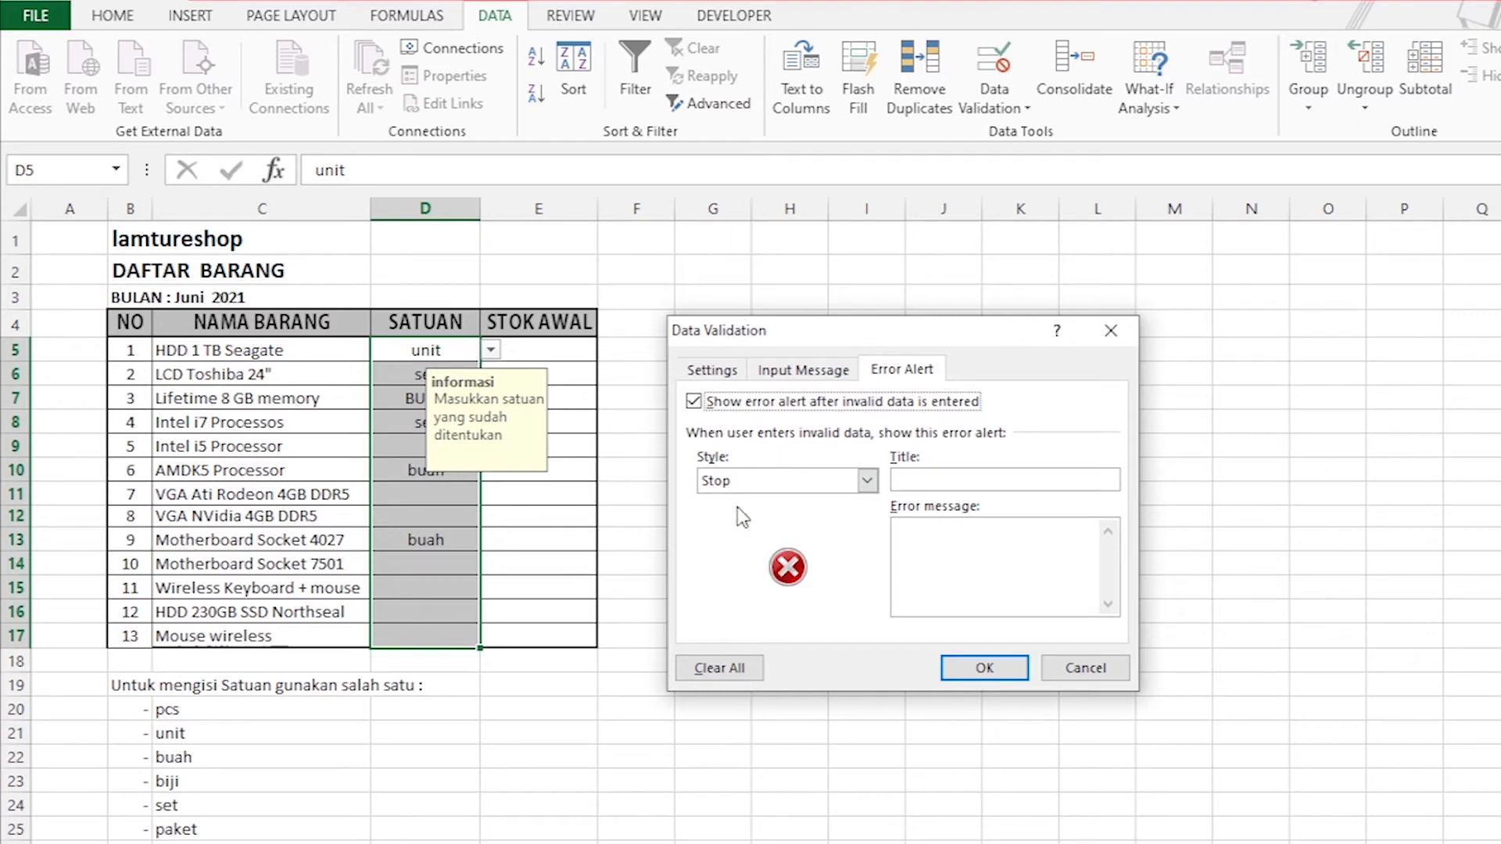
{"action": "left_click", "coordinate": [872, 485]}
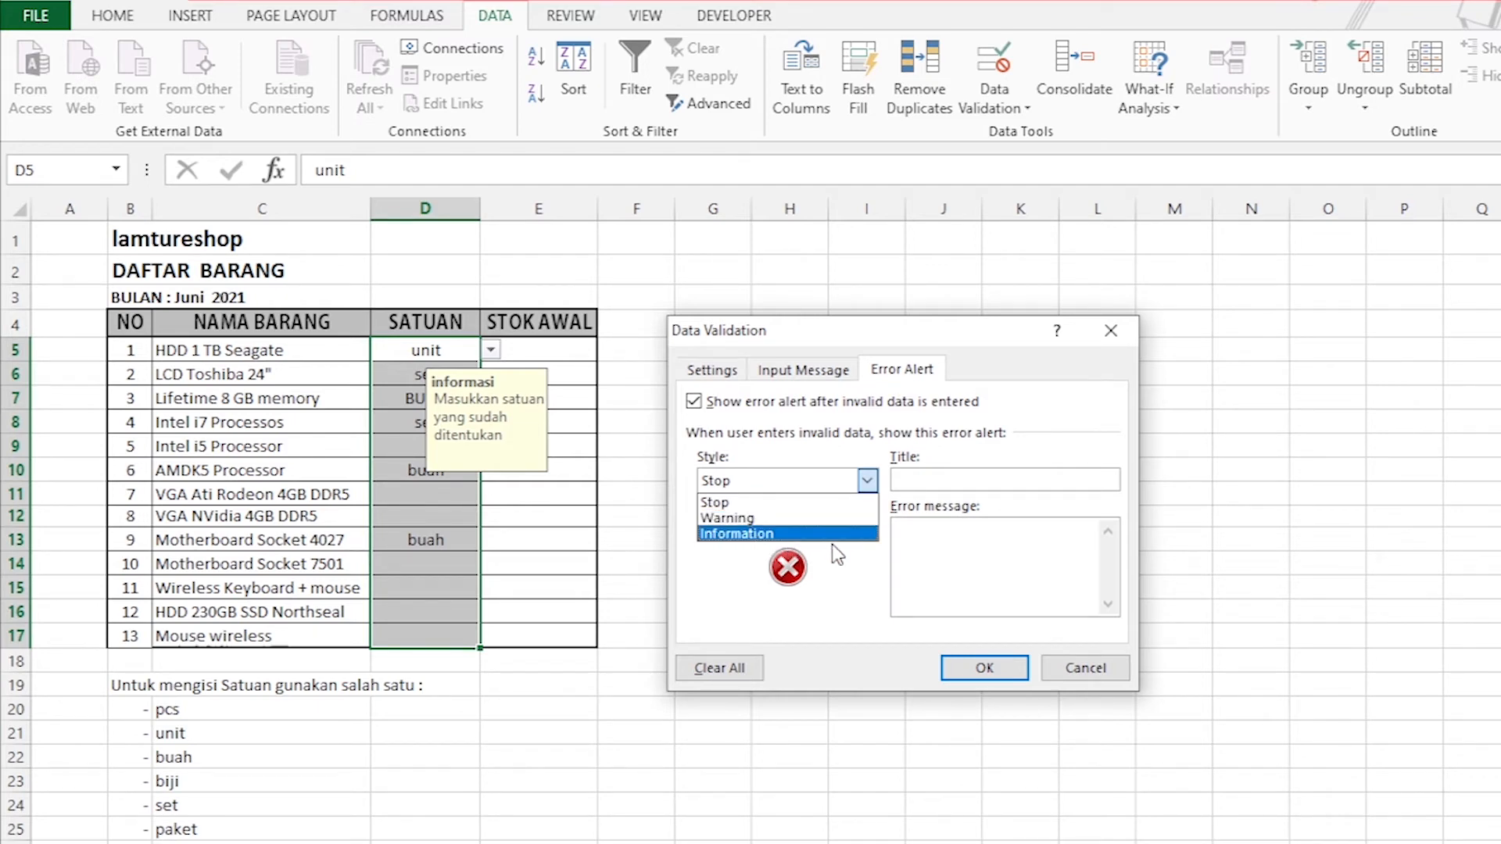
{"action": "left_click", "coordinate": [772, 503]}
{"action": "left_click", "coordinate": [935, 478]}
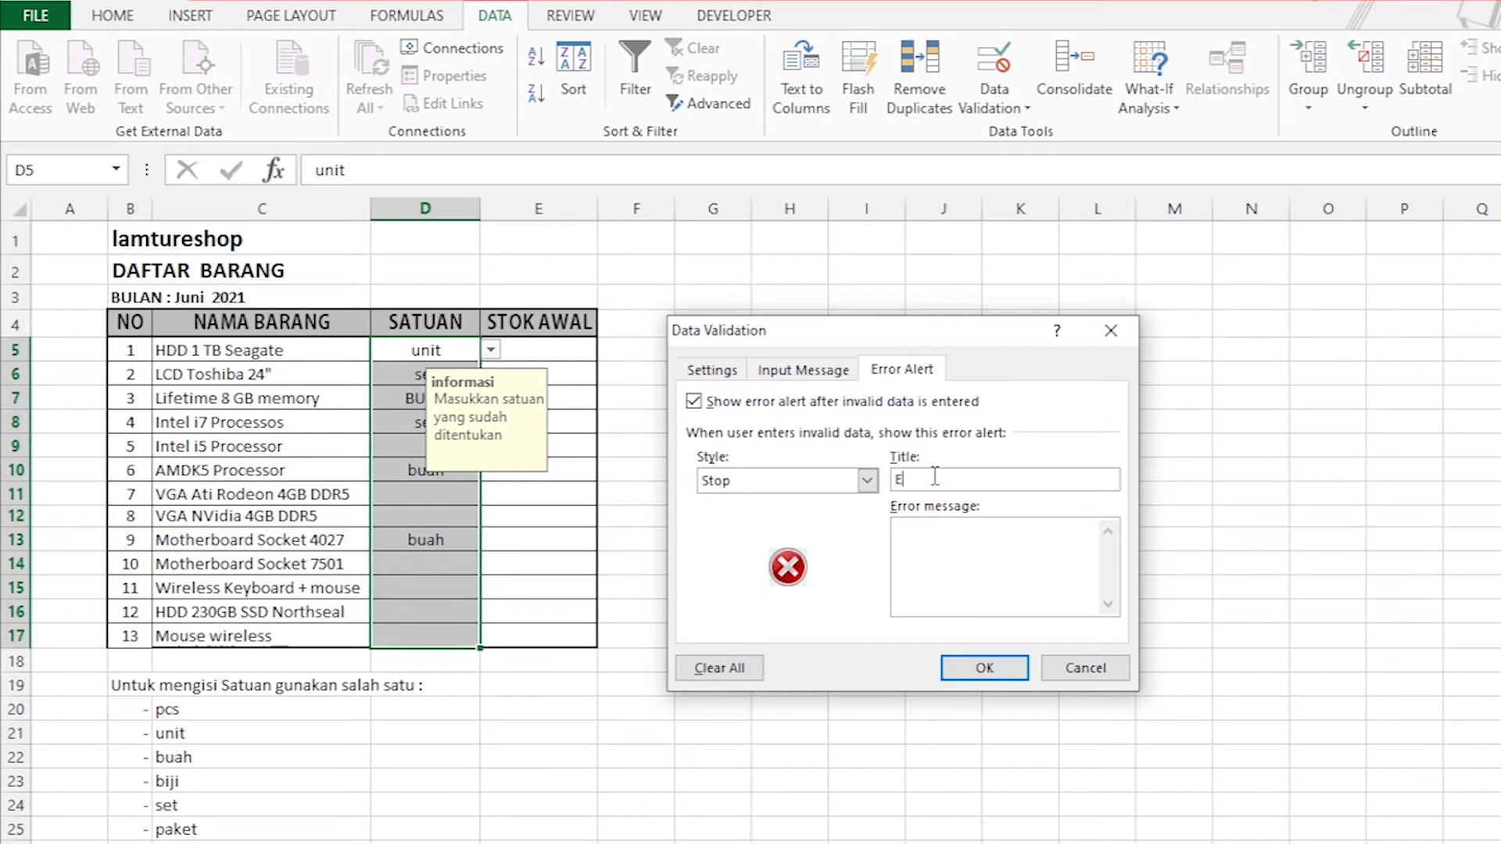
{"action": "type", "text": "Erro"}
{"action": "left_click_drag", "start_coordinate": [939, 479], "coordinate": [871, 484]}
{"action": "type", "text": "Salah"}
Set the error message to "Masukkan data yang valid" and apply the validation settings.
{"action": "left_click", "coordinate": [907, 534]}
{"action": "type", "text": "Masukkan data yang valid"}
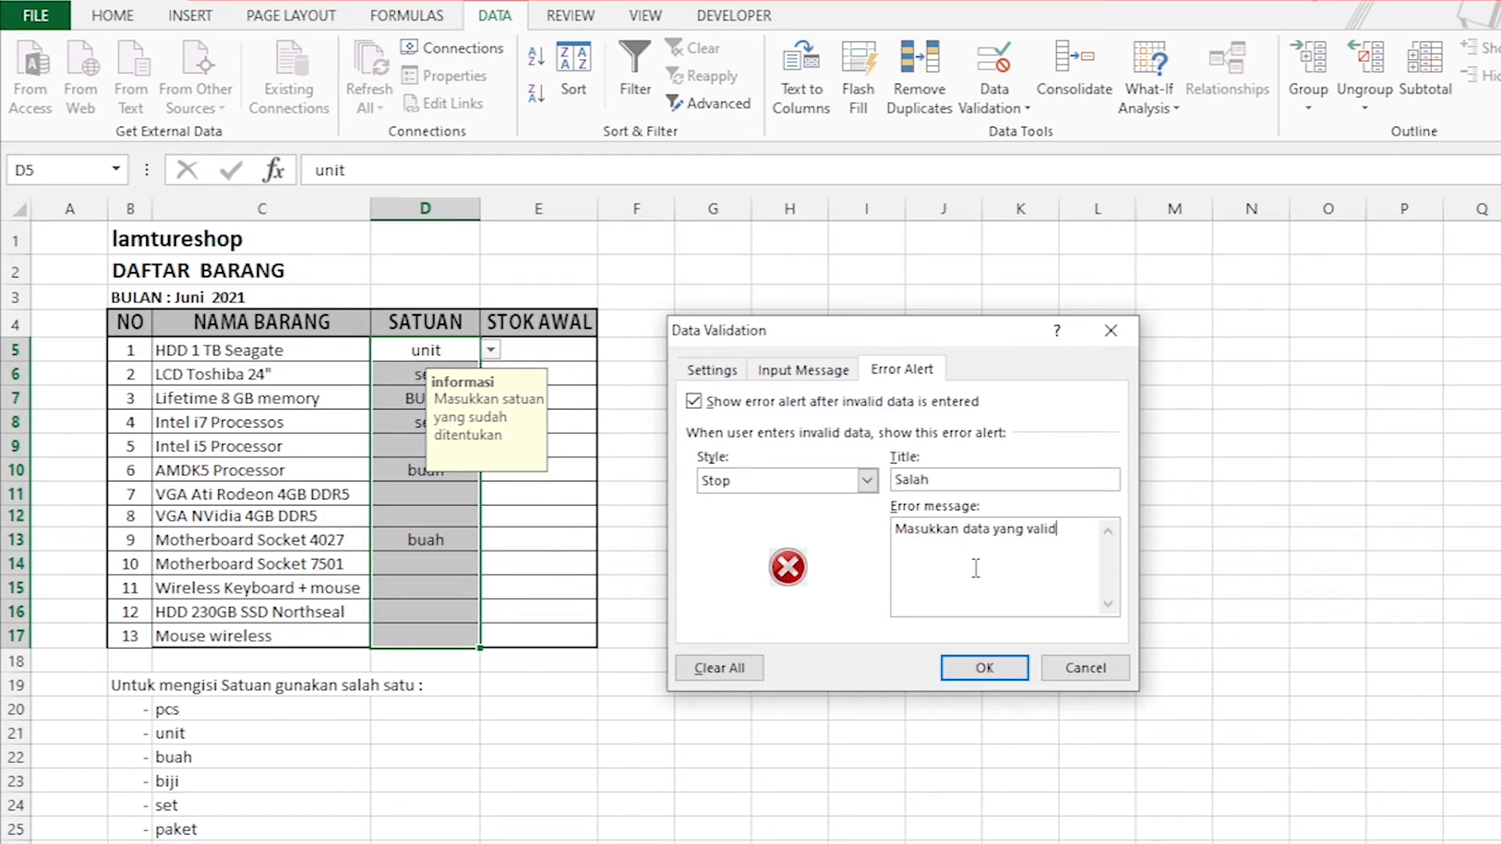
{"action": "left_click", "coordinate": [987, 668]}
{"action": "left_click", "coordinate": [1262, 584]}
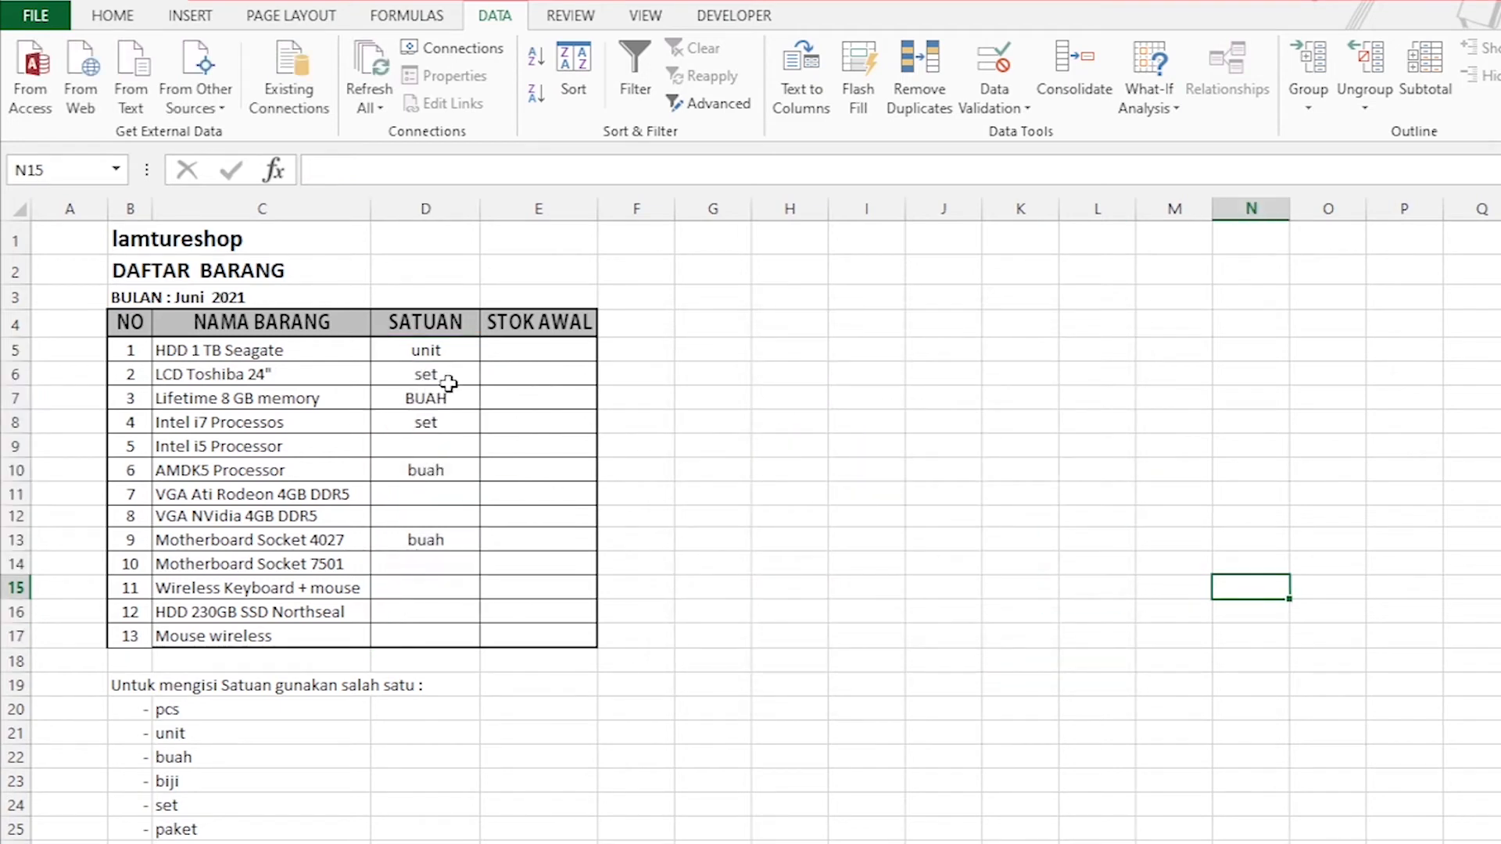
Try to enter kardus as the SATUAN of VGA Ati Rodeon 4GB DDR5 in D11, and cancel the entry.
{"action": "left_click", "coordinate": [422, 495]}
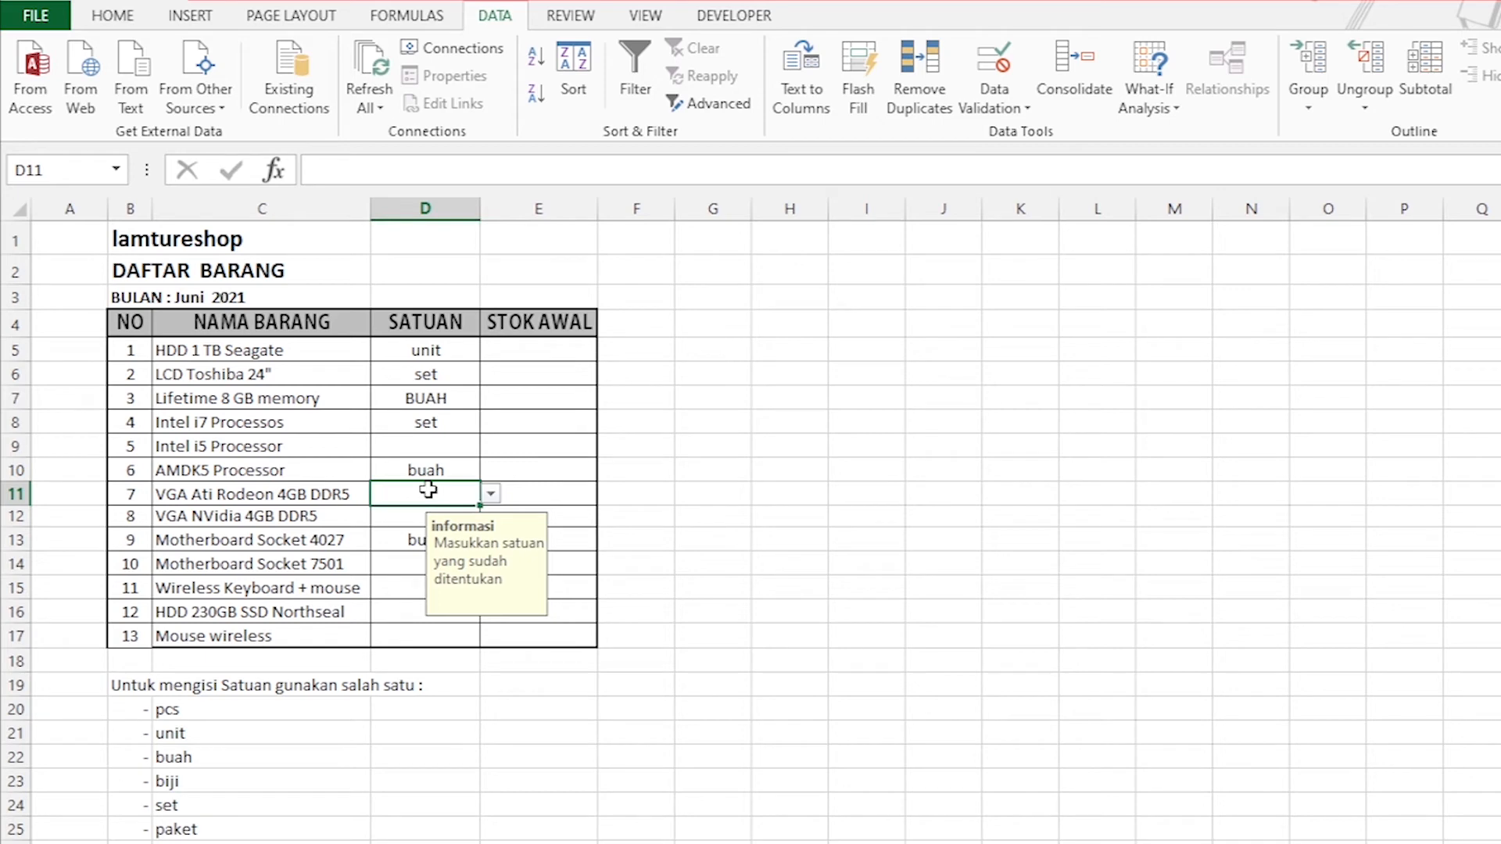
{"action": "type", "text": "kardus"}
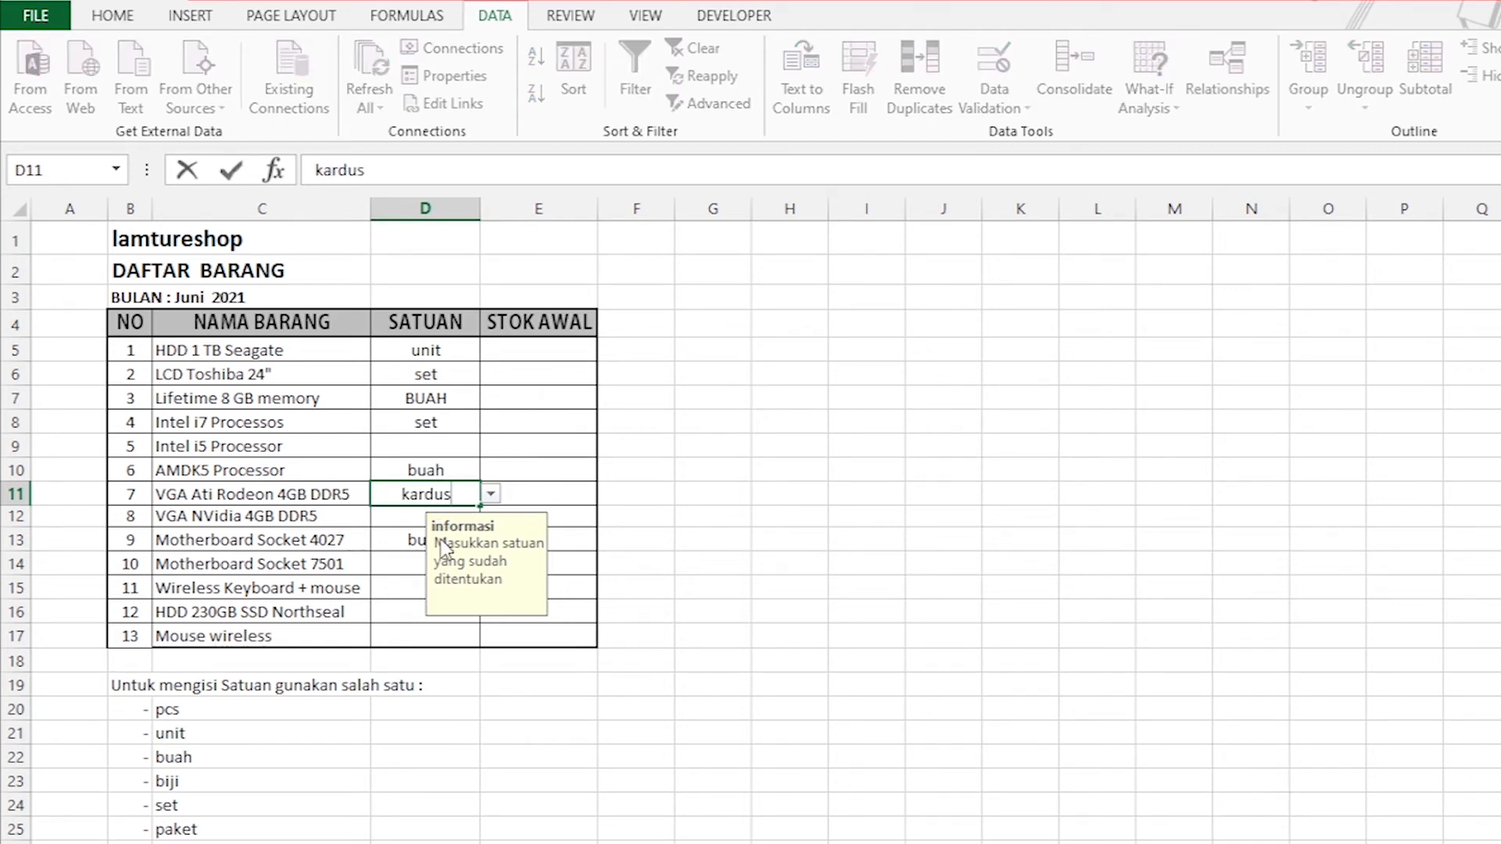
{"action": "key", "text": "Return"}
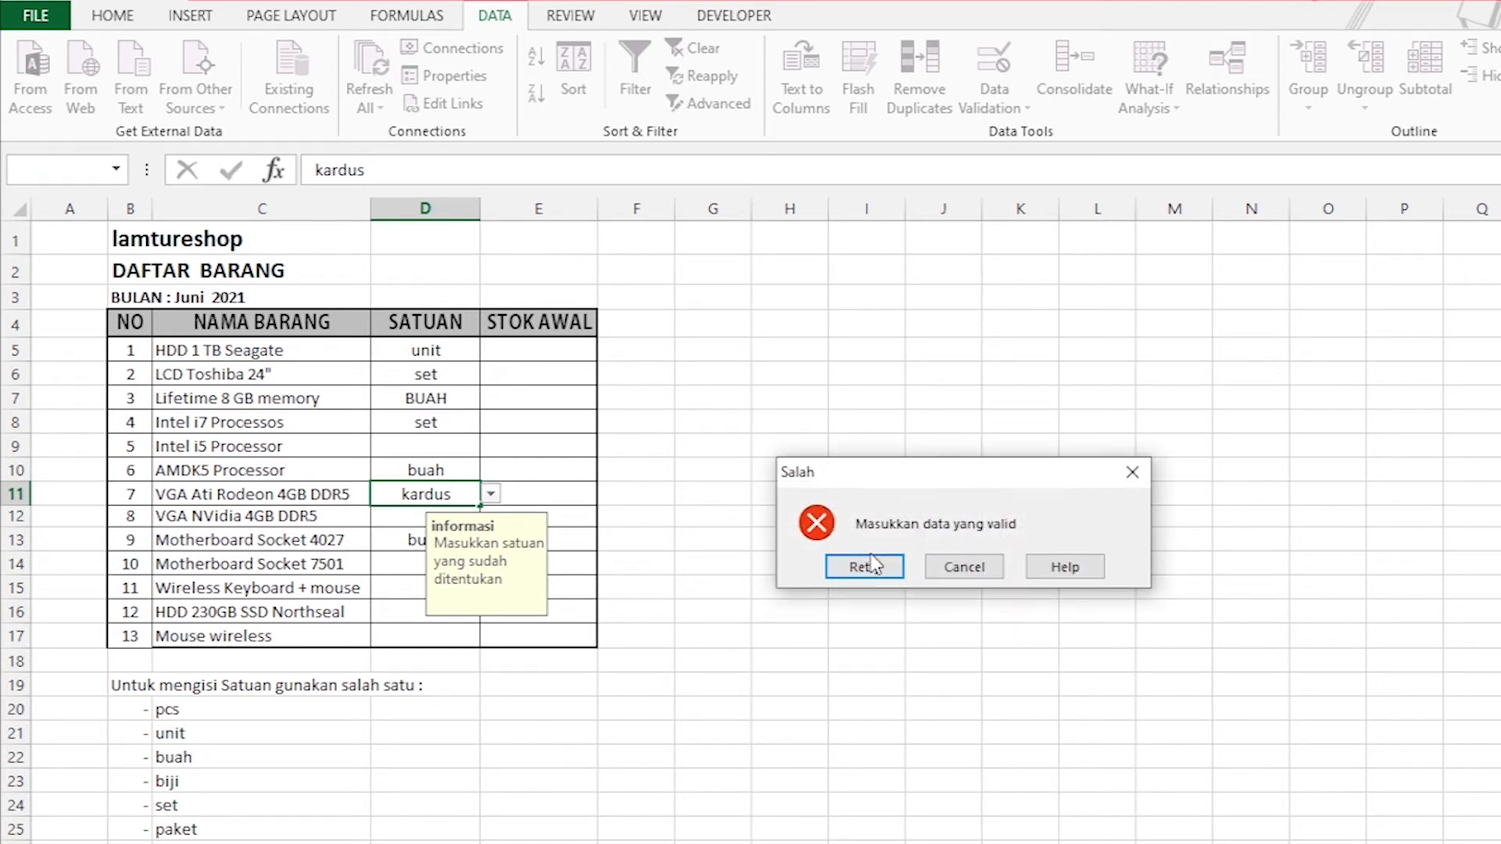
{"action": "left_click", "coordinate": [961, 569]}
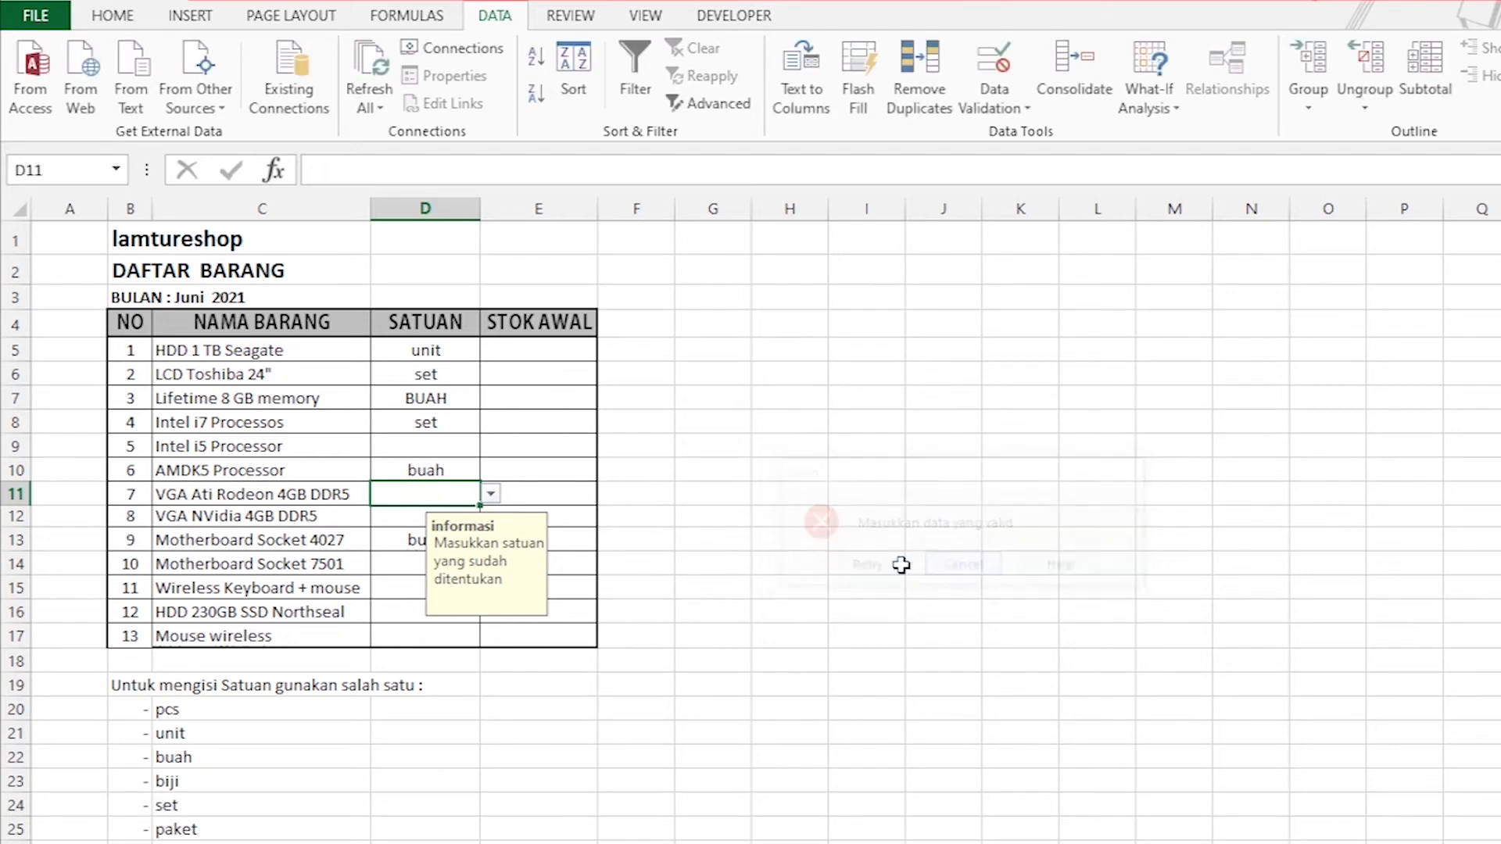
Try kardus again in D11, retry the entry with asdasd, and cancel it.
{"action": "left_click", "coordinate": [402, 516]}
{"action": "left_click", "coordinate": [403, 488]}
{"action": "type", "text": "kardus"}
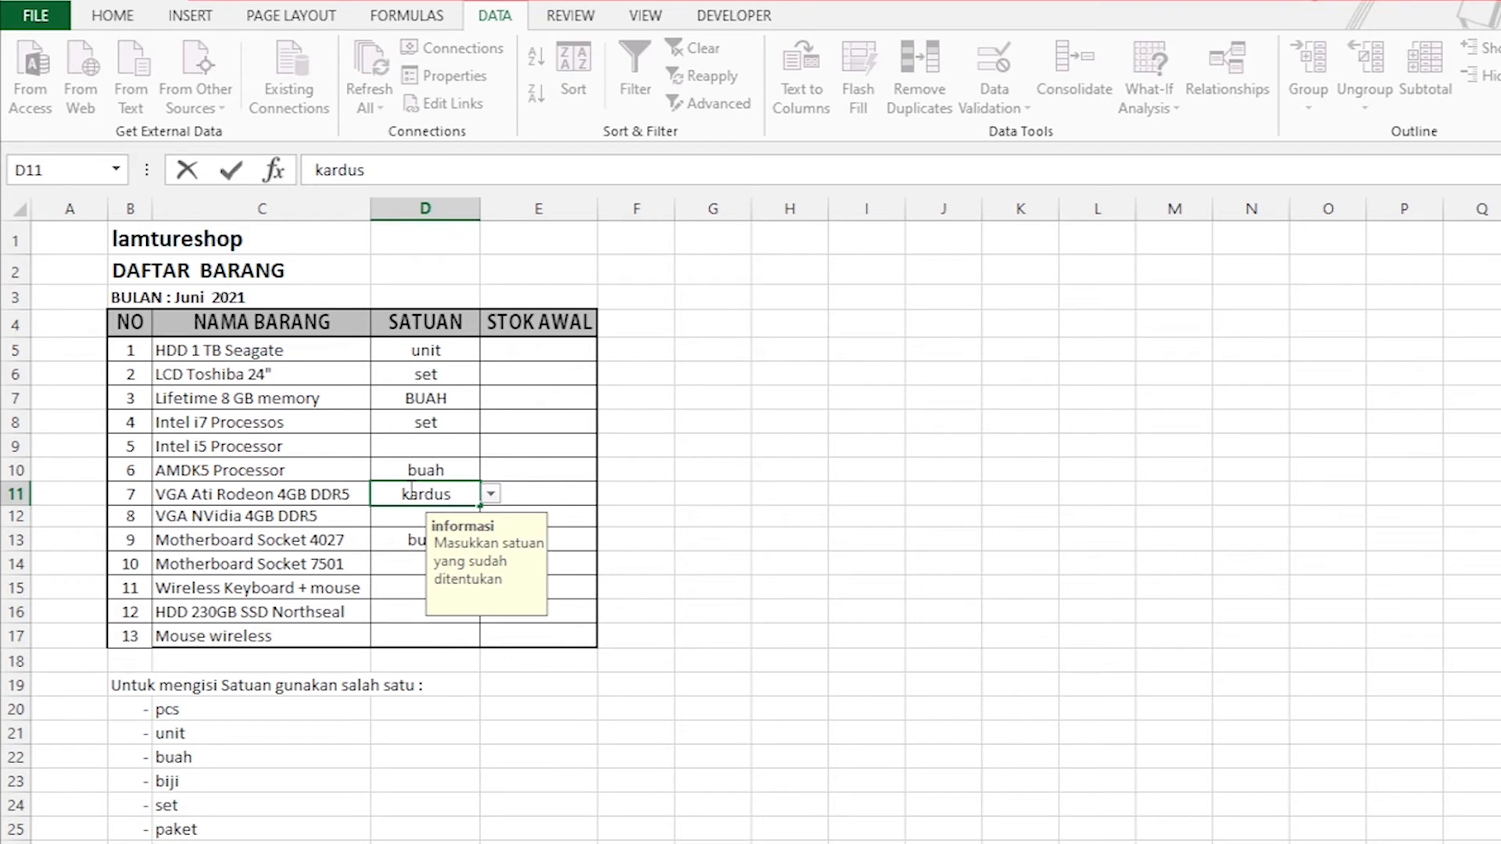
{"action": "key", "text": "Return"}
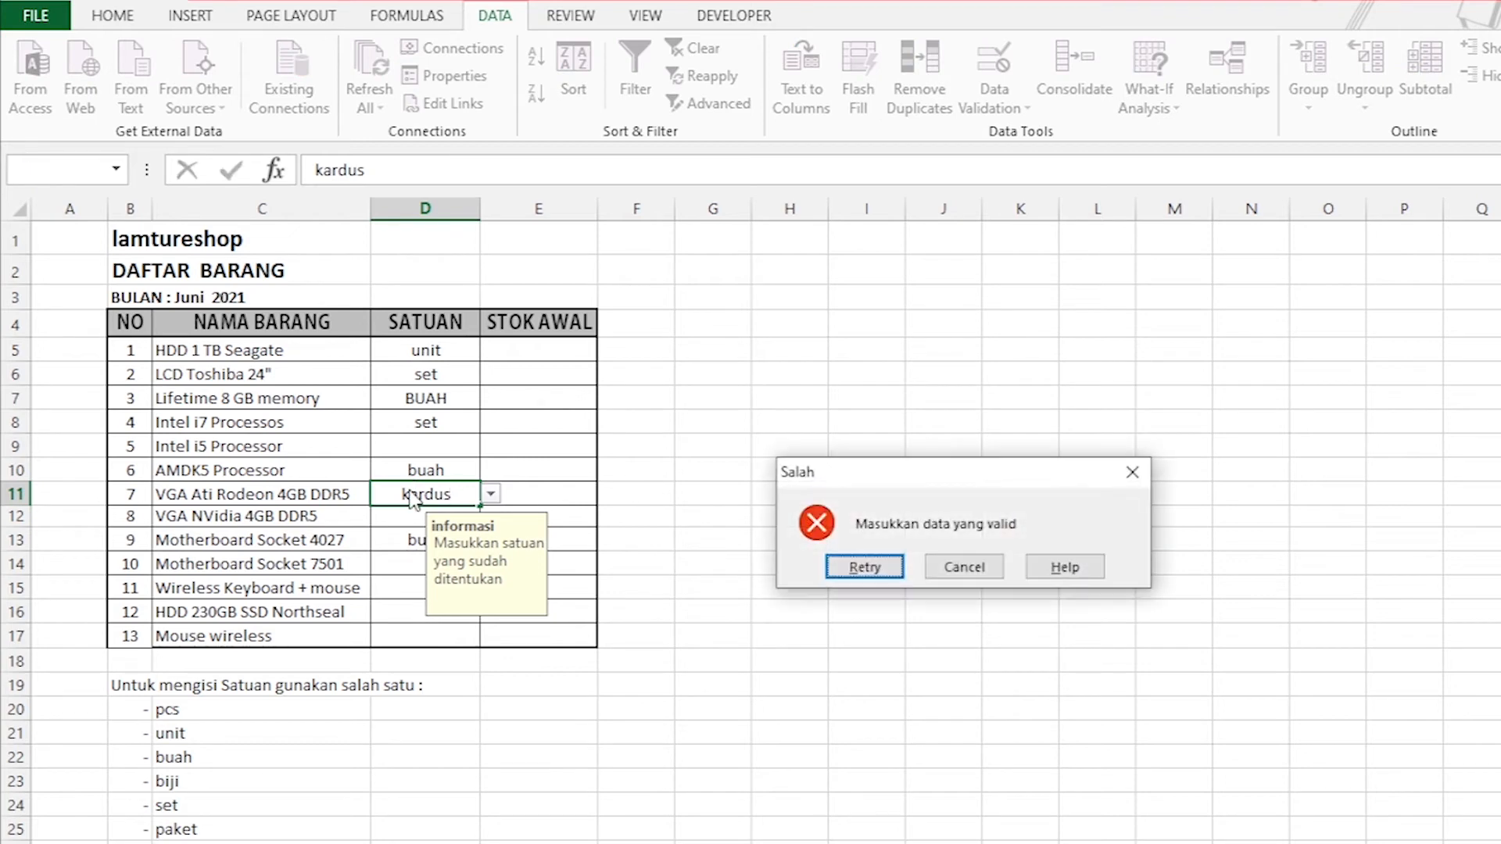
{"action": "left_click", "coordinate": [864, 569]}
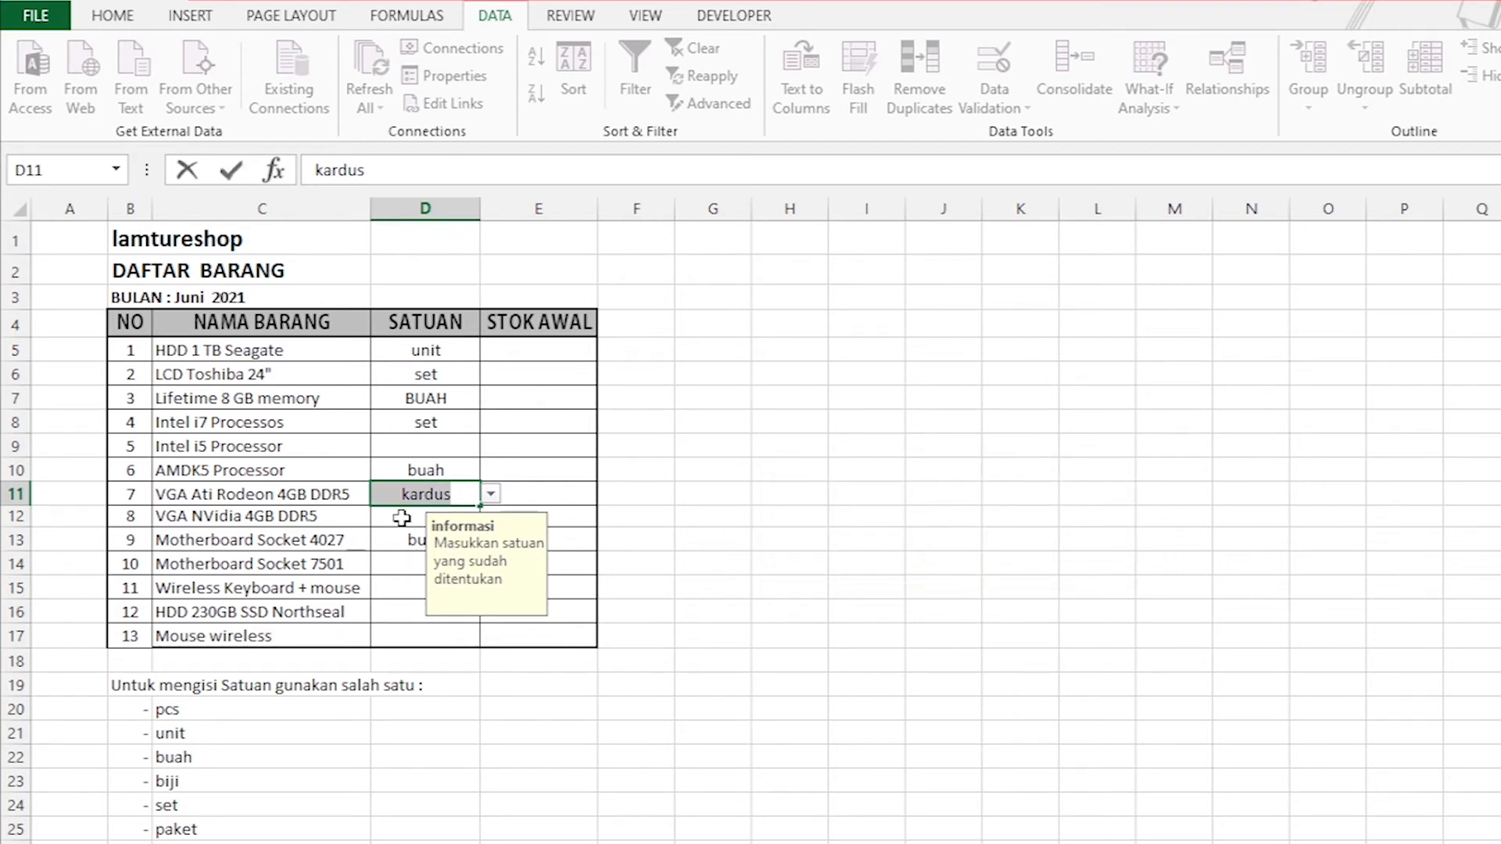
{"action": "type", "text": "asdasd"}
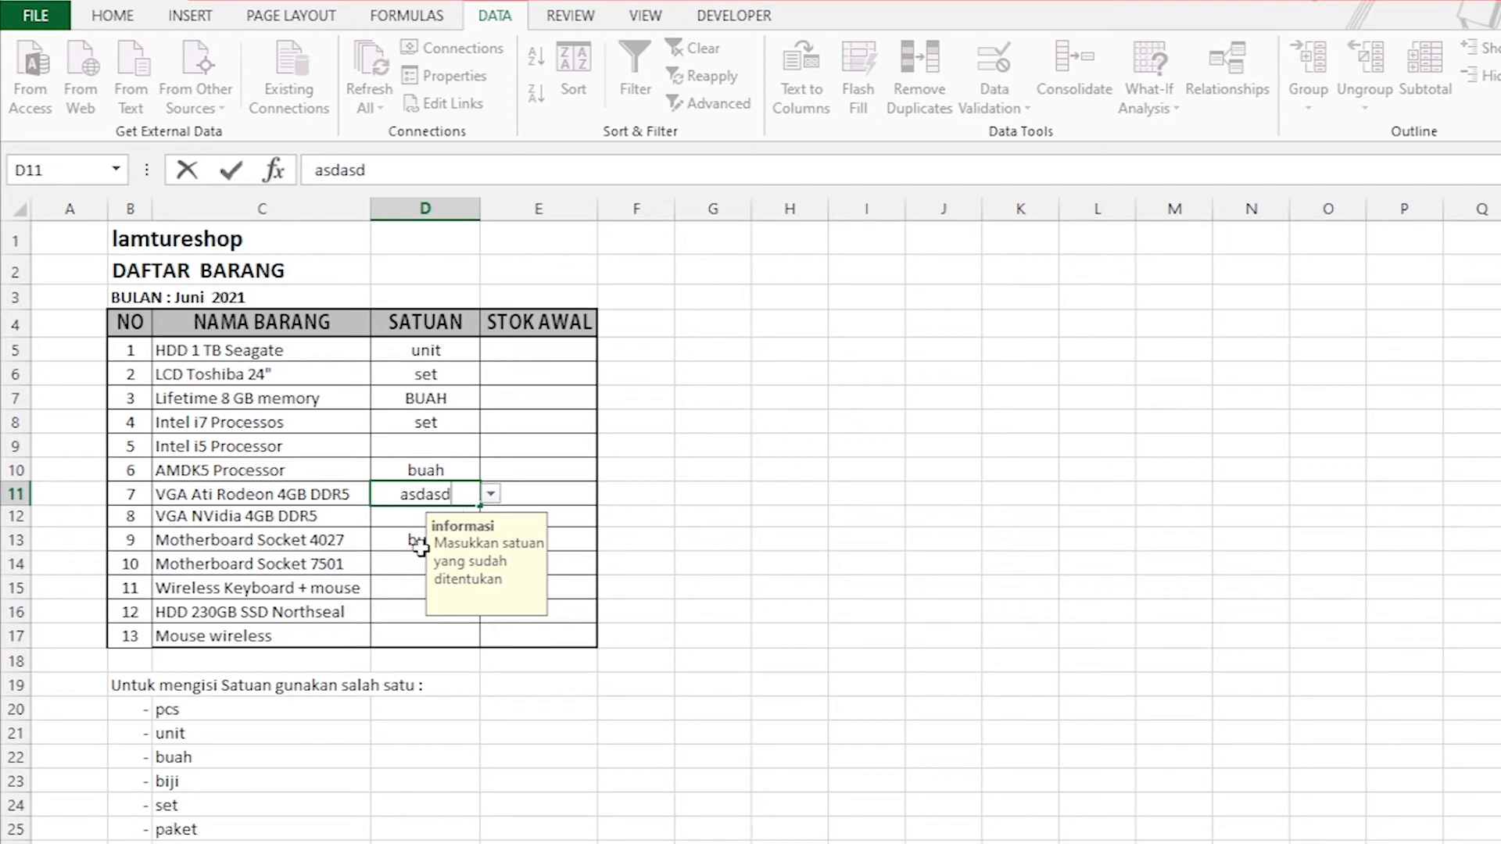
{"action": "key", "text": "Return"}
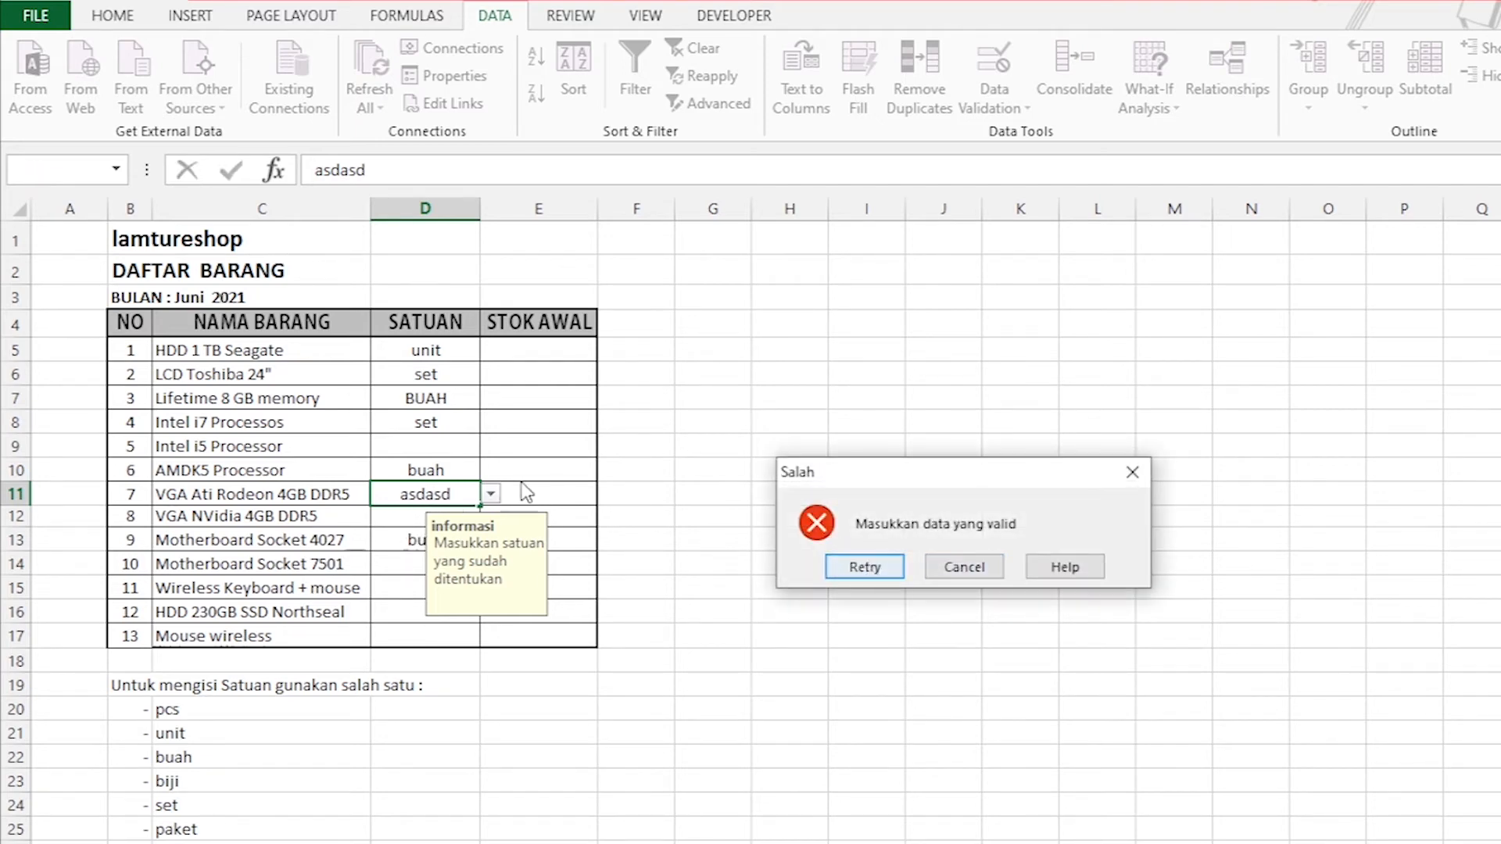
{"action": "left_click", "coordinate": [967, 568]}
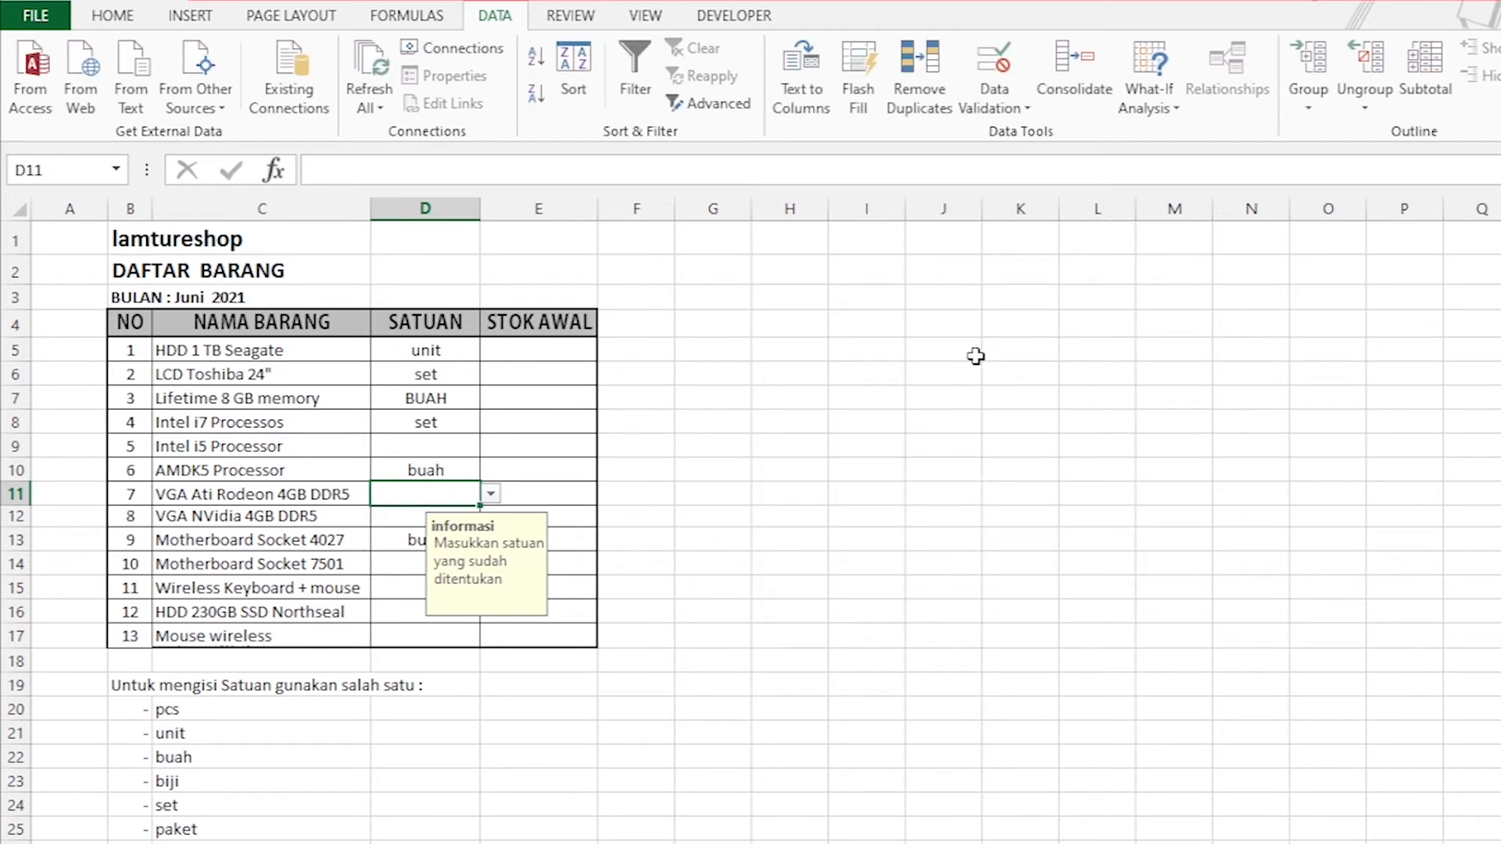
Change the error alert style to Warning in the data validation of the SATUAN cells D5:D17.
{"action": "left_click", "coordinate": [586, 462]}
{"action": "left_click_drag", "start_coordinate": [433, 349], "coordinate": [429, 636]}
{"action": "left_click", "coordinate": [1033, 110]}
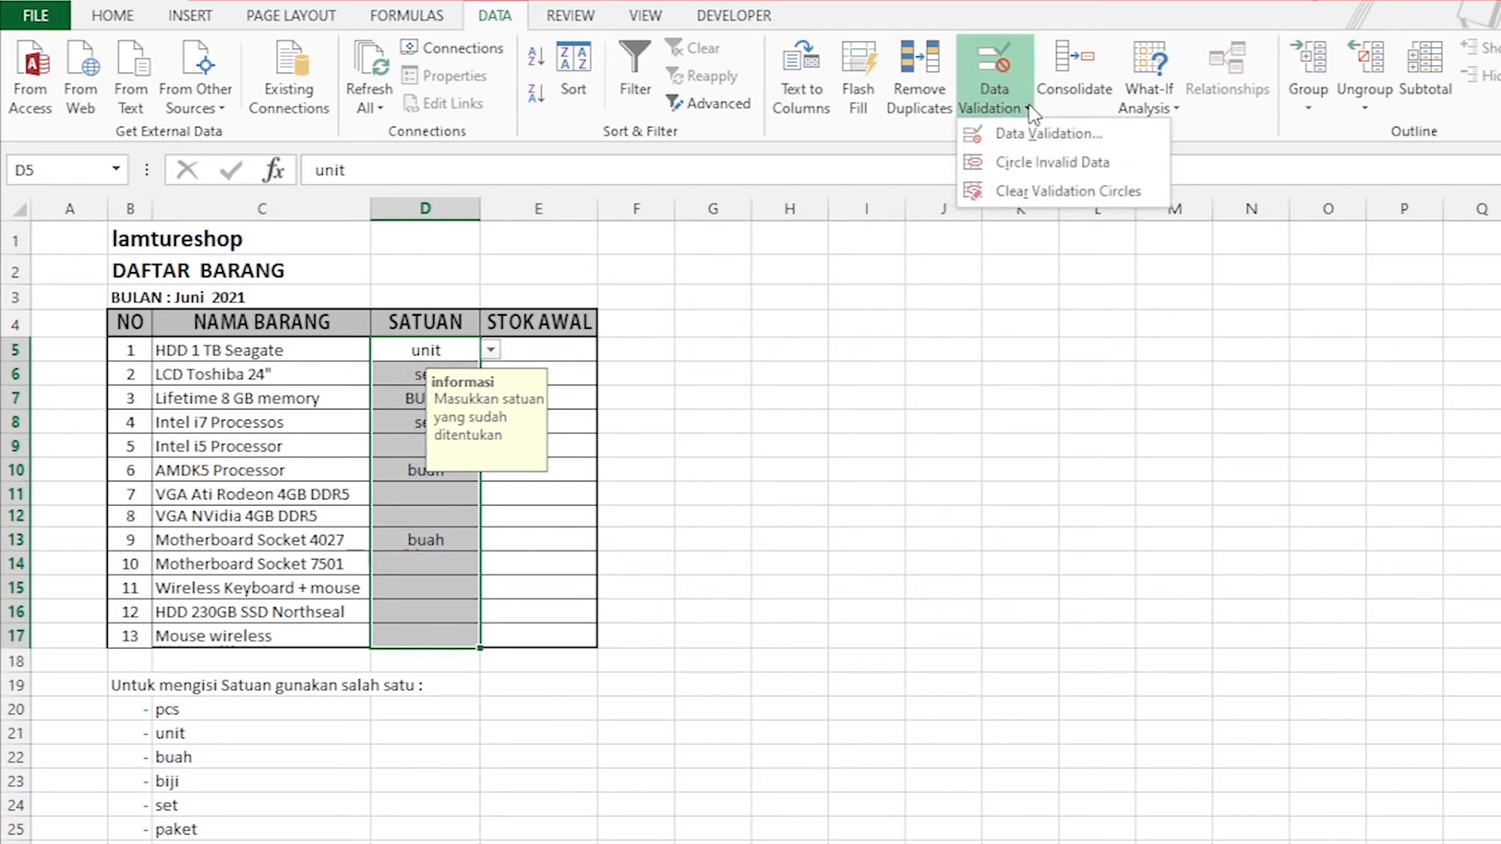
{"action": "left_click", "coordinate": [1008, 131]}
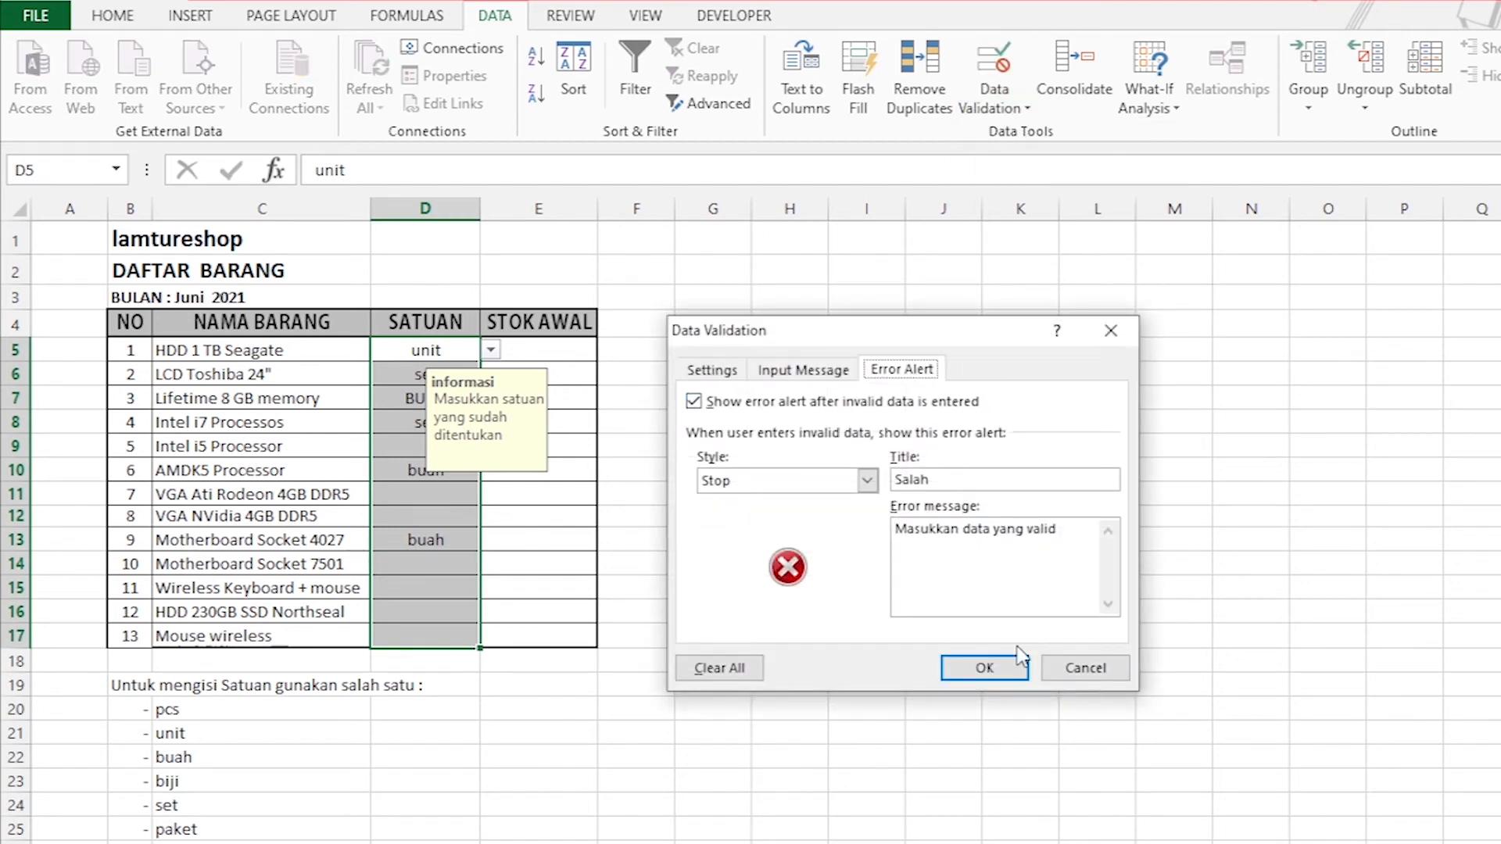
{"action": "left_click", "coordinate": [868, 481]}
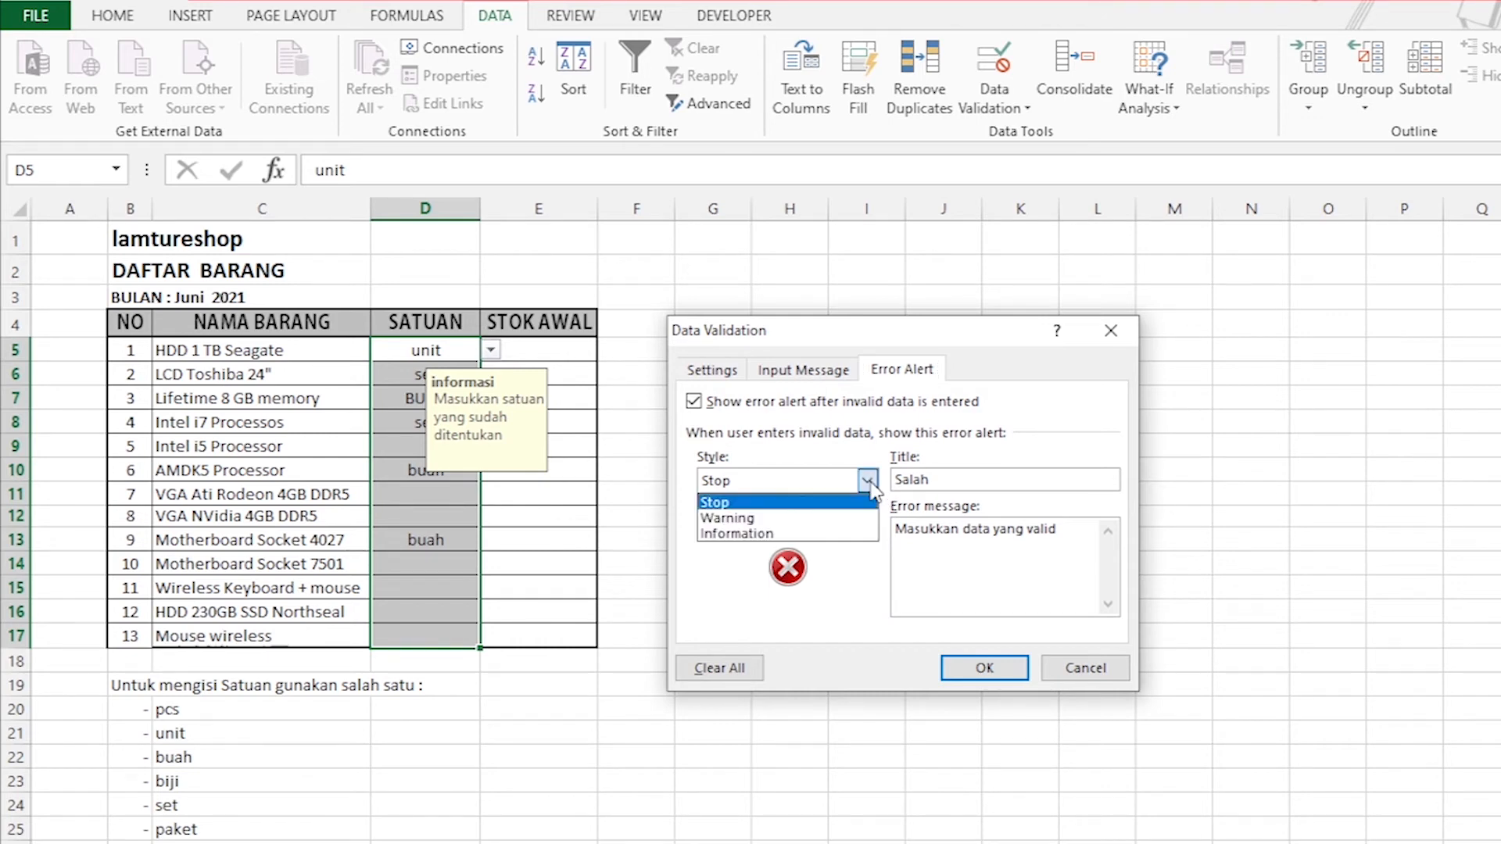
{"action": "left_click", "coordinate": [752, 520]}
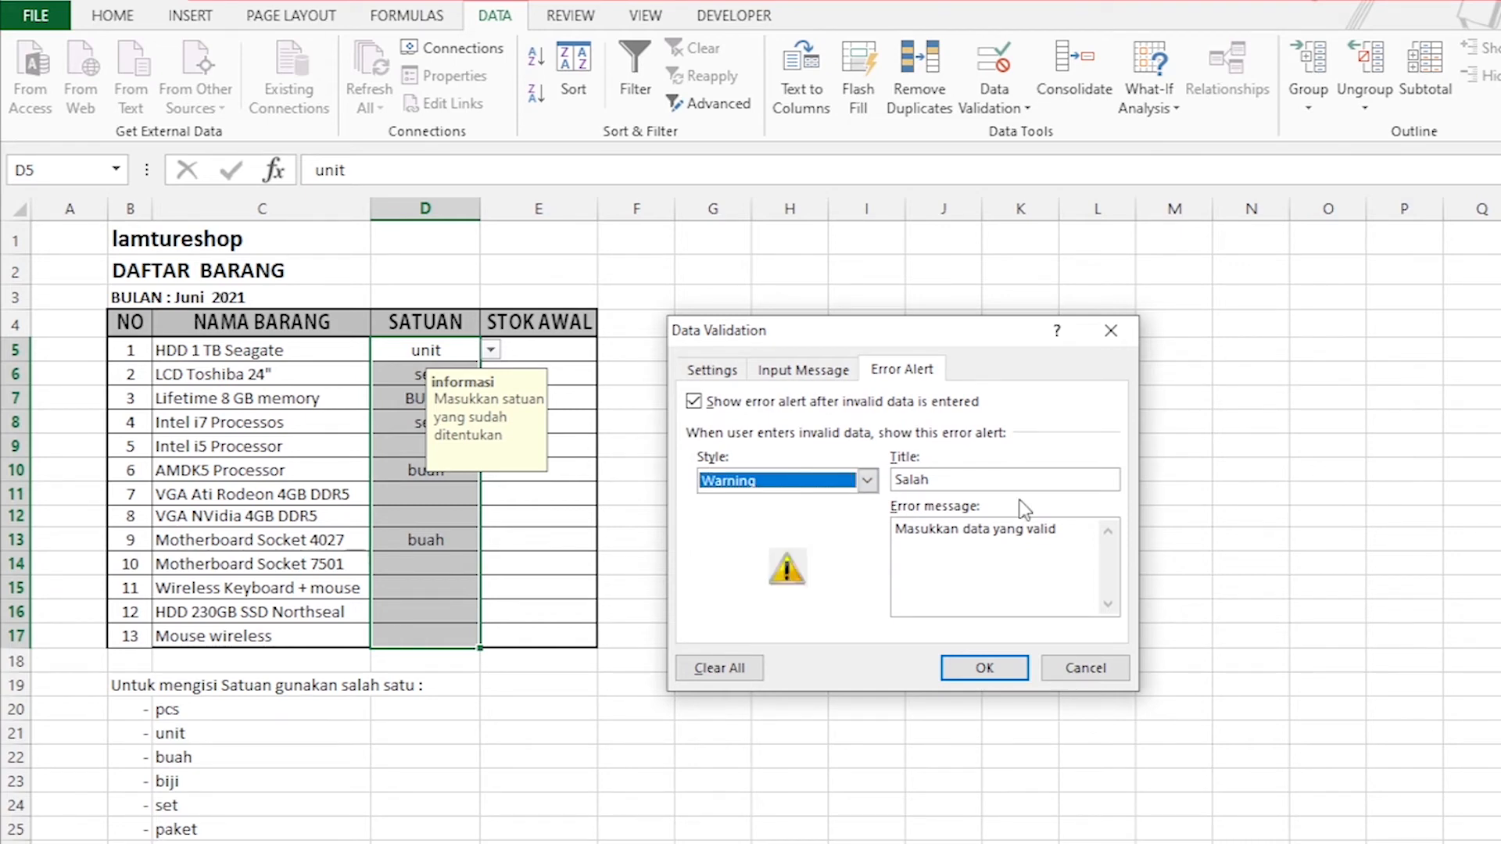
{"action": "left_click", "coordinate": [986, 671]}
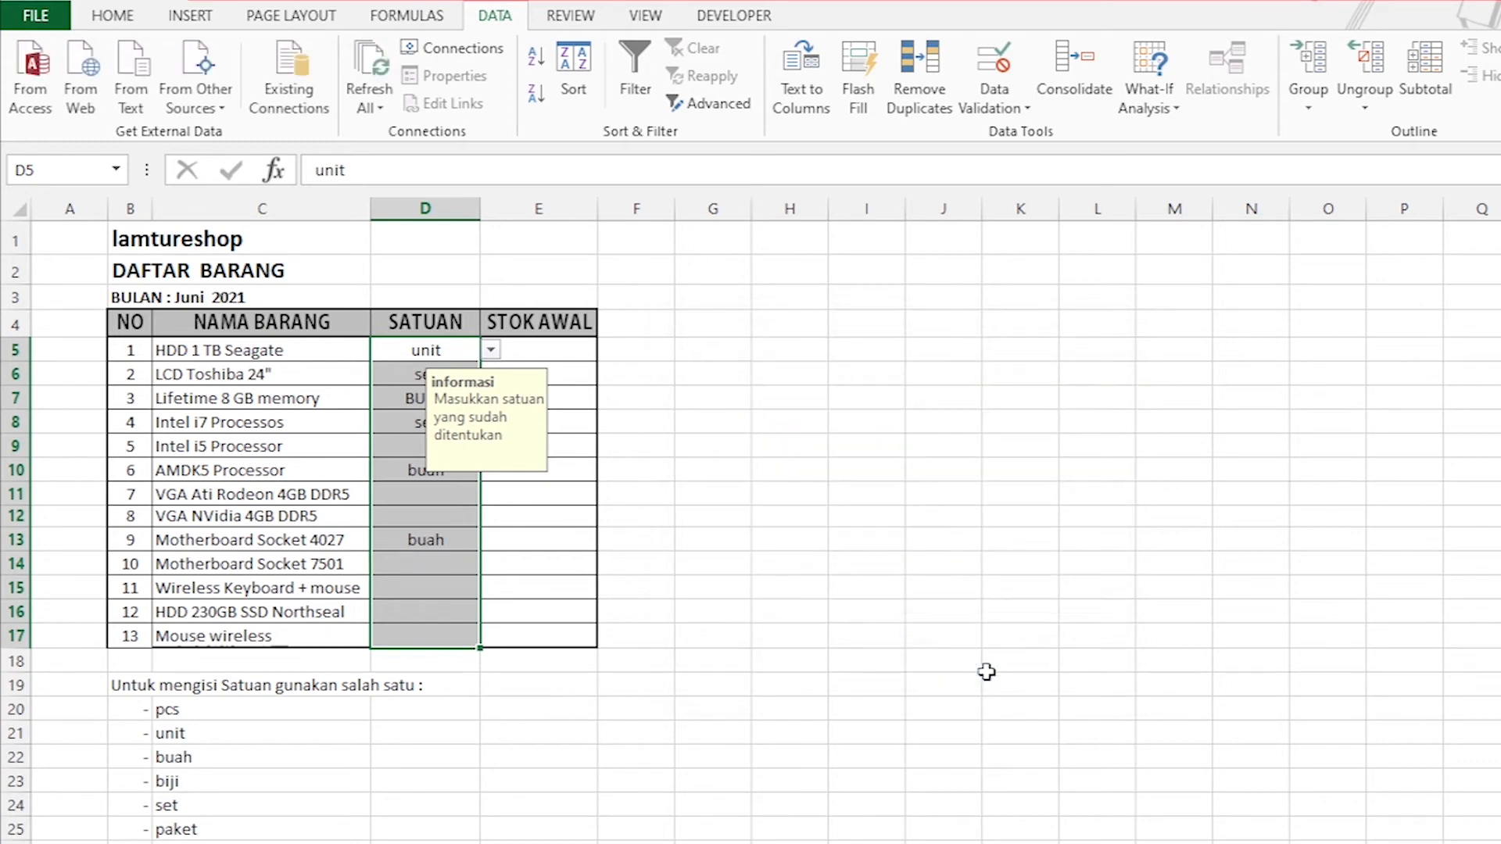
Enter karton as the SATUAN of VGA NVidia 4GB DDR5 in D12 and choose to continue despite the warning.
{"action": "left_click", "coordinate": [412, 518]}
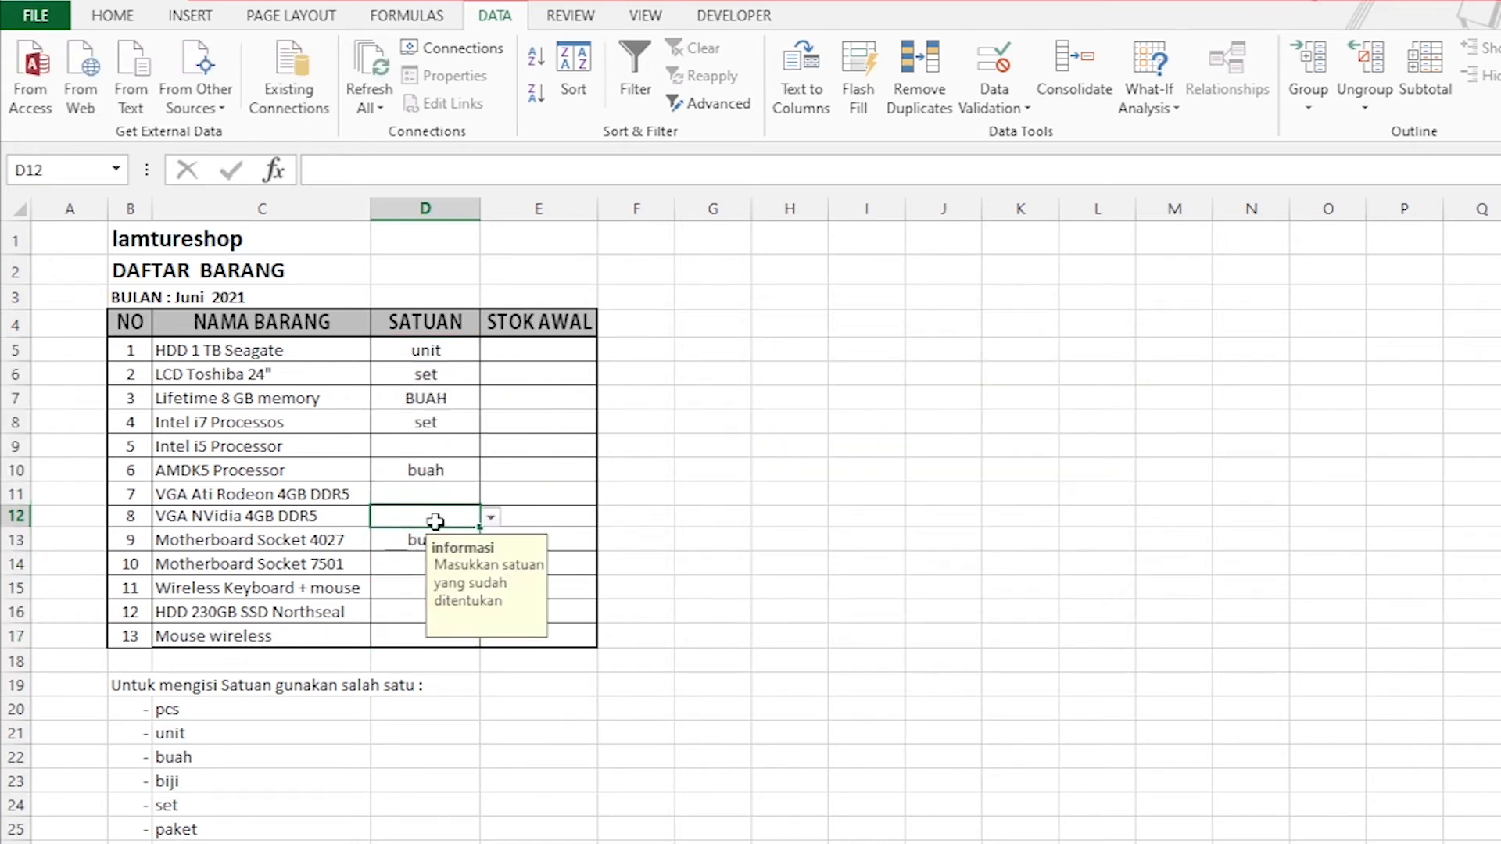
{"action": "type", "text": "karton"}
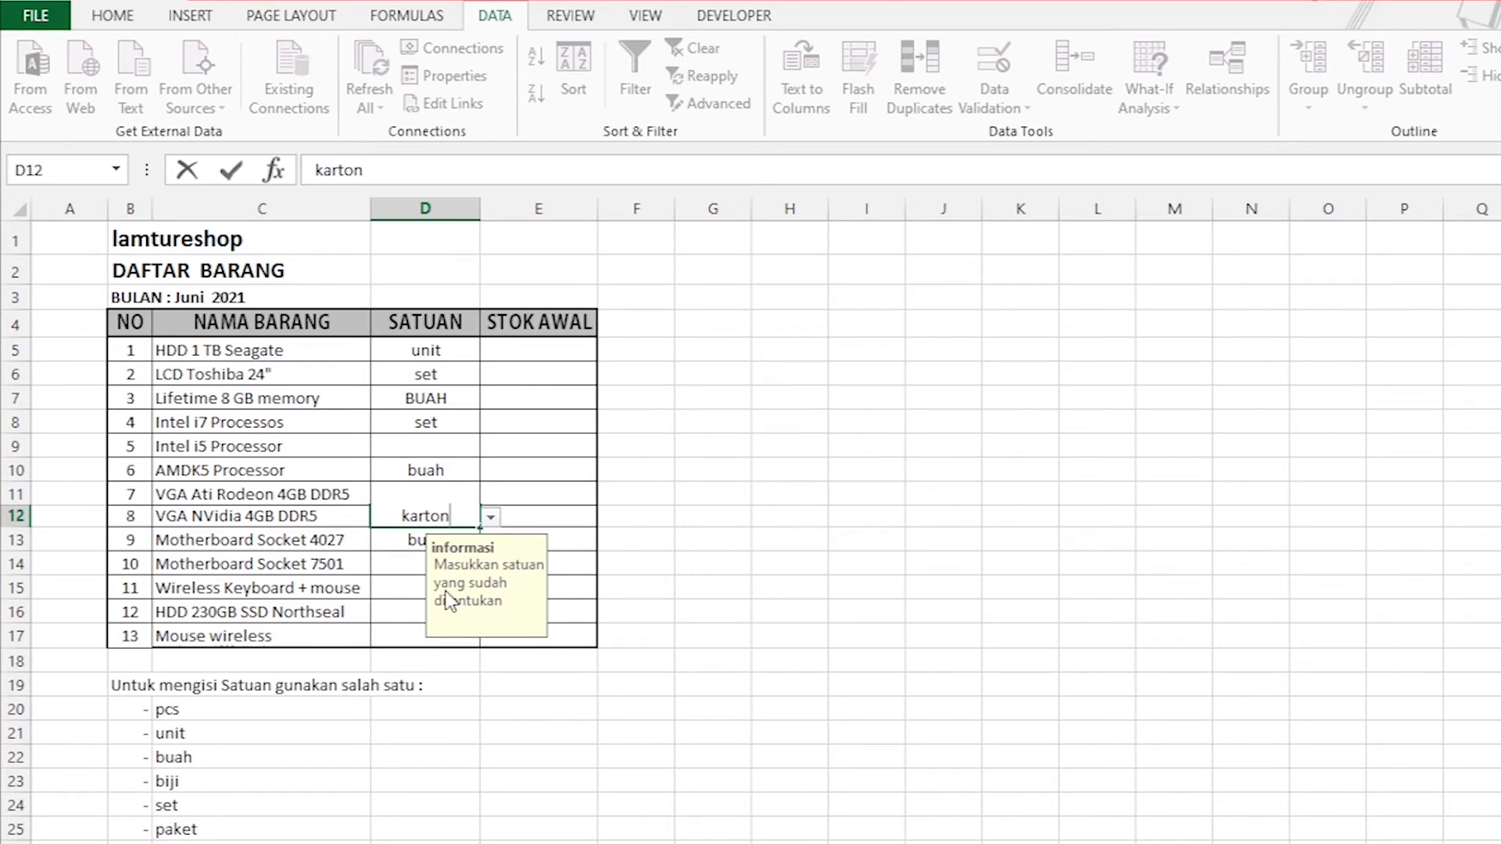
{"action": "key", "text": "Return"}
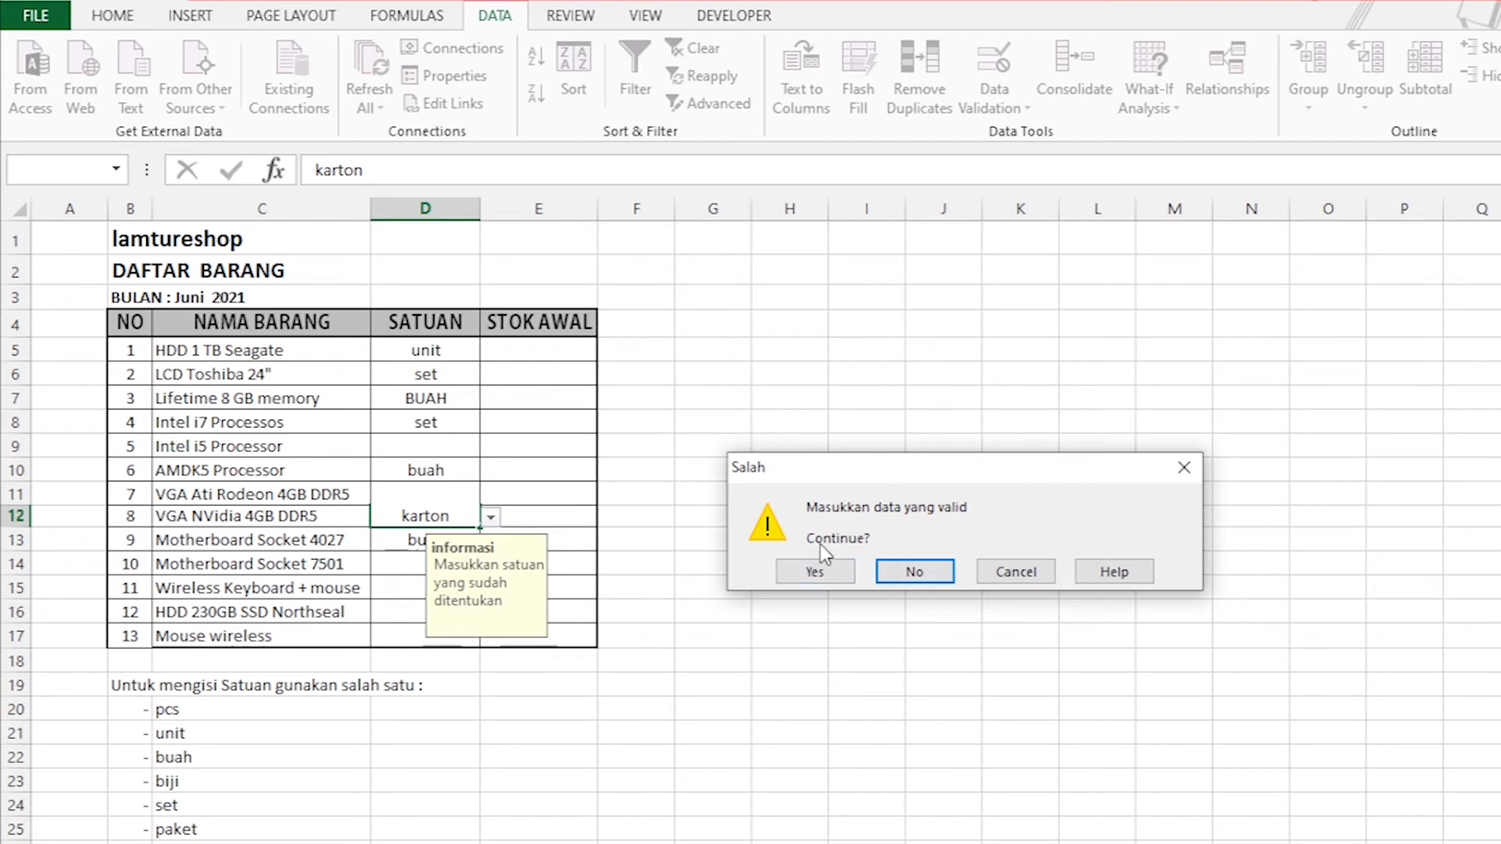
{"action": "left_click", "coordinate": [817, 570]}
{"action": "key", "text": "Down"}
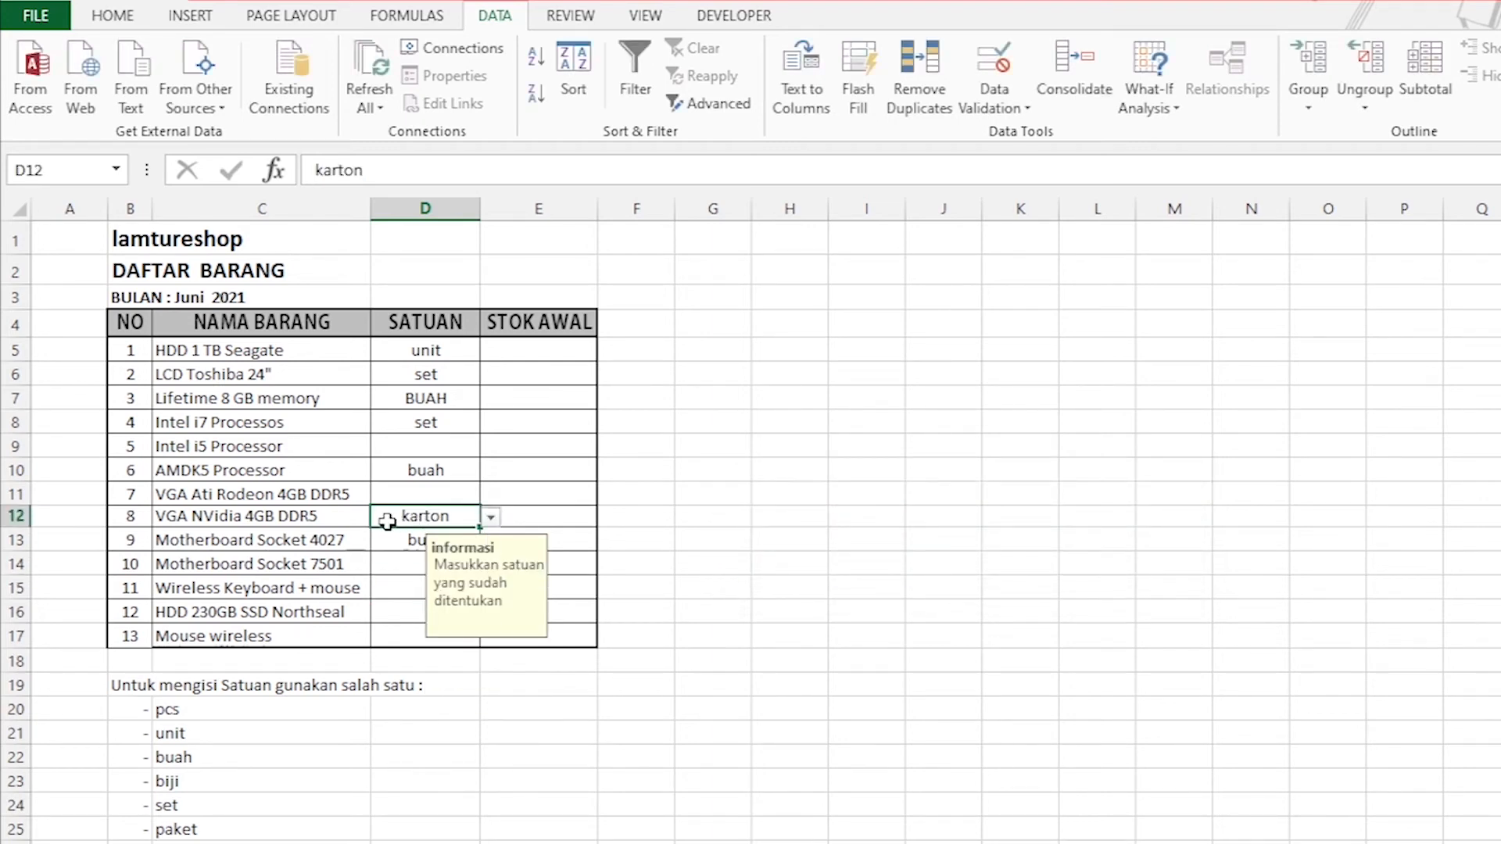
Go through the permitted units listed in C20:C25 and compare them with the SATUAN entry in D12.
{"action": "left_click", "coordinate": [399, 541]}
{"action": "left_click_drag", "start_coordinate": [188, 710], "coordinate": [191, 830]}
{"action": "left_click", "coordinate": [246, 792]}
{"action": "left_click", "coordinate": [176, 709]}
{"action": "left_click", "coordinate": [192, 733]}
{"action": "left_click", "coordinate": [202, 757]}
{"action": "left_click", "coordinate": [203, 784]}
{"action": "left_click", "coordinate": [208, 804]}
{"action": "left_click", "coordinate": [205, 829]}
{"action": "left_click", "coordinate": [419, 510]}
Try the Information and Warning error alert styles for the SATUAN cells D5:D17, and set the style to Stop.
{"action": "left_click_drag", "start_coordinate": [426, 352], "coordinate": [426, 637]}
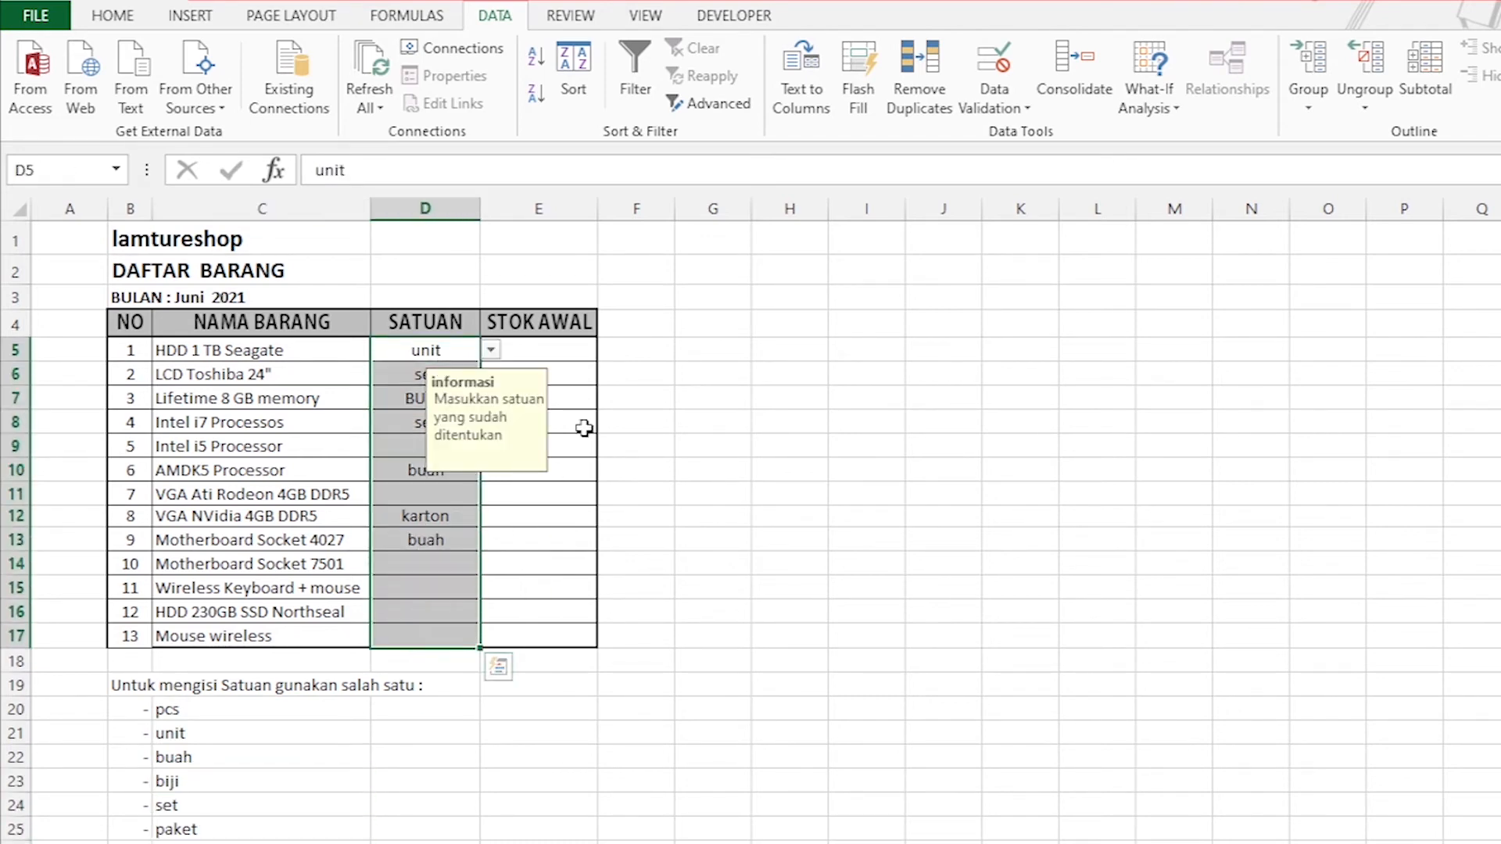
{"action": "left_click", "coordinate": [1021, 111]}
{"action": "left_click", "coordinate": [1052, 133]}
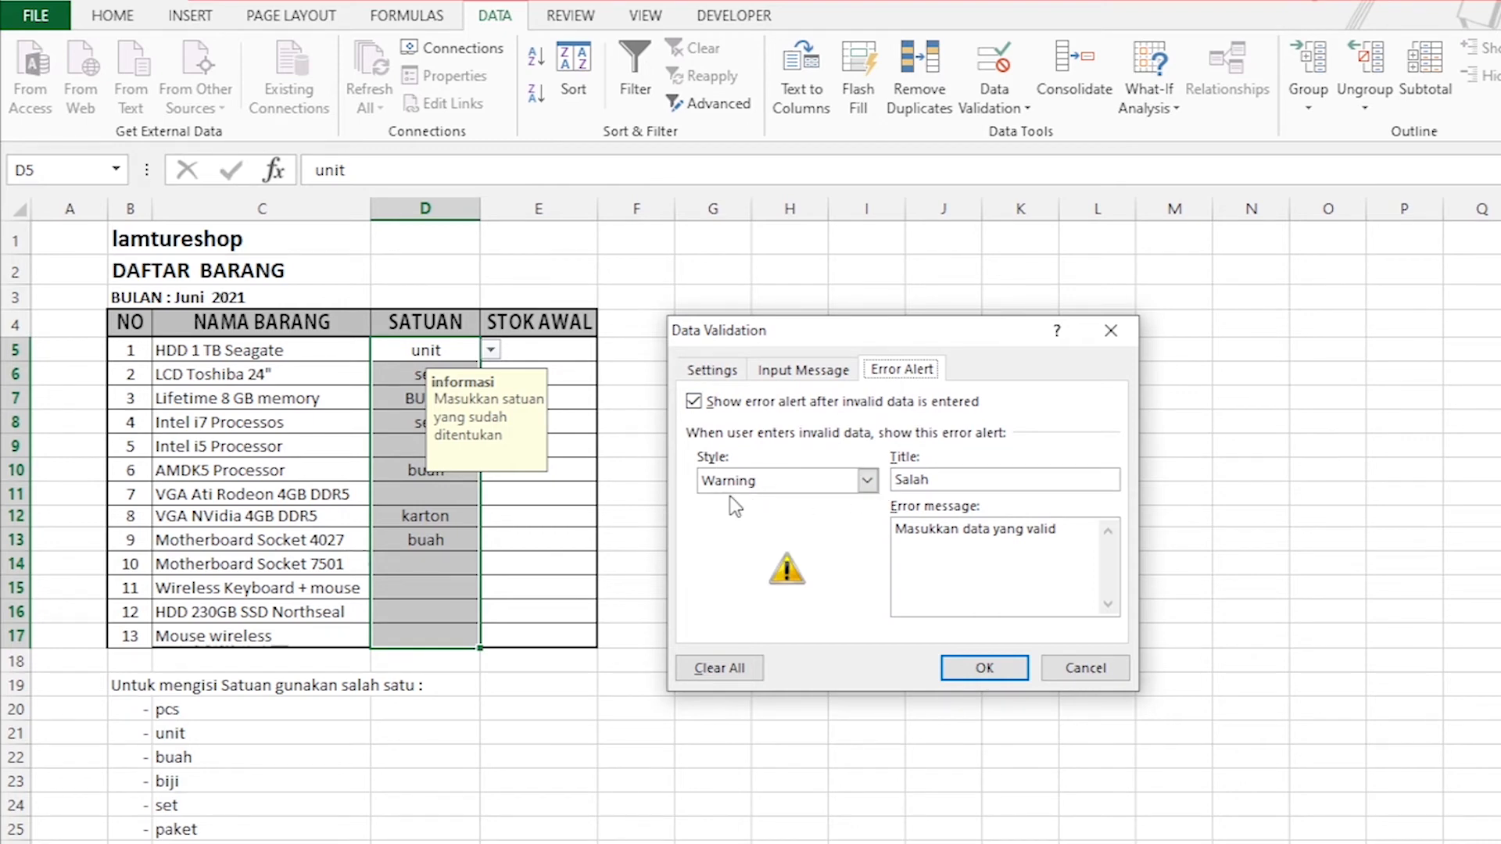
{"action": "left_click", "coordinate": [866, 481]}
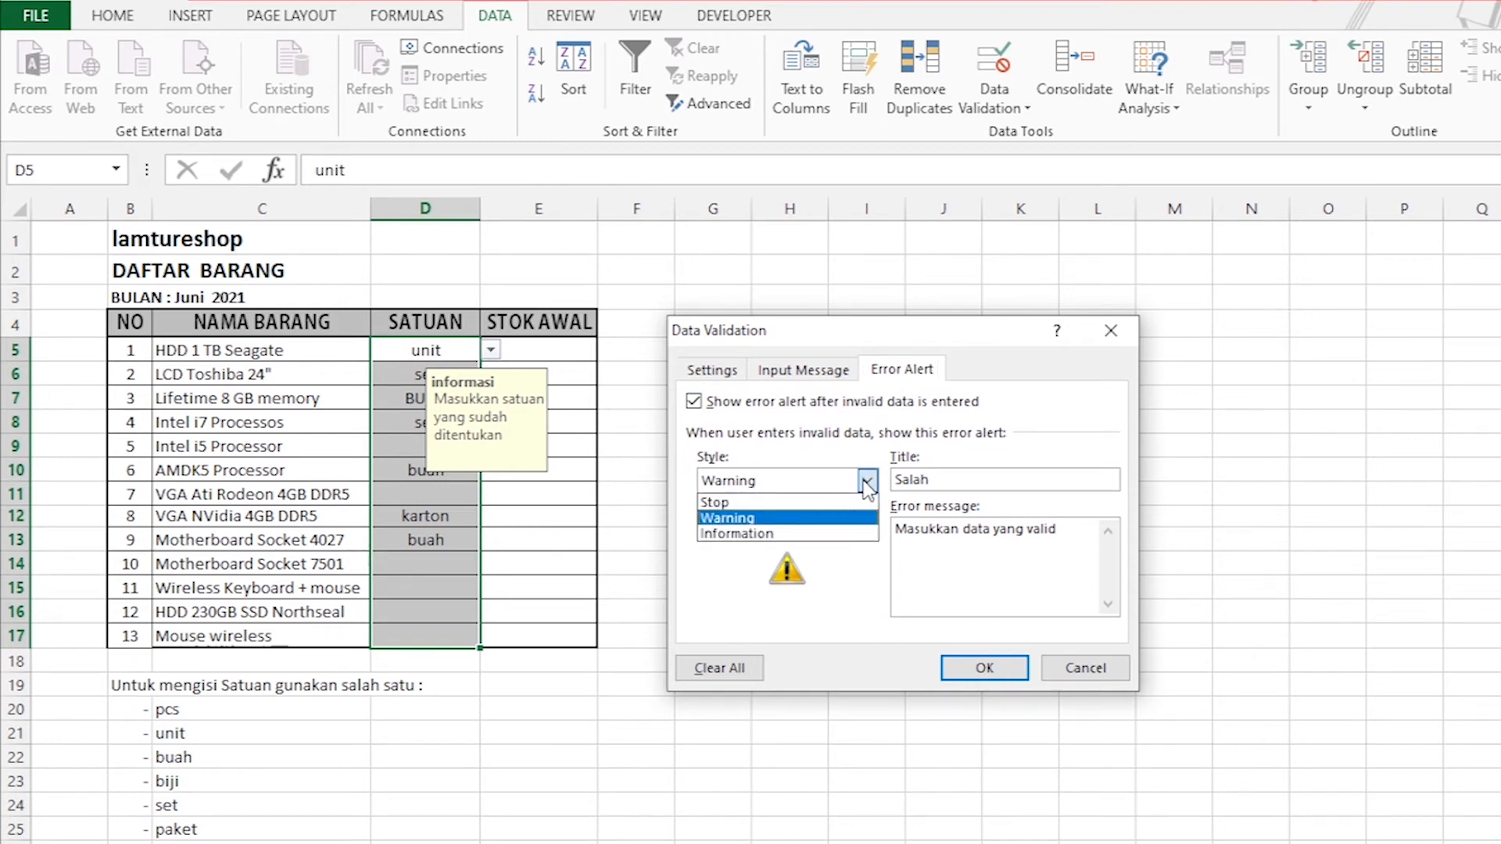
{"action": "left_click", "coordinate": [757, 534]}
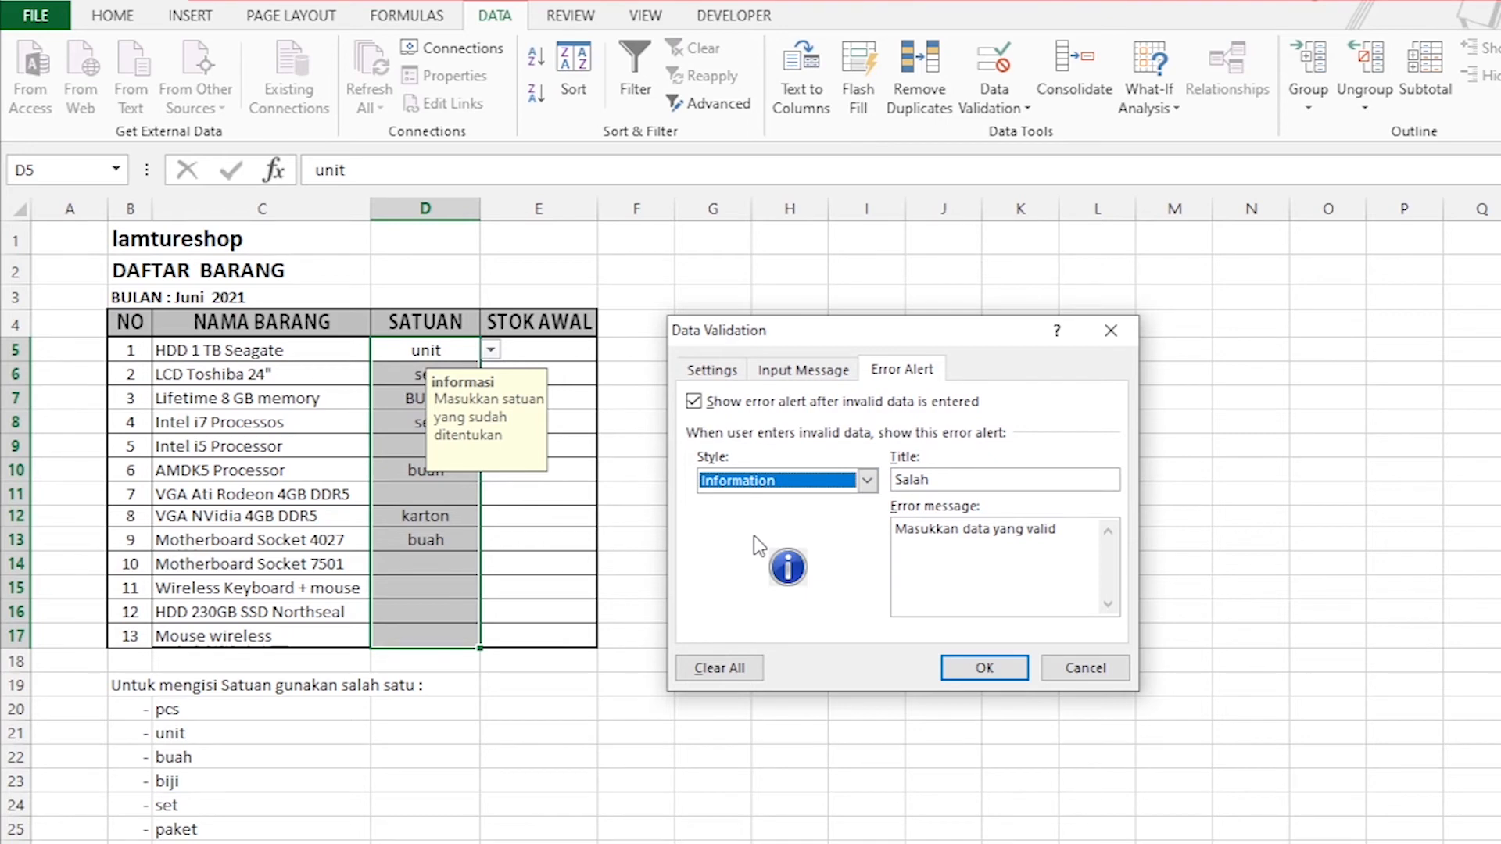
{"action": "left_click", "coordinate": [867, 481]}
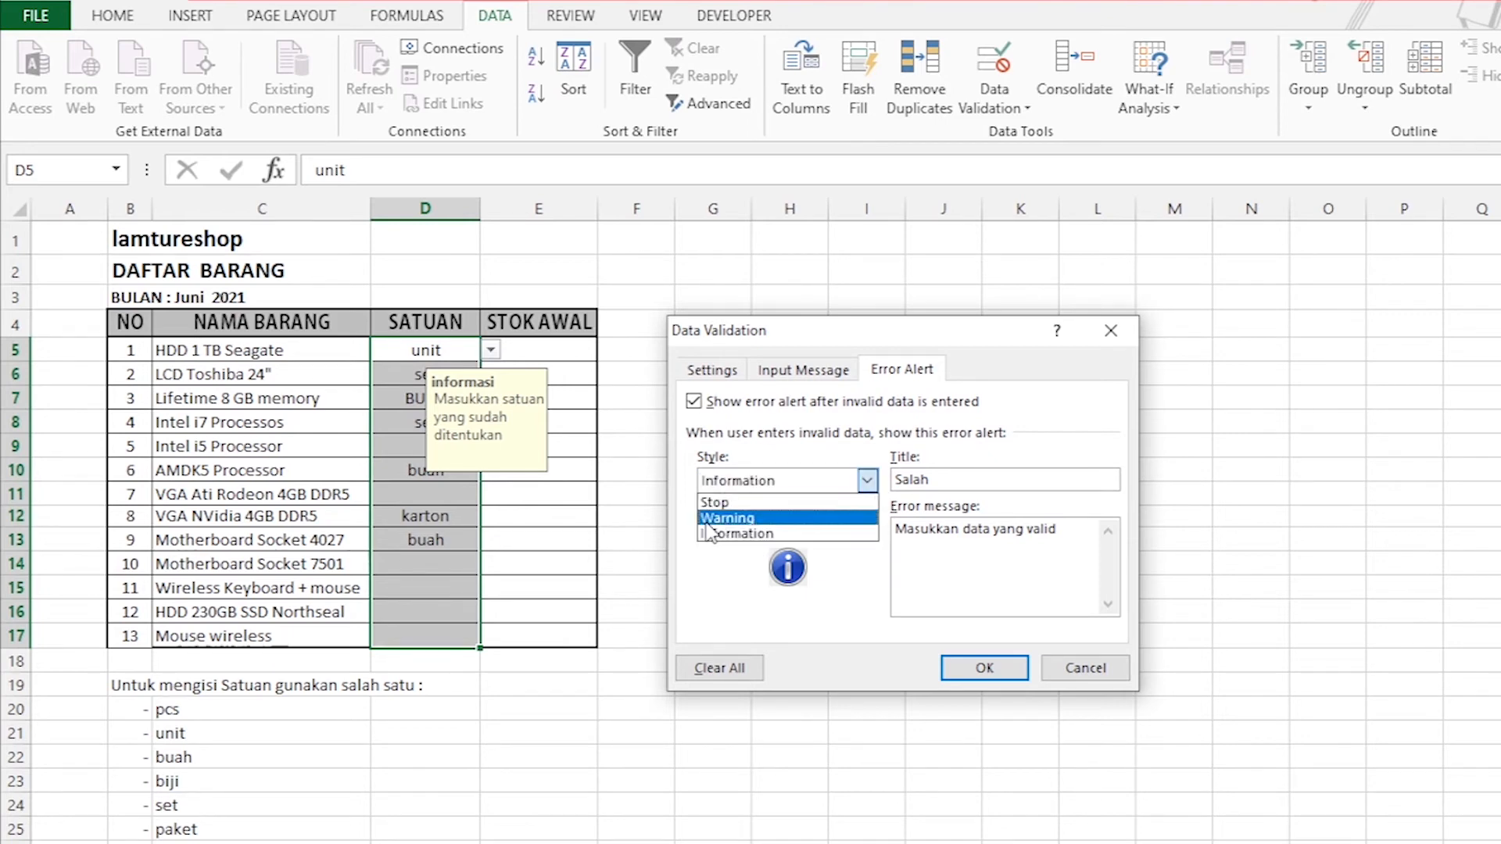
{"action": "left_click", "coordinate": [712, 517]}
{"action": "left_click", "coordinate": [866, 481]}
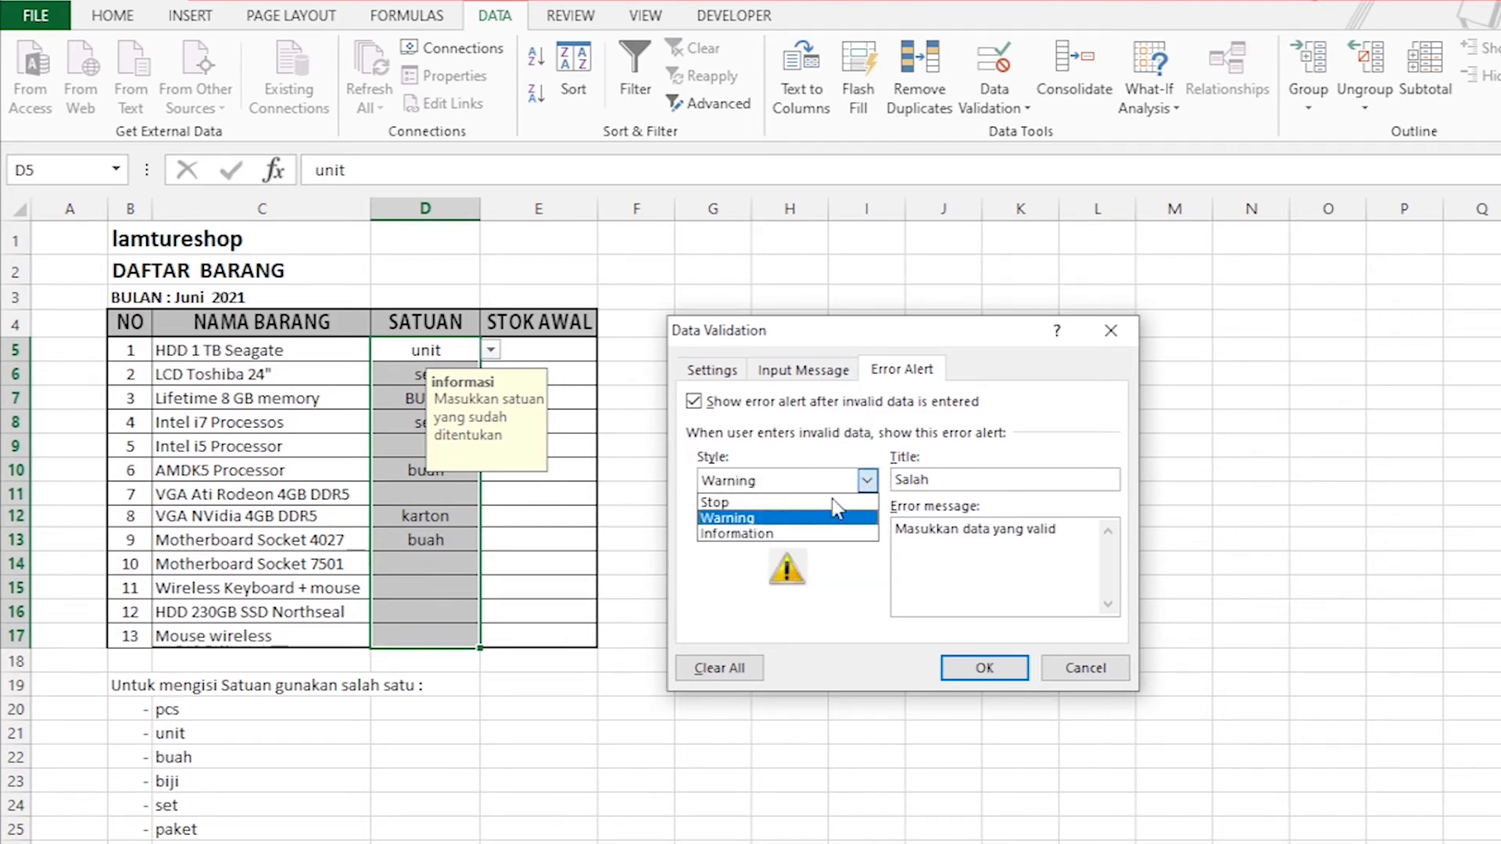
{"action": "left_click", "coordinate": [739, 534]}
{"action": "left_click", "coordinate": [866, 481]}
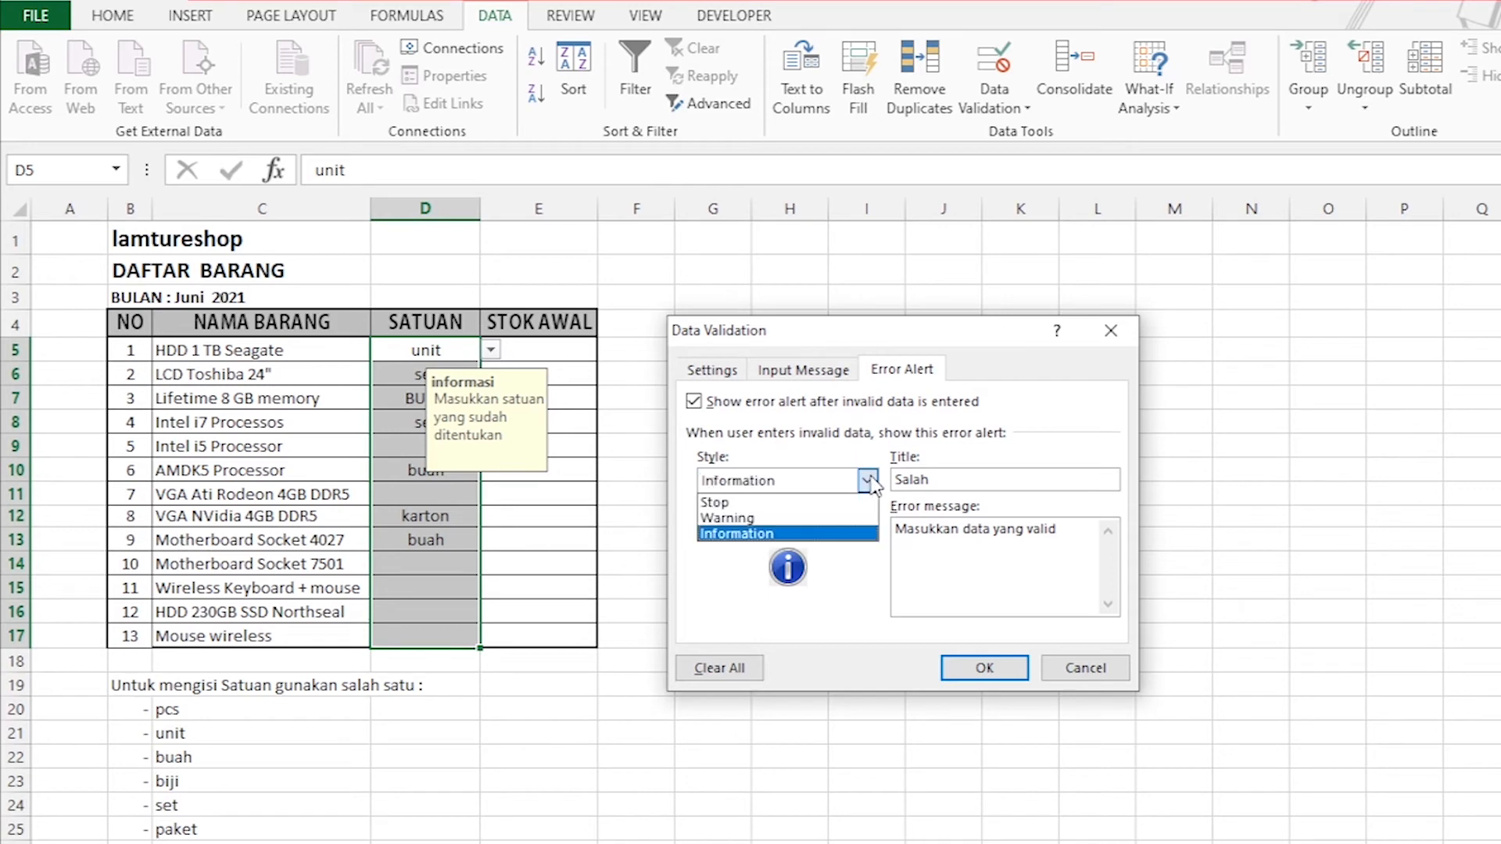
{"action": "left_click", "coordinate": [753, 503]}
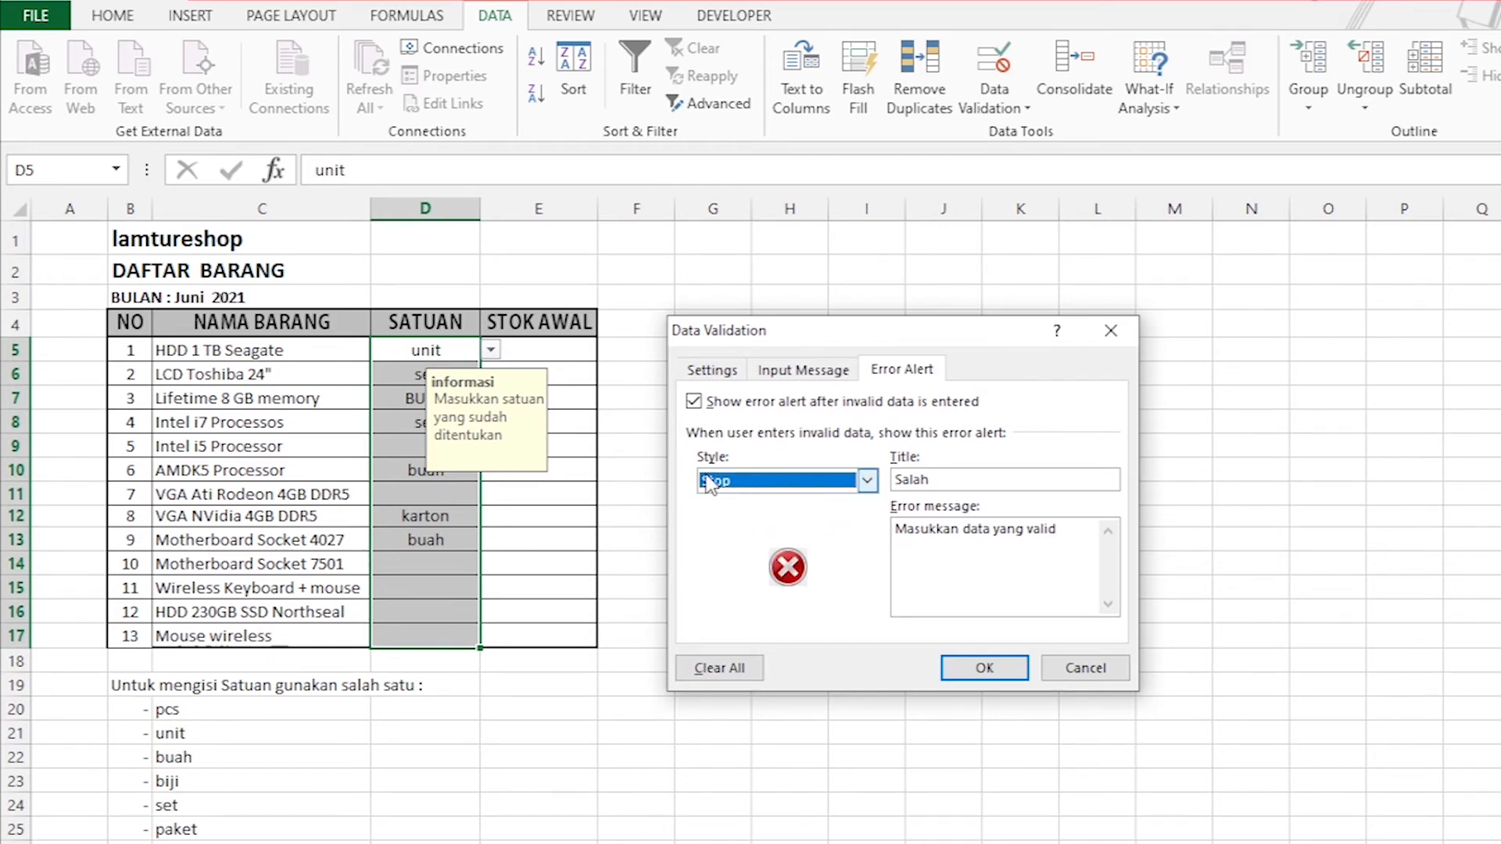
Enable Ignore blank in the list criteria of the SATUAN cells and apply the validation settings.
{"action": "left_click", "coordinate": [710, 372]}
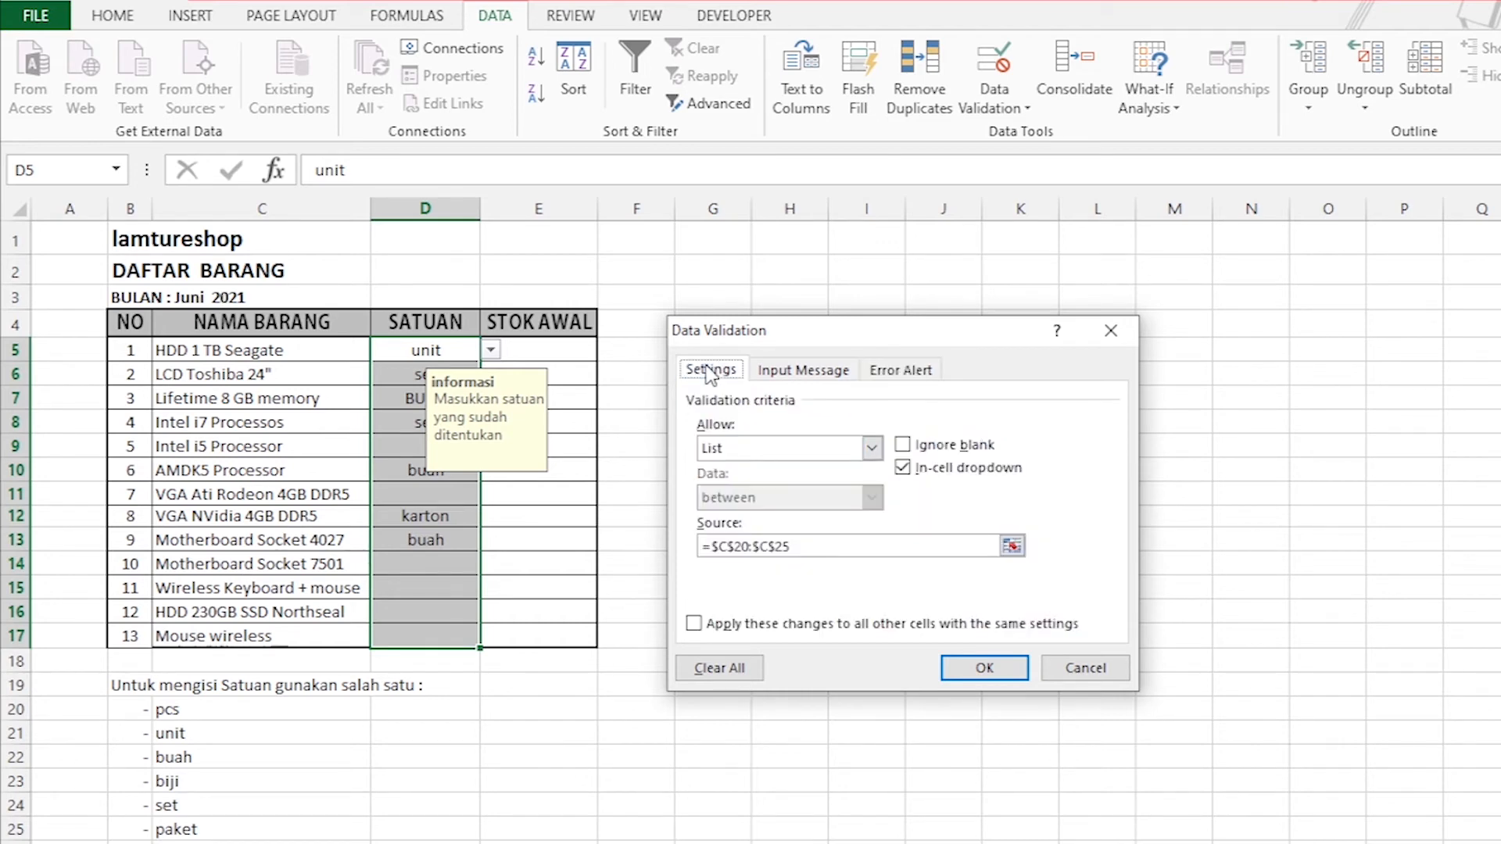
{"action": "left_click", "coordinate": [803, 371]}
{"action": "left_click", "coordinate": [710, 370]}
{"action": "left_click", "coordinate": [905, 448]}
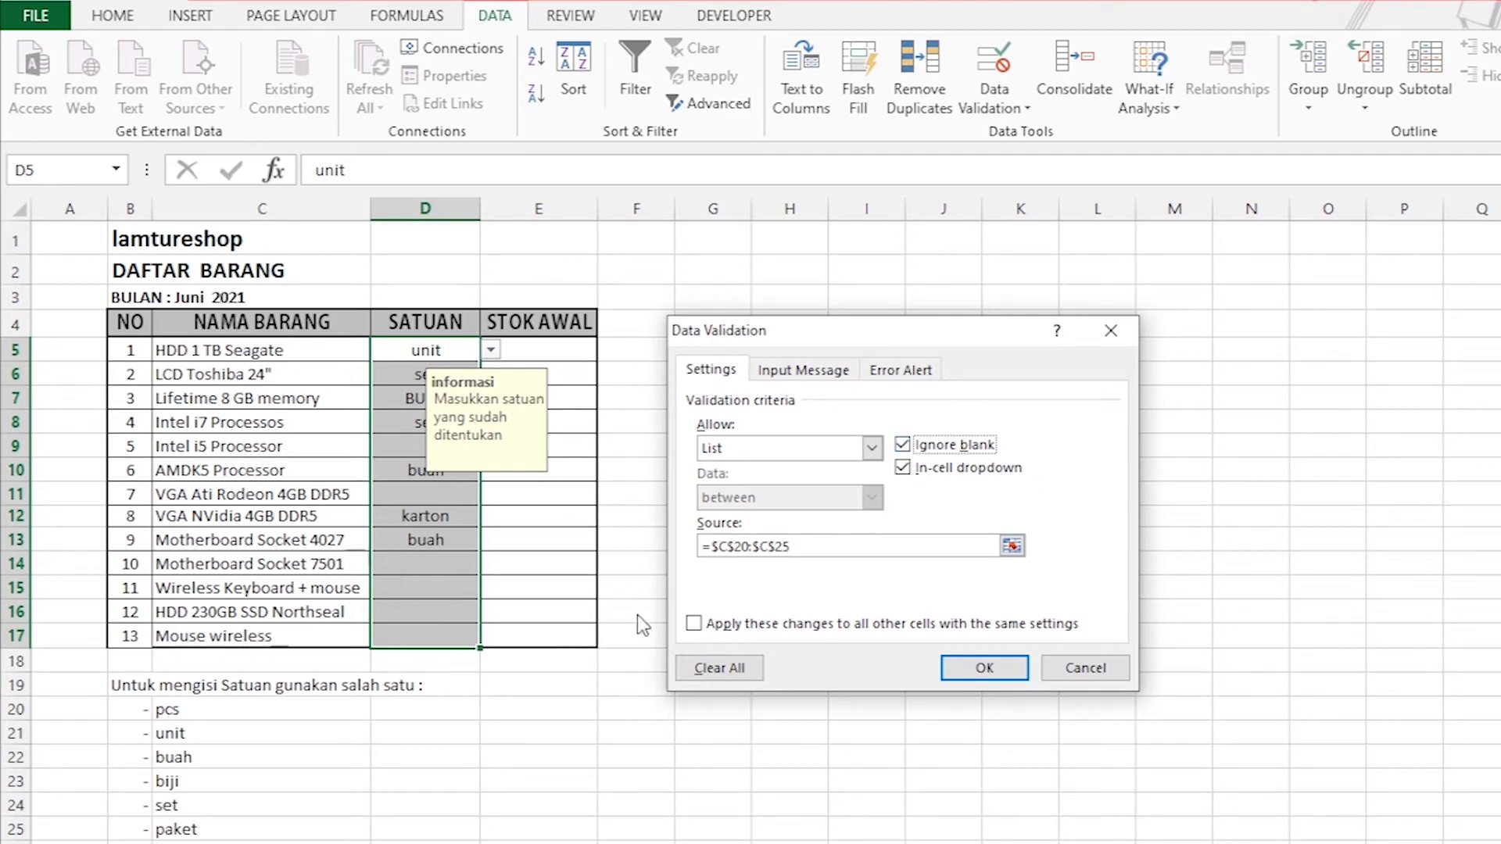
{"action": "left_click", "coordinate": [974, 670]}
Clear the SATUAN entry of VGA NVidia 4GB DDR5 in D12.
{"action": "left_click", "coordinate": [432, 595]}
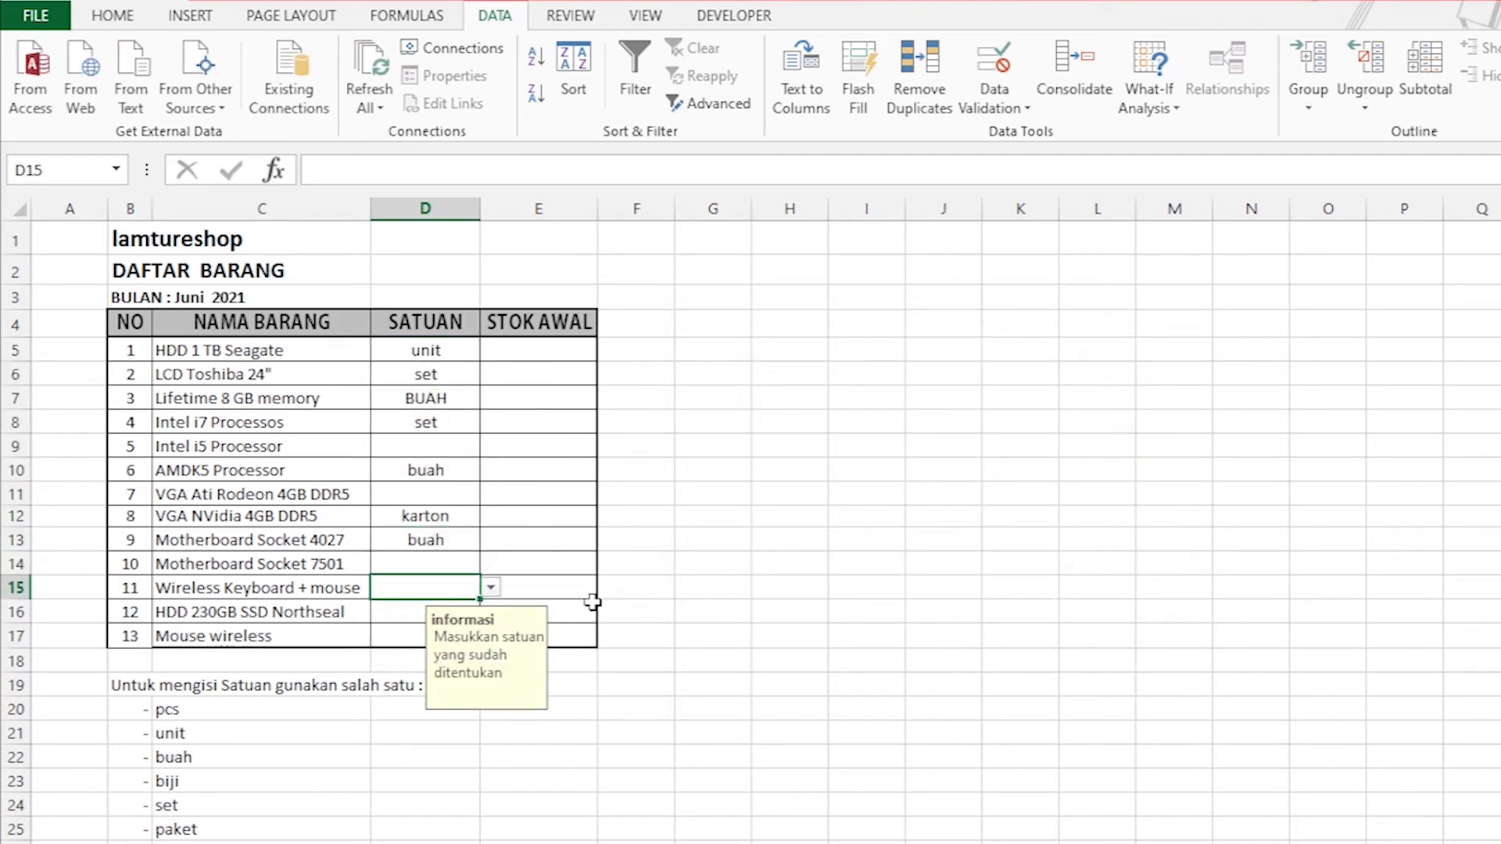
{"action": "left_click", "coordinate": [414, 517]}
{"action": "key", "text": "Delete"}
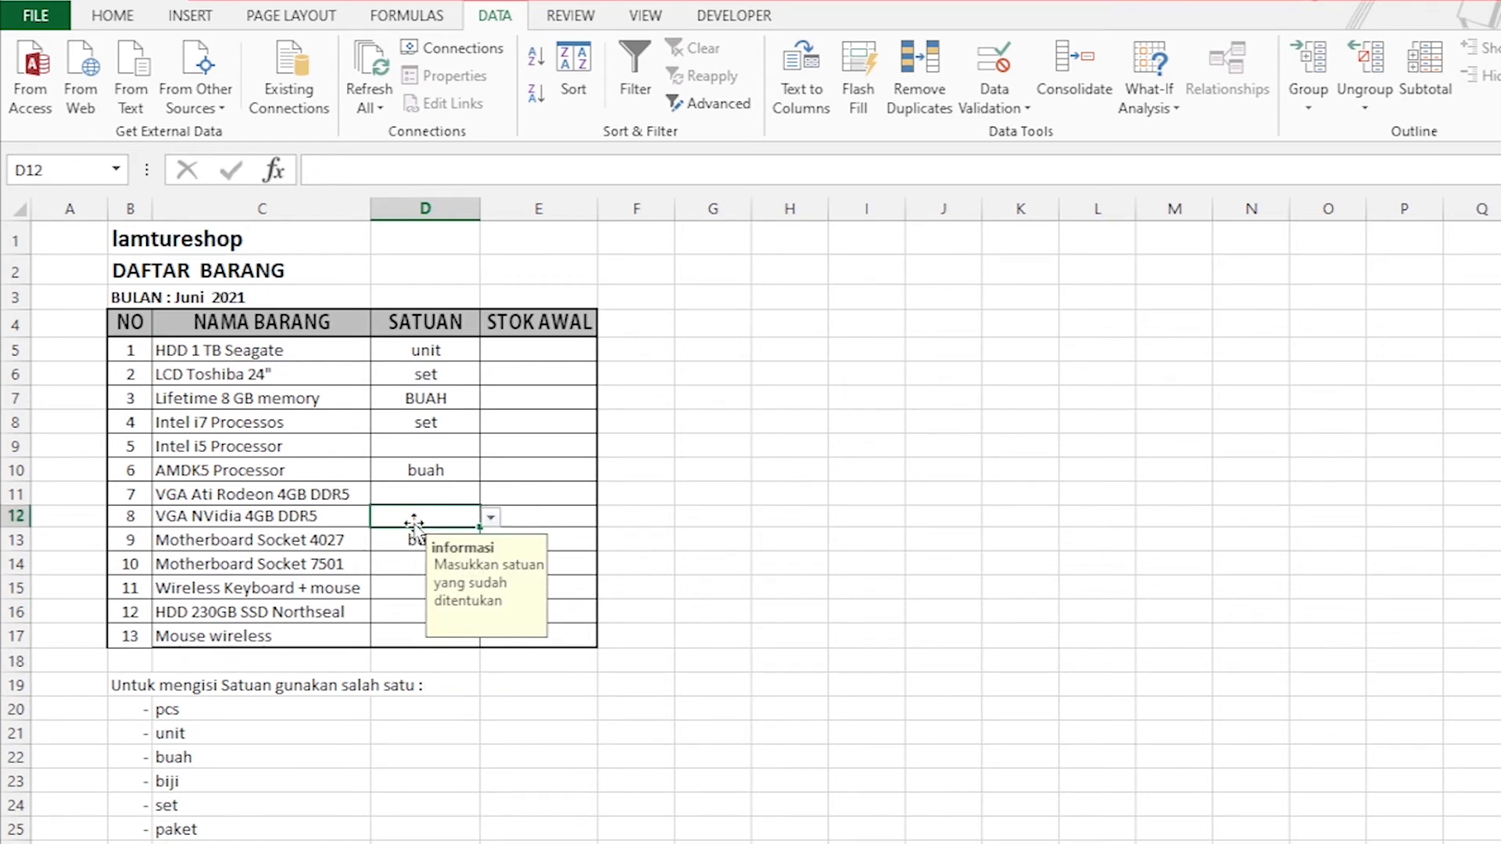
Try to enter karton as the SATUAN of Wireless Keyboard + mouse in D15, retry once, and cancel the entry.
{"action": "left_click", "coordinate": [412, 583]}
{"action": "key", "text": "F2"}
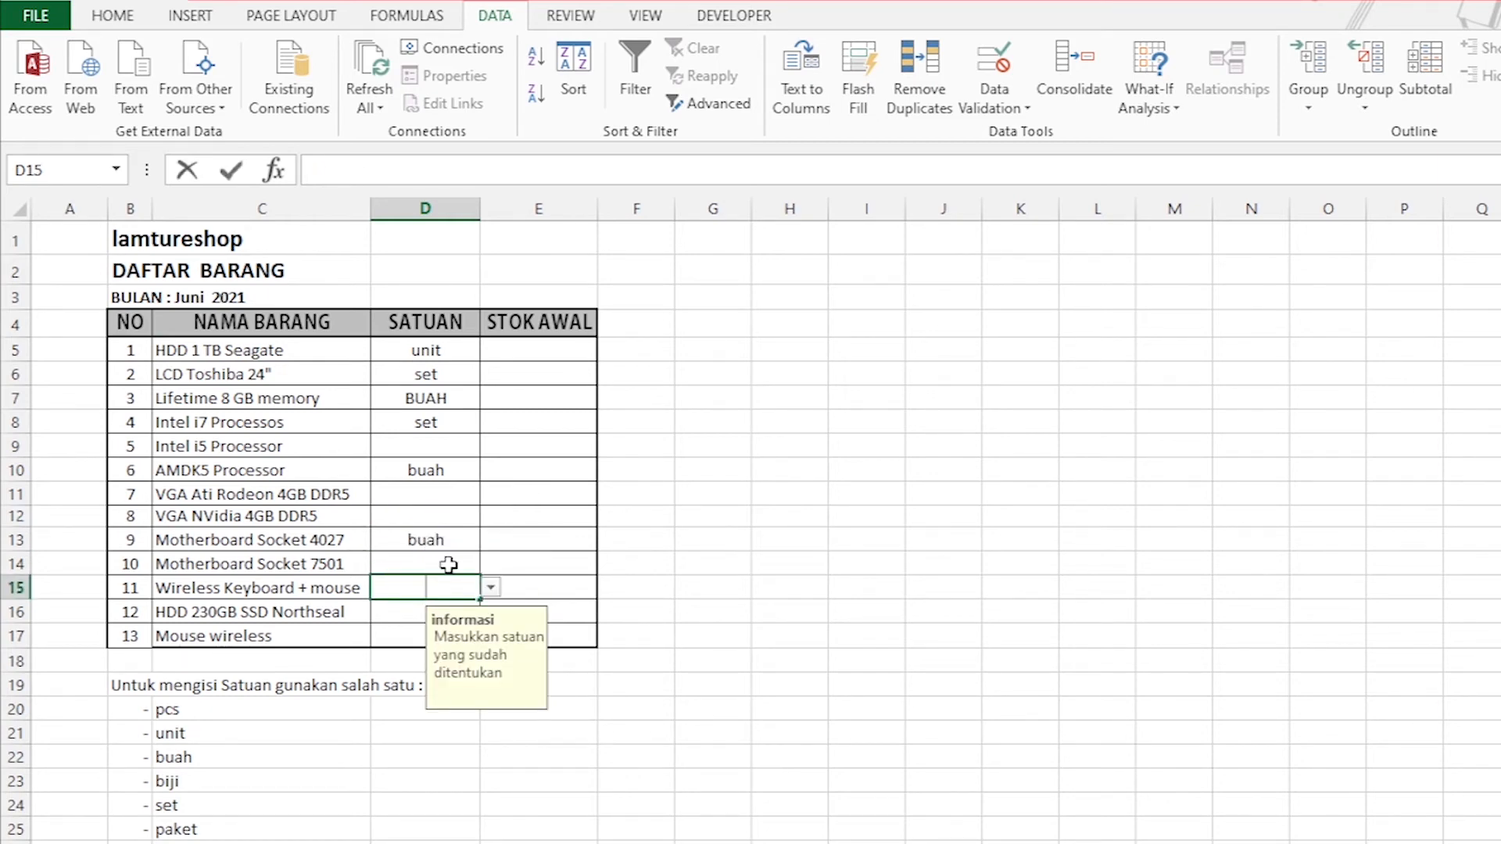
{"action": "type", "text": "karton"}
{"action": "key", "text": "Return"}
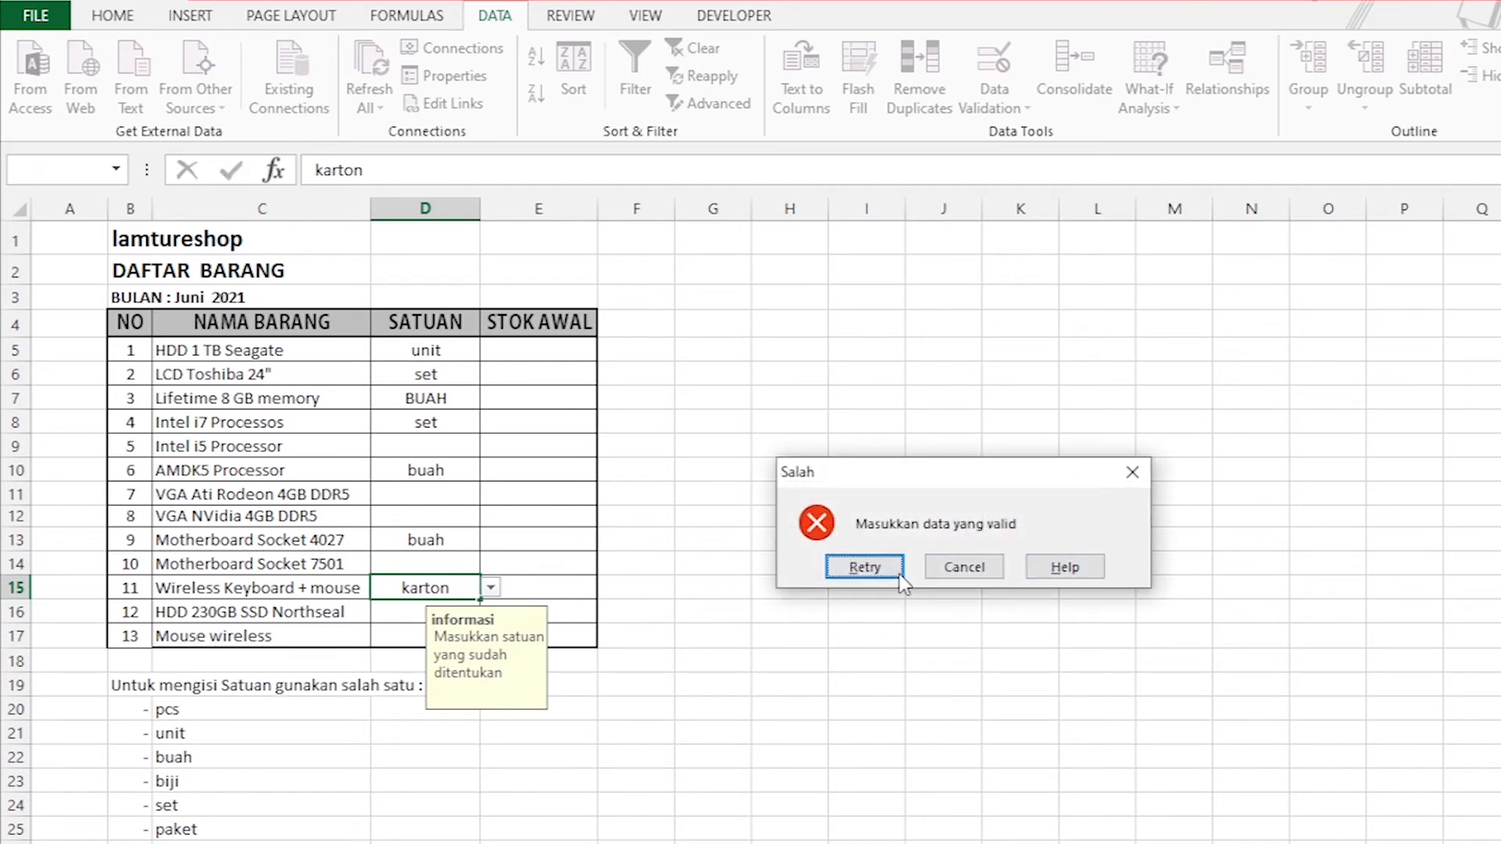
{"action": "left_click", "coordinate": [858, 582]}
{"action": "left_click", "coordinate": [396, 623]}
{"action": "left_click", "coordinate": [961, 569]}
{"action": "left_click", "coordinate": [428, 488]}
{"action": "left_click", "coordinate": [417, 589]}
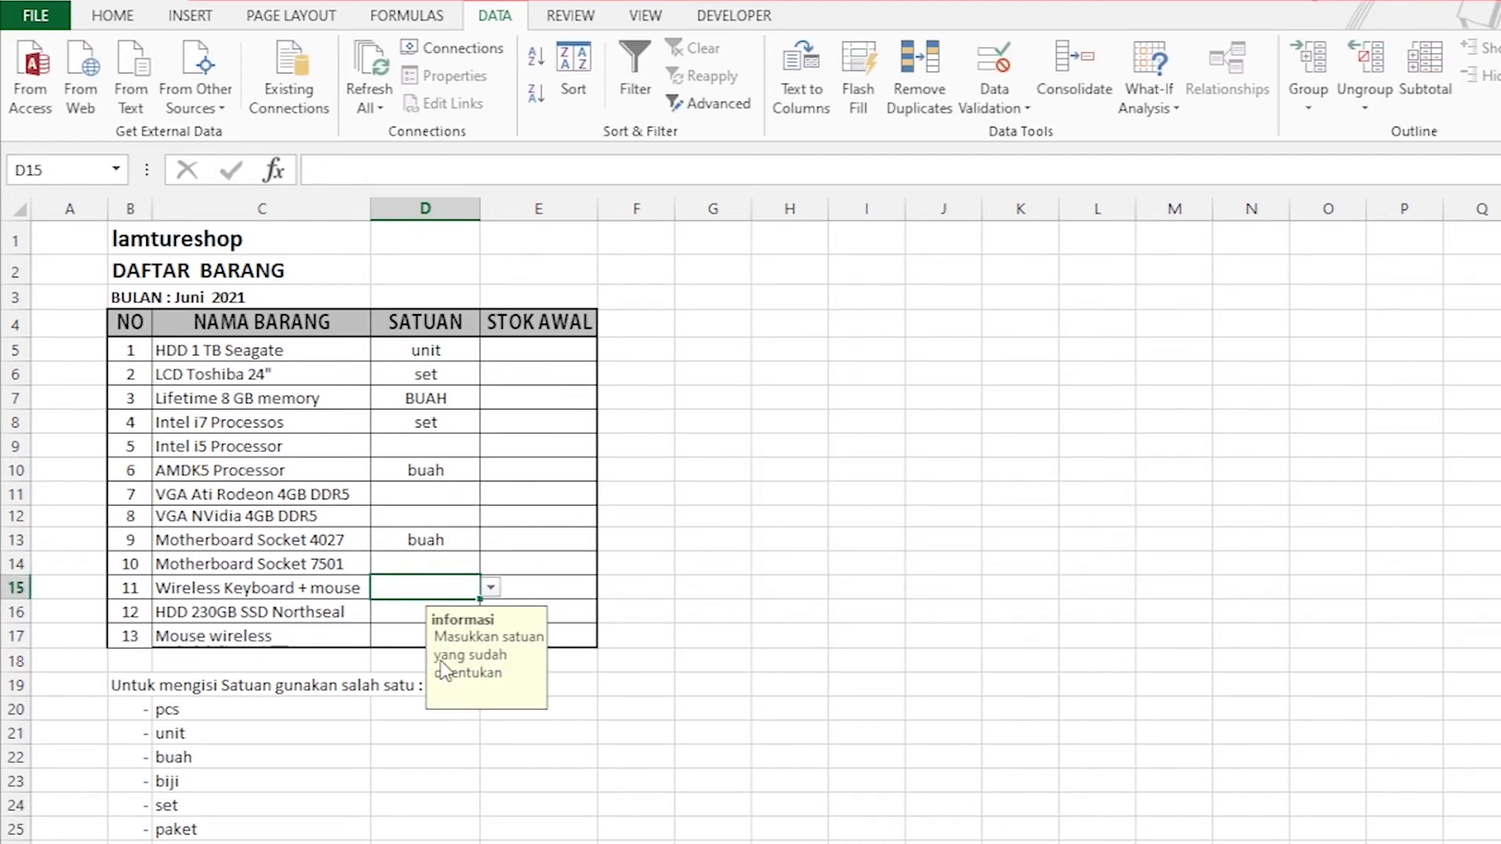
Review the available error alert styles for the SATUAN cells D5:D17 and close the validation settings without changes.
{"action": "left_click_drag", "start_coordinate": [443, 353], "coordinate": [446, 630]}
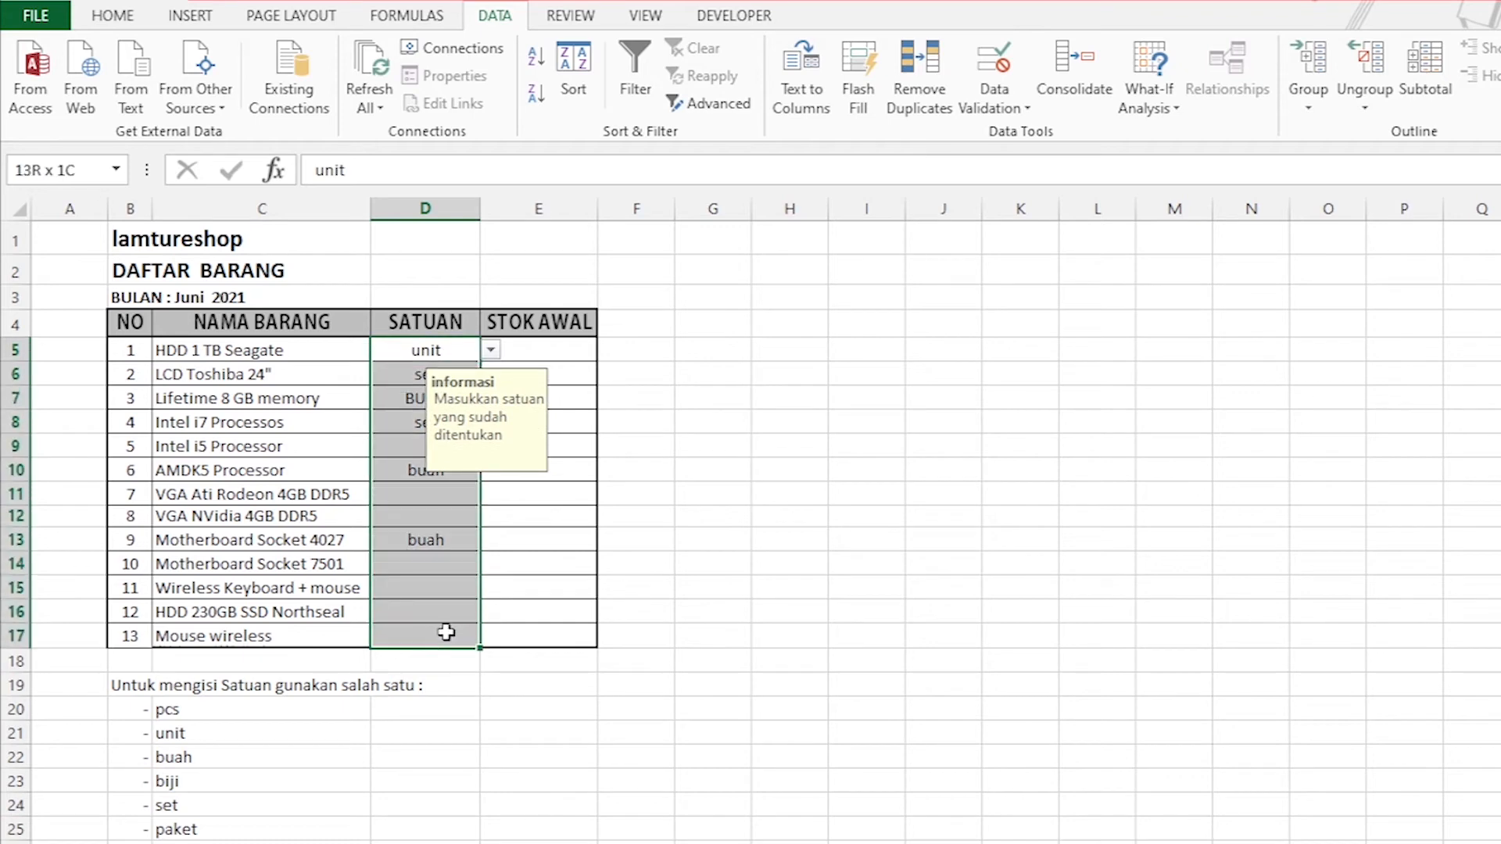
{"action": "left_click", "coordinate": [1009, 108]}
{"action": "left_click", "coordinate": [1044, 146]}
{"action": "left_click", "coordinate": [903, 369]}
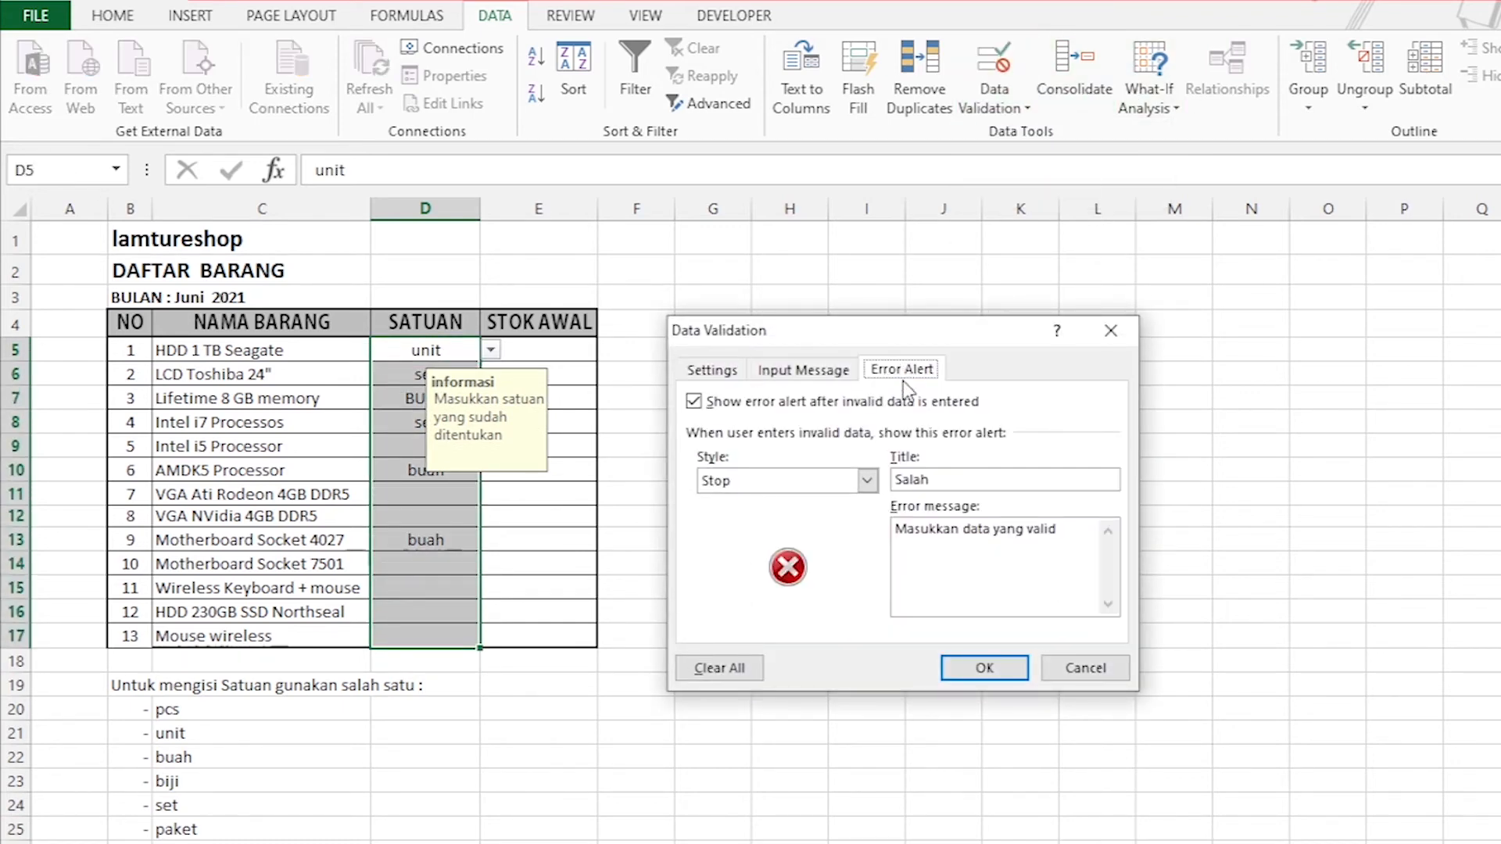
{"action": "left_click", "coordinate": [867, 480]}
{"action": "left_click", "coordinate": [868, 482]}
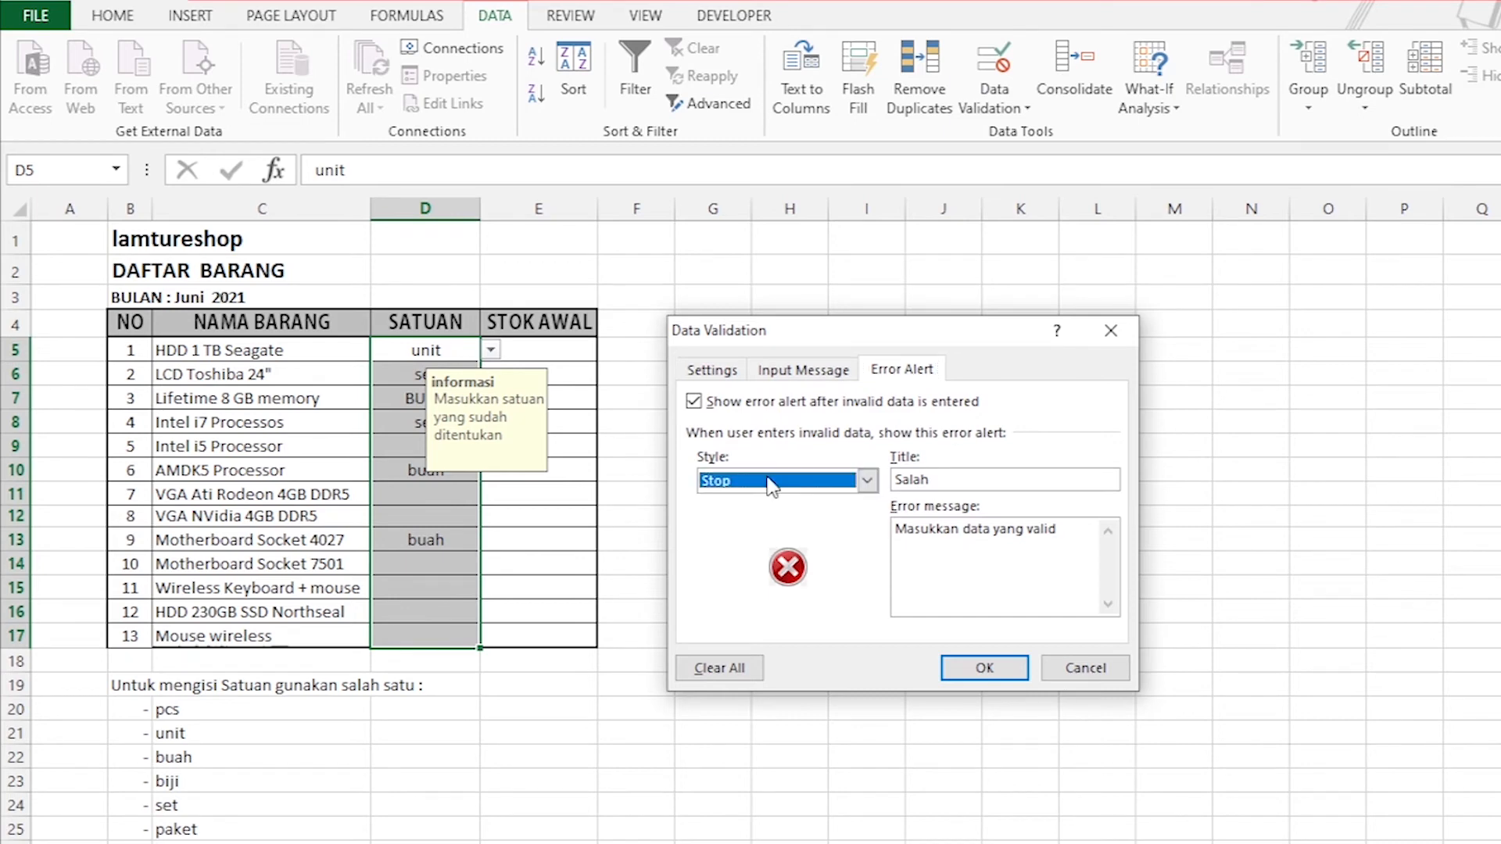
{"action": "left_click", "coordinate": [868, 482]}
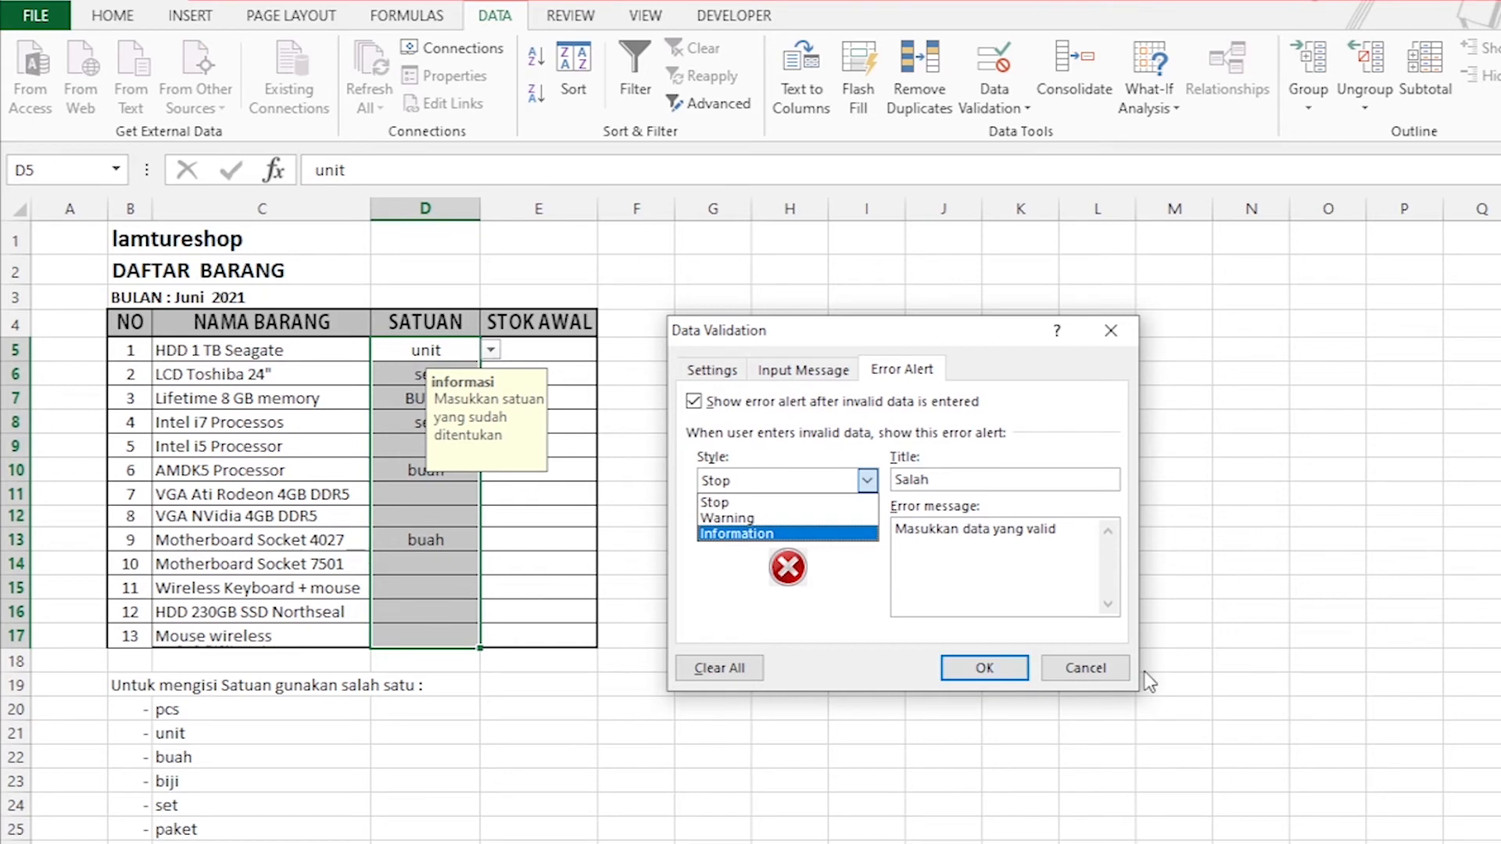
{"action": "left_click", "coordinate": [1089, 671]}
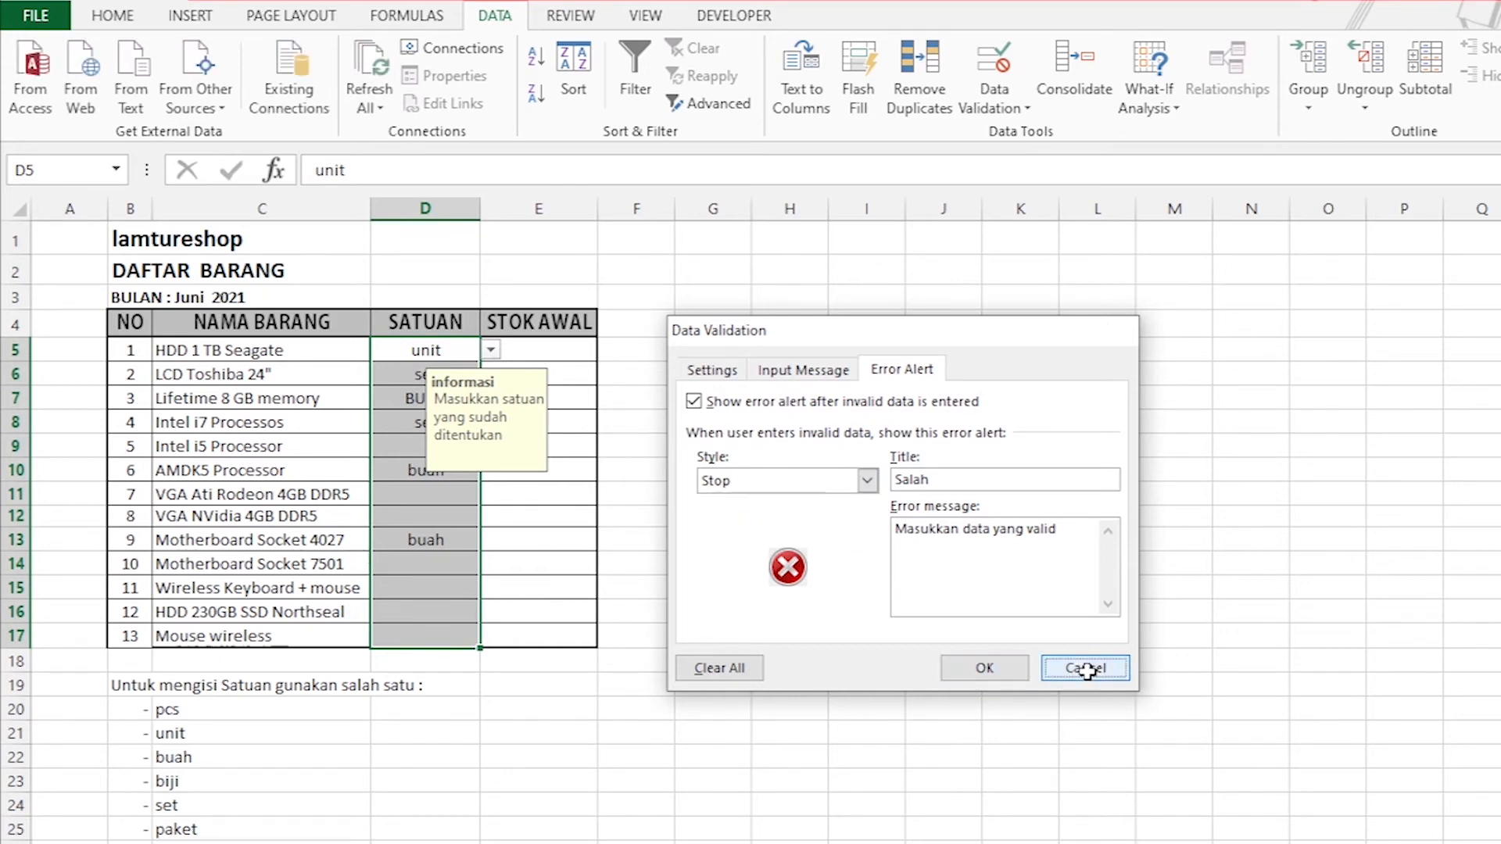
{"action": "left_click", "coordinate": [1088, 671]}
{"action": "left_click", "coordinate": [844, 450]}
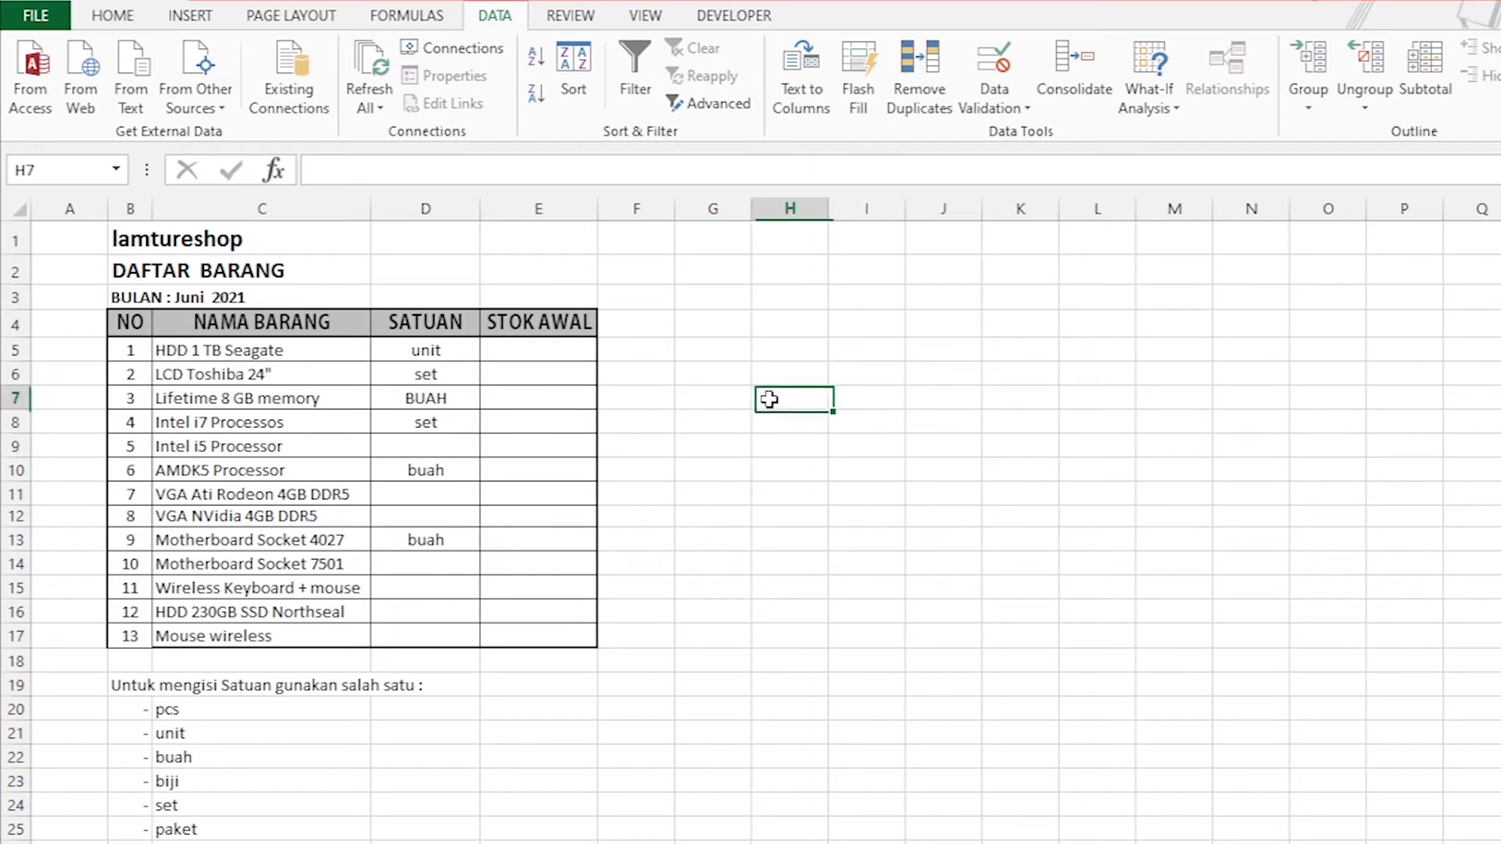
Open the data validation settings for the STOK AWAL cells E5:E17 and allow Whole number.
{"action": "left_click", "coordinate": [523, 345]}
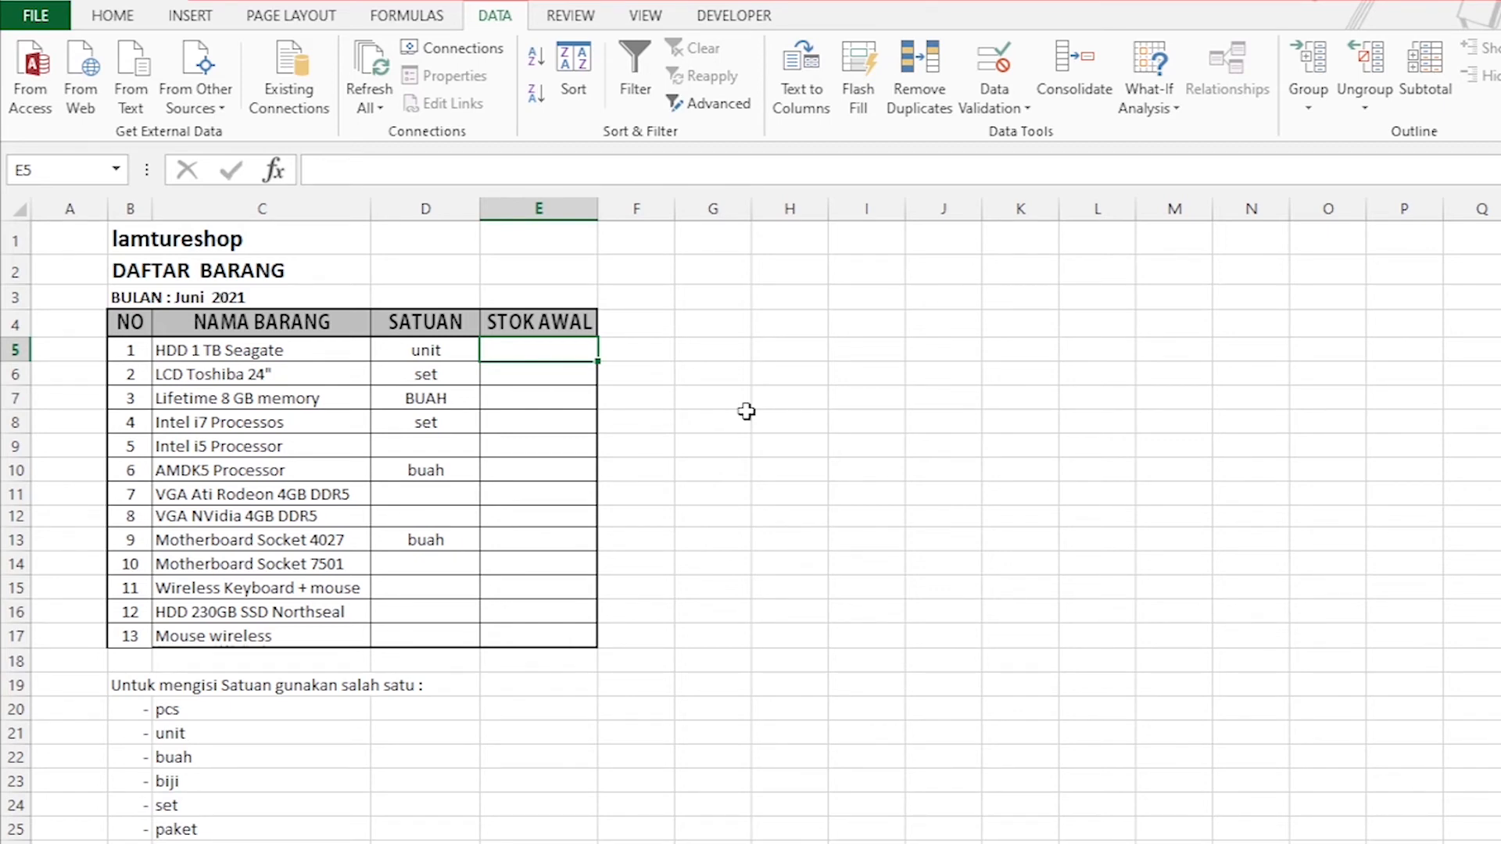
{"action": "left_click", "coordinate": [759, 551]}
{"action": "left_click_drag", "start_coordinate": [550, 348], "coordinate": [536, 637]}
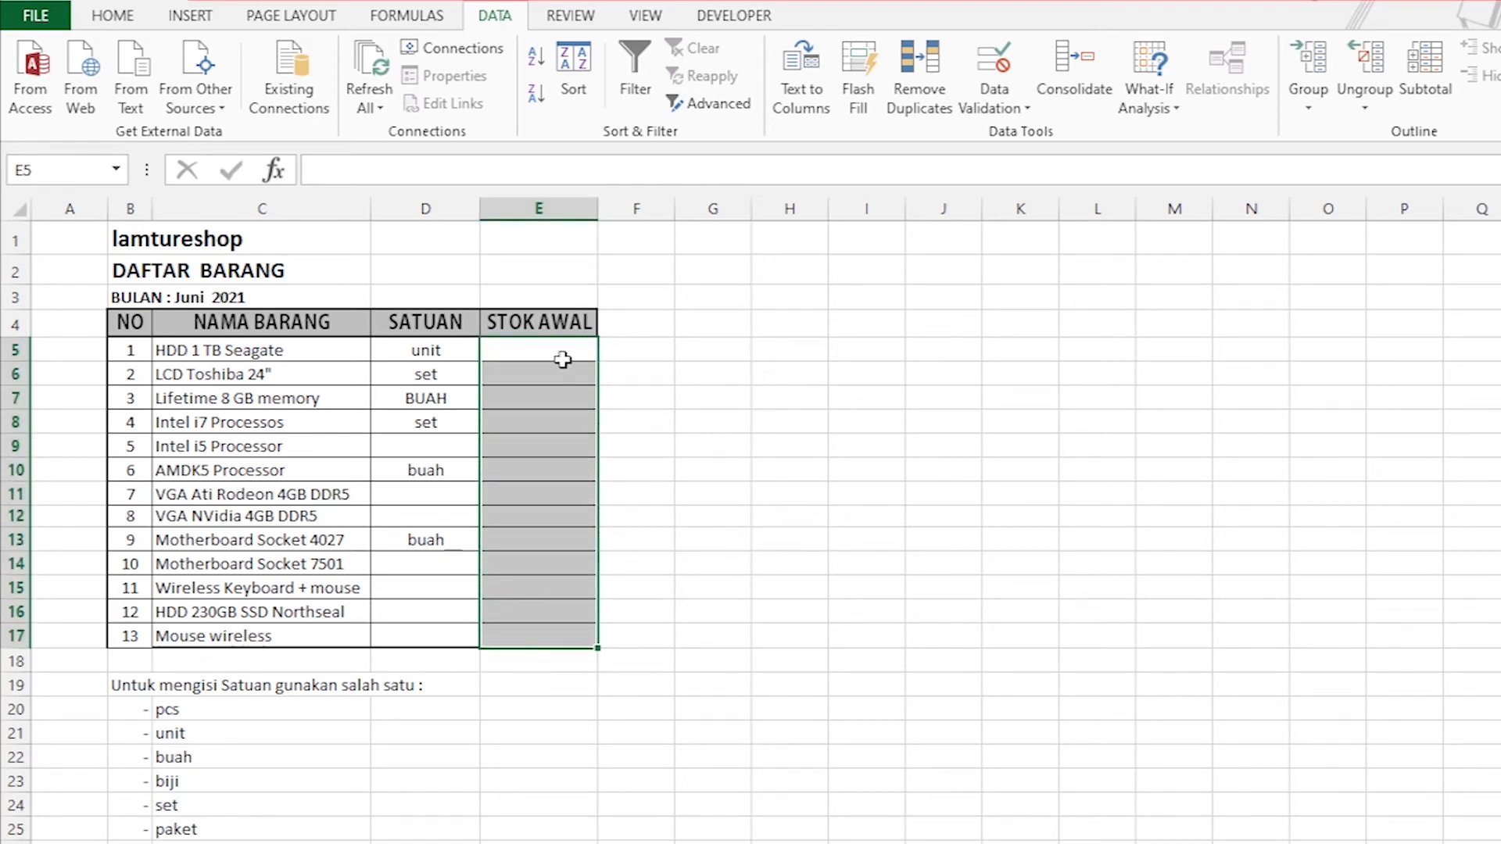
{"action": "left_click", "coordinate": [1024, 109]}
{"action": "left_click", "coordinate": [1040, 136]}
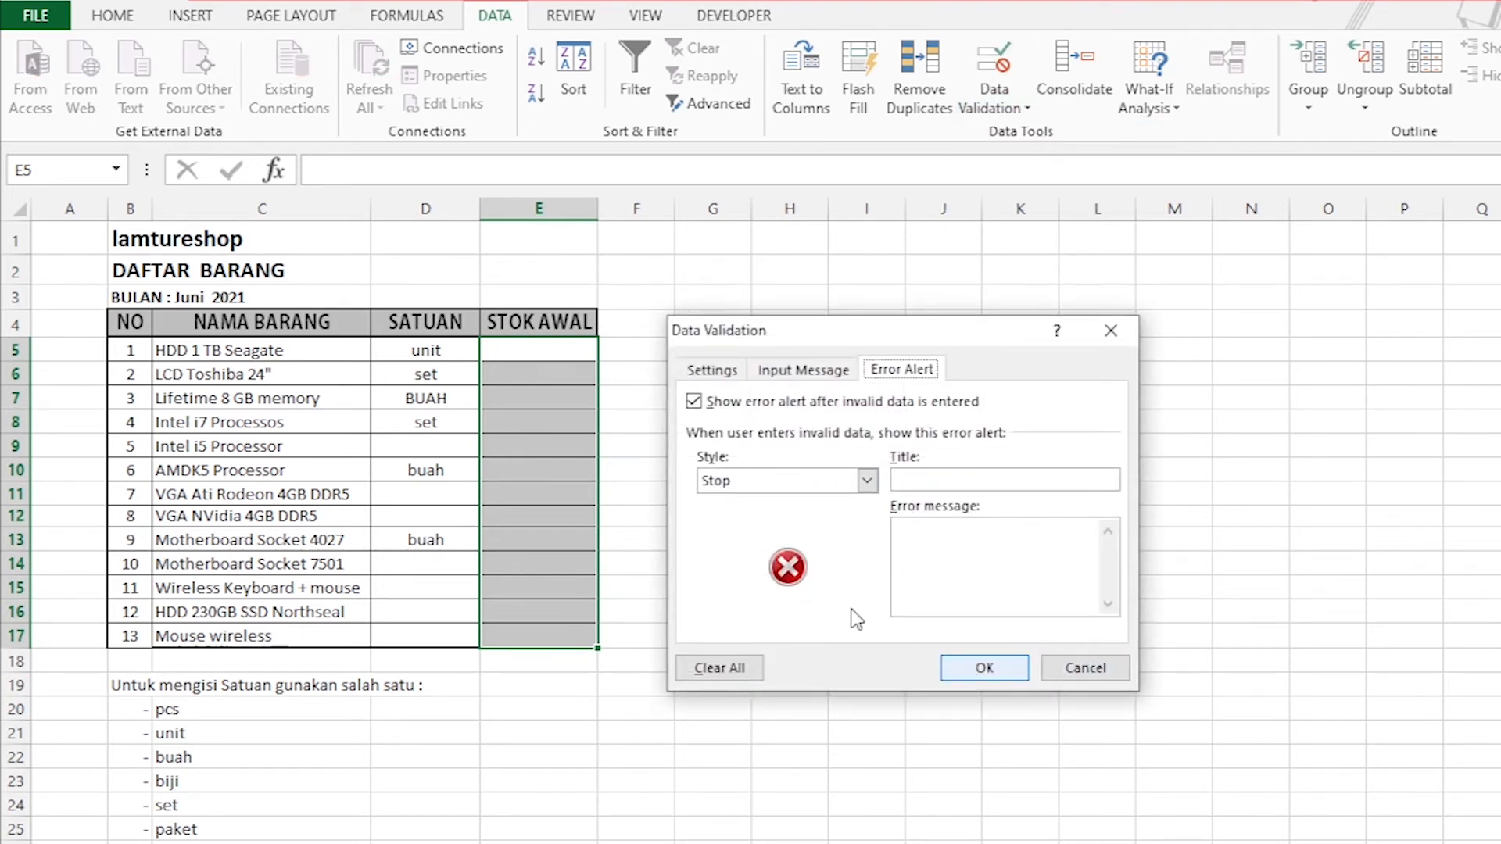
{"action": "left_click", "coordinate": [711, 373]}
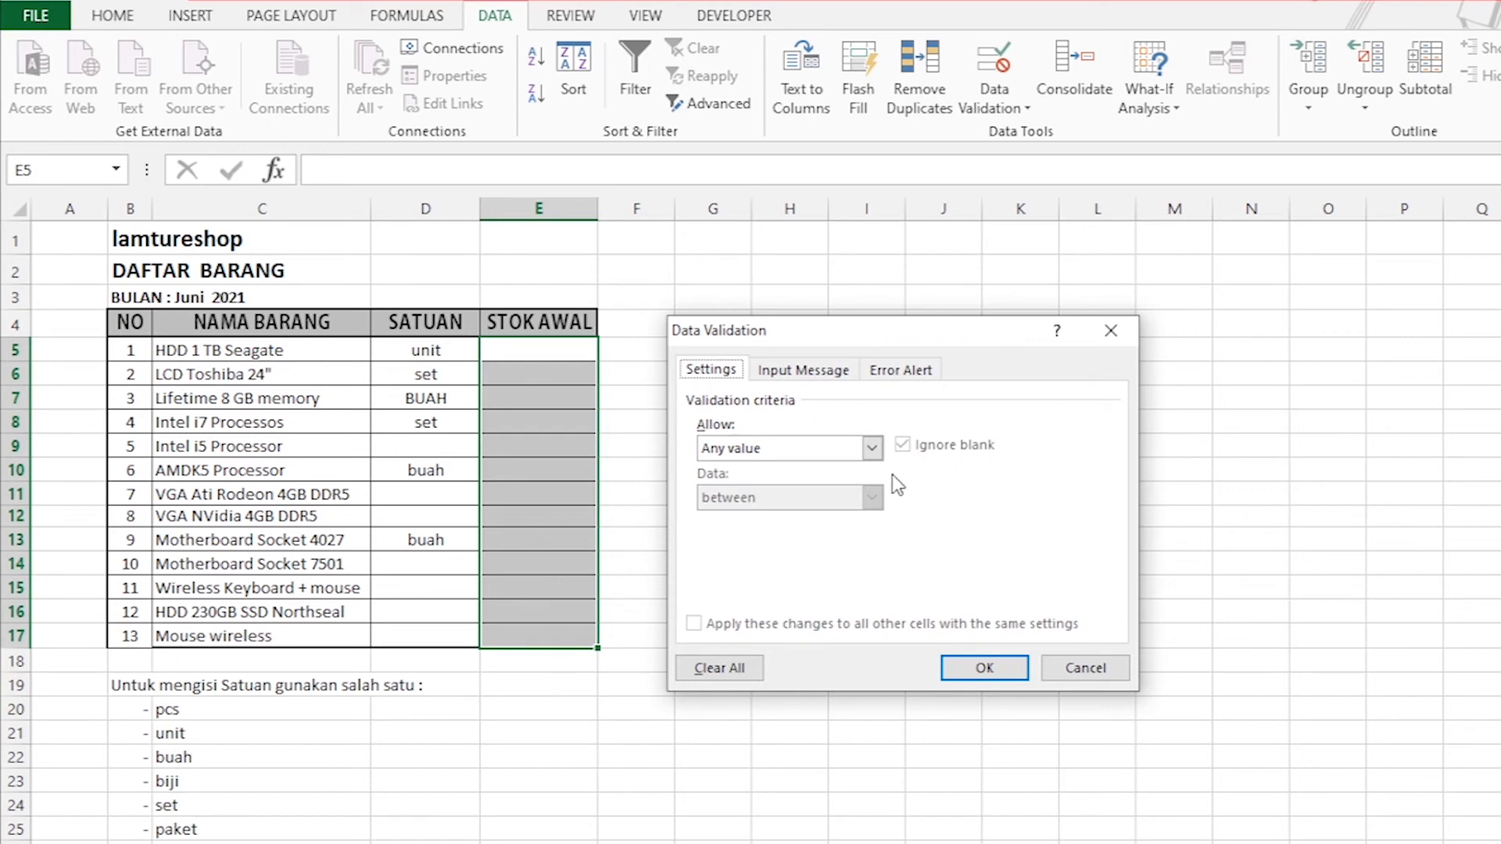
{"action": "left_click", "coordinate": [871, 449]}
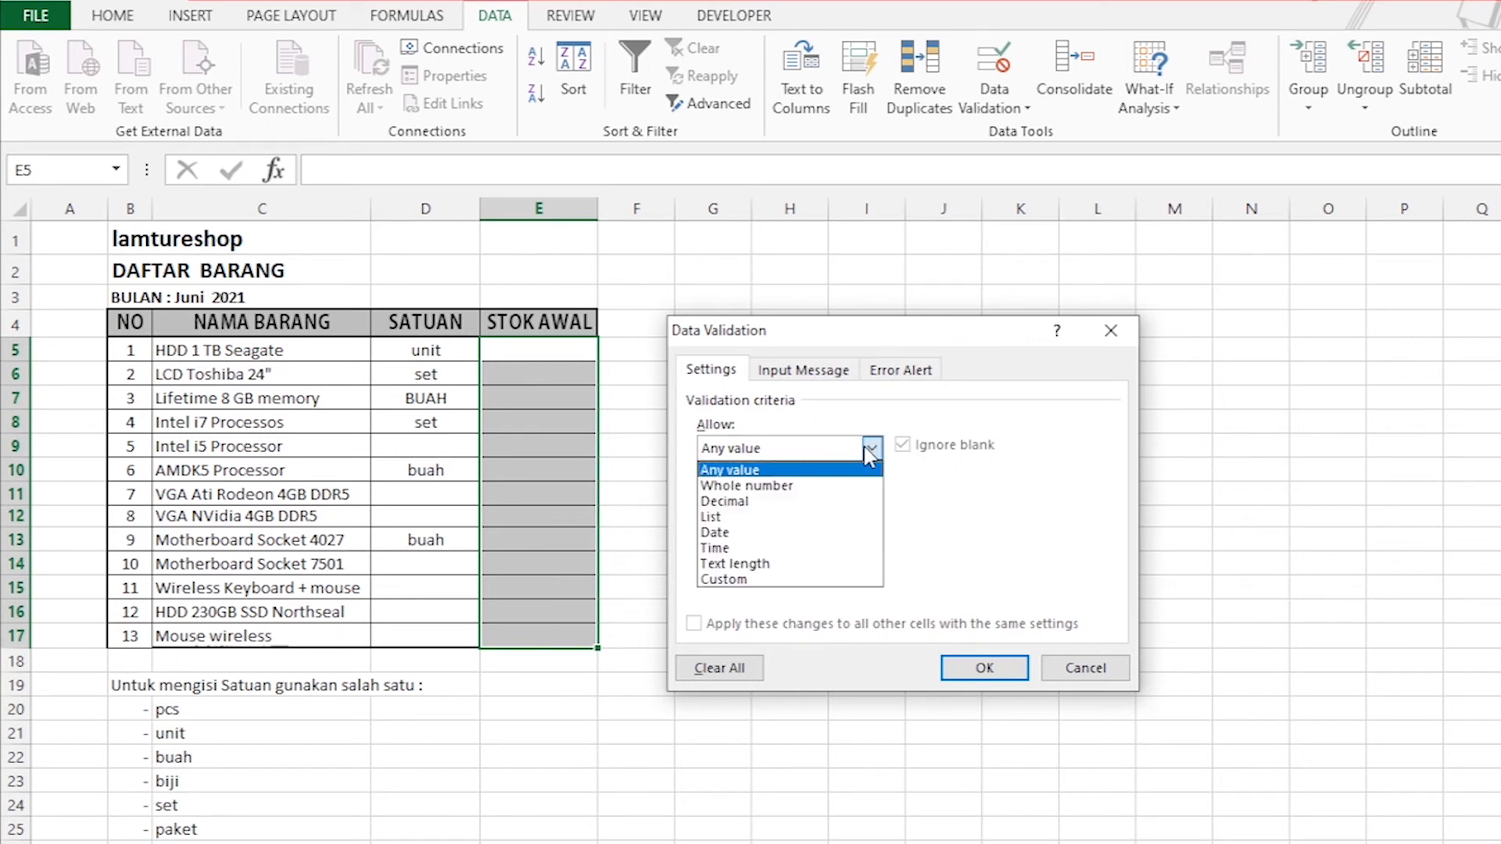
{"action": "left_click", "coordinate": [784, 485]}
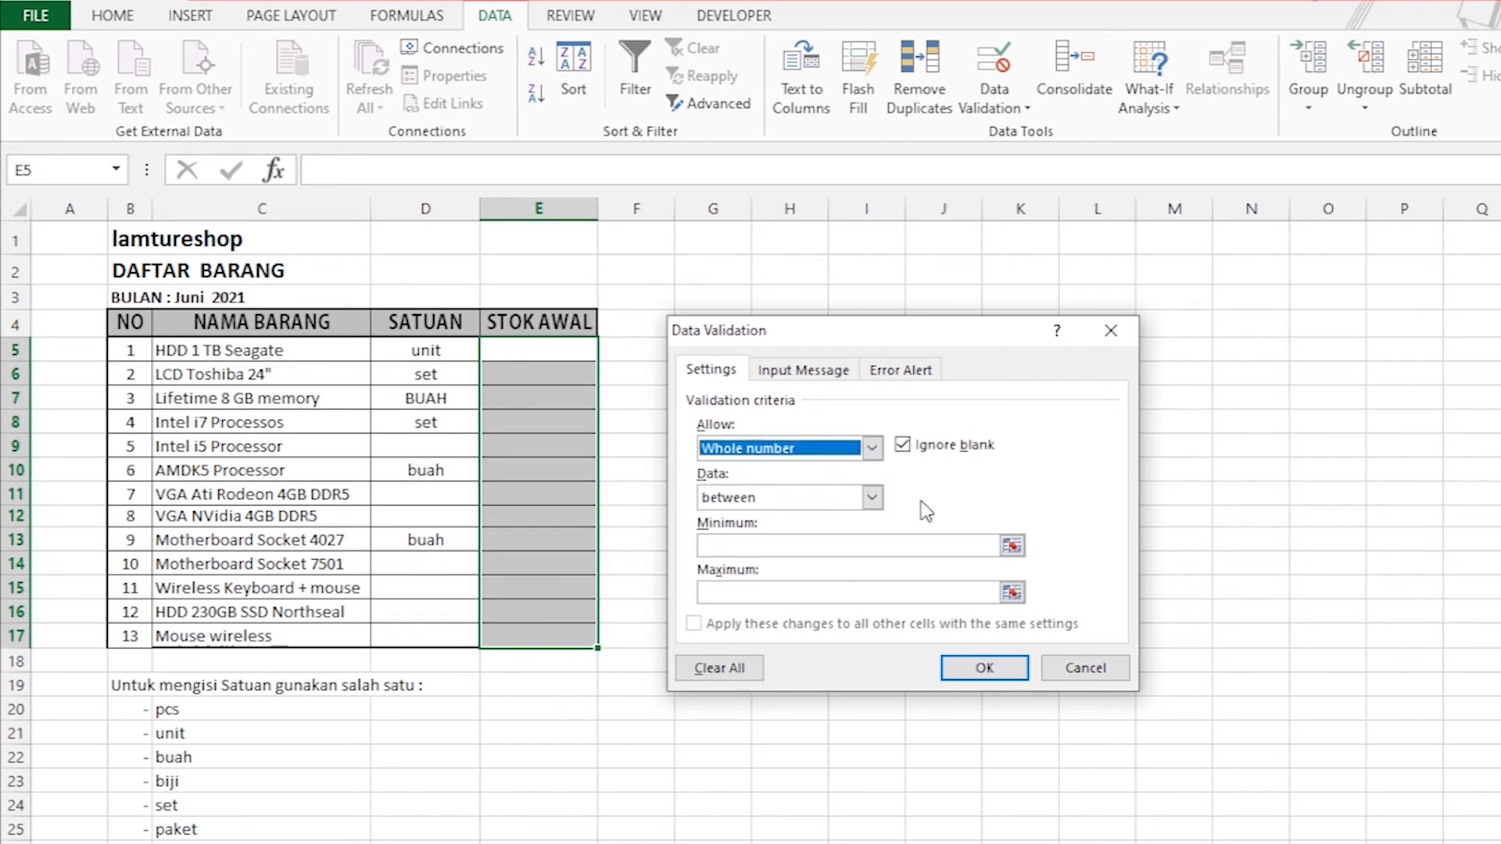
Compare the List, Whole number and Decimal validation types for the STOK AWAL cells and return to Whole number.
{"action": "left_click", "coordinate": [871, 448]}
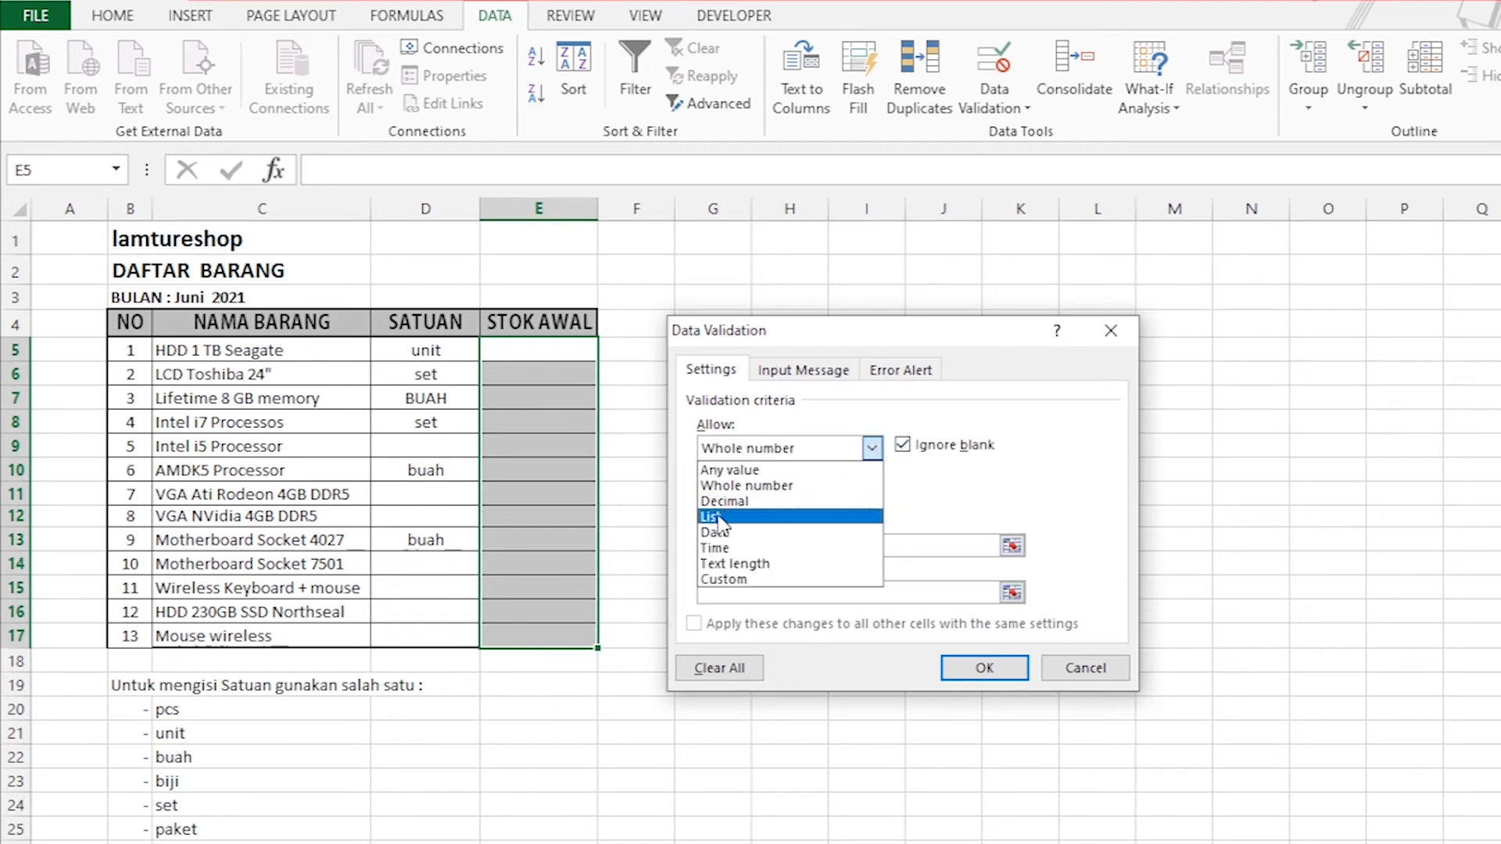
{"action": "left_click", "coordinate": [721, 520]}
{"action": "left_click", "coordinate": [871, 448]}
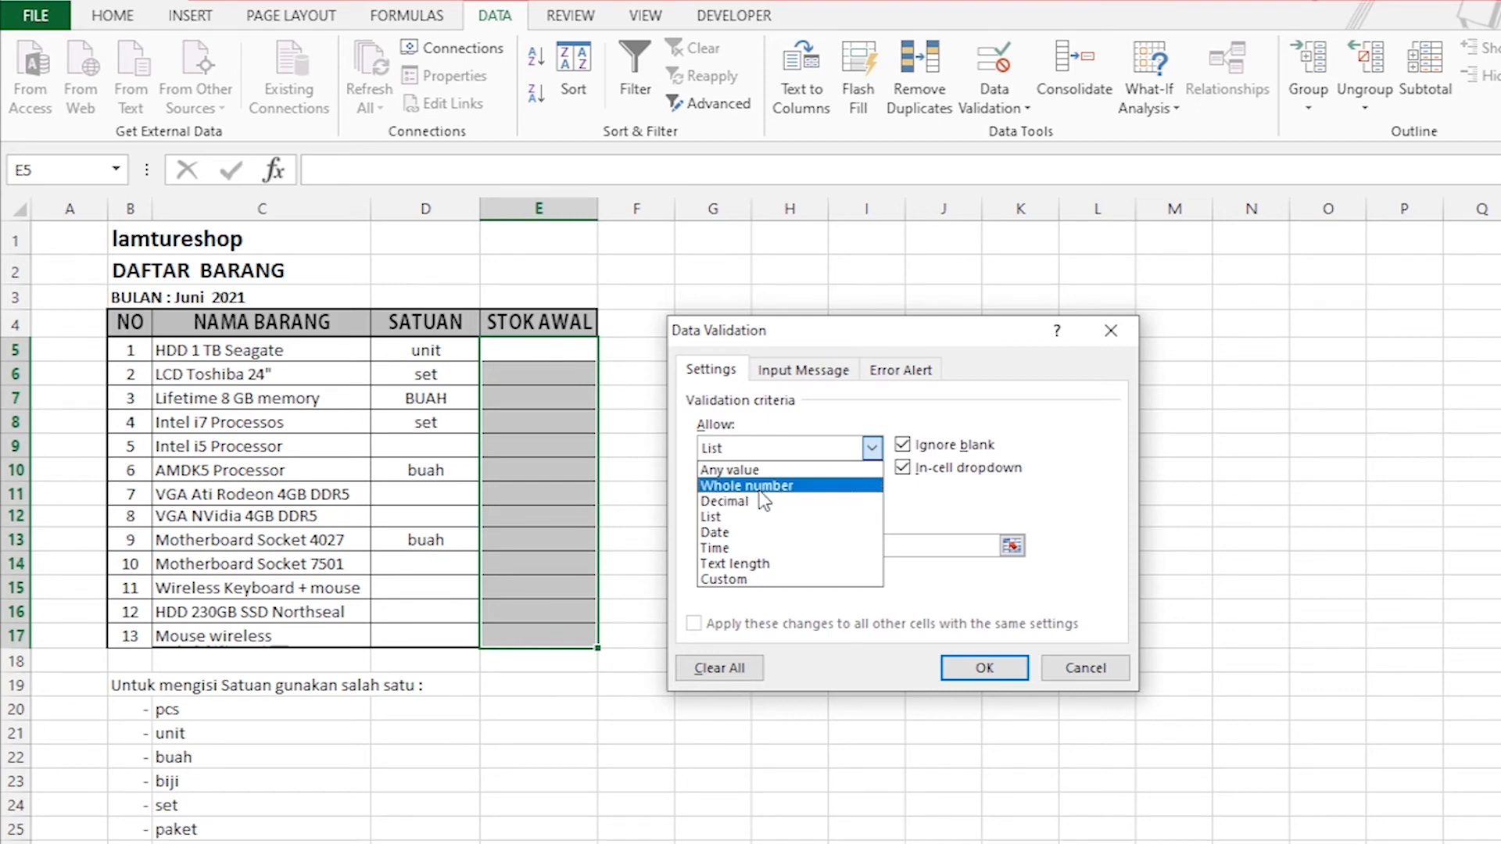
{"action": "left_click", "coordinate": [760, 493]}
{"action": "left_click", "coordinate": [871, 449]}
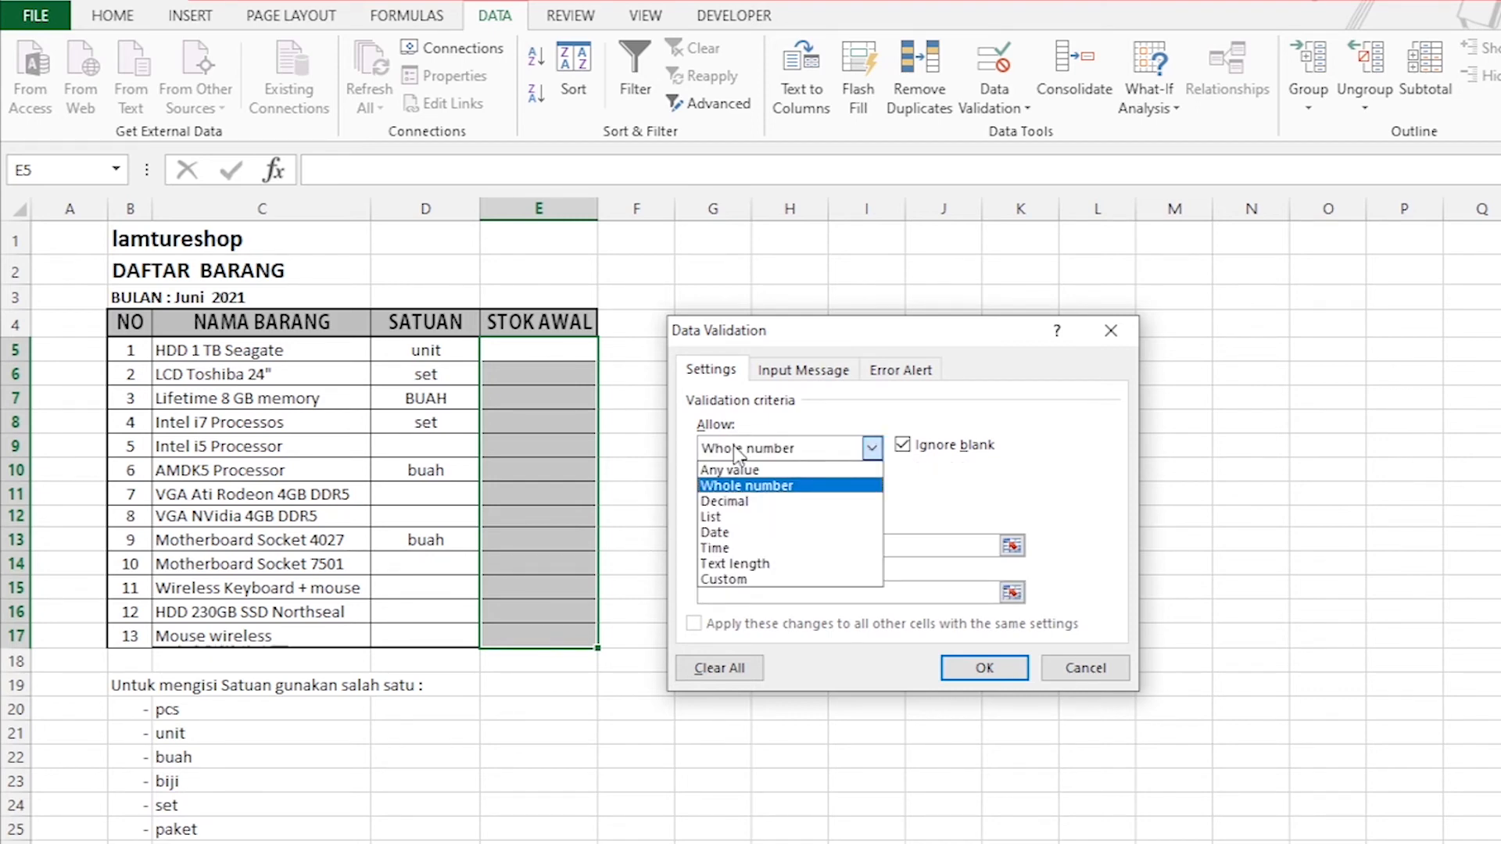
{"action": "left_click", "coordinate": [744, 504]}
{"action": "left_click", "coordinate": [871, 449]}
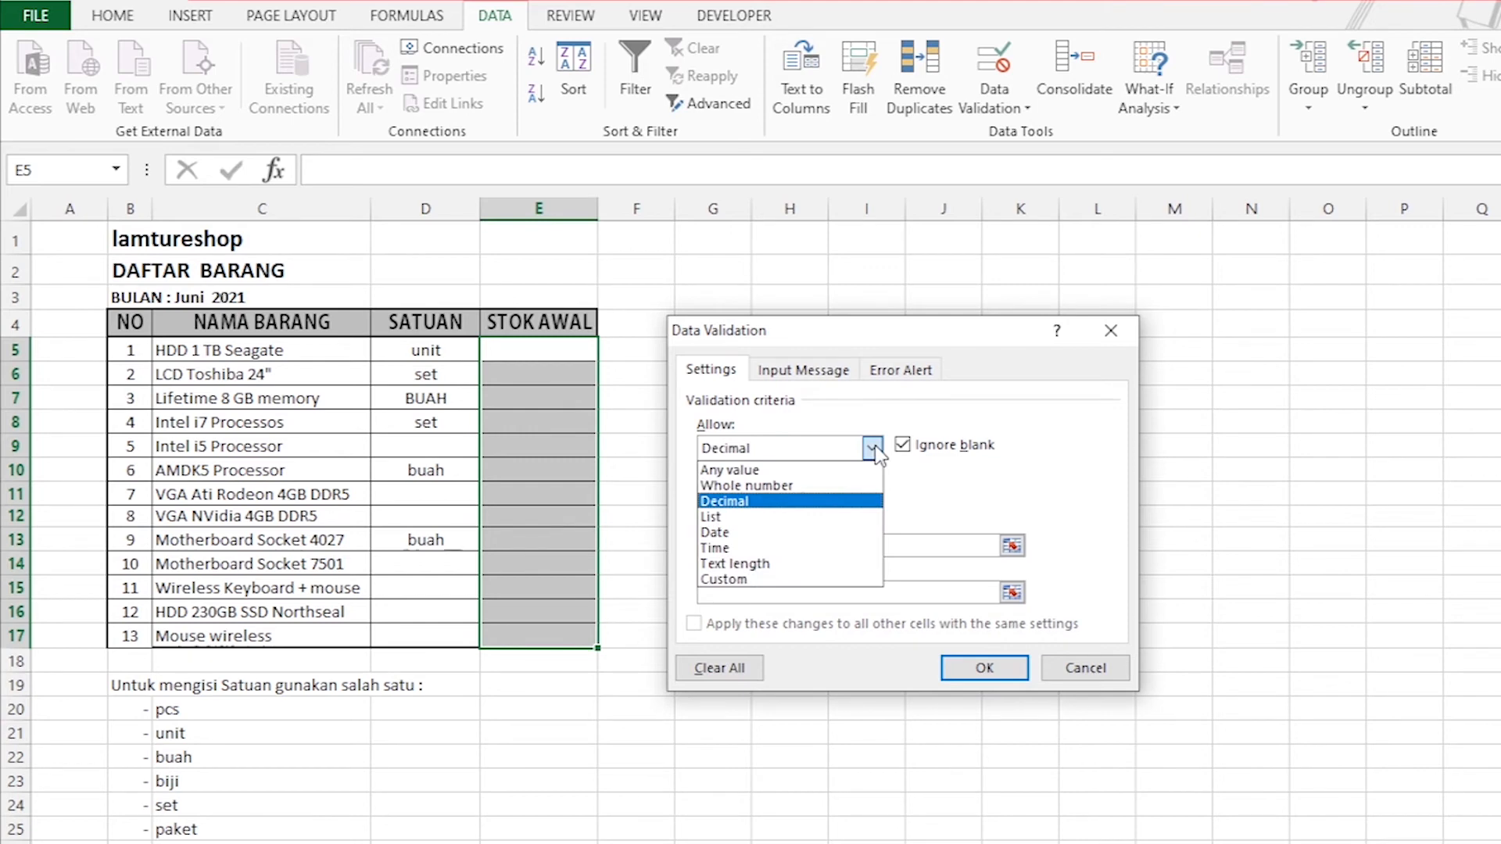
{"action": "left_click", "coordinate": [732, 493]}
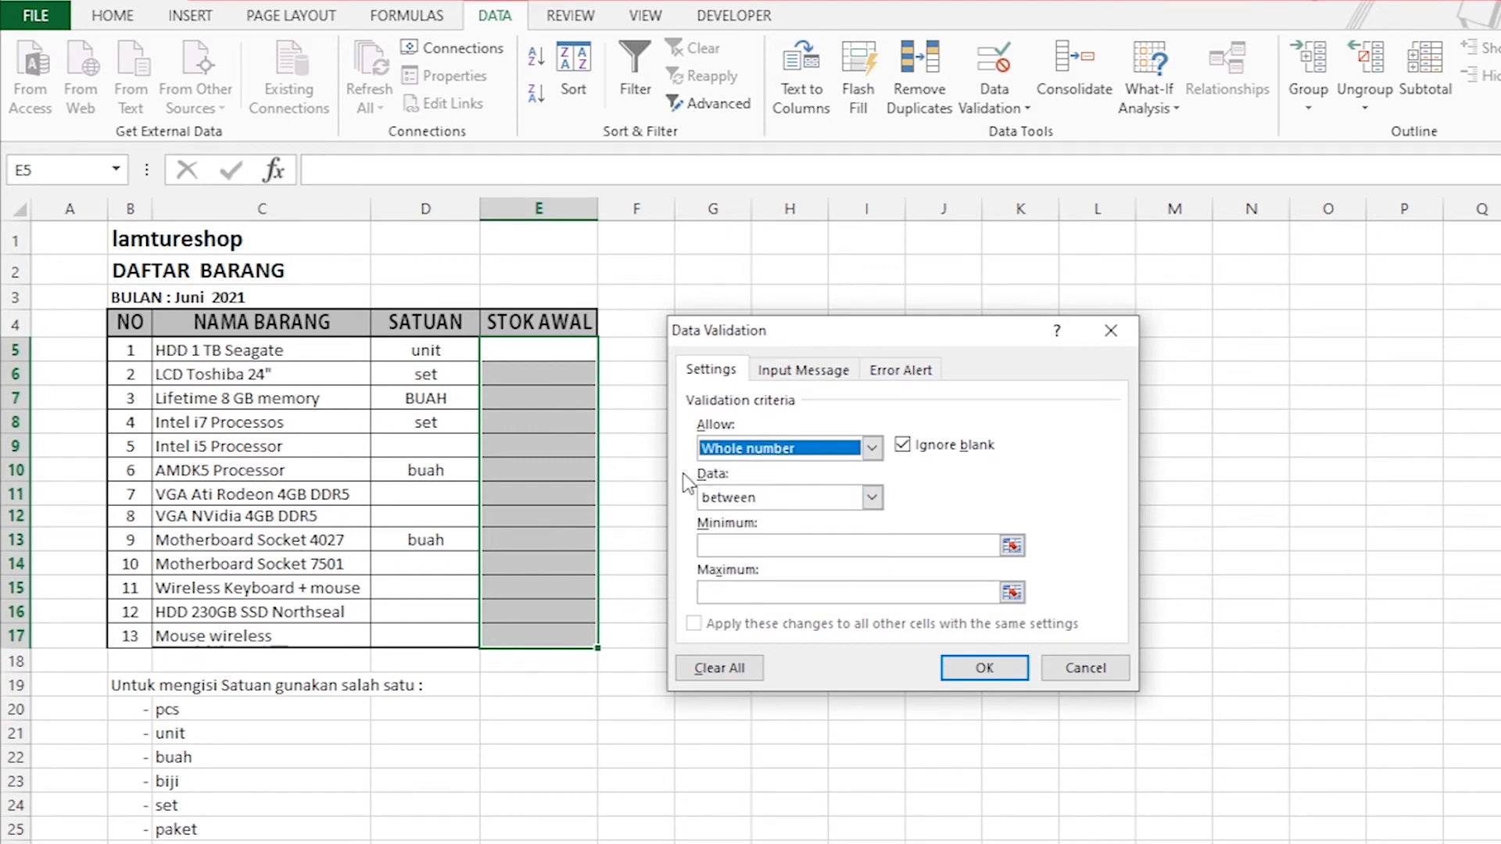
{"action": "left_click", "coordinate": [871, 448]}
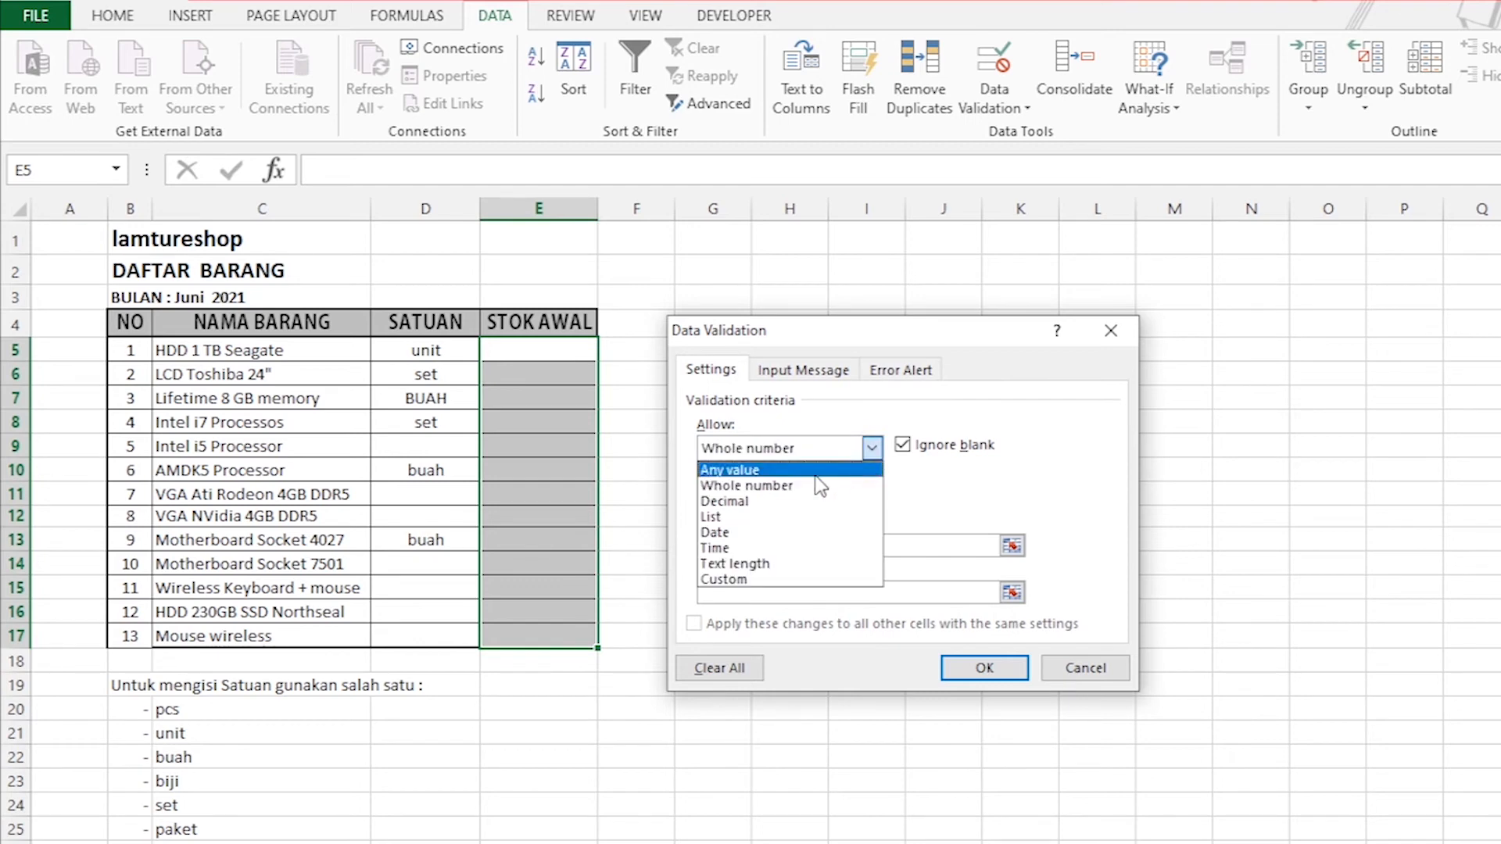
{"action": "left_click", "coordinate": [744, 517]}
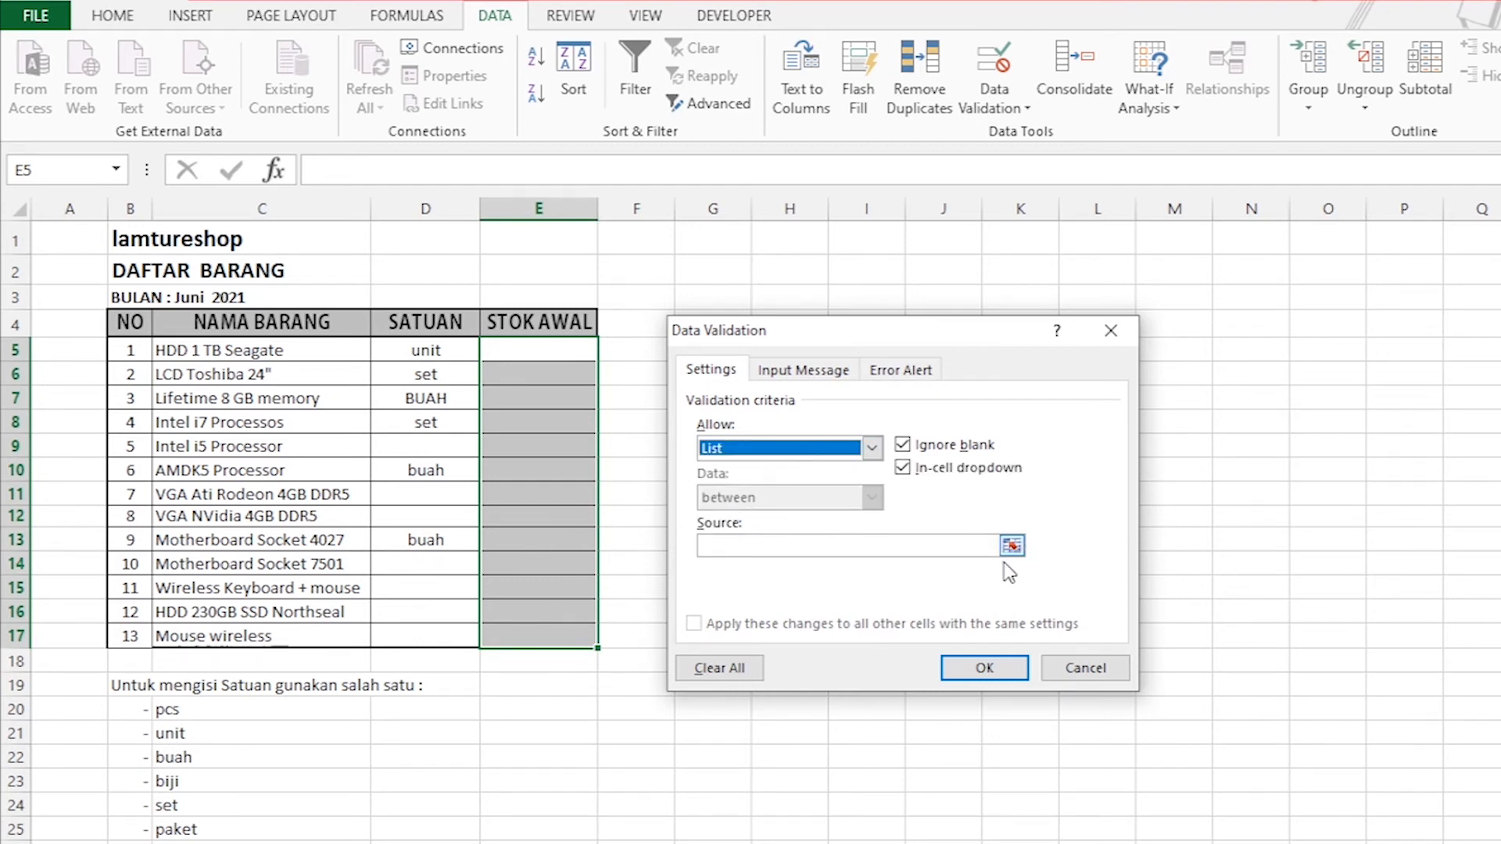
{"action": "left_click", "coordinate": [871, 449]}
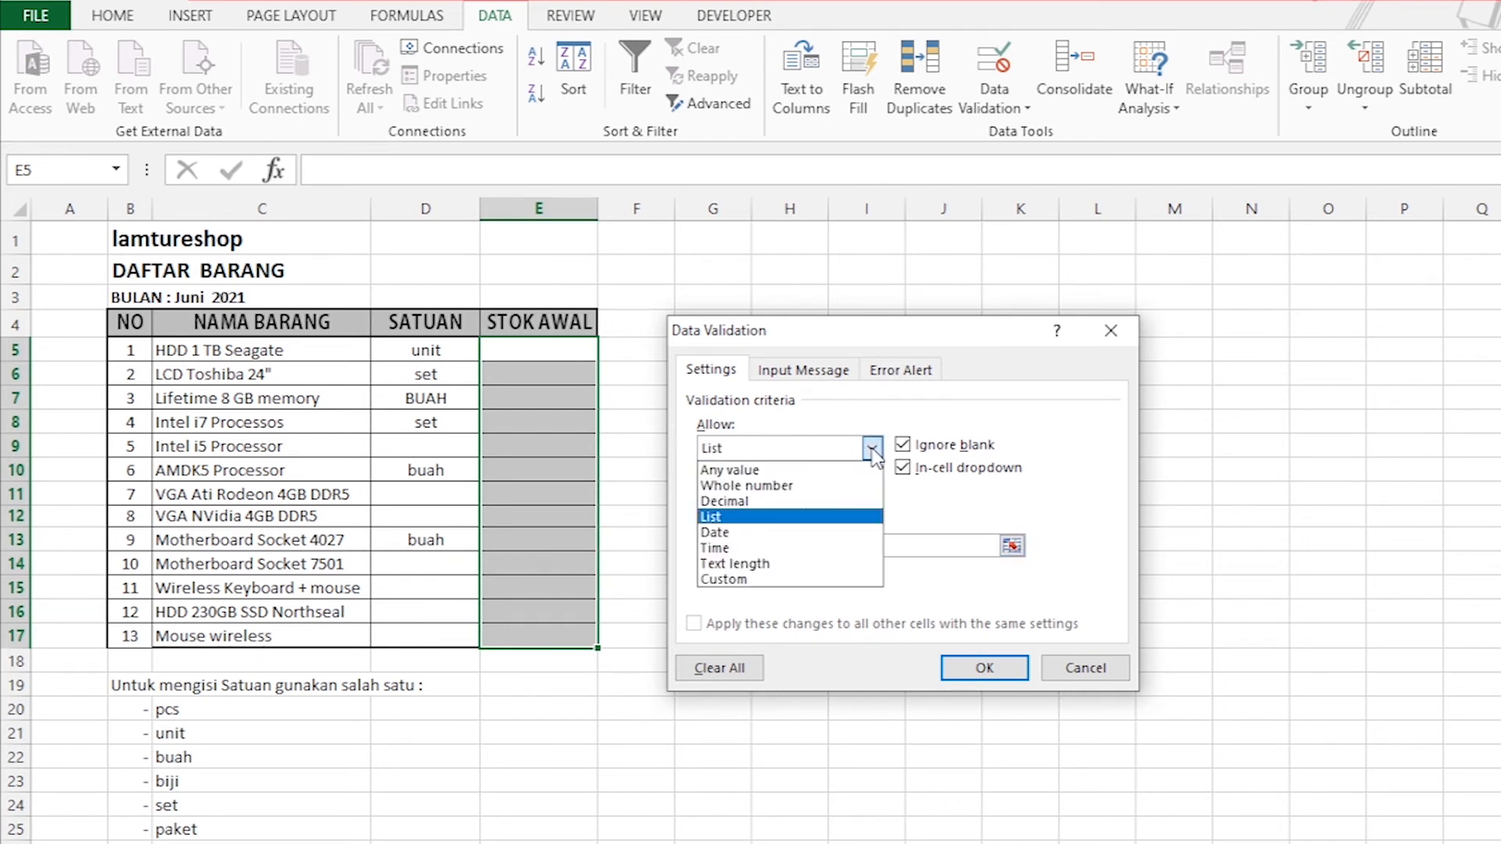
{"action": "left_click", "coordinate": [765, 486]}
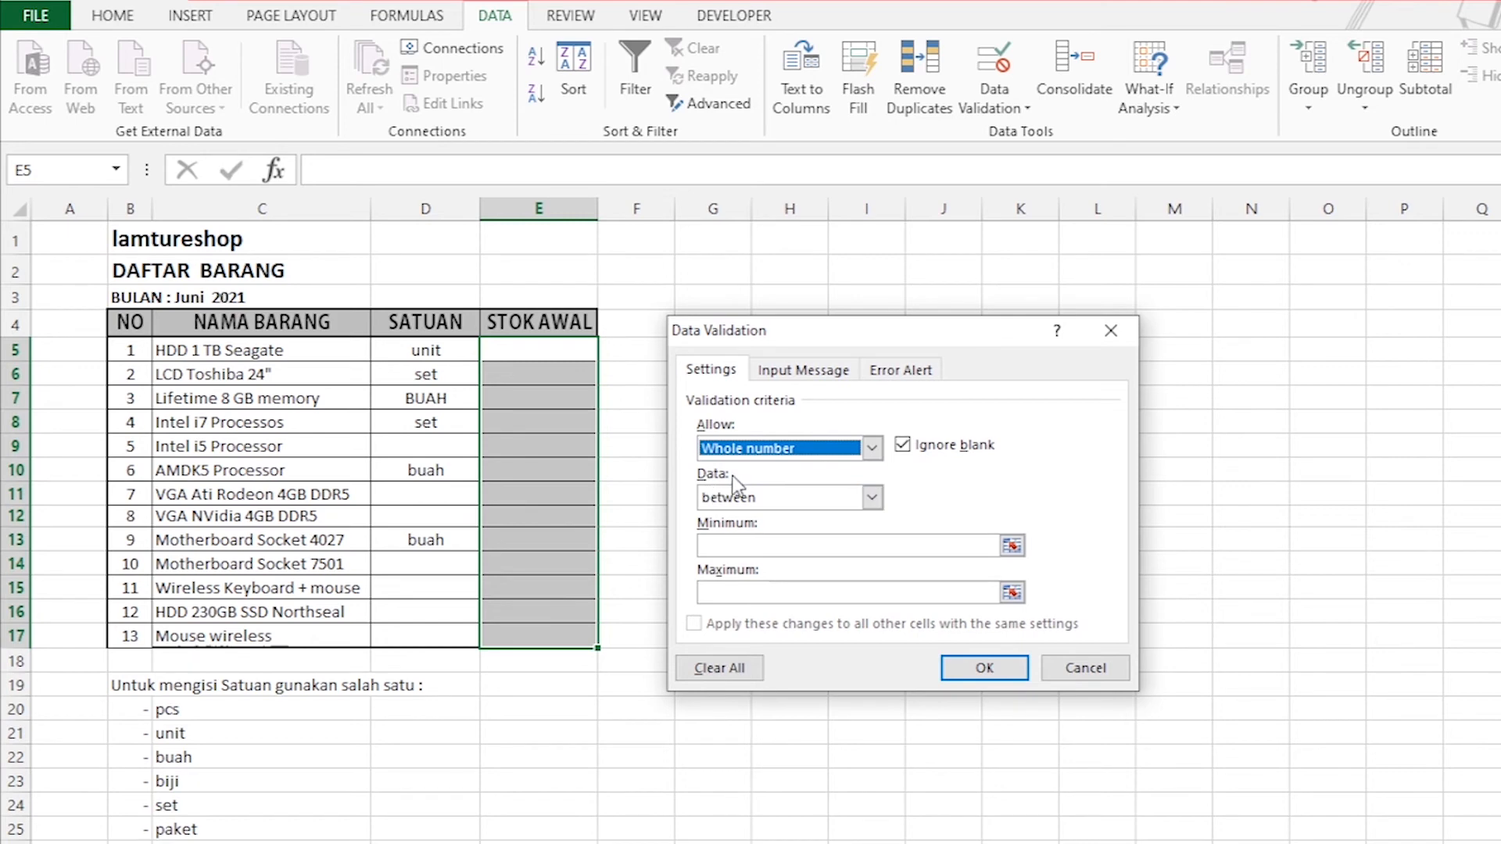
Set the STOK AWAL whole number rule to between, with minimum 1 and maximum 10.
{"action": "left_click", "coordinate": [872, 498]}
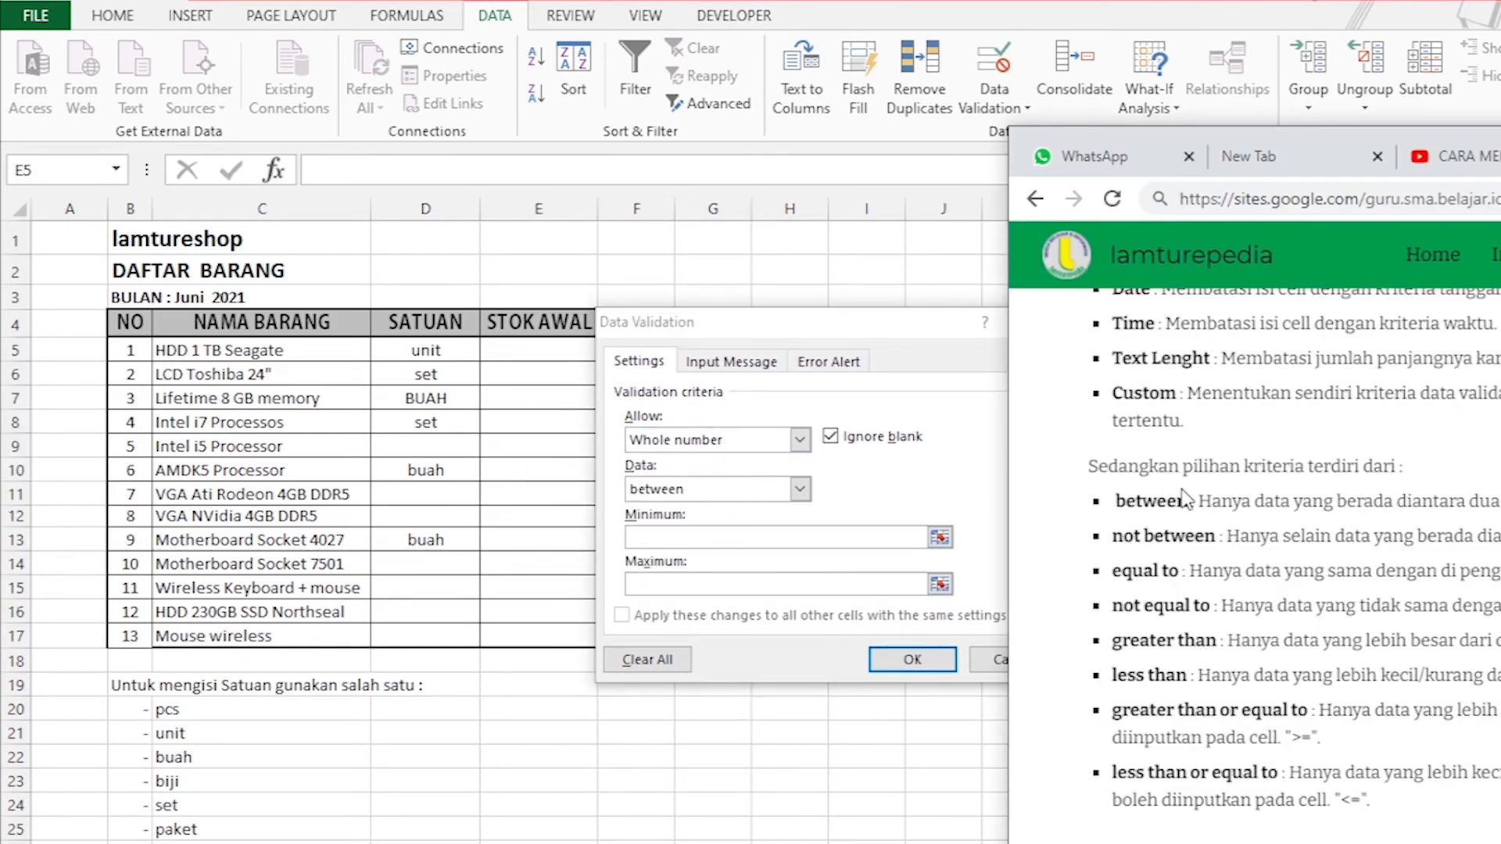
{"action": "left_click", "coordinate": [800, 490]}
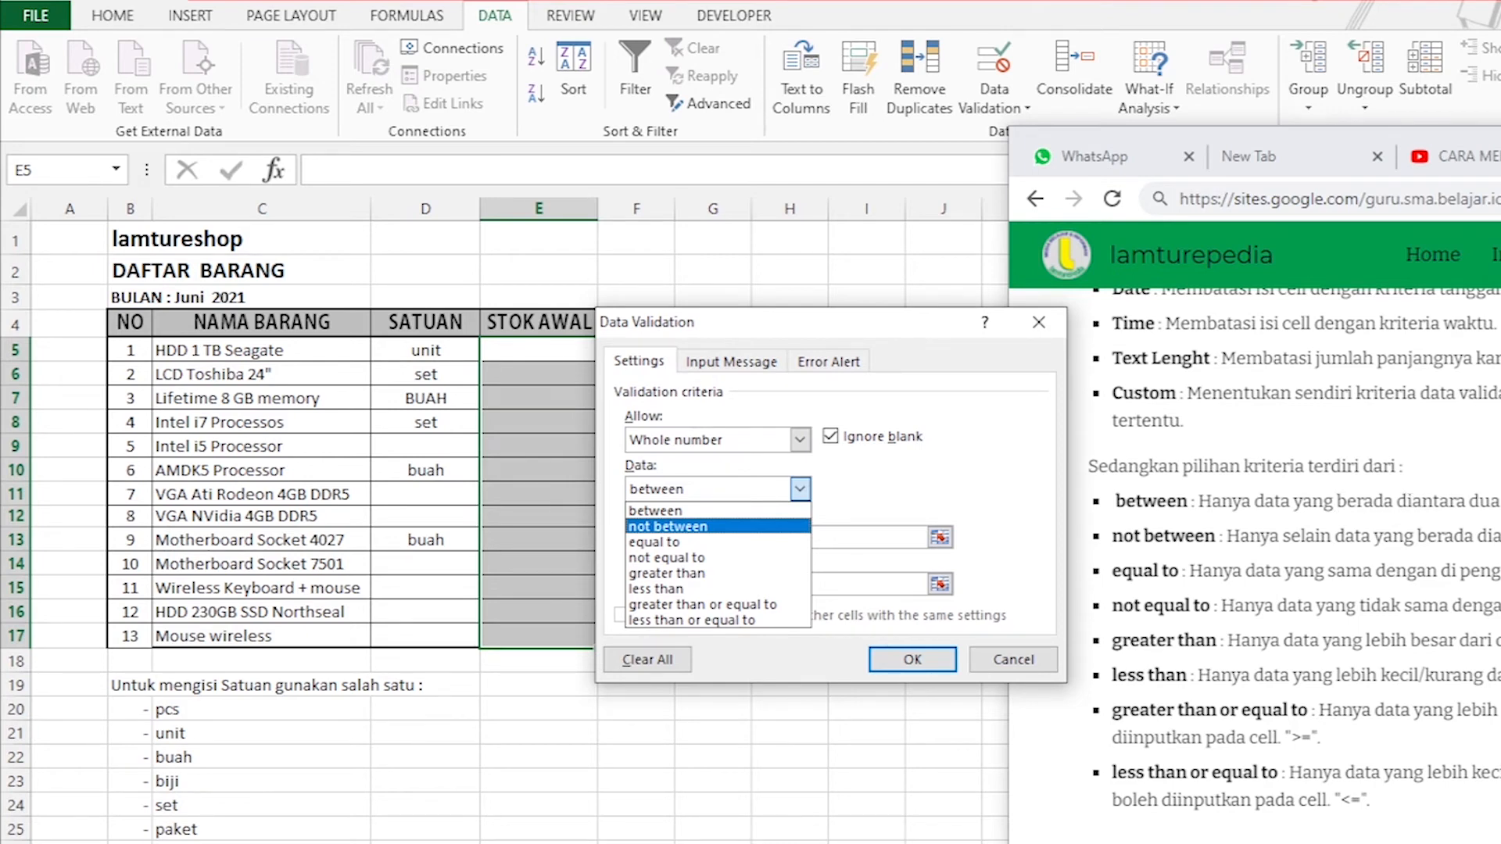
{"action": "left_click", "coordinate": [676, 513]}
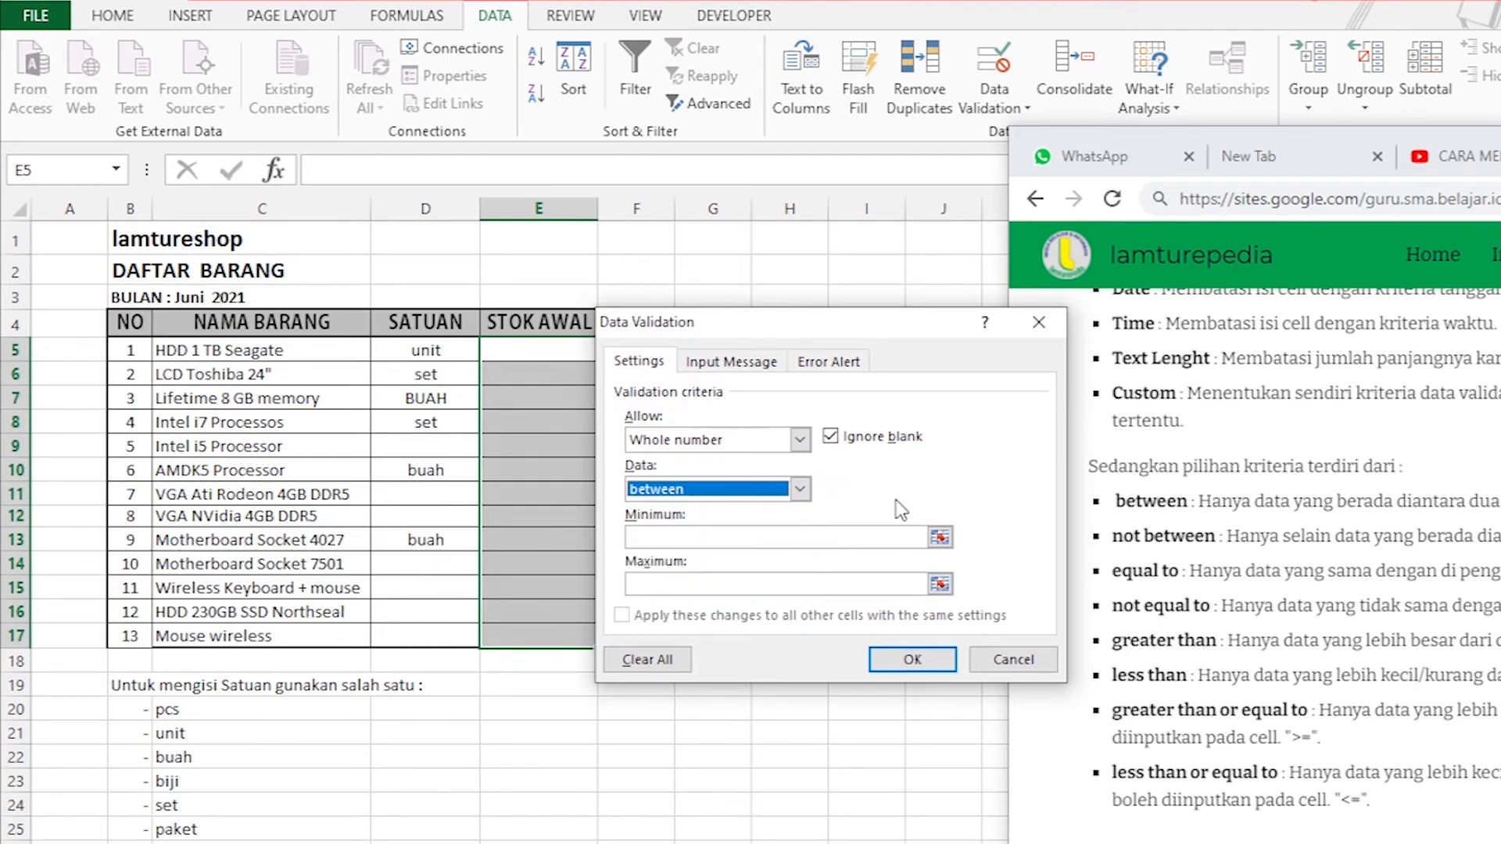
{"action": "left_click", "coordinate": [680, 540]}
{"action": "type", "text": "1"}
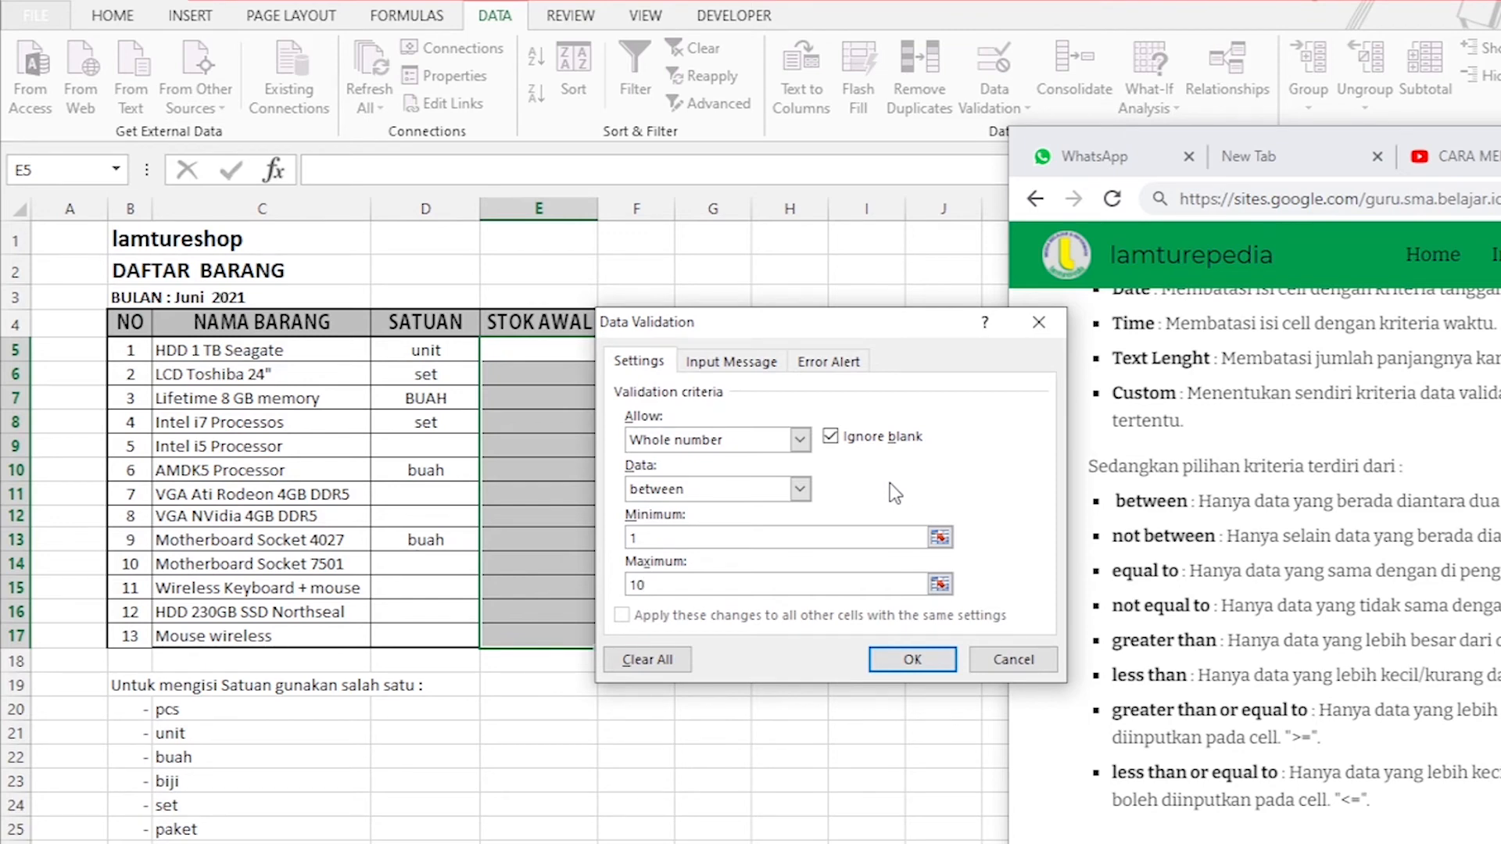
Switch the whole number condition to not between for the range 1 to 10.
{"action": "left_click", "coordinate": [800, 489]}
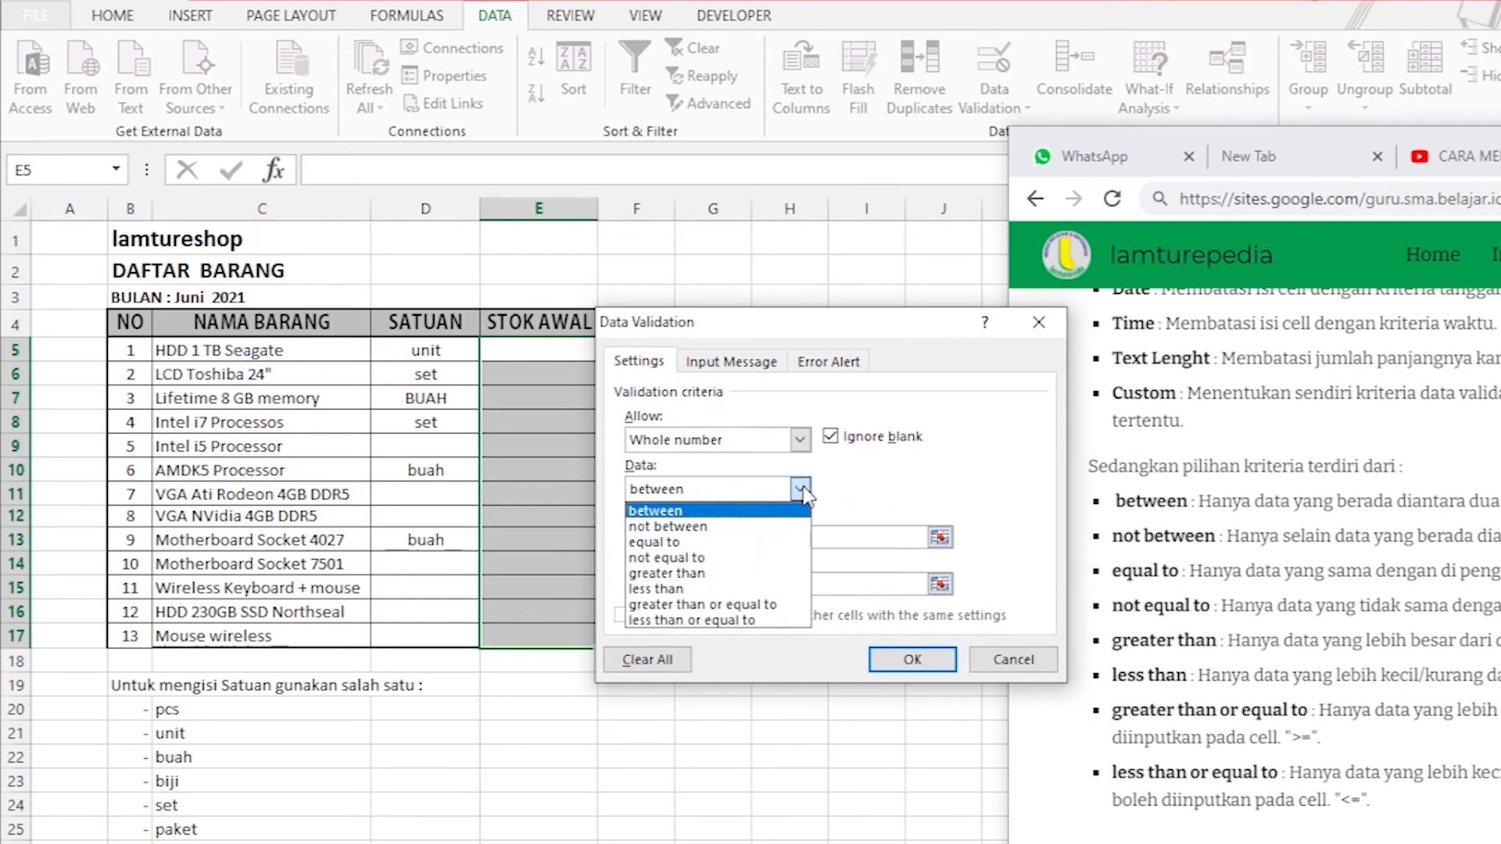
{"action": "left_click", "coordinate": [668, 526]}
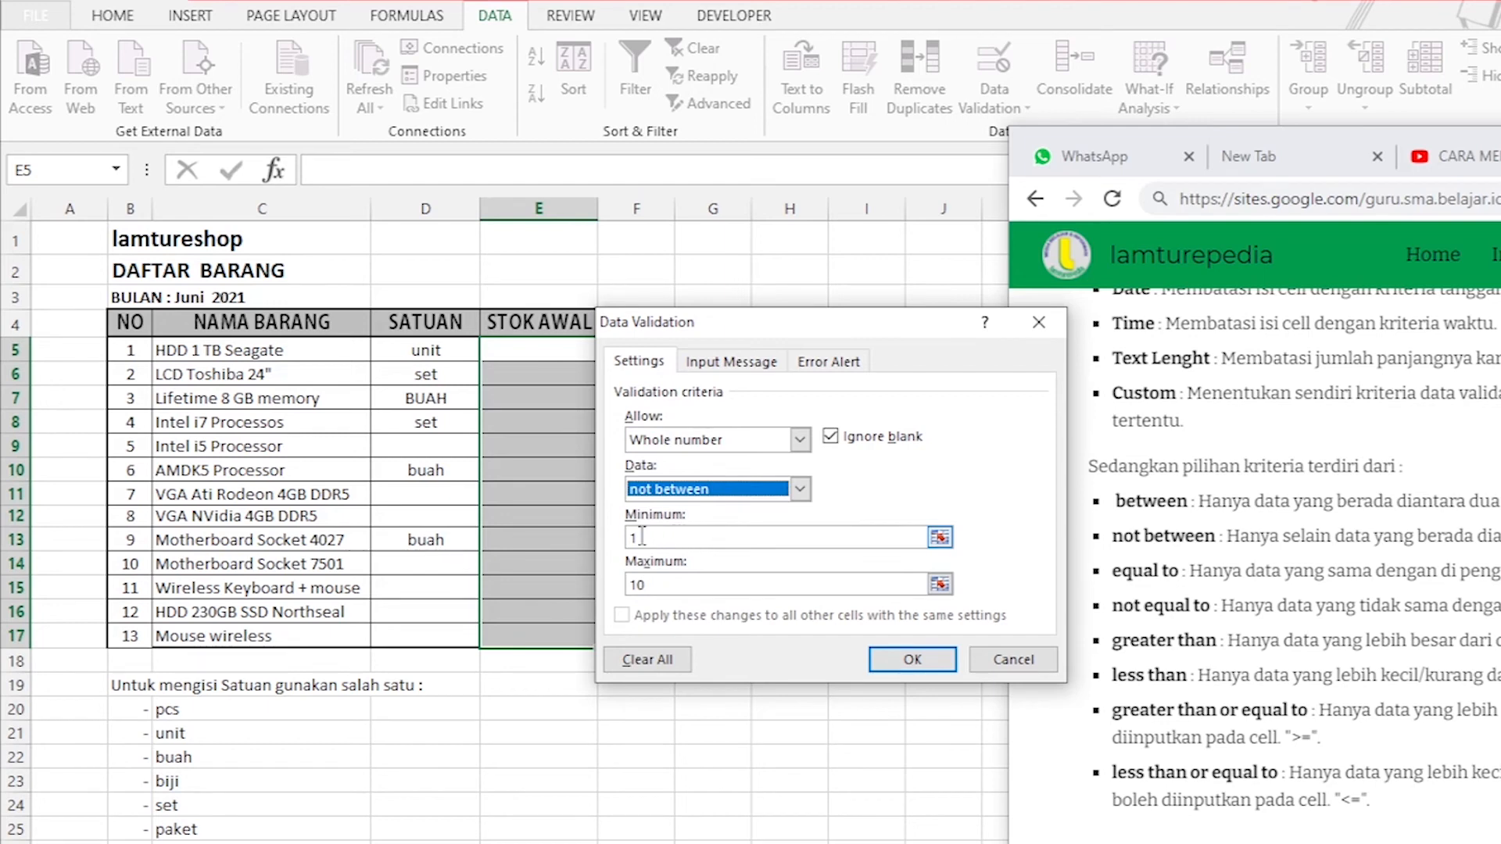
{"action": "left_click", "coordinate": [659, 583]}
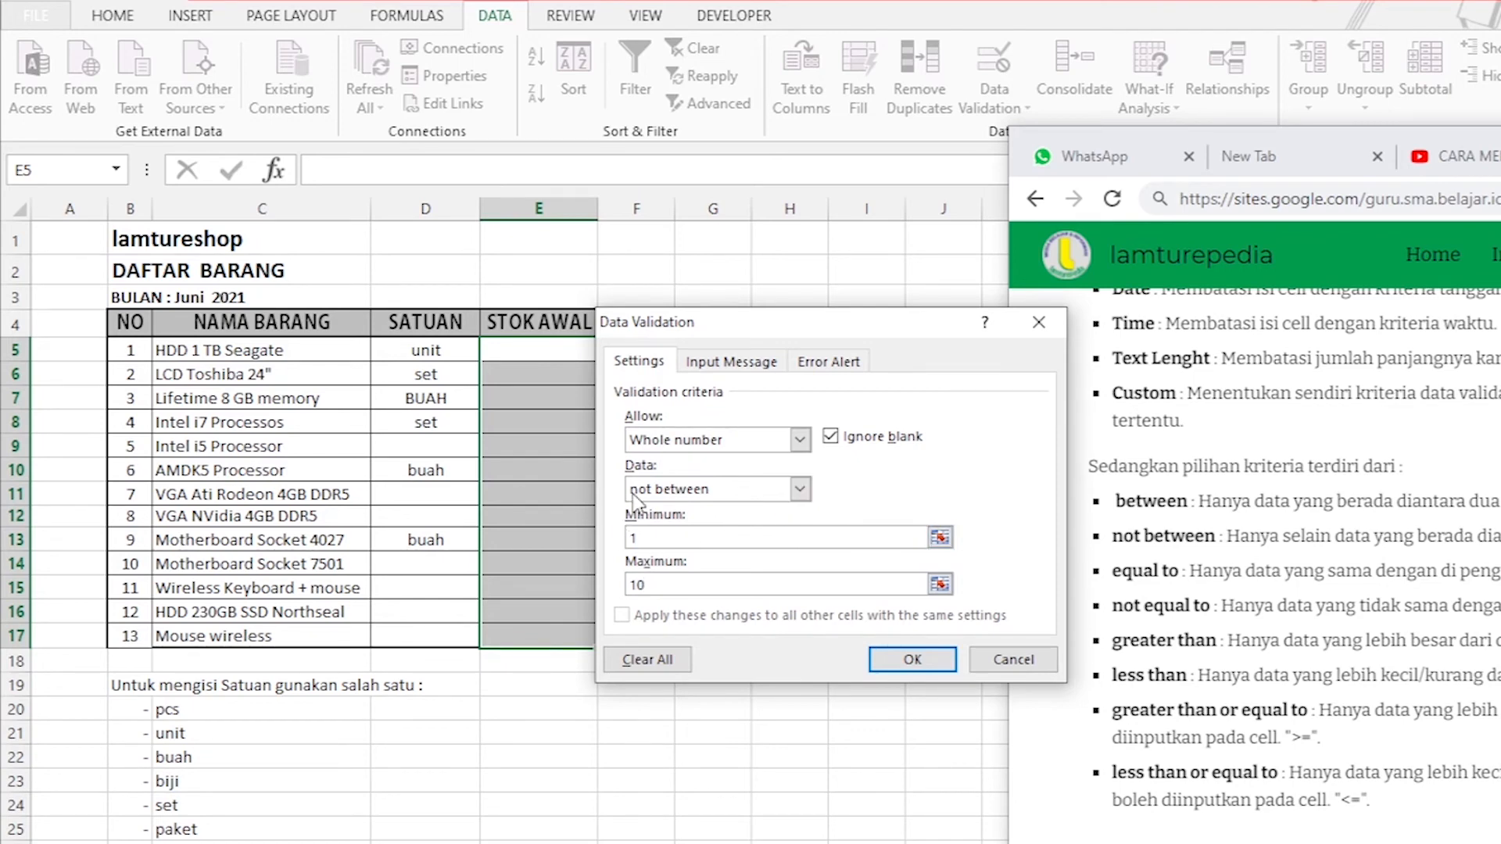
Set the whole number condition to equal to, with a value of 5.
{"action": "left_click", "coordinate": [798, 493]}
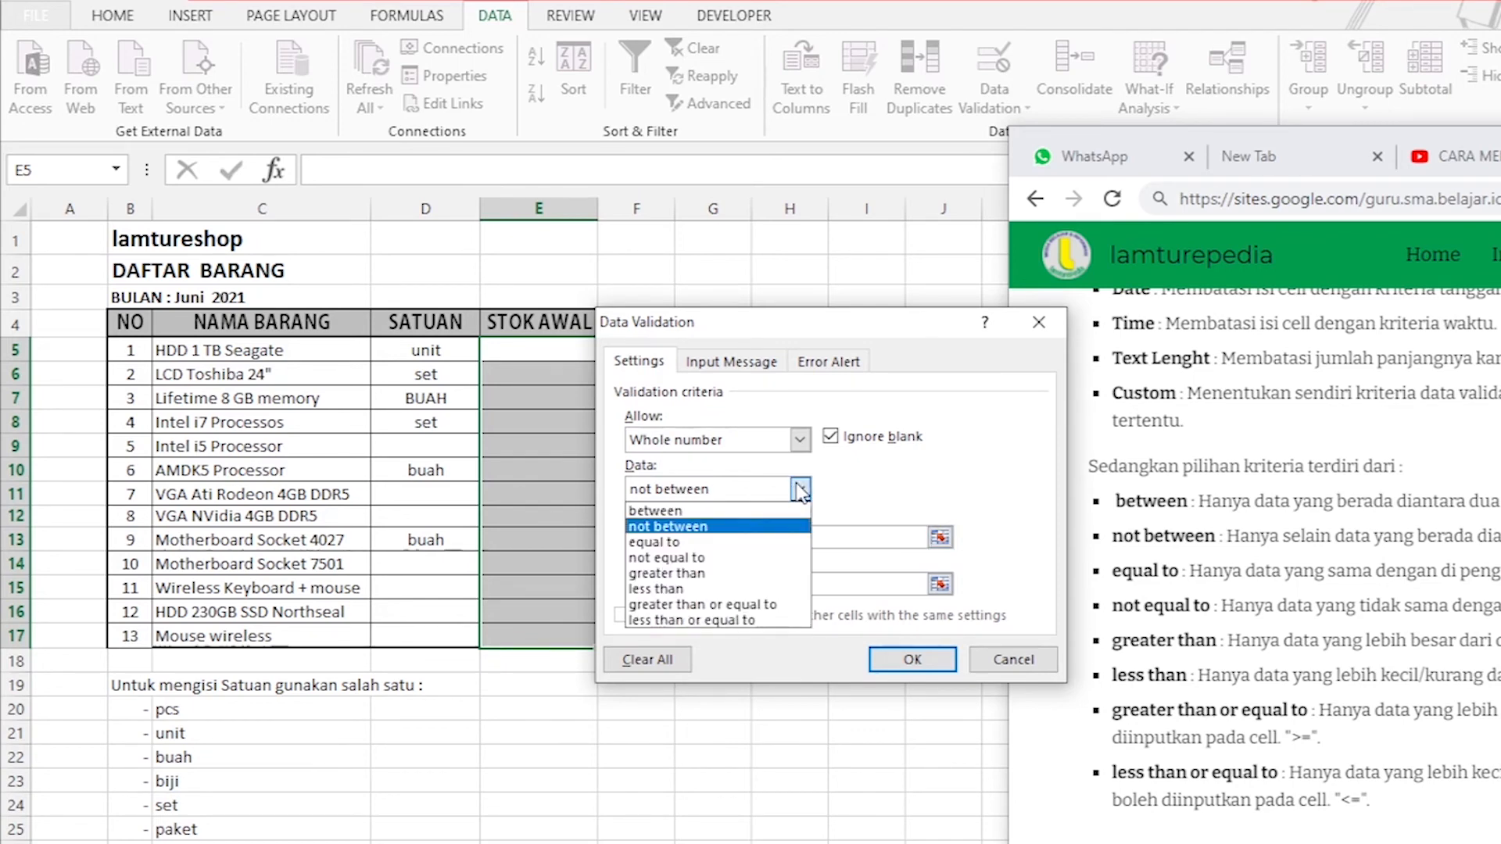
{"action": "left_click", "coordinate": [682, 541]}
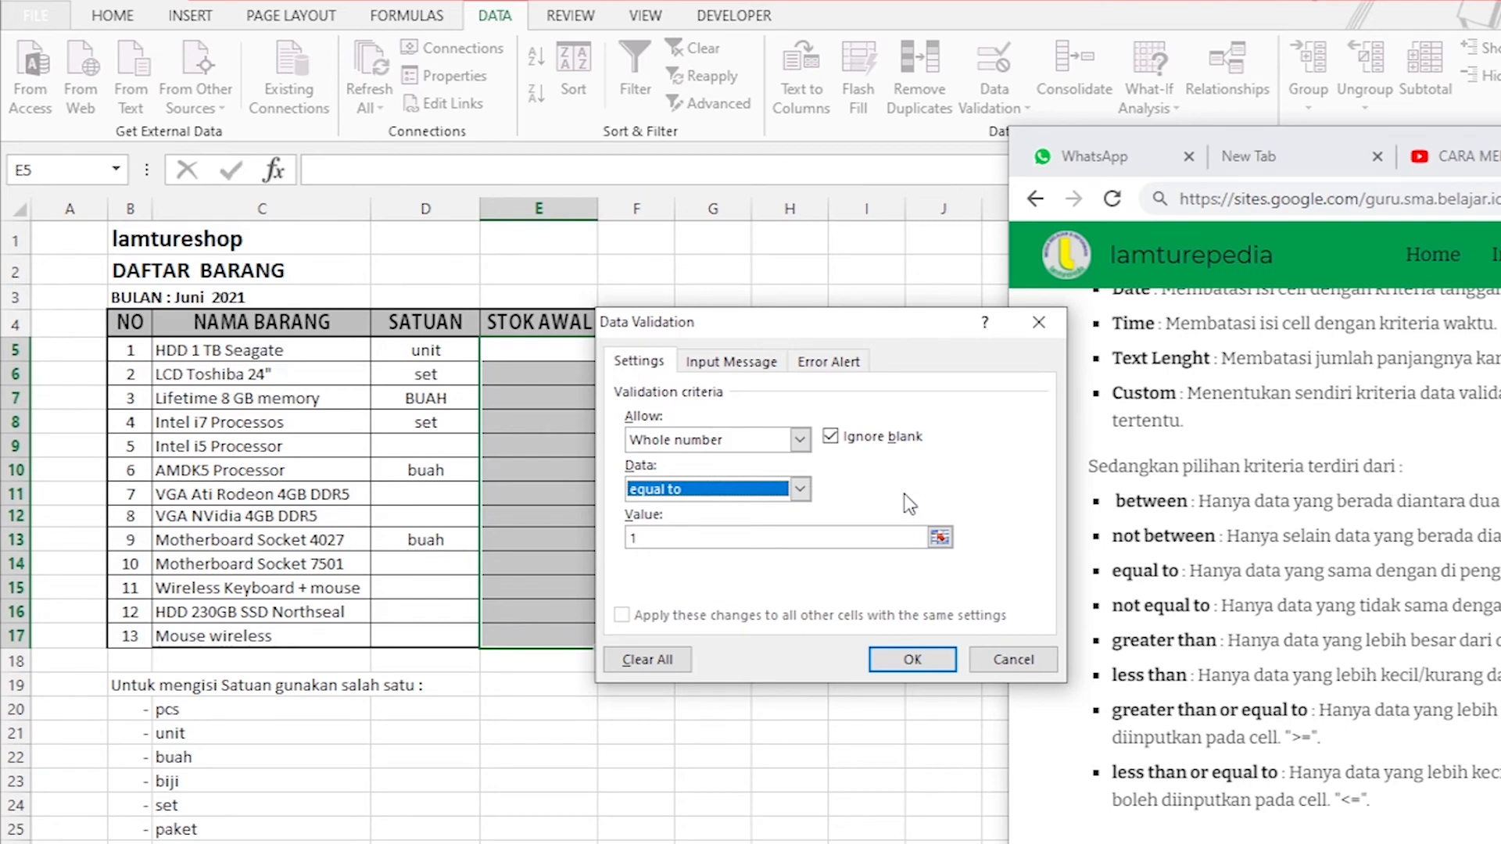
{"action": "left_click_drag", "start_coordinate": [686, 535], "coordinate": [582, 542]}
{"action": "type", "text": "5"}
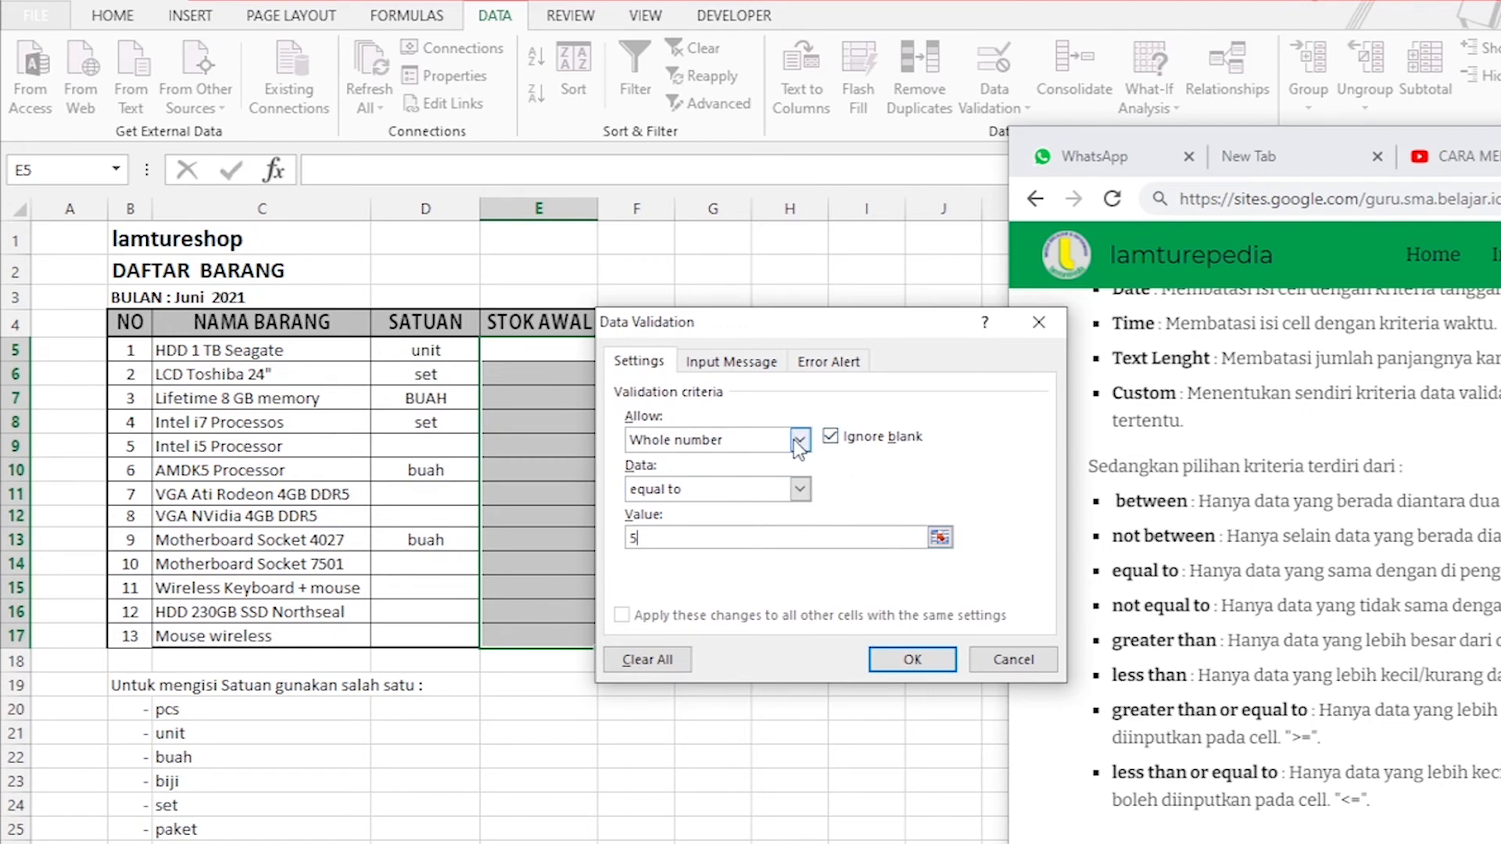
Try the not equal to condition and the greater than condition with the value 5.
{"action": "left_click", "coordinate": [800, 490]}
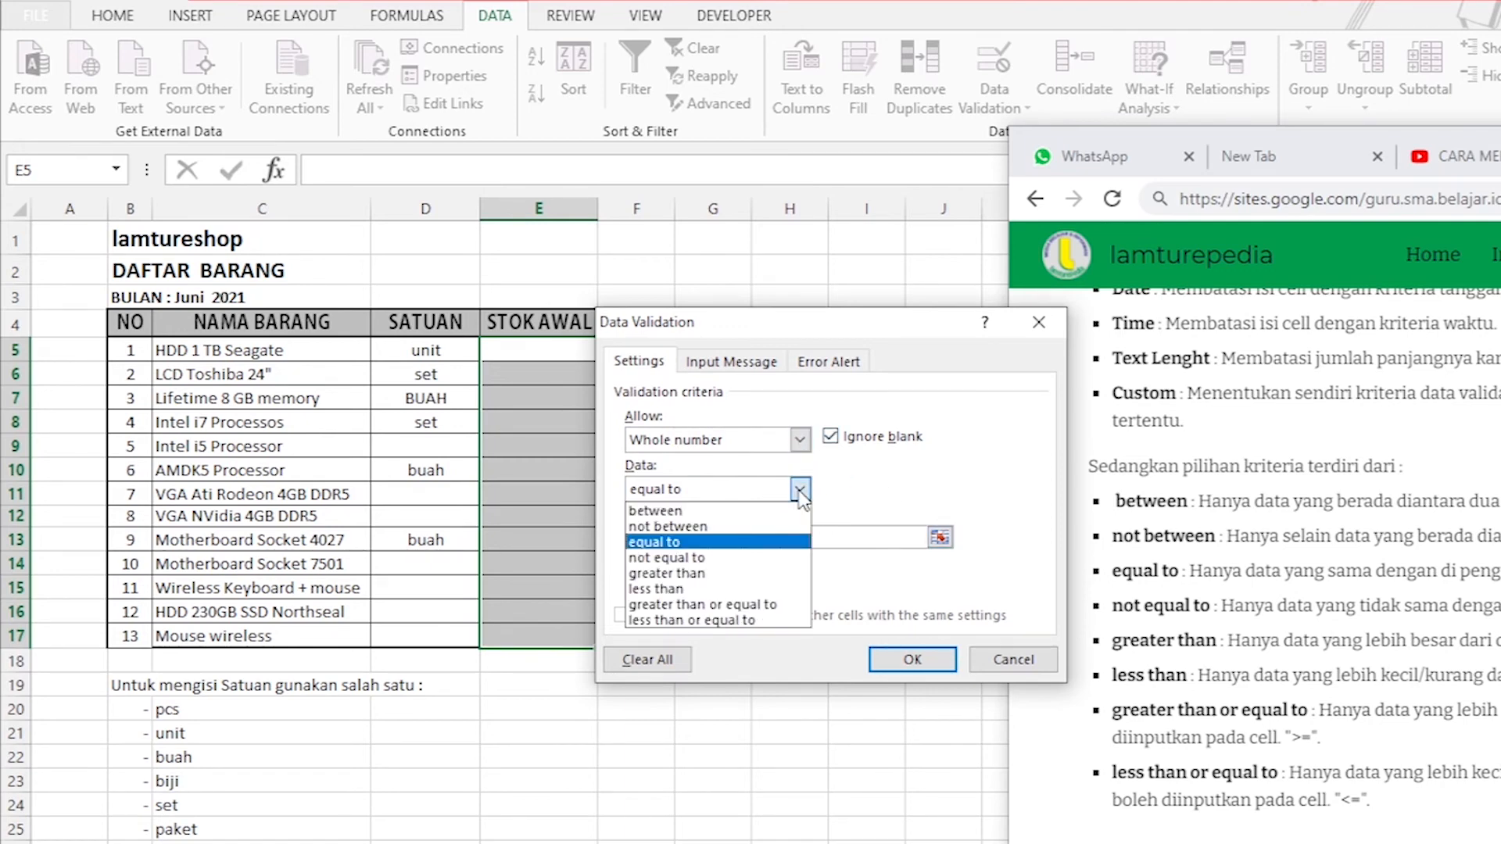
{"action": "left_click", "coordinate": [762, 557]}
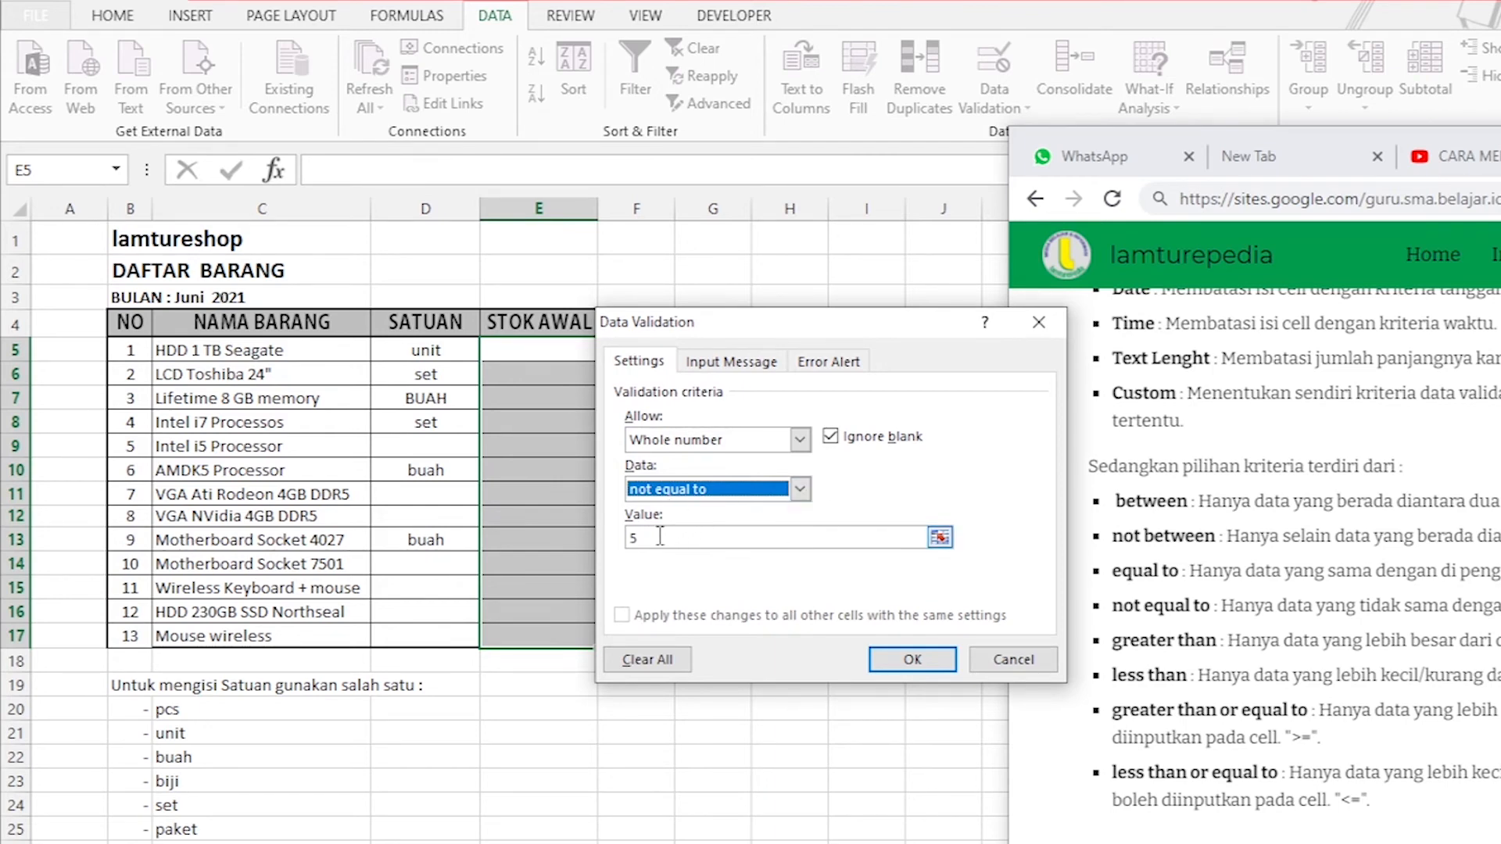
{"action": "left_click", "coordinate": [800, 490]}
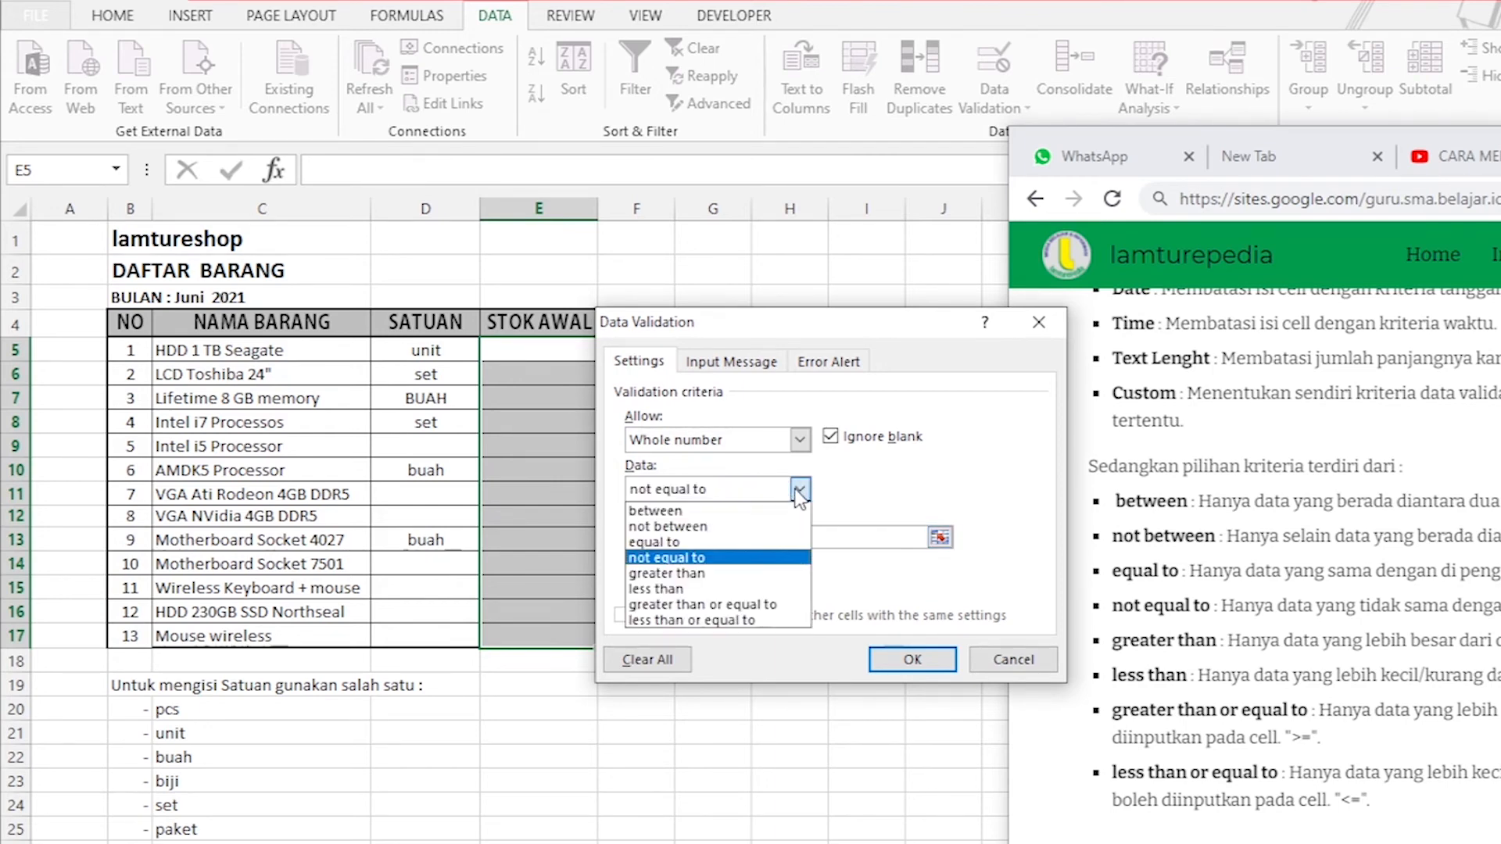
{"action": "left_click", "coordinate": [739, 575]}
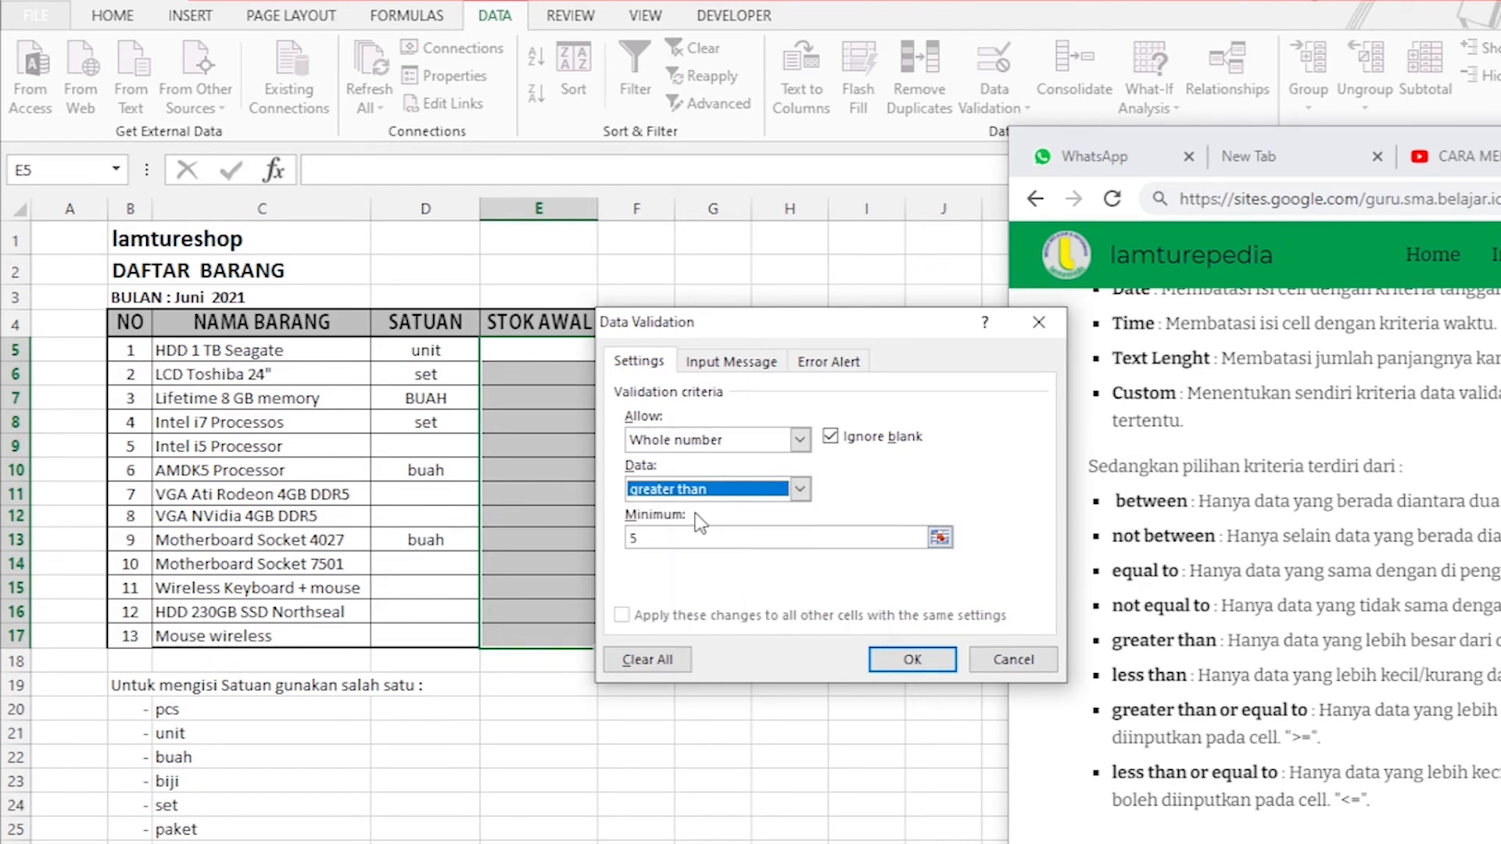
{"action": "left_click", "coordinate": [684, 541]}
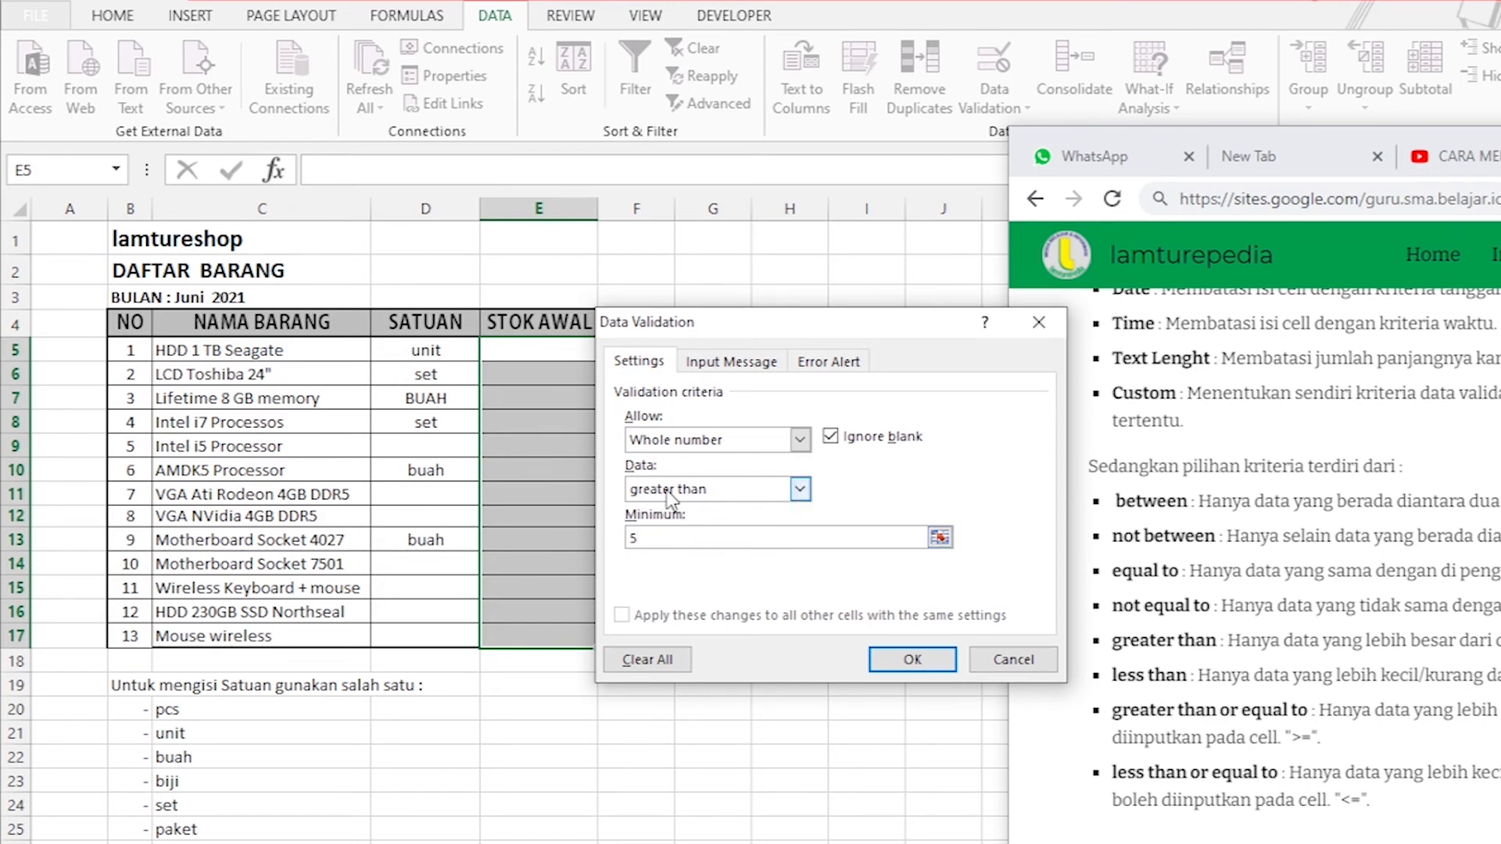
Switch the whole number condition to less than, using 5 as the maximum.
{"action": "left_click", "coordinate": [801, 489]}
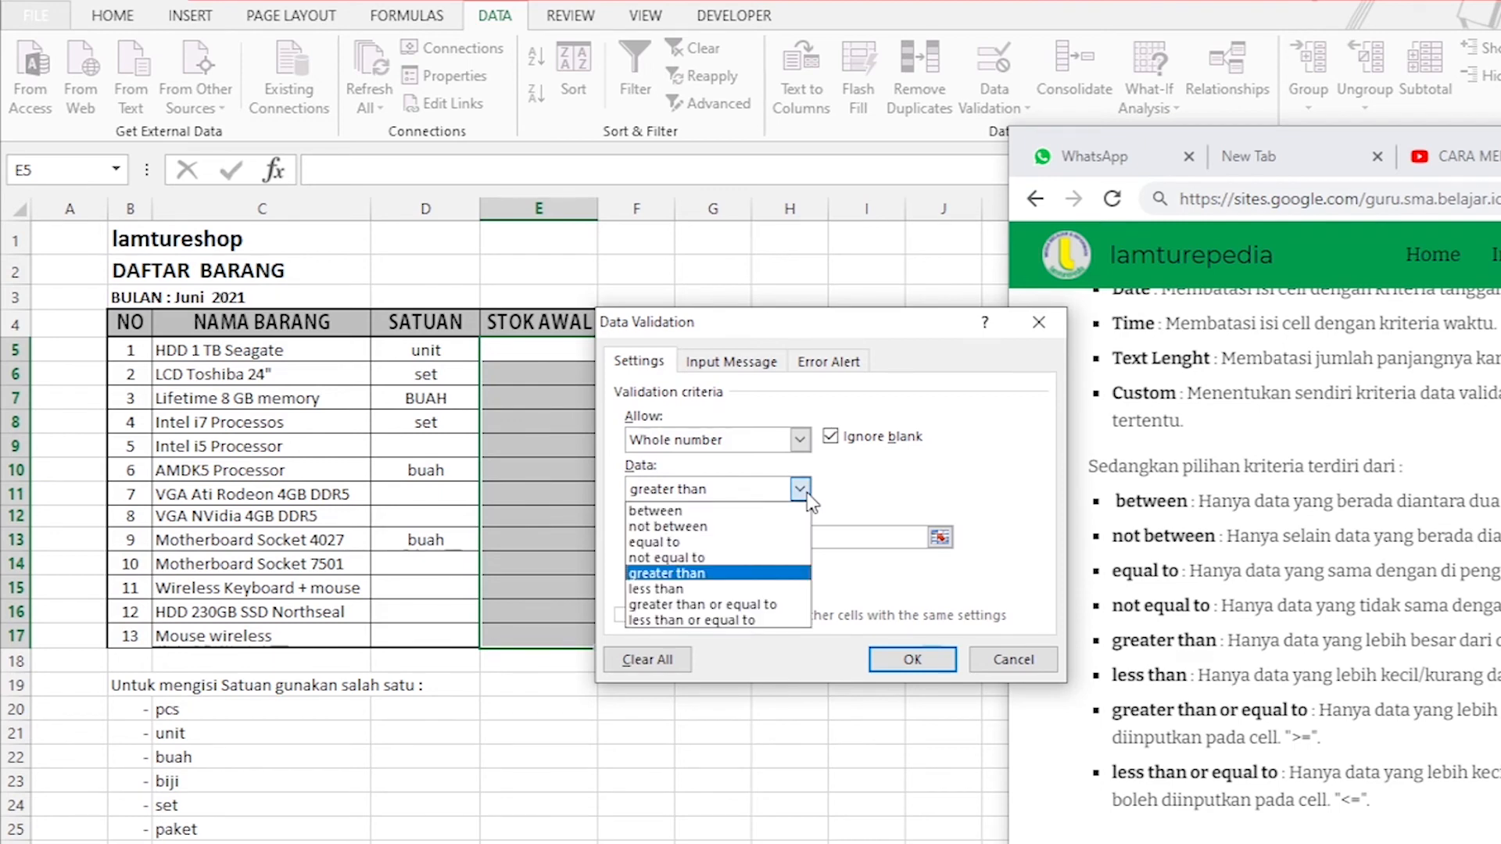
{"action": "left_click", "coordinate": [723, 589]}
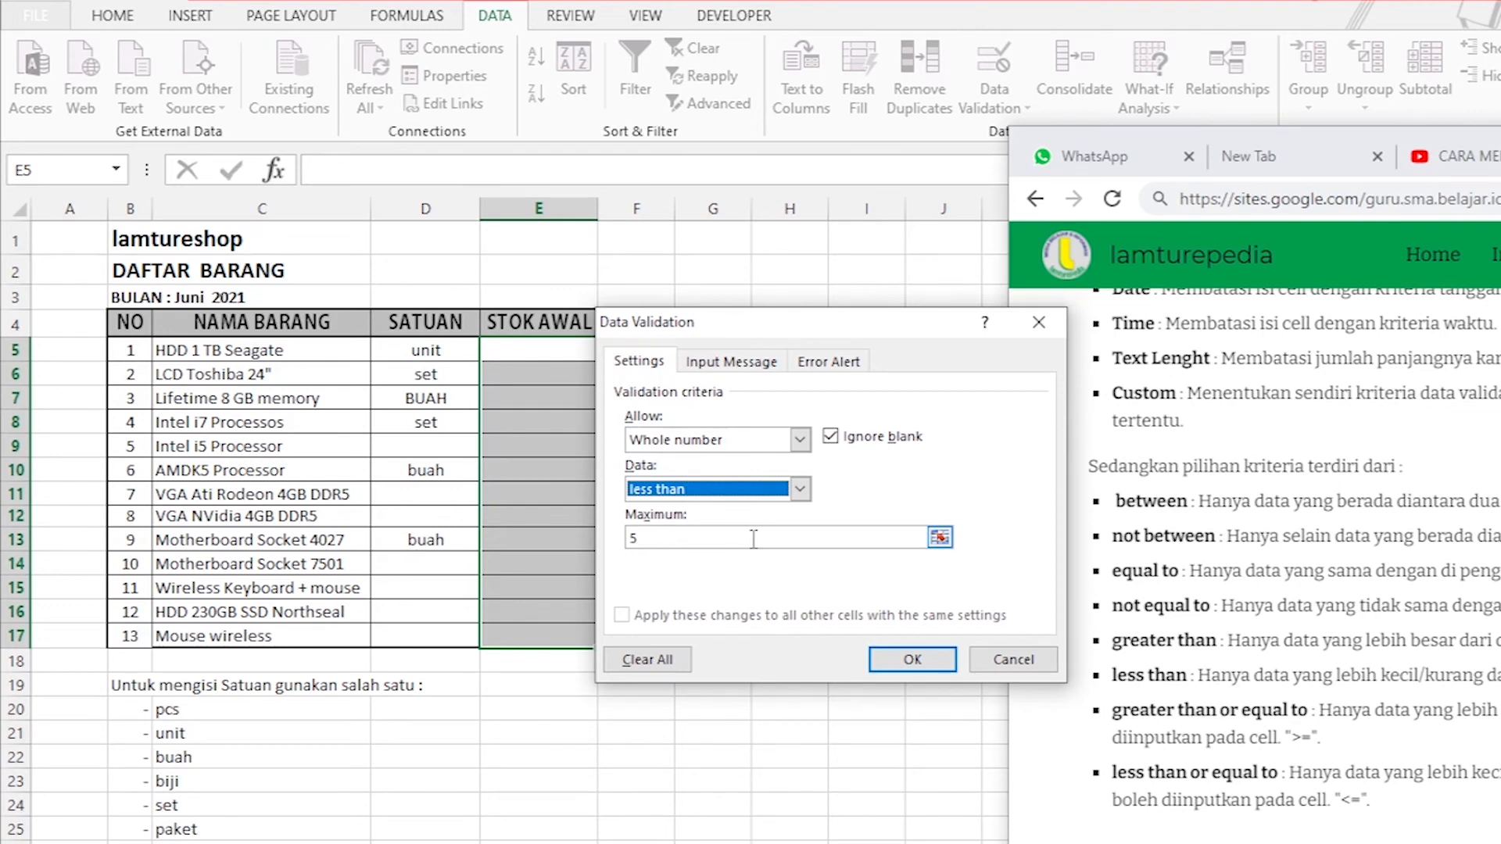
{"action": "left_click", "coordinate": [695, 539]}
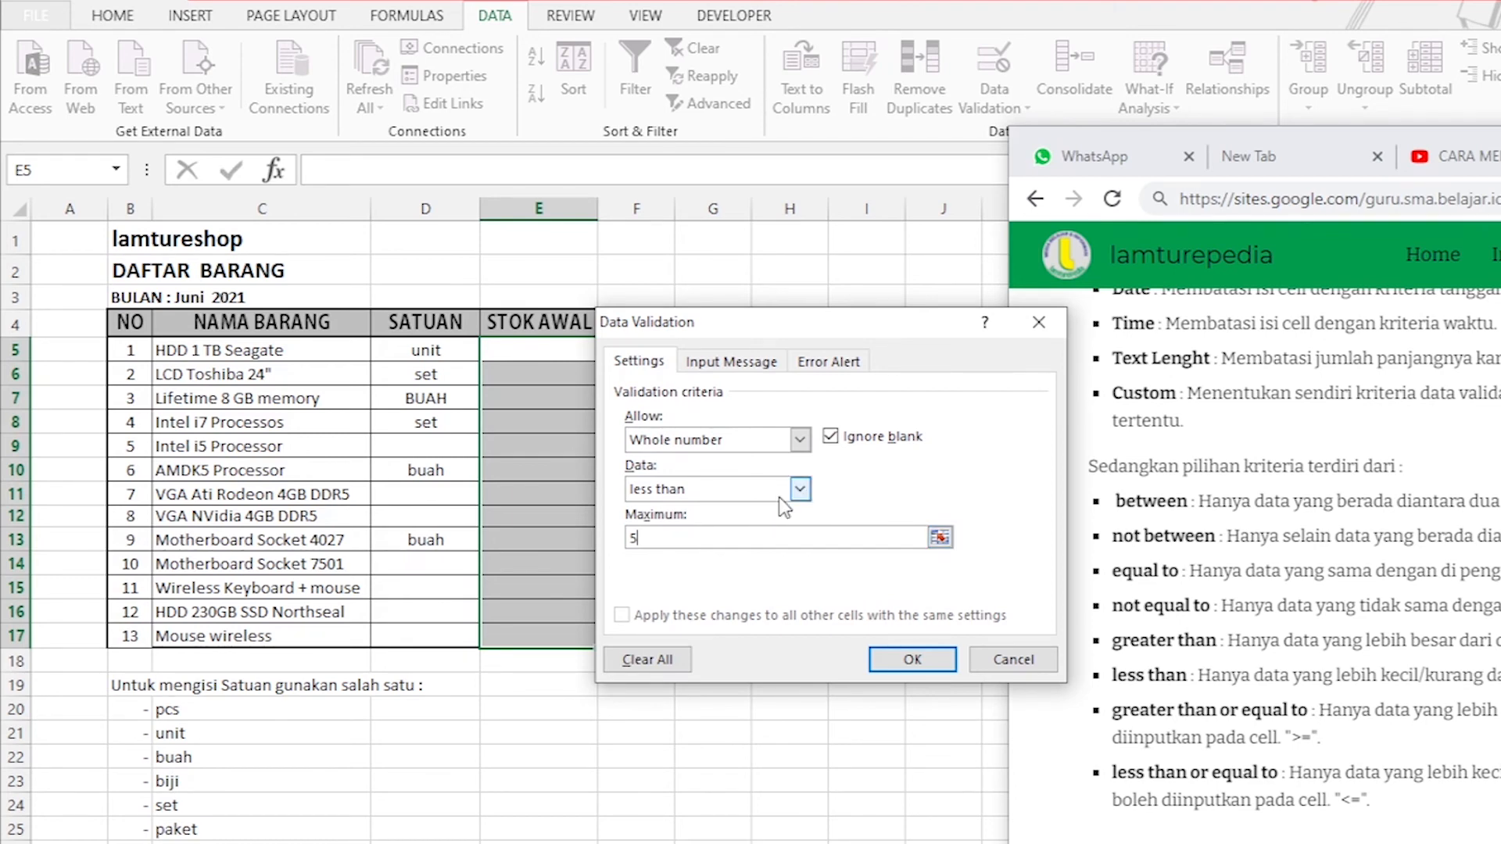
Set the whole number condition to greater than or equal to, using 5 as the minimum.
{"action": "left_click", "coordinate": [808, 489]}
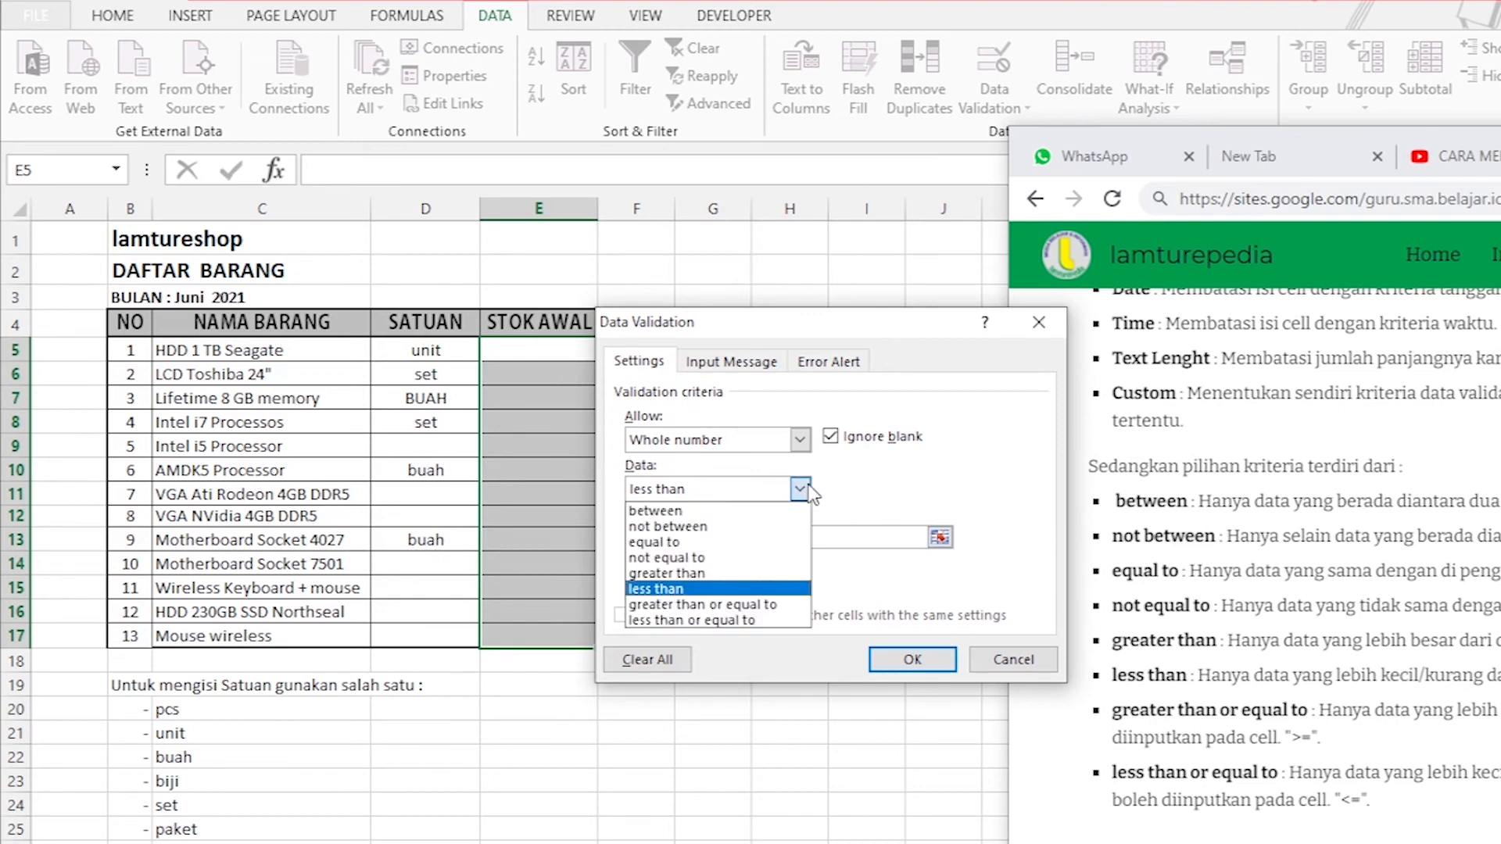
{"action": "left_click", "coordinate": [702, 605]}
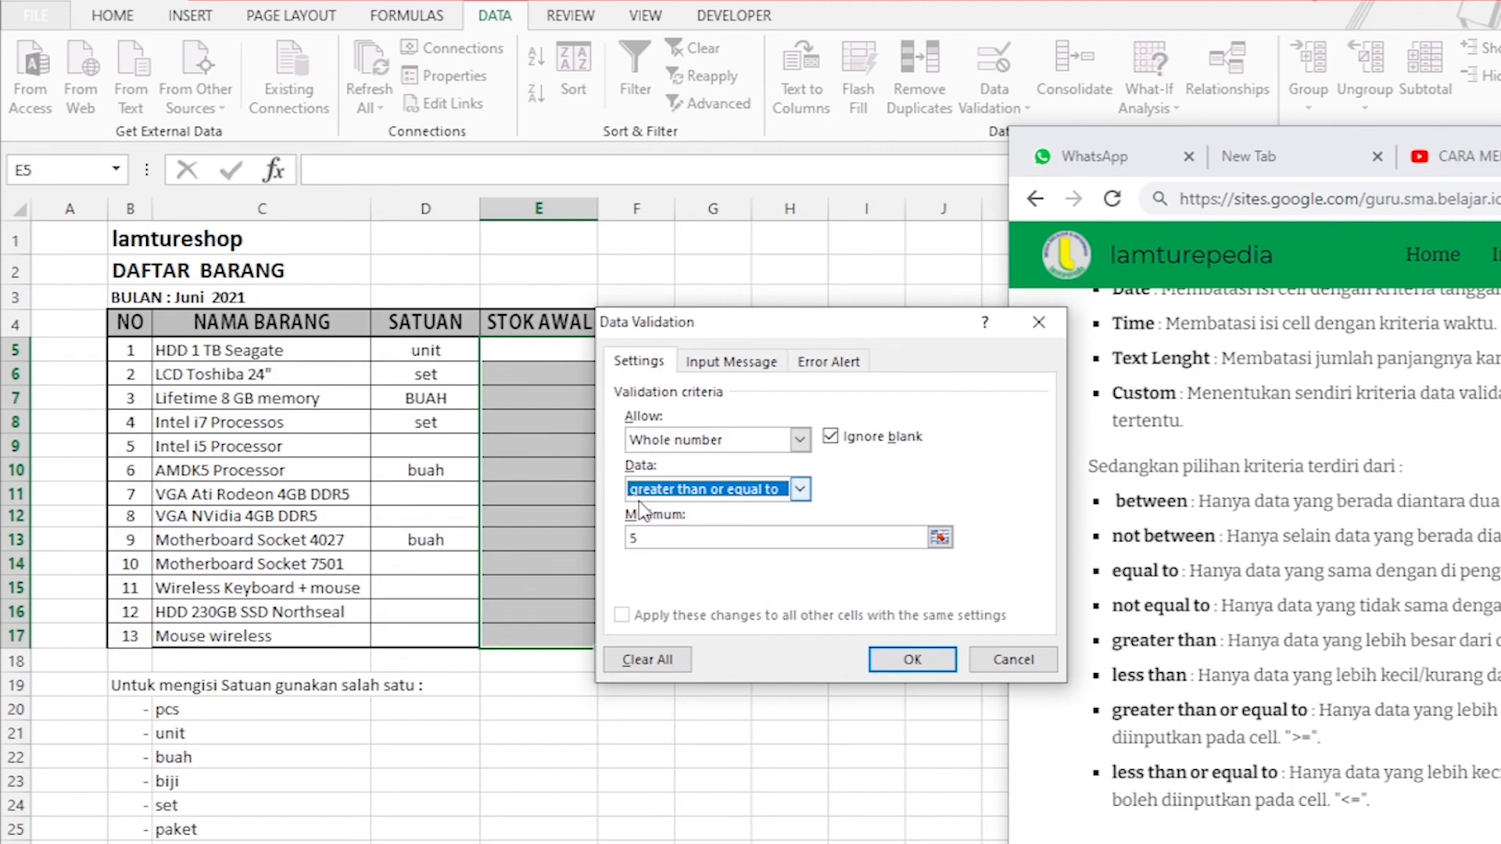
{"action": "left_click", "coordinate": [656, 541]}
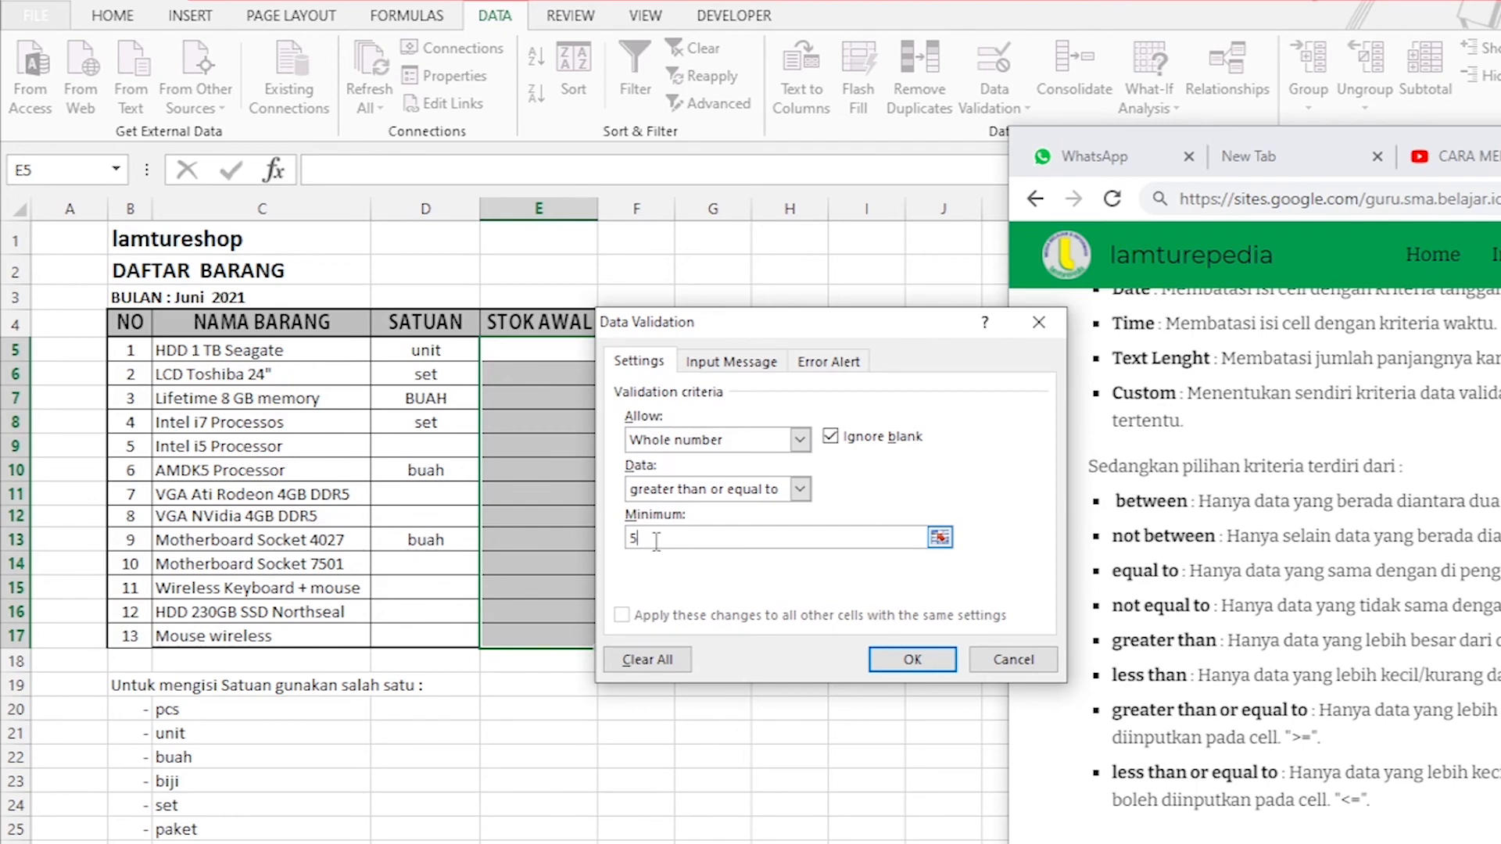
{"action": "left_click", "coordinate": [799, 489]}
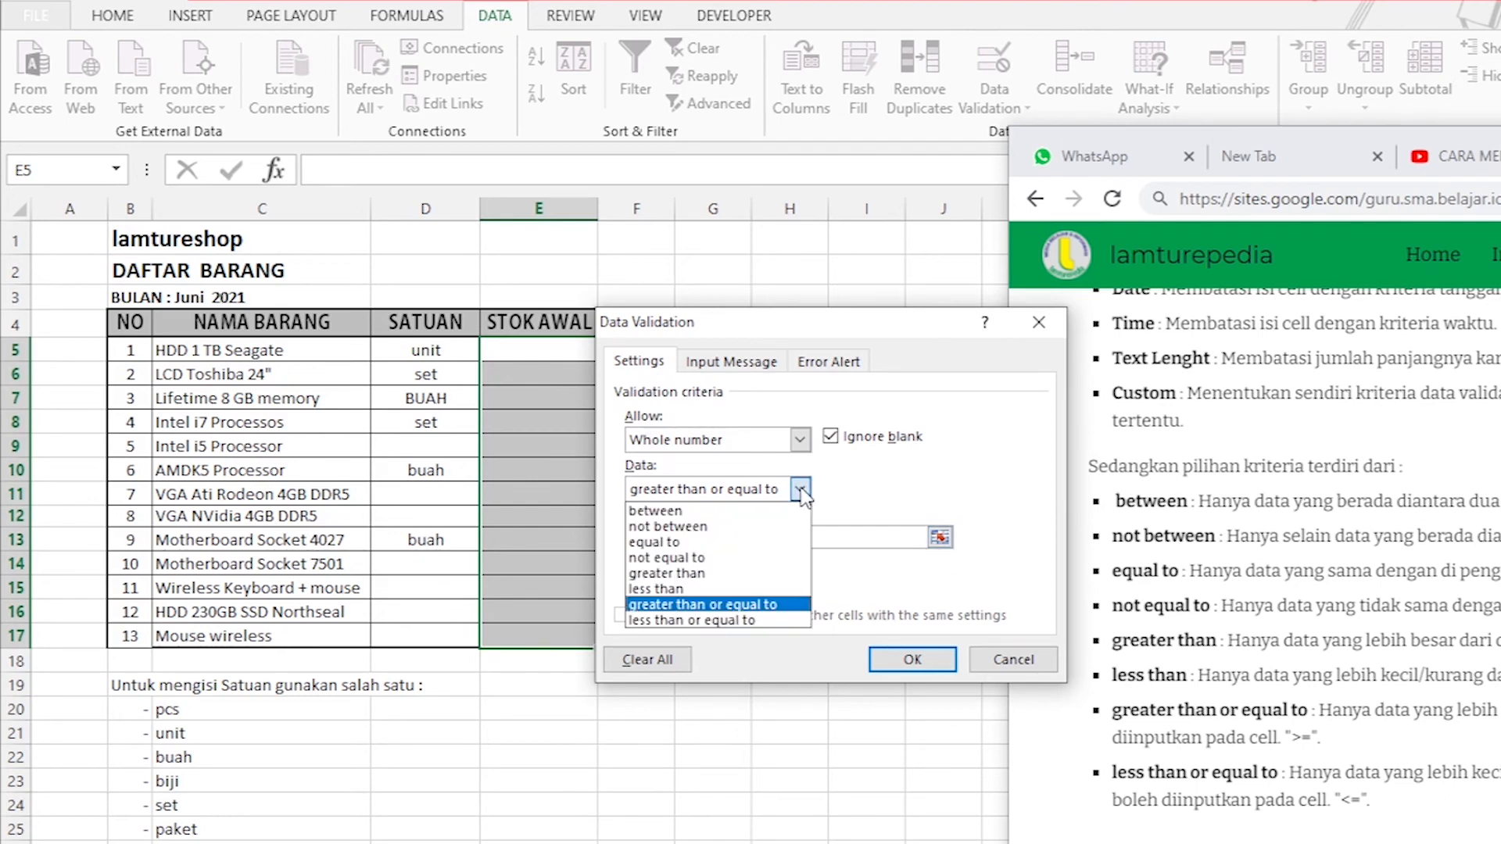
{"action": "left_click", "coordinate": [688, 542]}
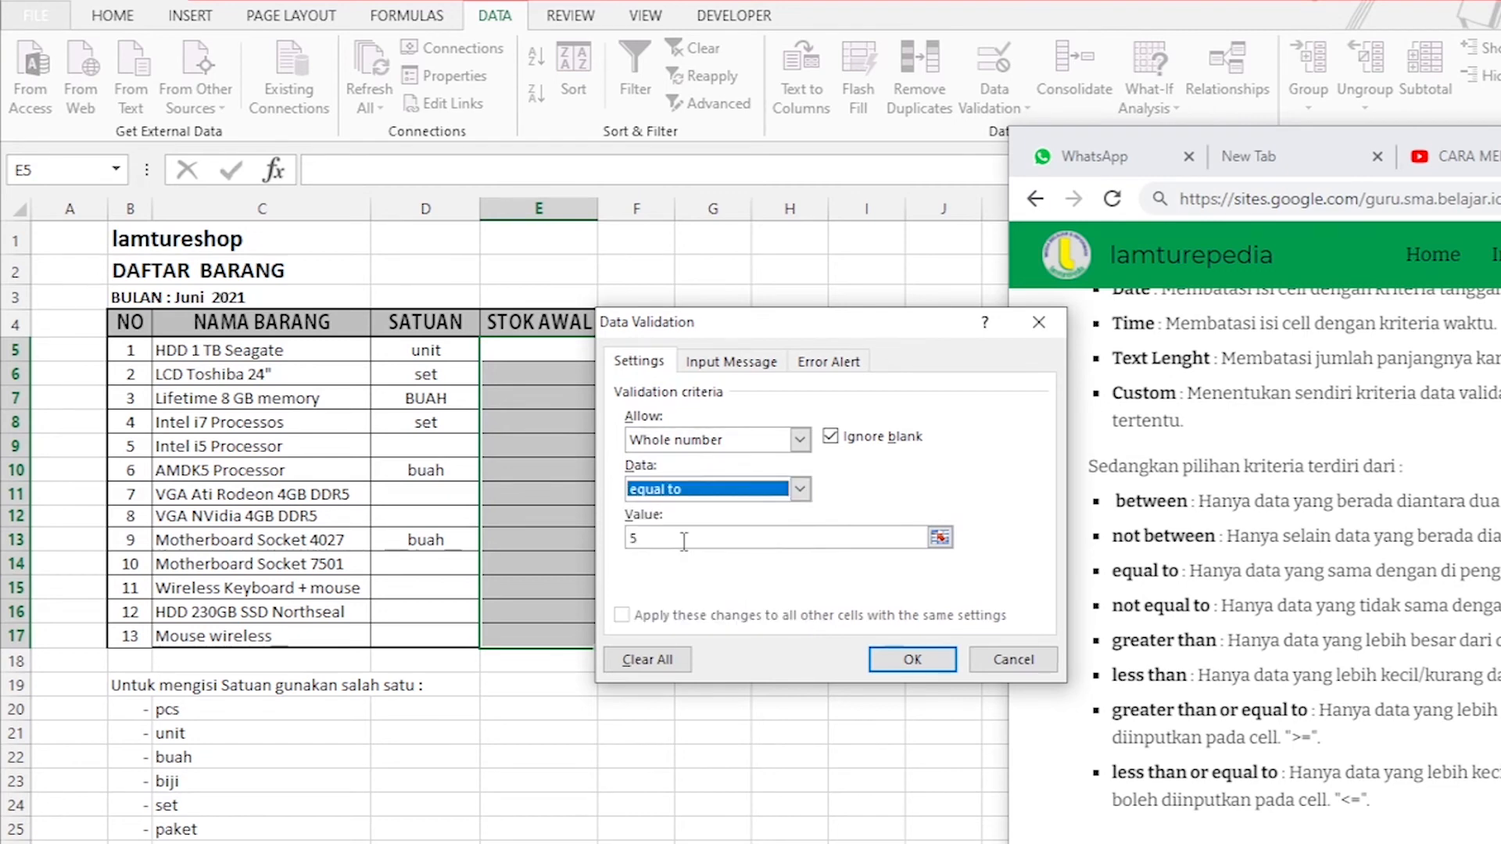
{"action": "left_click", "coordinate": [796, 491]}
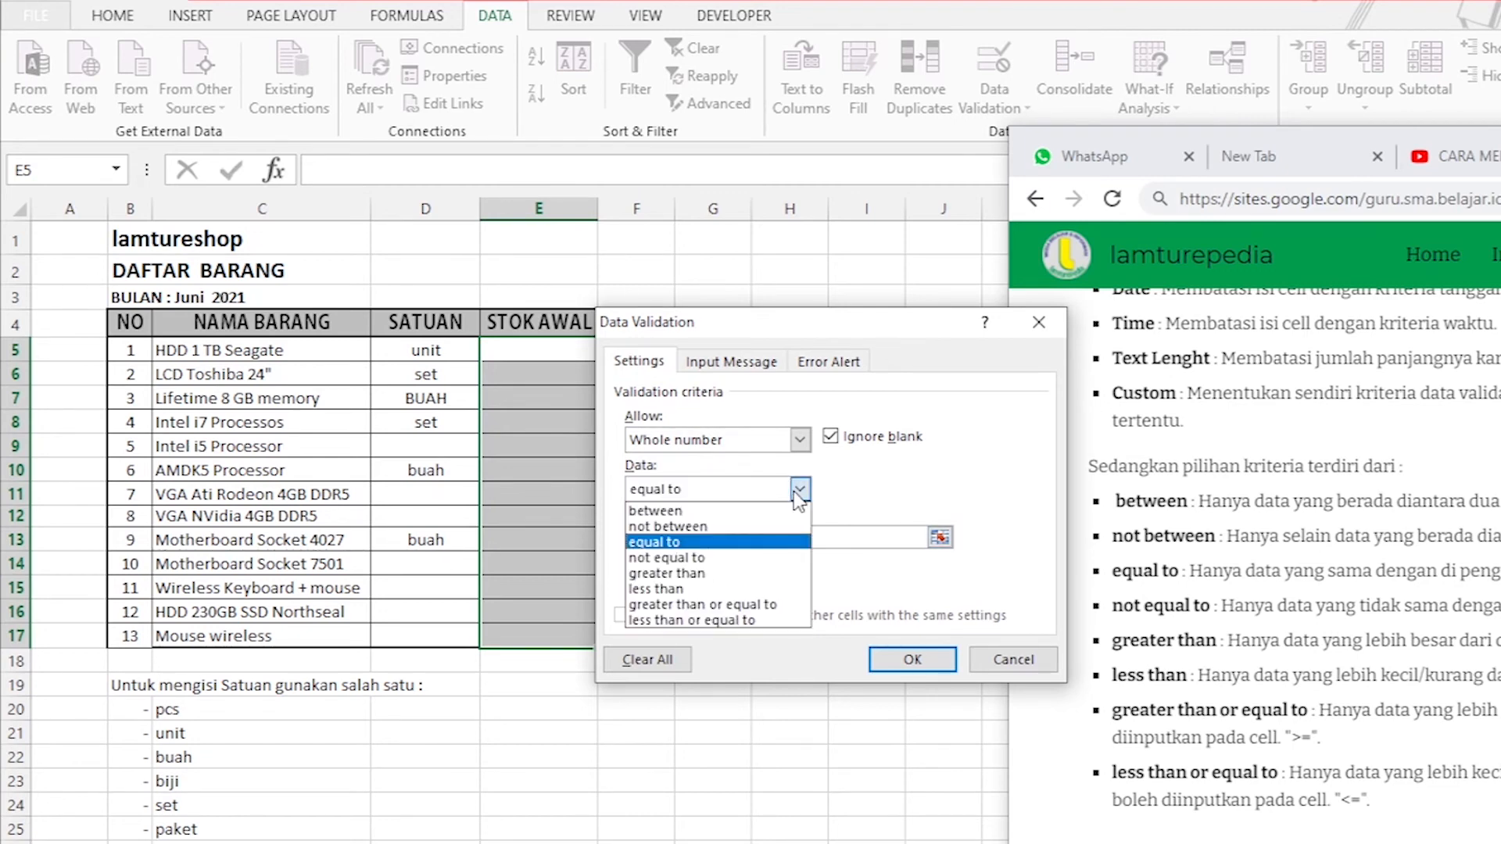
{"action": "left_click", "coordinate": [703, 604]}
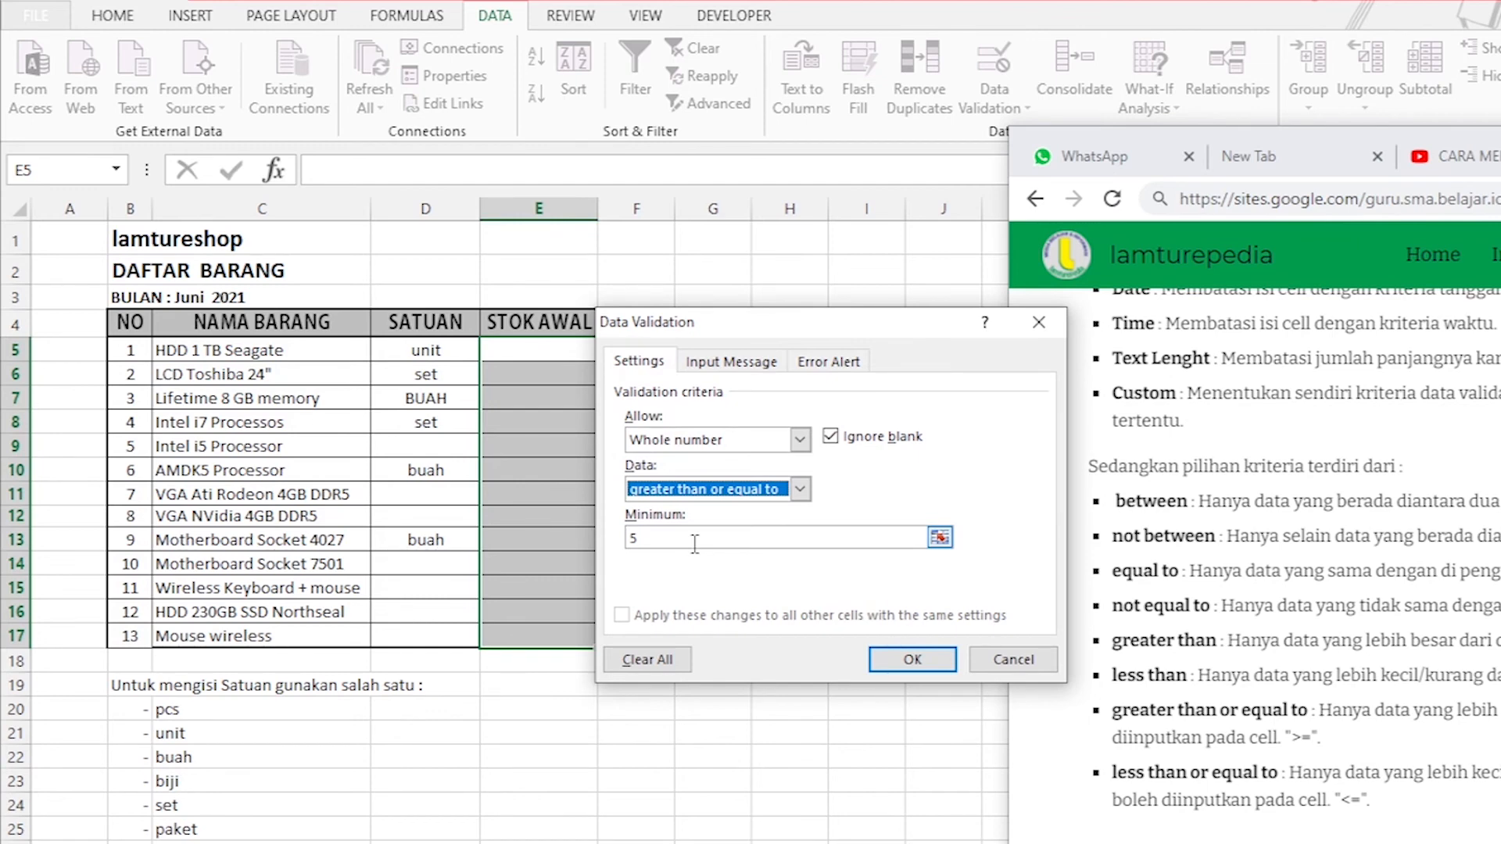
Try the less than or equal to condition for the whole number rule, using 5 as the maximum.
{"action": "left_click", "coordinate": [796, 490]}
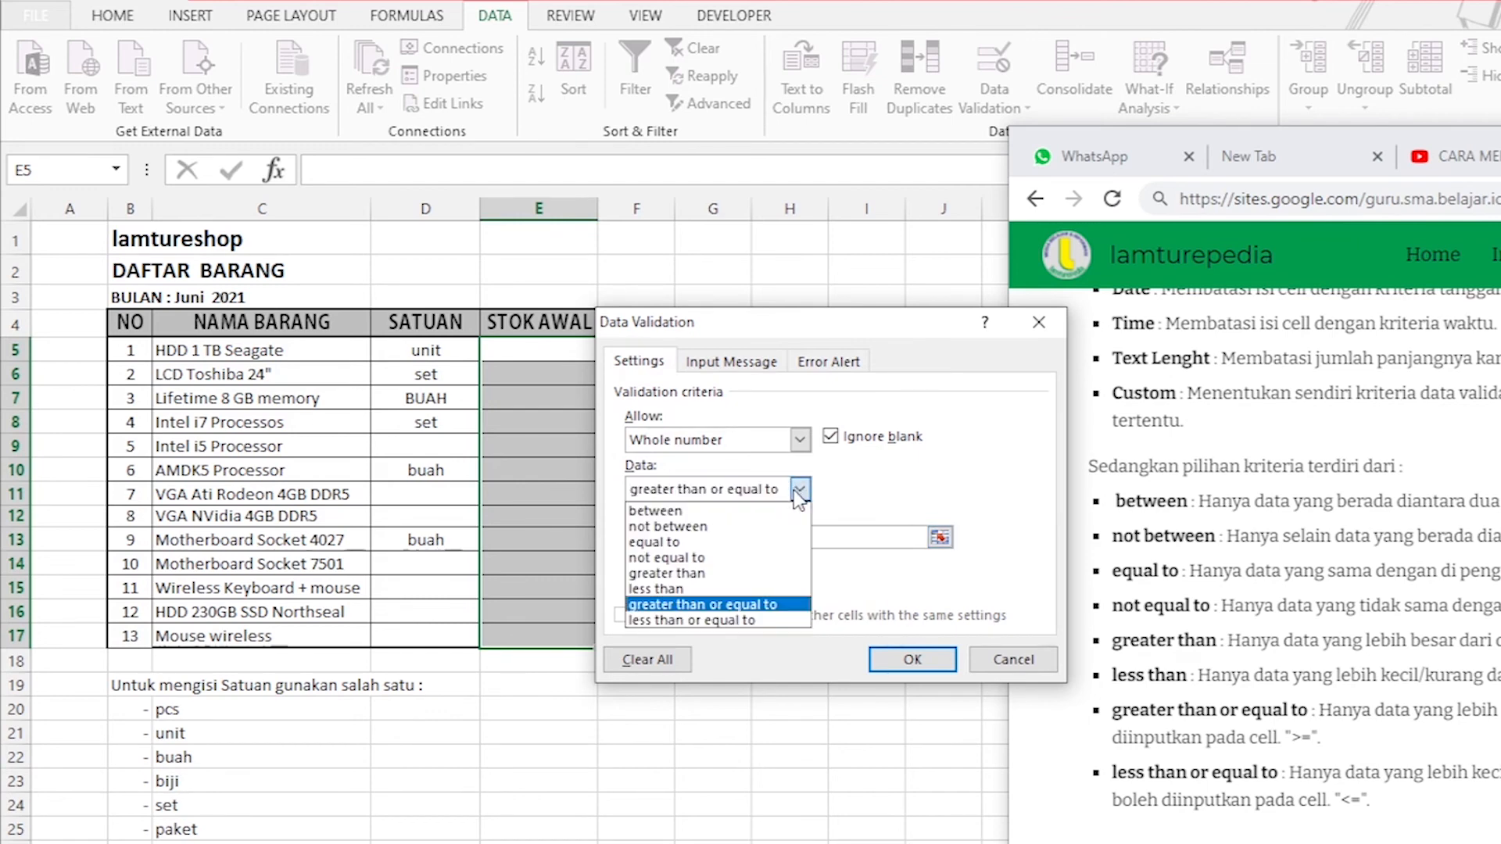
{"action": "left_click", "coordinate": [708, 620]}
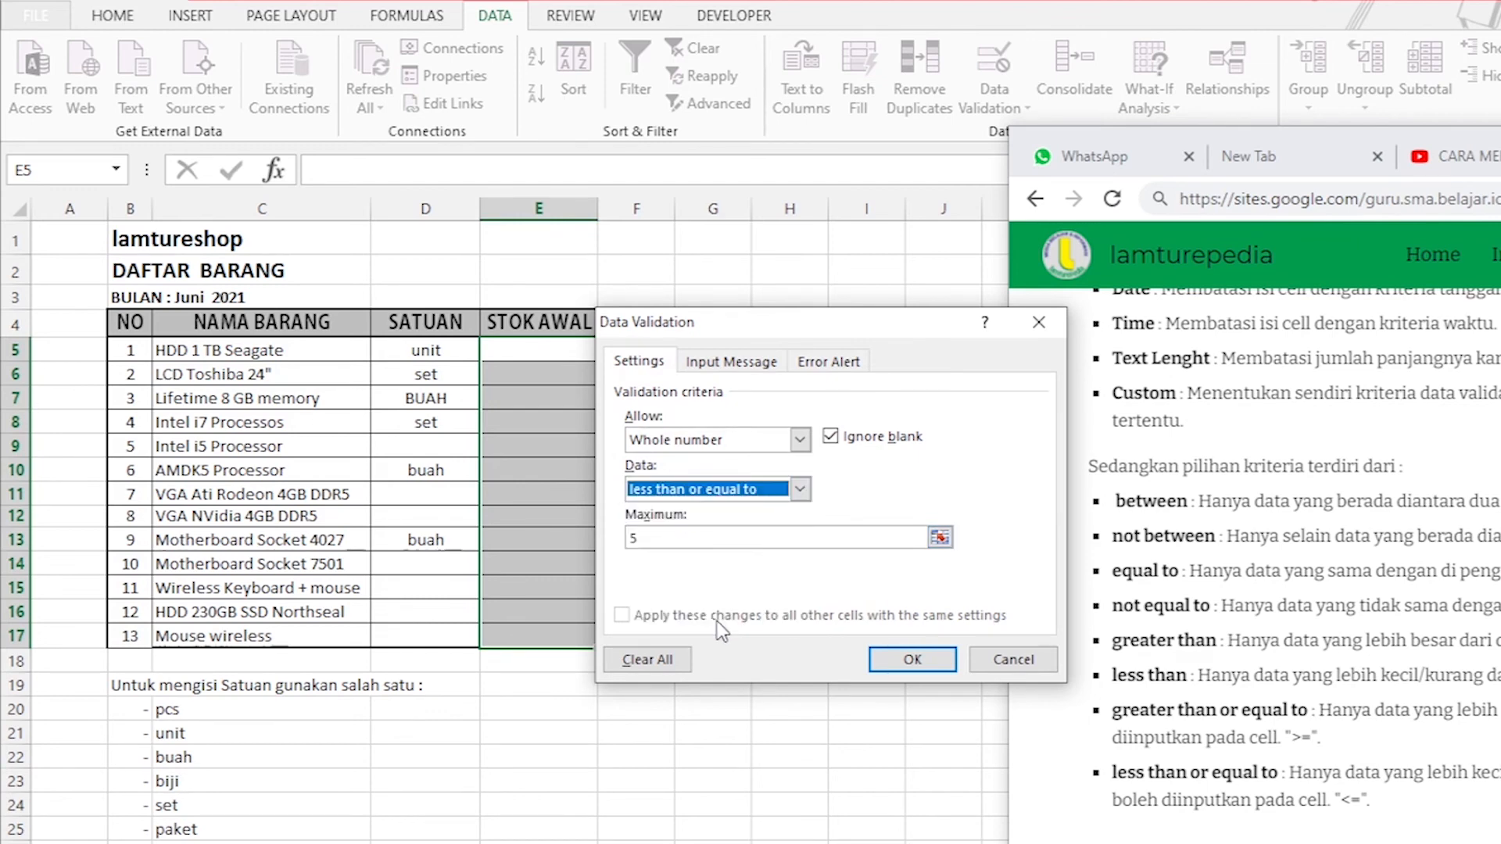
{"action": "left_click", "coordinate": [668, 536]}
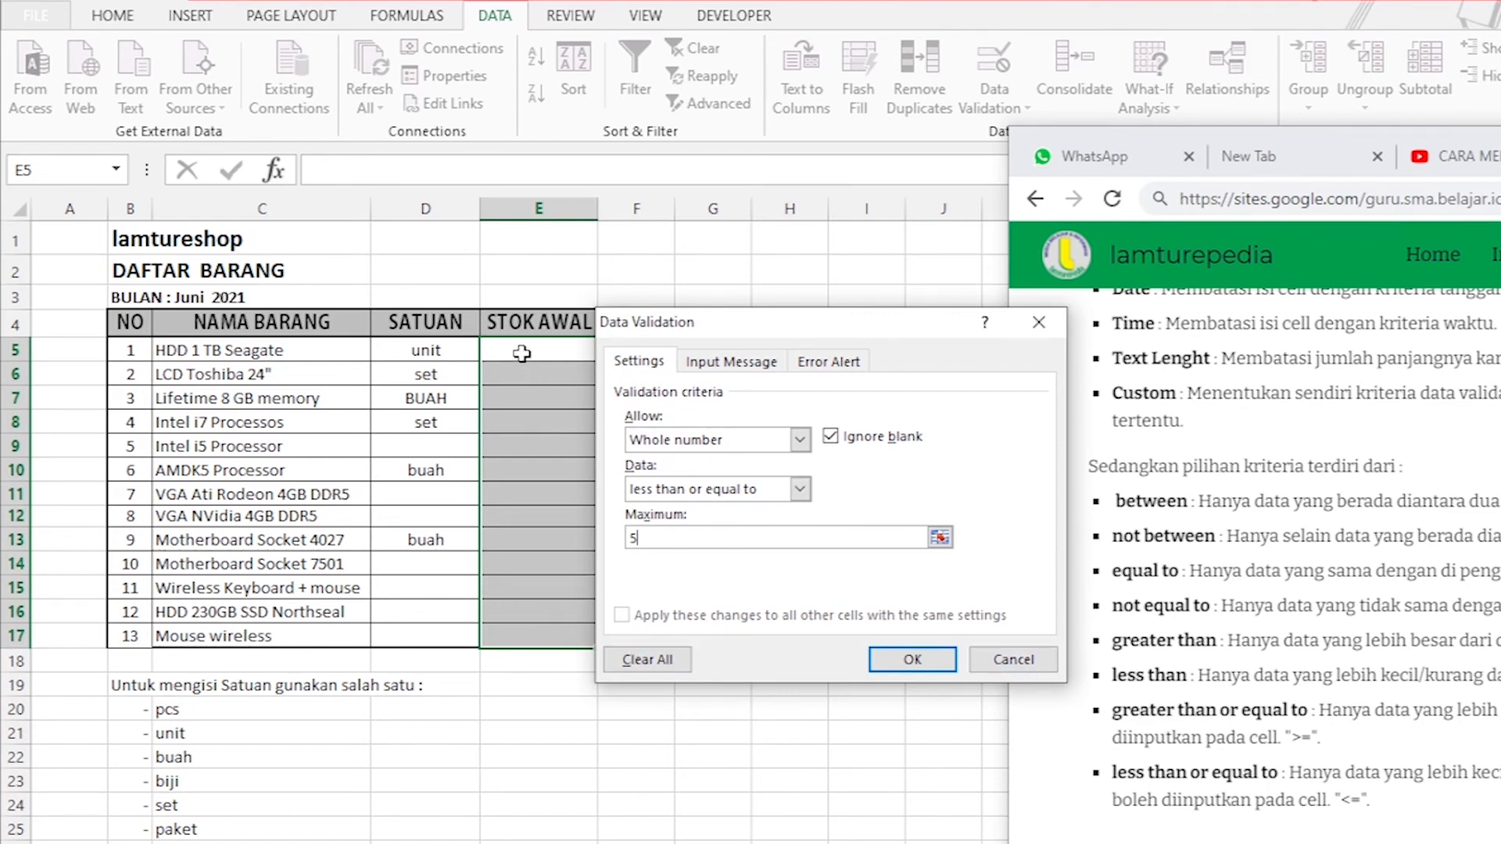
Set the whole number condition to greater than or equal to with a minimum of 0 and apply the validation to STOK AWAL.
{"action": "left_click", "coordinate": [800, 489]}
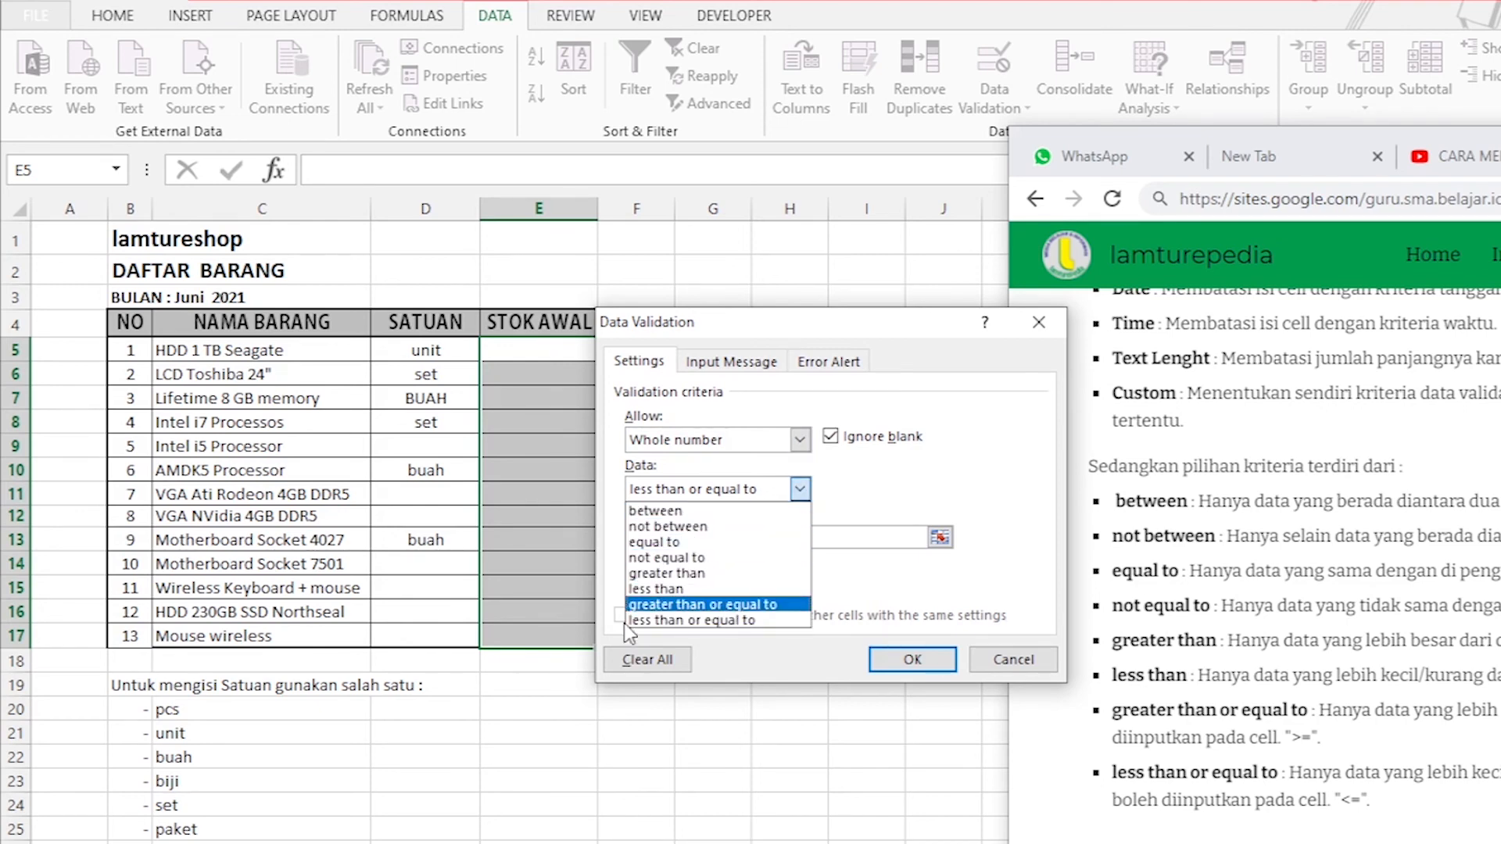
{"action": "left_click", "coordinate": [696, 607]}
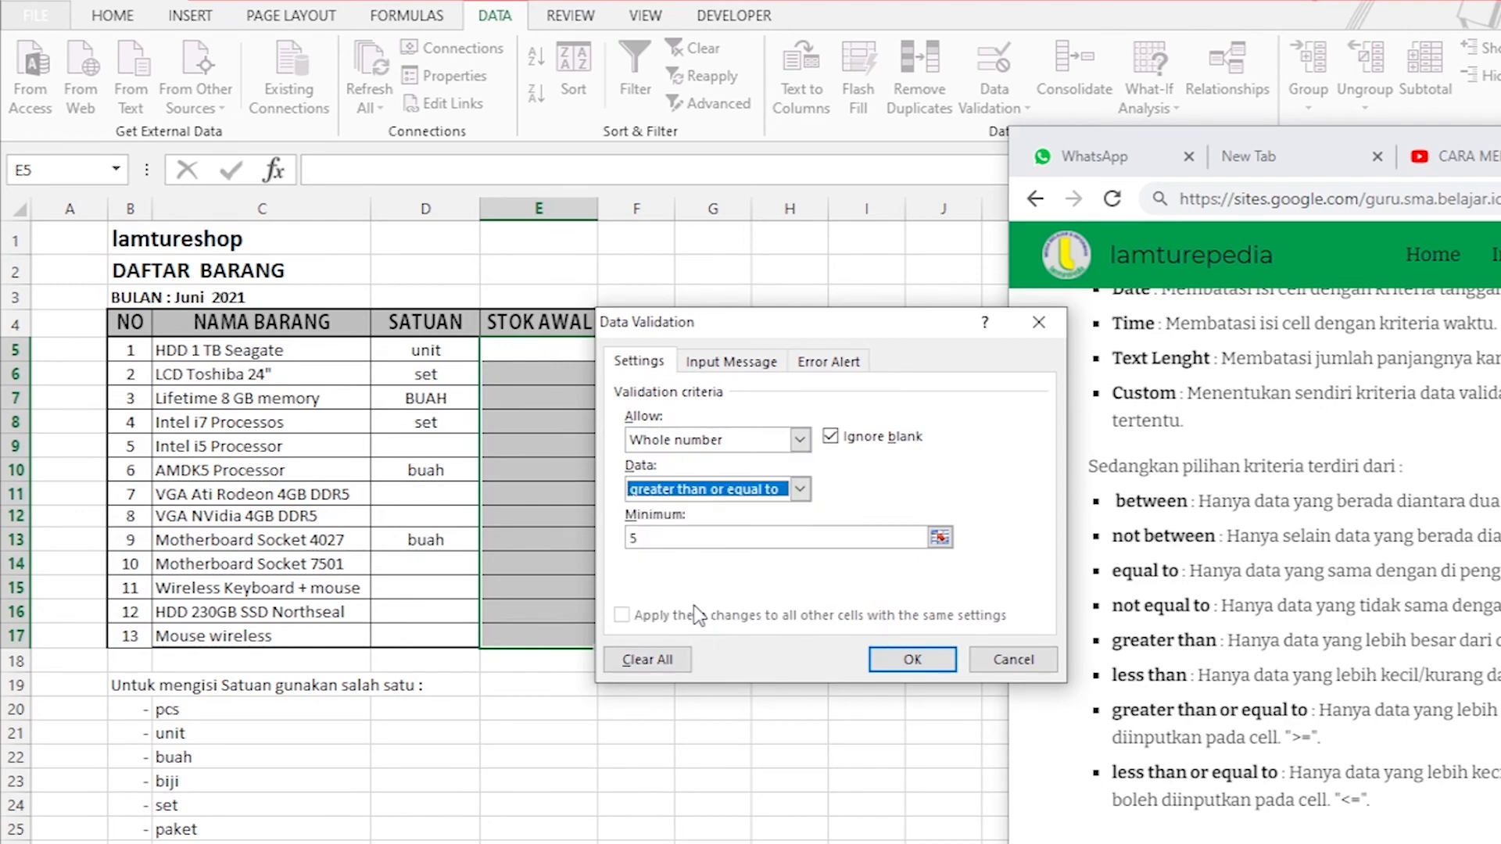
{"action": "left_click", "coordinate": [683, 537]}
{"action": "key", "text": "BackSpace"}
{"action": "type", "text": "0"}
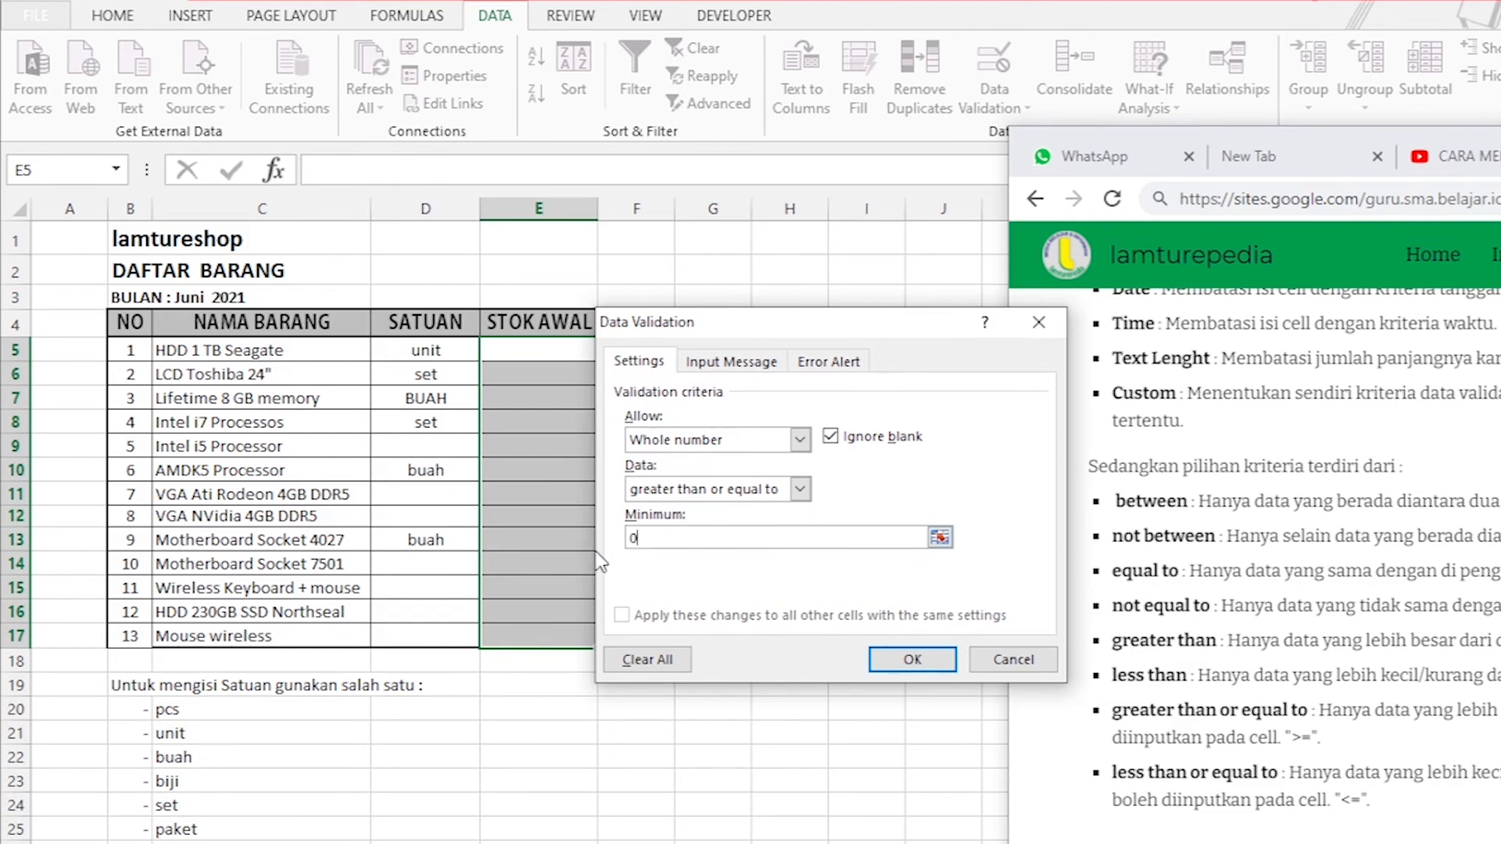
{"action": "left_click", "coordinate": [928, 655]}
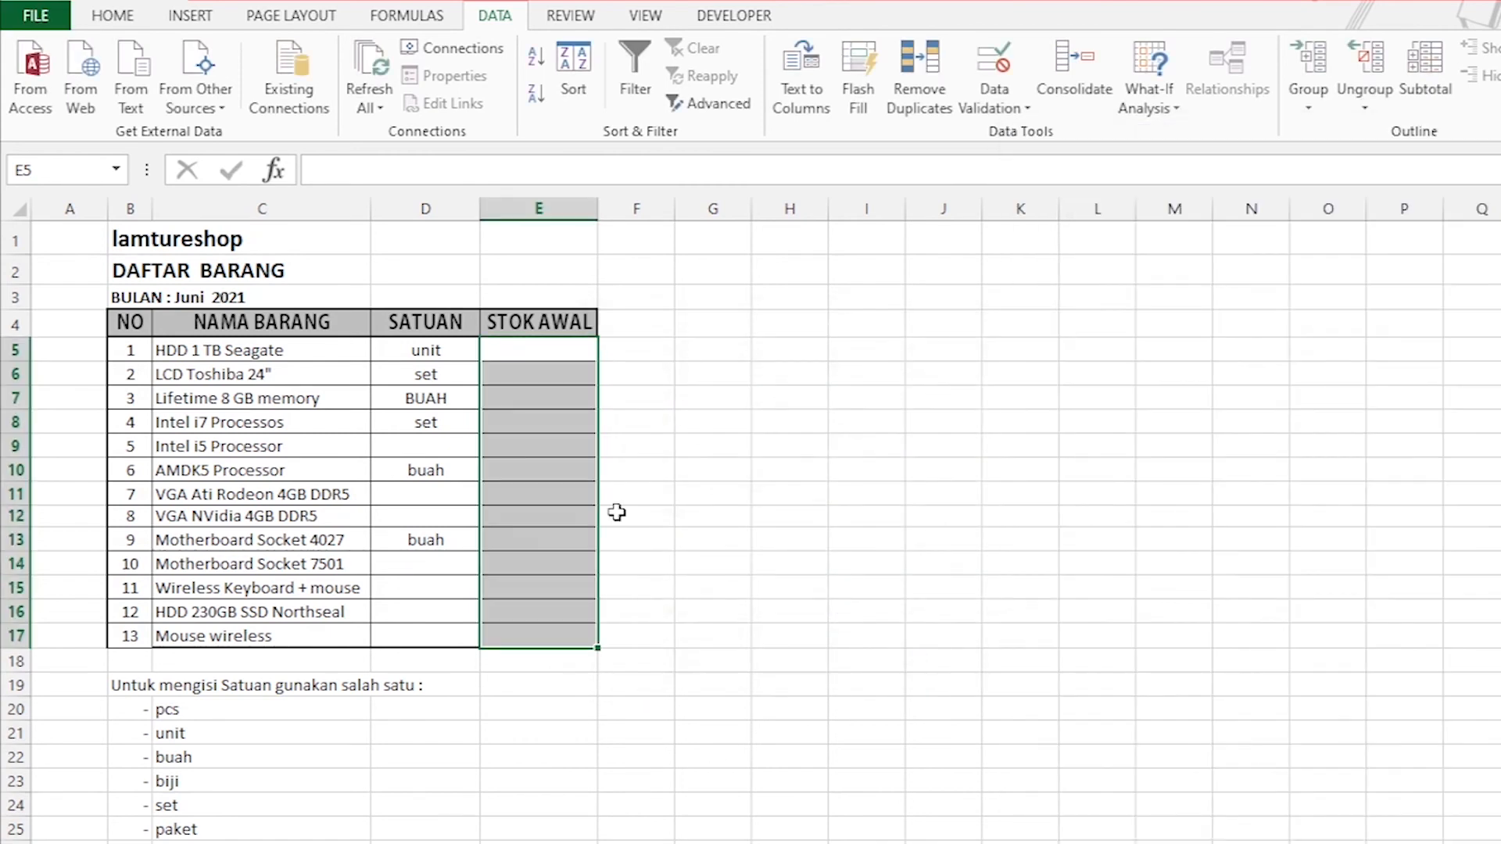
Enter a STOK AWAL of 1 for HDD 1 TB Seagate and 2 for LCD Toshiba 24".
{"action": "left_click", "coordinate": [864, 422]}
{"action": "left_click", "coordinate": [546, 352]}
{"action": "type", "text": "1"}
{"action": "key", "text": "Return"}
{"action": "type", "text": "2"}
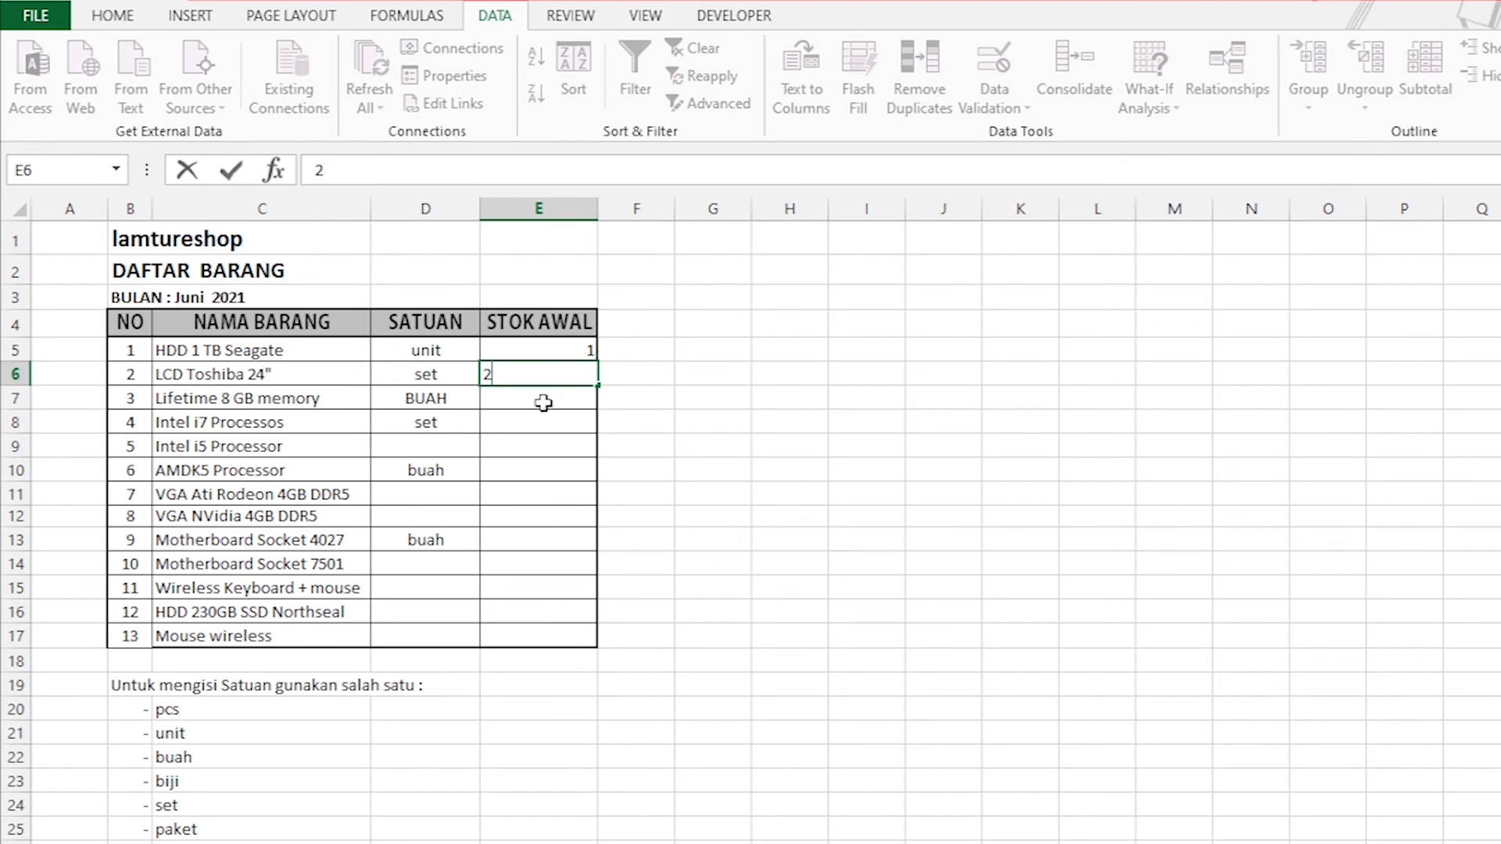
{"action": "key", "text": "Return"}
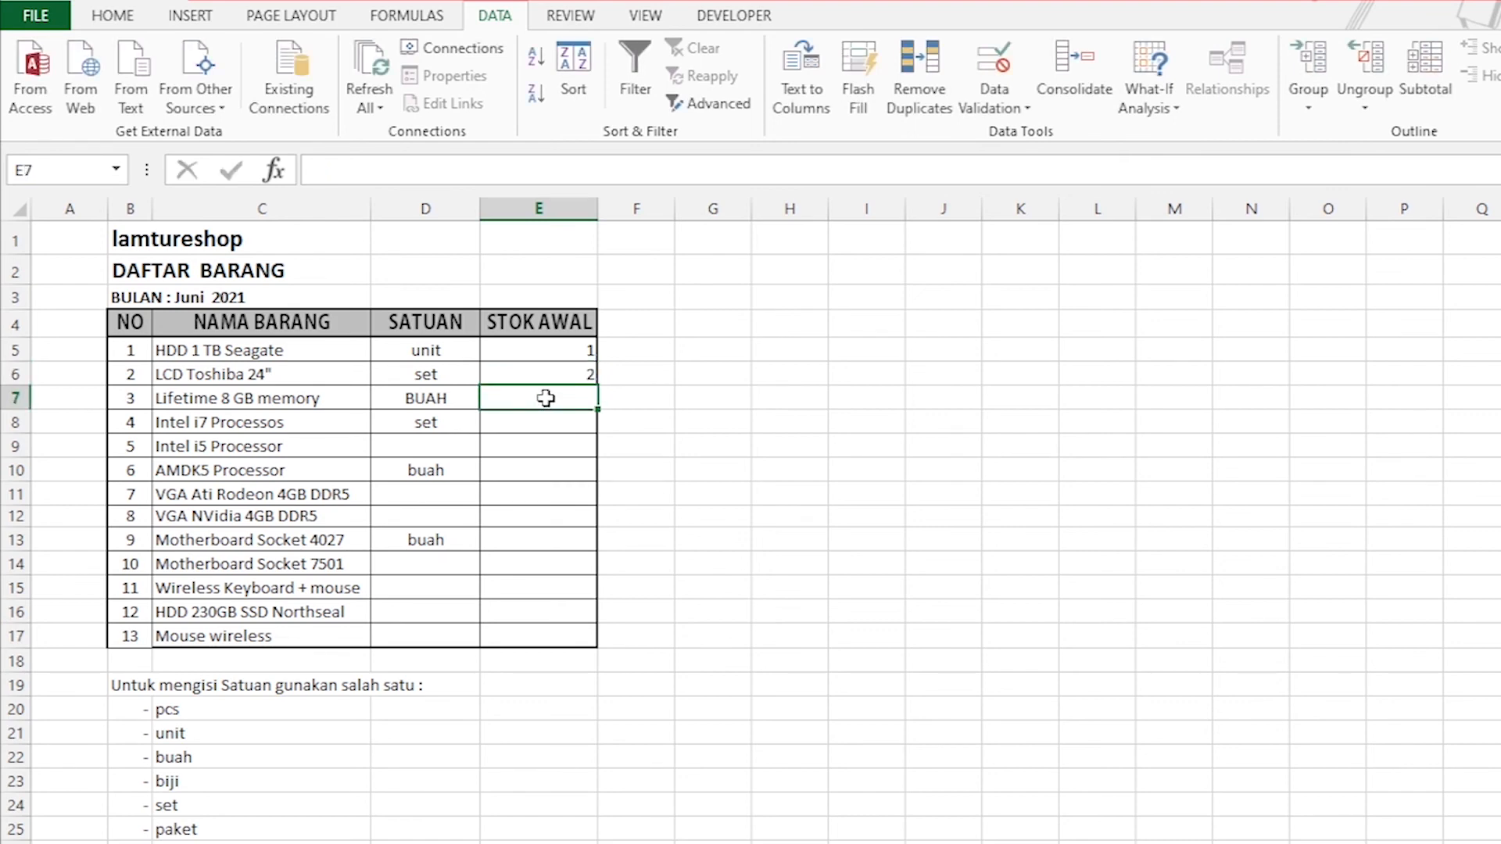
Test the STOK AWAL rule by trying -2 and -10 for Lifetime 8 GB memory, and cancel the entry.
{"action": "type", "text": "-2"}
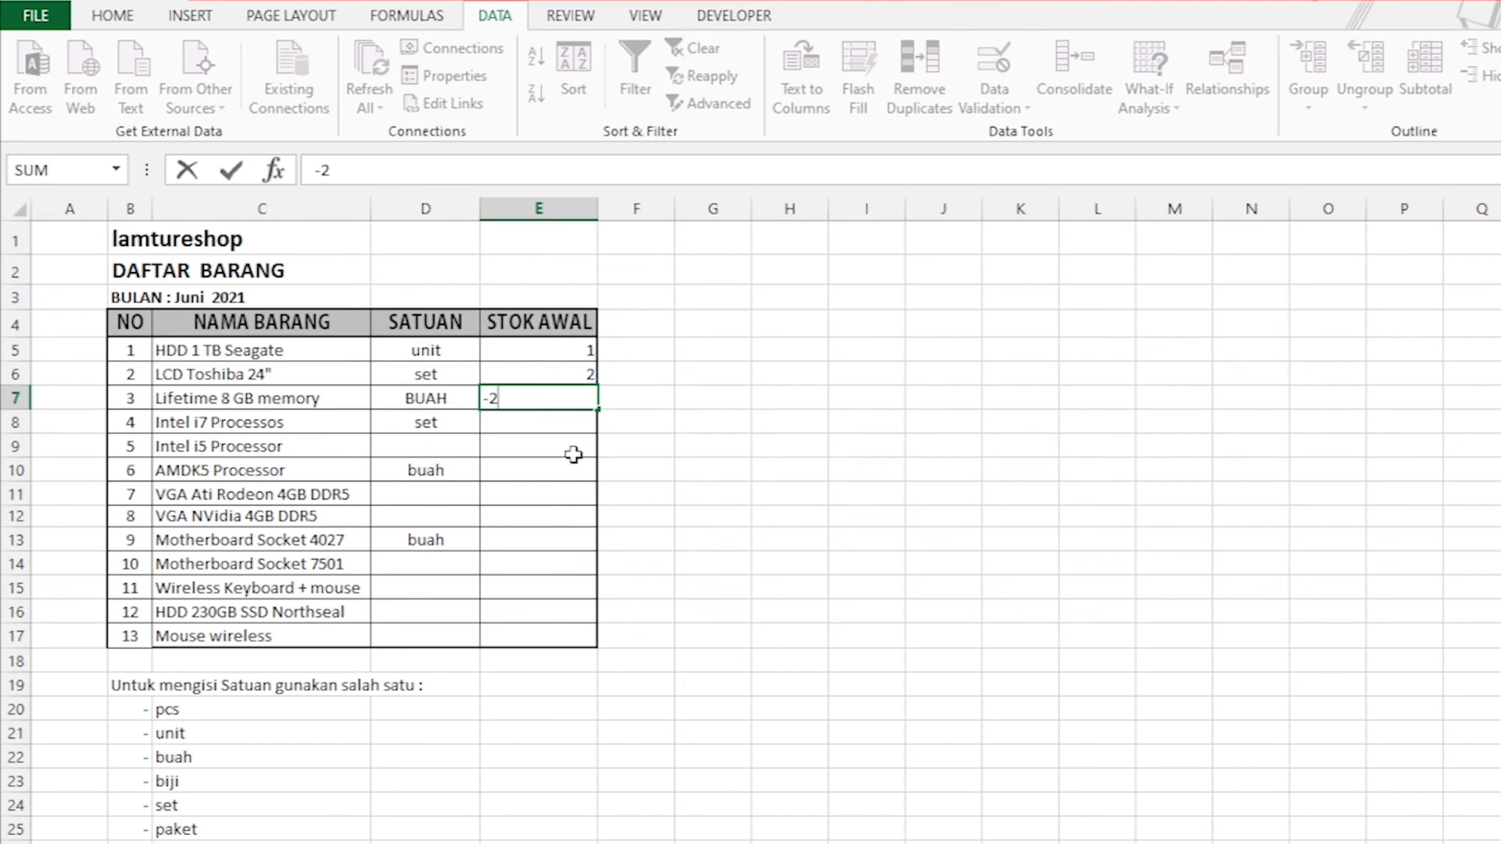
{"action": "key", "text": "Return"}
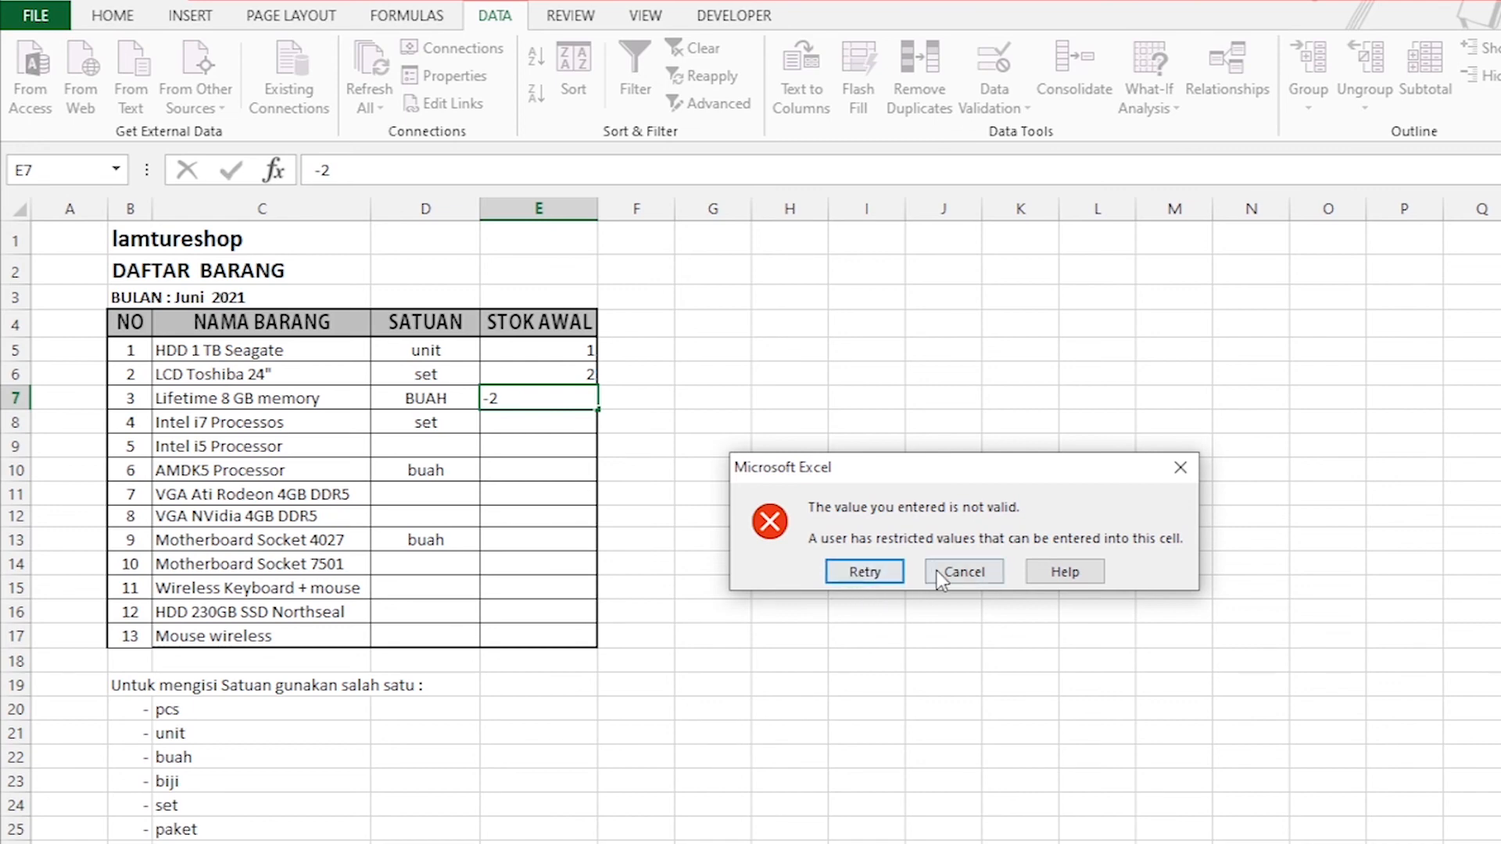
{"action": "left_click", "coordinate": [866, 570]}
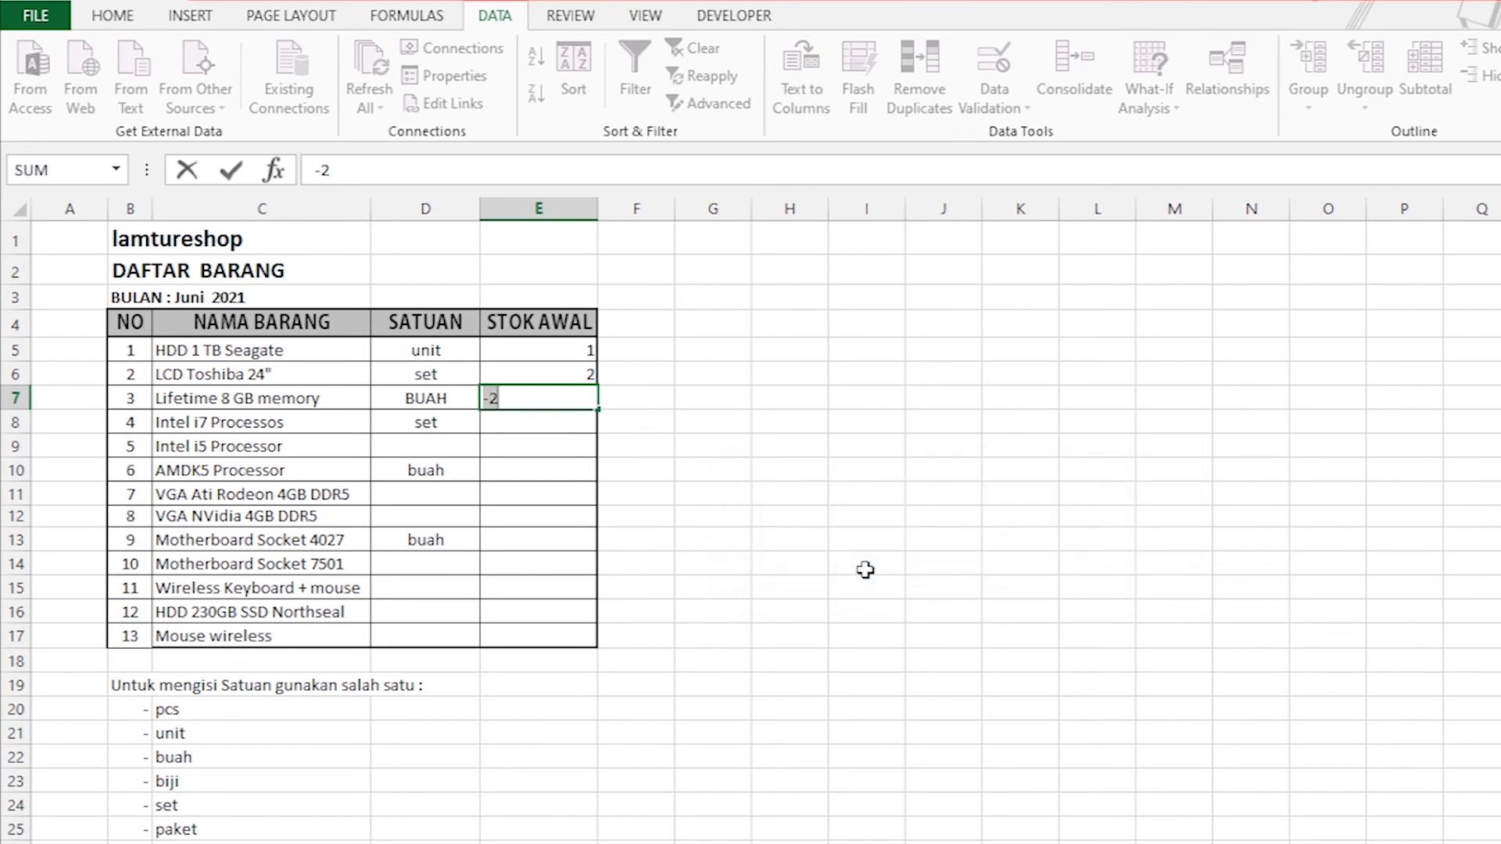
{"action": "left_click", "coordinate": [550, 404]}
{"action": "key", "text": "BackSpace"}
{"action": "type", "text": "10"}
{"action": "key", "text": "Return"}
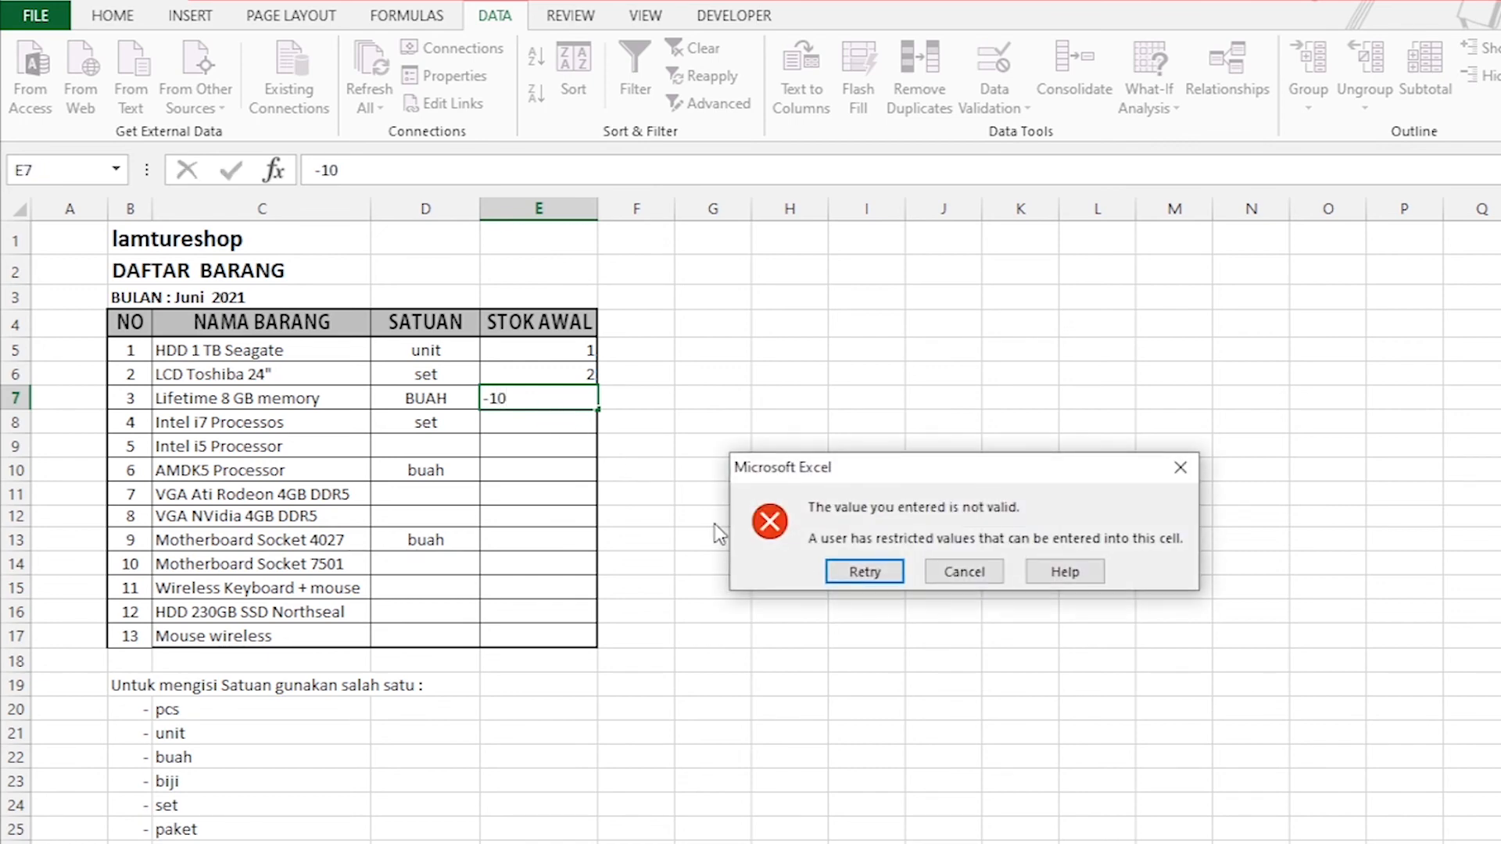
{"action": "left_click", "coordinate": [962, 576]}
{"action": "left_click", "coordinate": [574, 463]}
{"action": "left_click", "coordinate": [551, 403]}
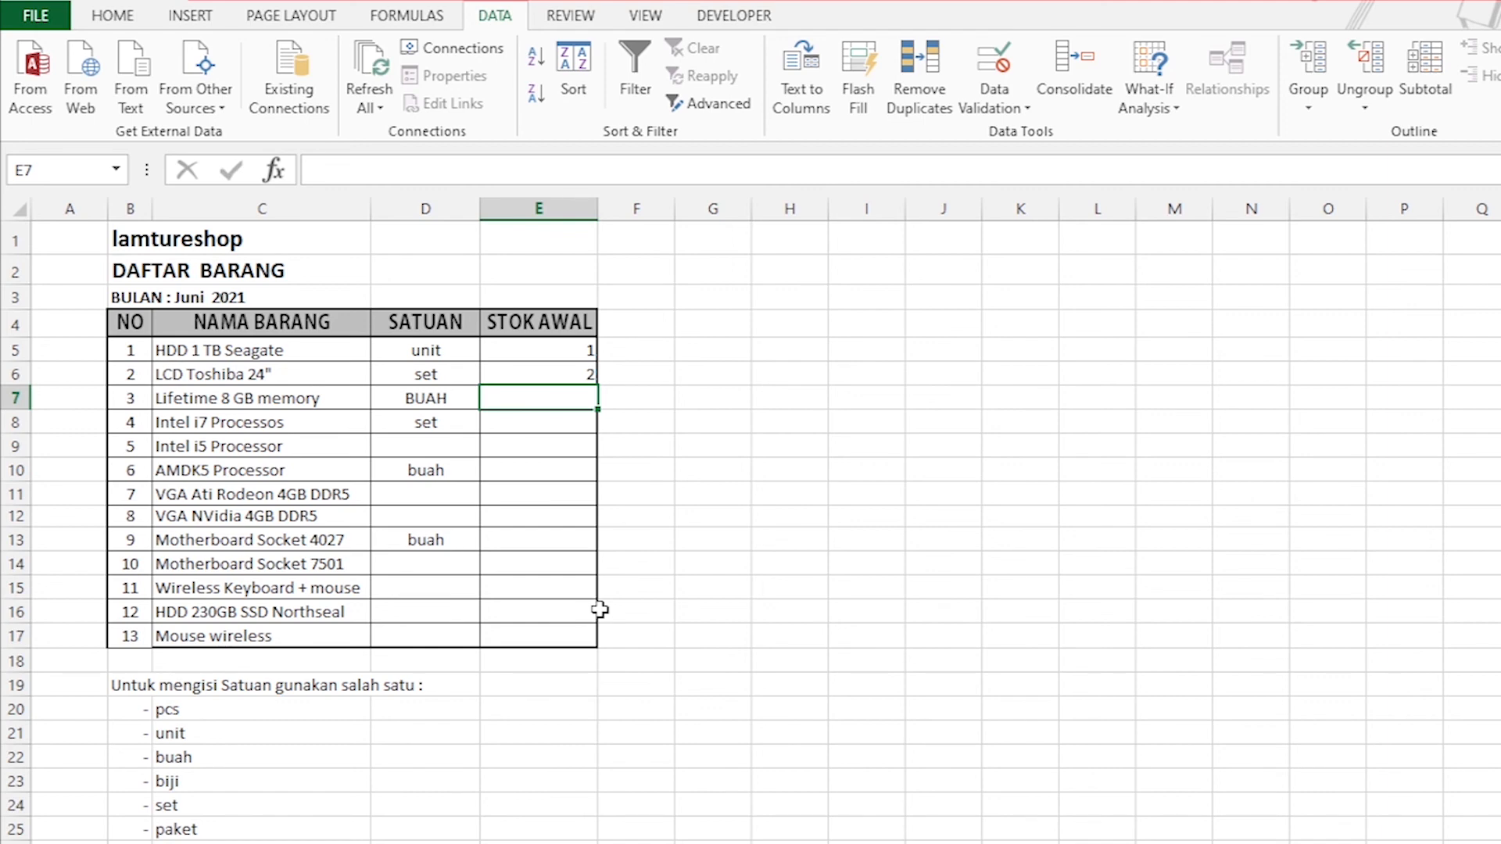
Open the data validation settings of STOK AWAL cells E5:E17 and look through the comparison conditions for the Date type.
{"action": "left_click", "coordinate": [555, 357]}
{"action": "left_click", "coordinate": [559, 468]}
{"action": "left_click", "coordinate": [558, 352]}
{"action": "left_click_drag", "start_coordinate": [557, 349], "coordinate": [539, 644]}
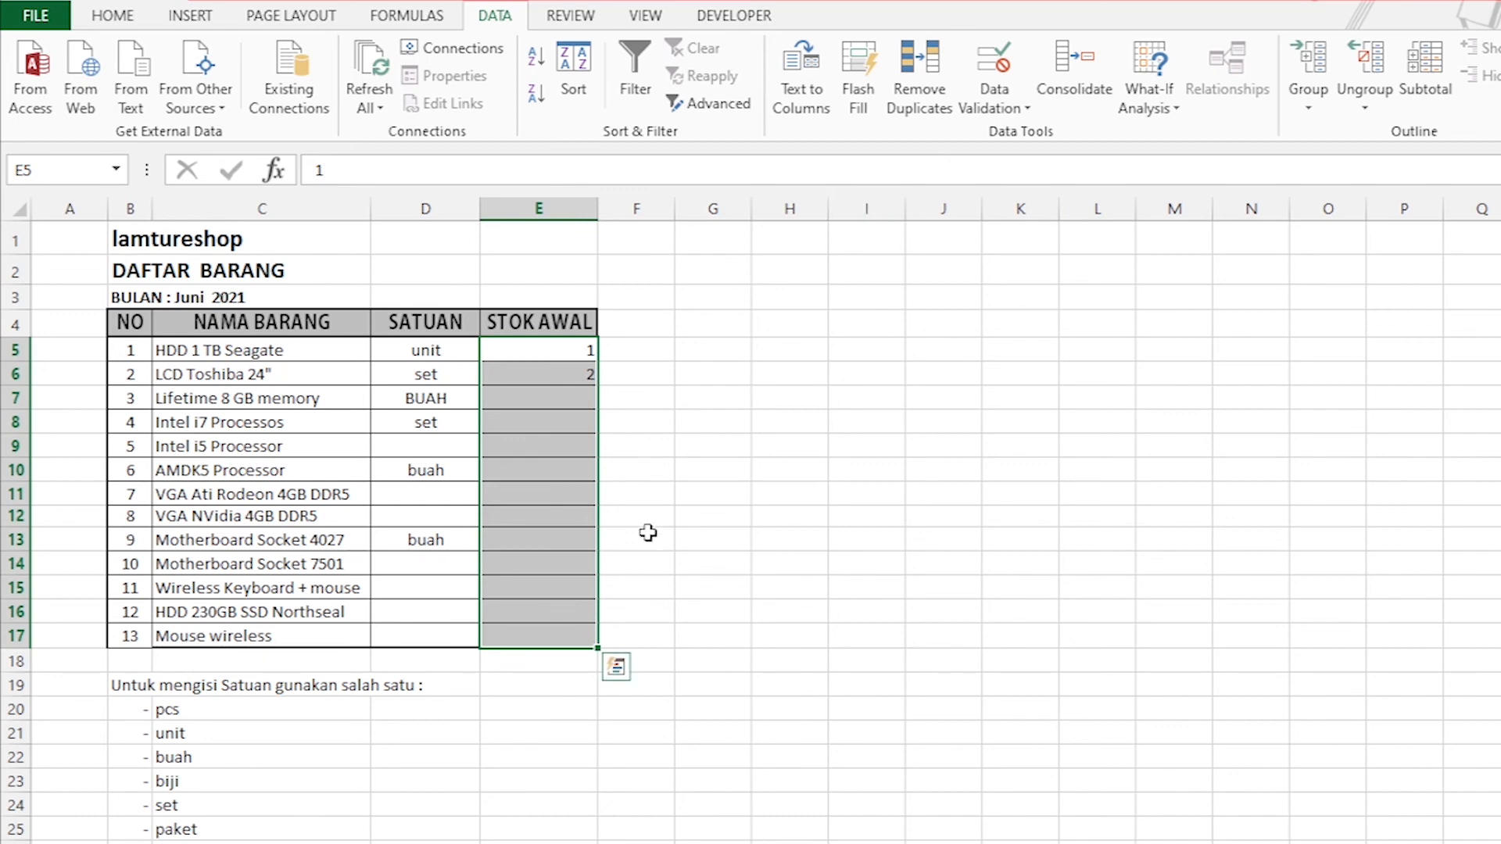
{"action": "left_click", "coordinate": [1022, 110]}
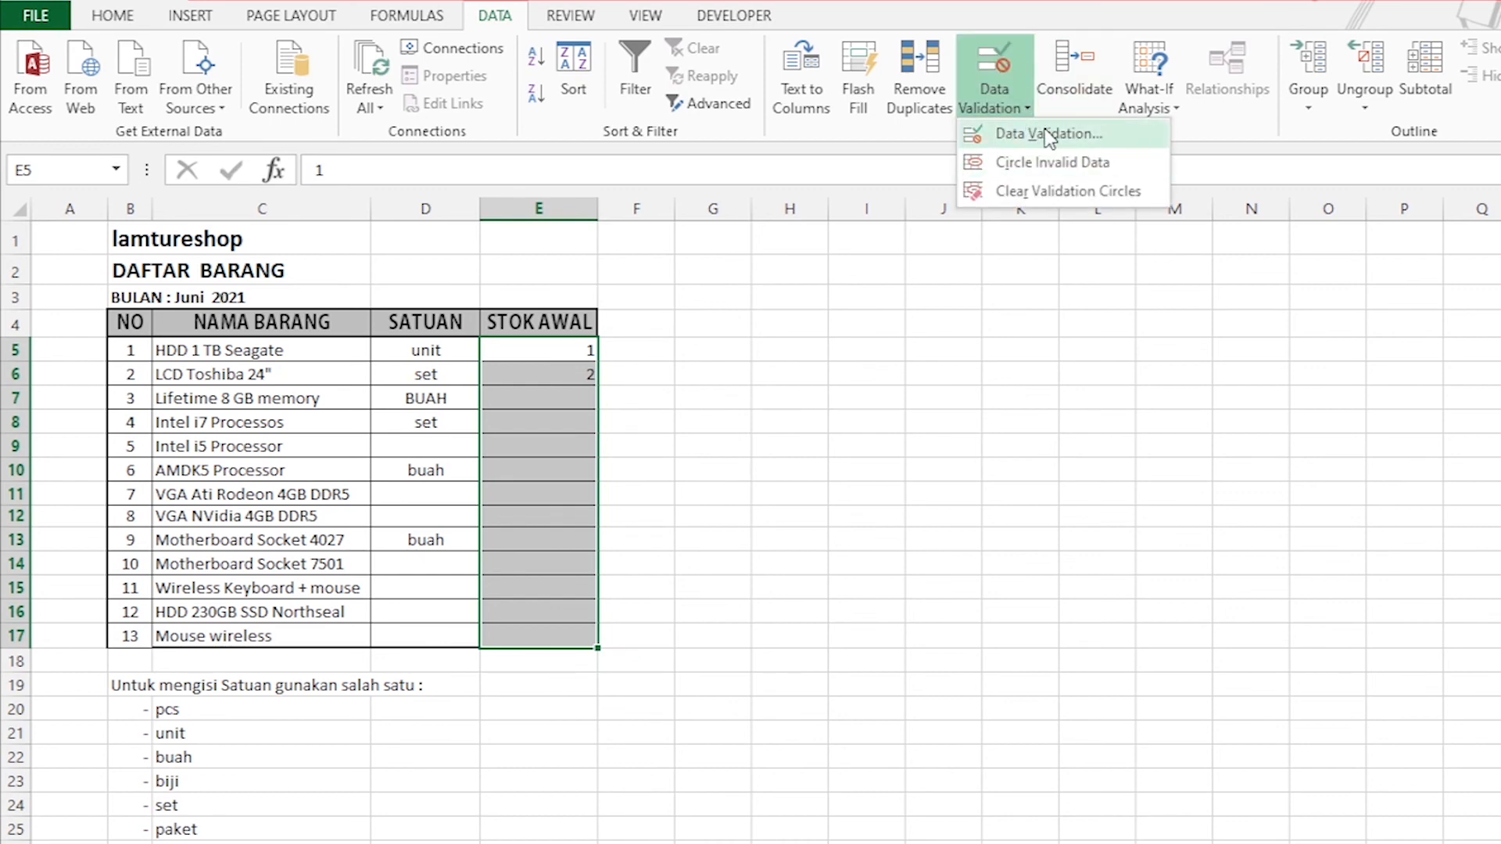
{"action": "left_click", "coordinate": [1047, 134]}
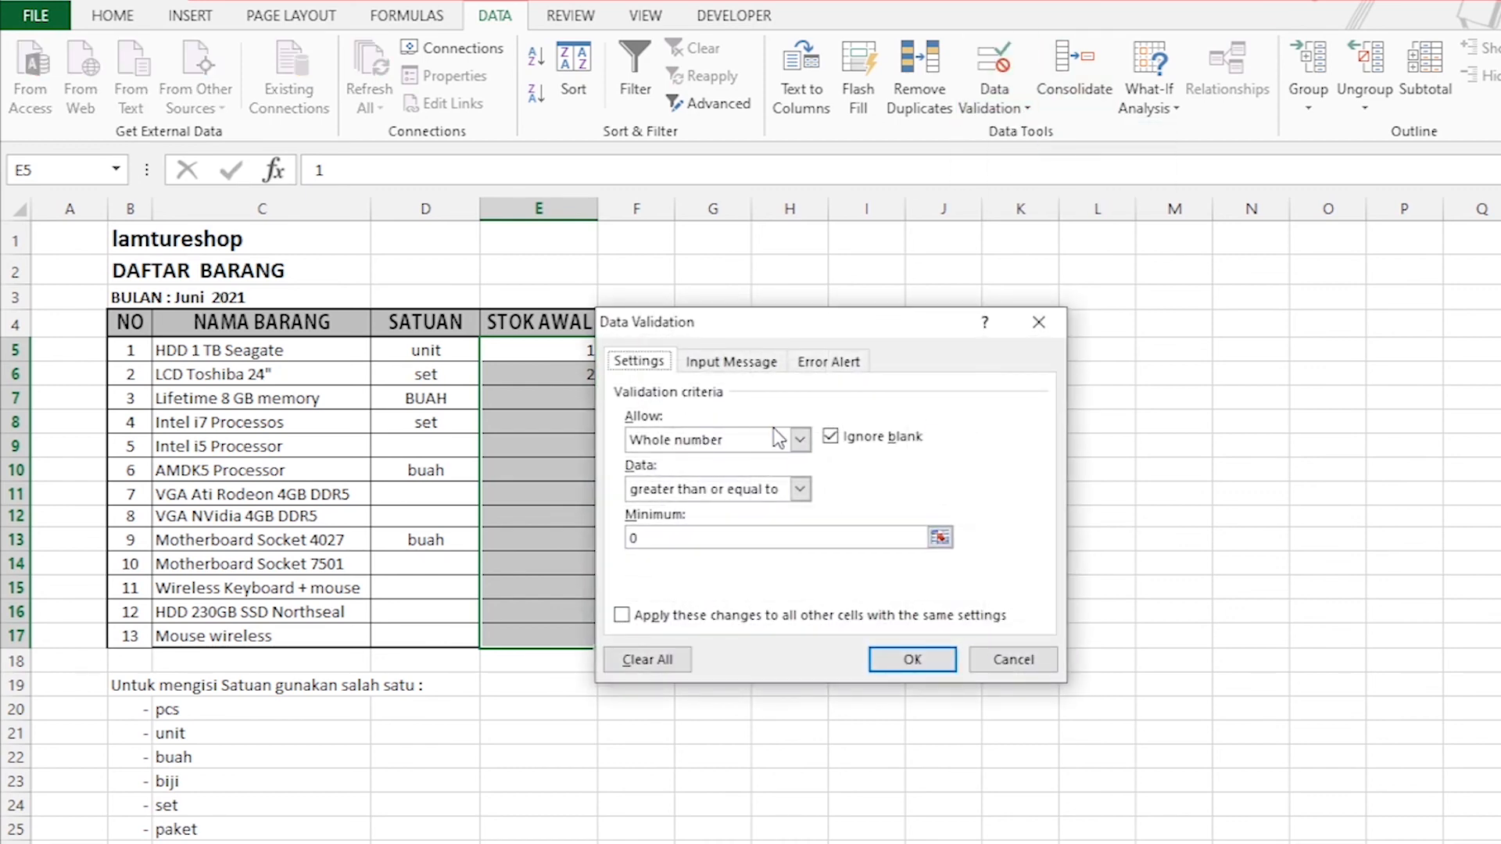
{"action": "left_click", "coordinate": [799, 442]}
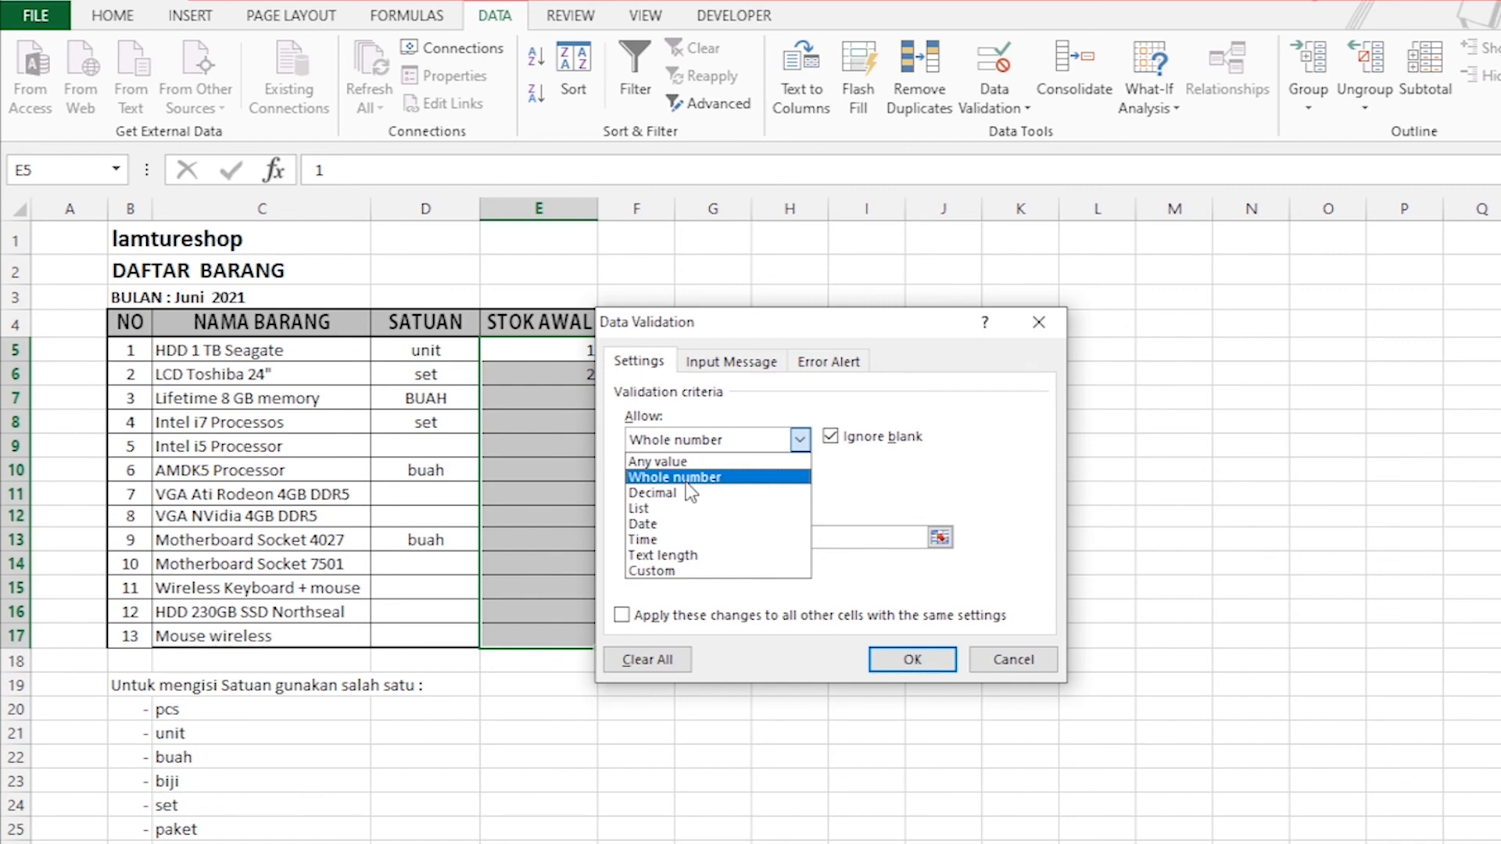
{"action": "left_click", "coordinate": [685, 535]}
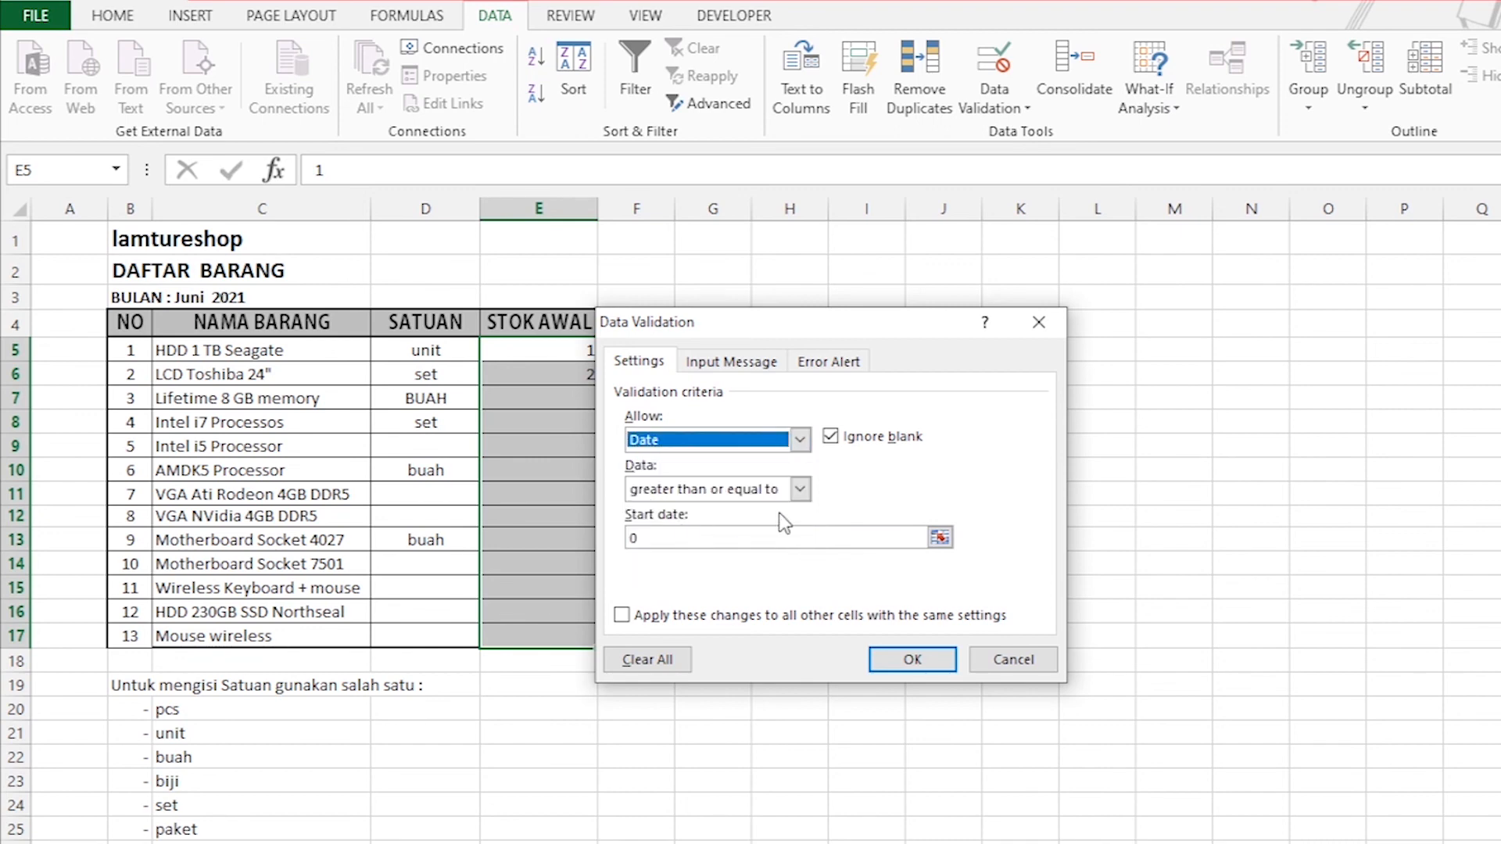
{"action": "left_click", "coordinate": [801, 489]}
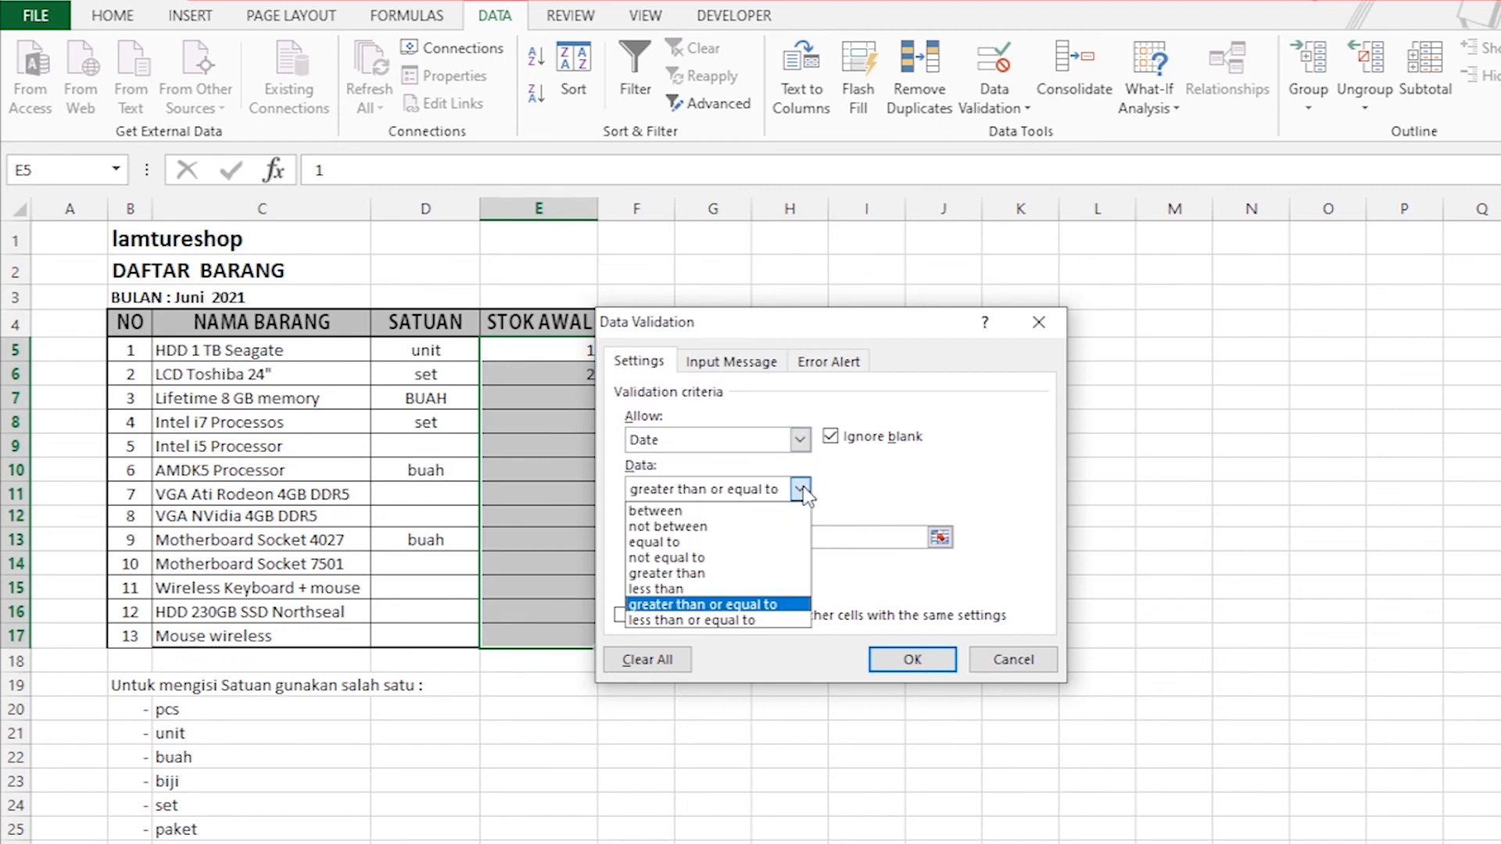
{"action": "left_click", "coordinate": [801, 490]}
{"action": "left_click", "coordinate": [799, 490]}
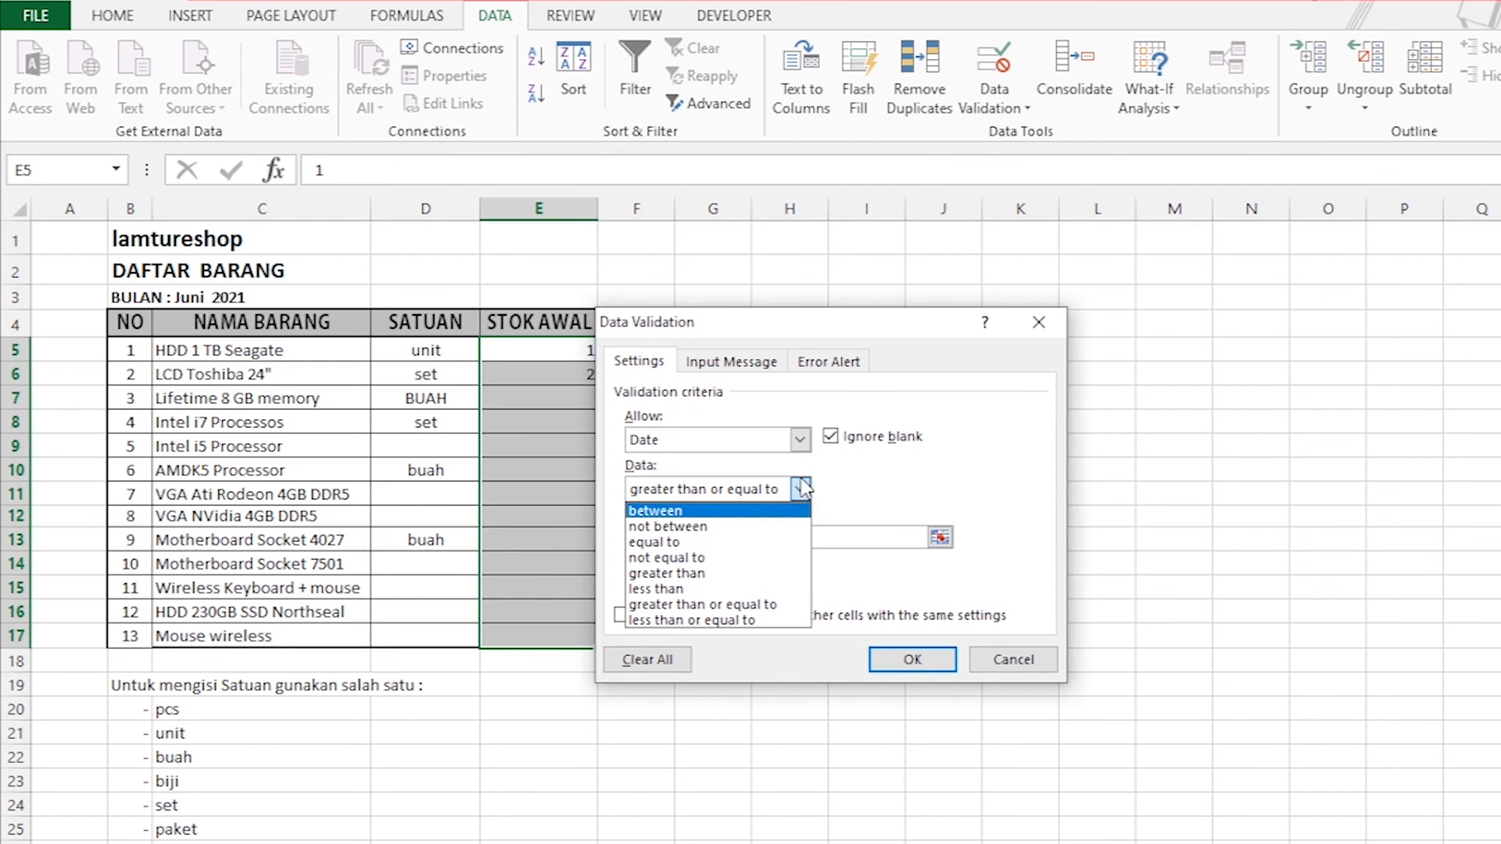
{"action": "left_click", "coordinate": [803, 492]}
Try the Time and Text length validation types for the STOK AWAL cells, and discard the changes.
{"action": "left_click", "coordinate": [800, 439]}
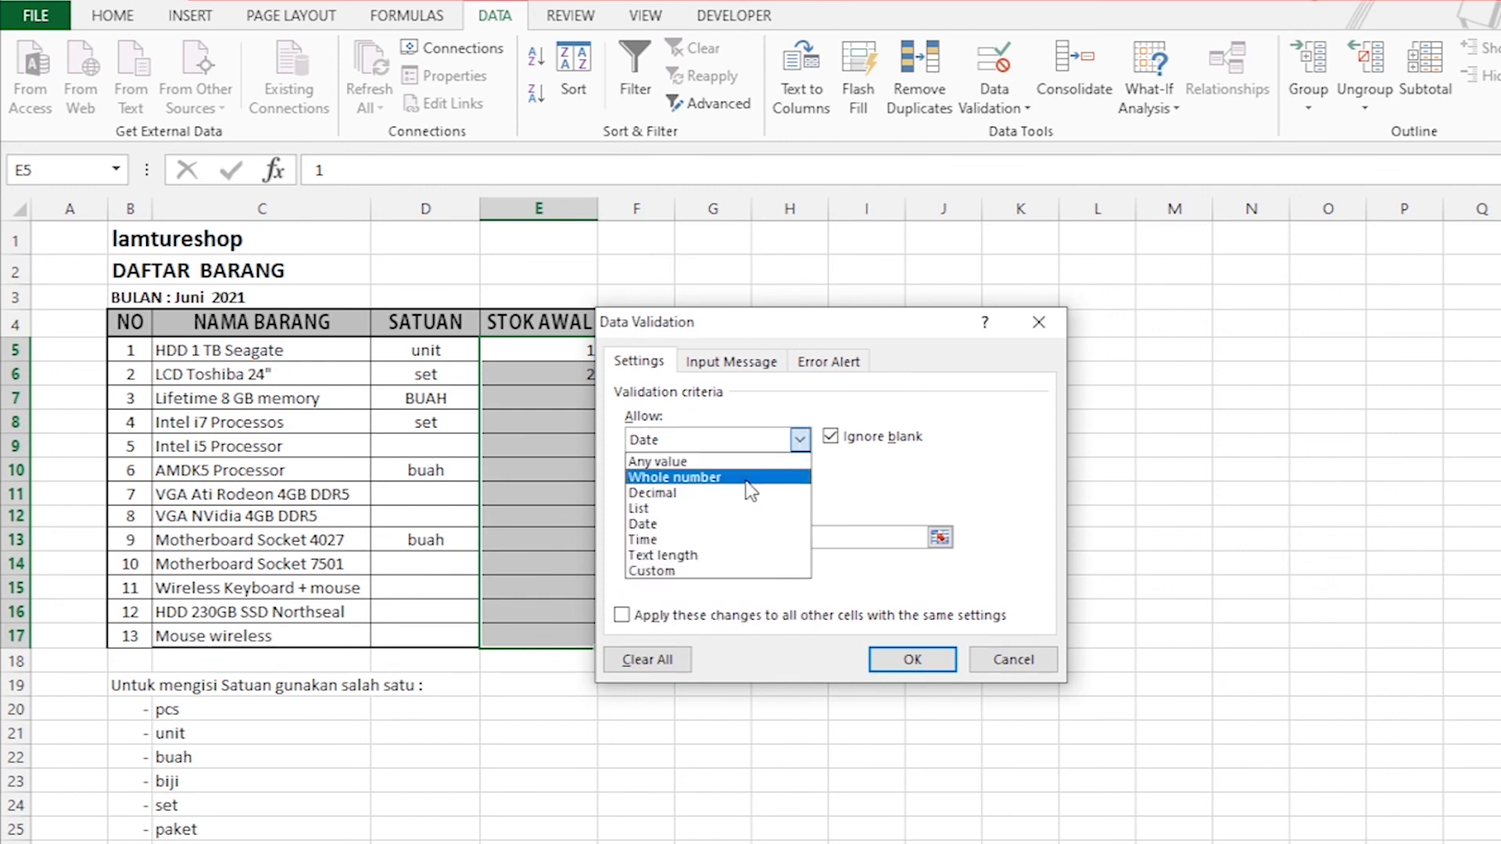
{"action": "left_click", "coordinate": [674, 541]}
{"action": "left_click", "coordinate": [802, 491]}
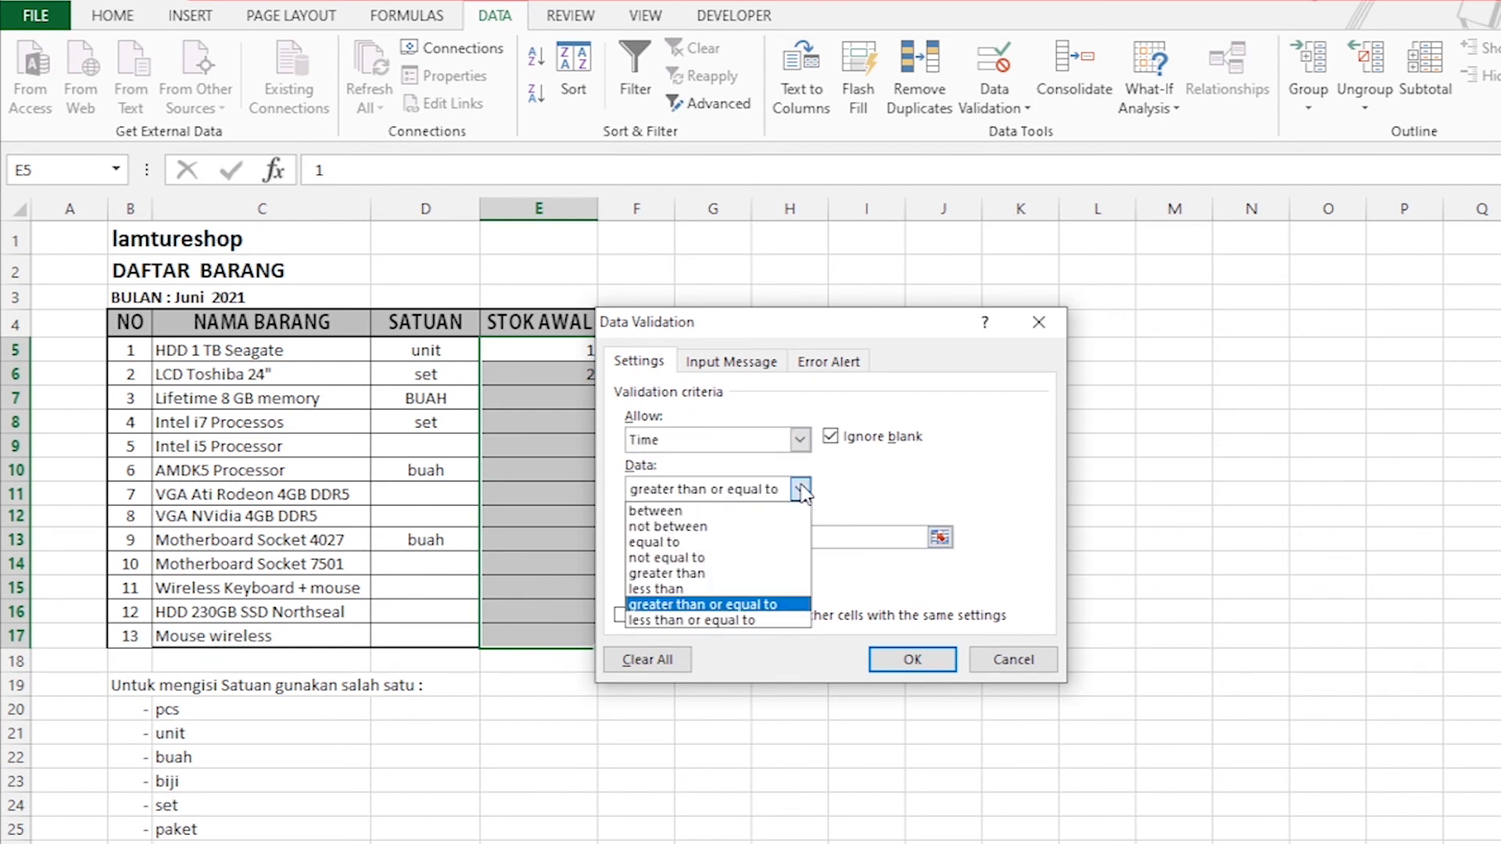
{"action": "left_click", "coordinate": [803, 492]}
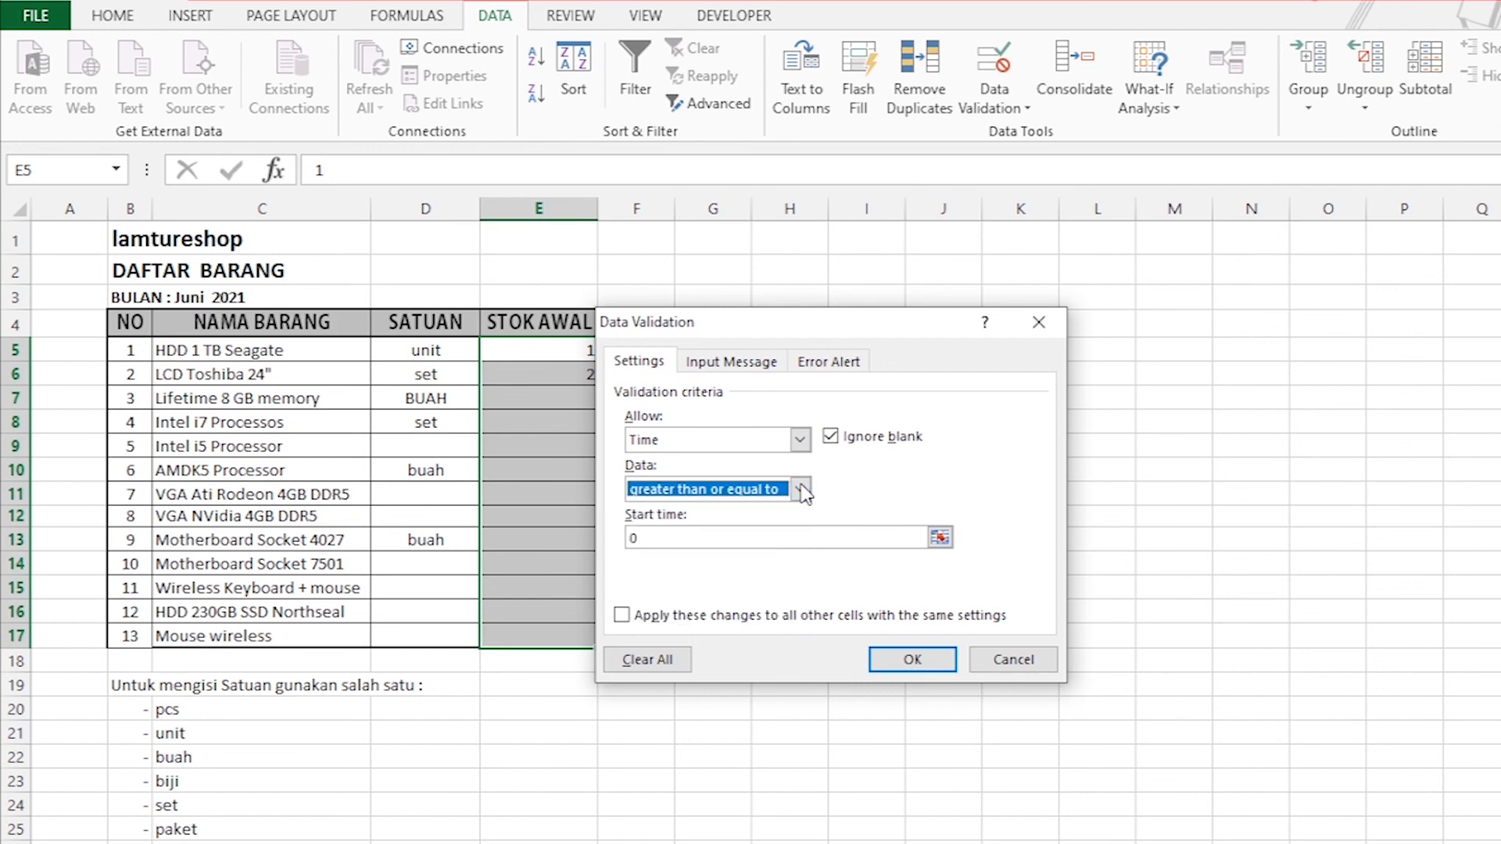
{"action": "left_click", "coordinate": [801, 440]}
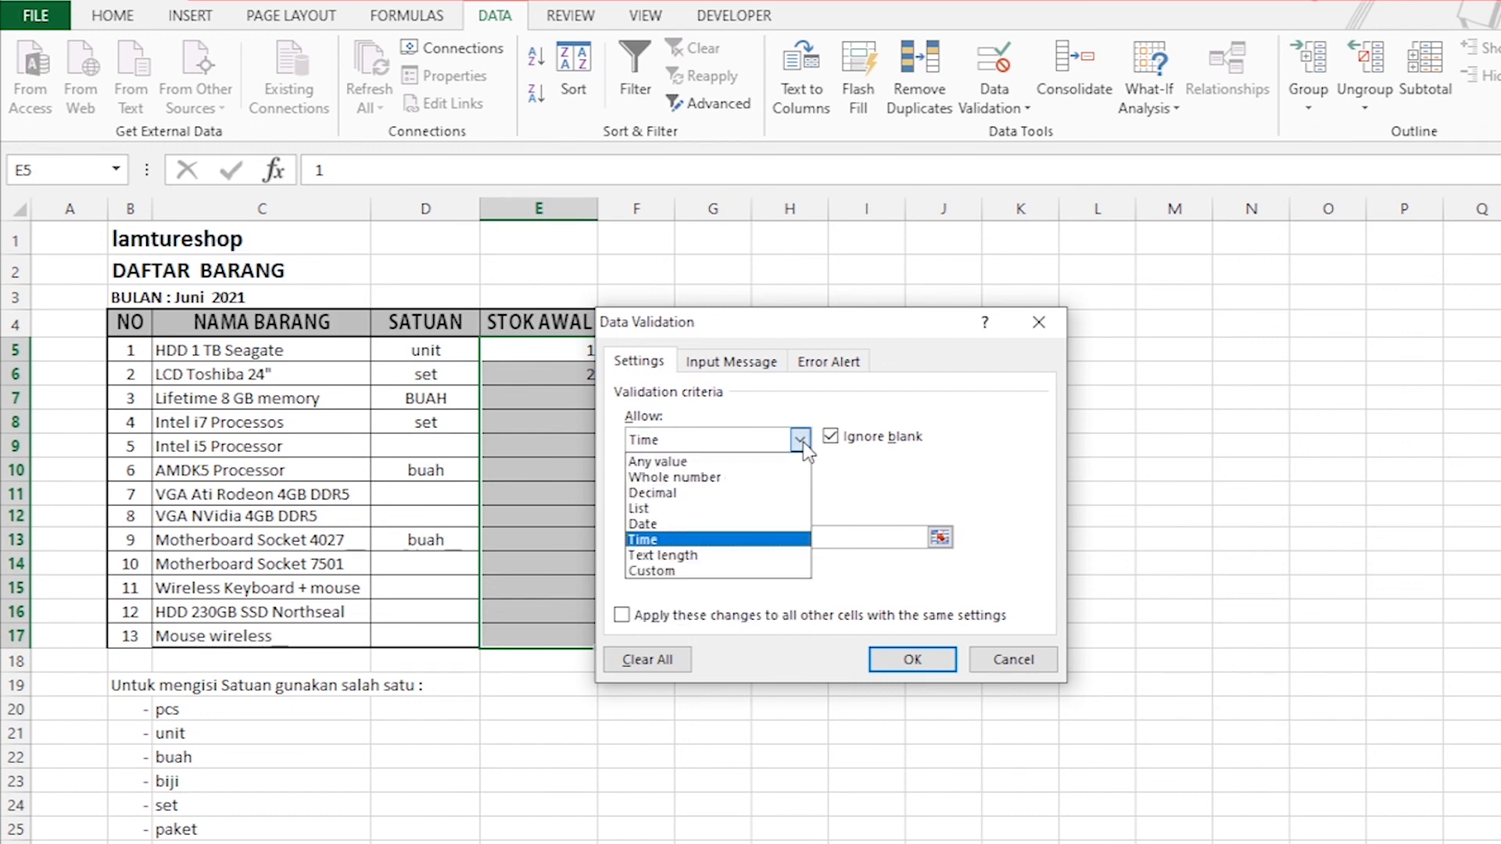
{"action": "left_click", "coordinate": [746, 555]}
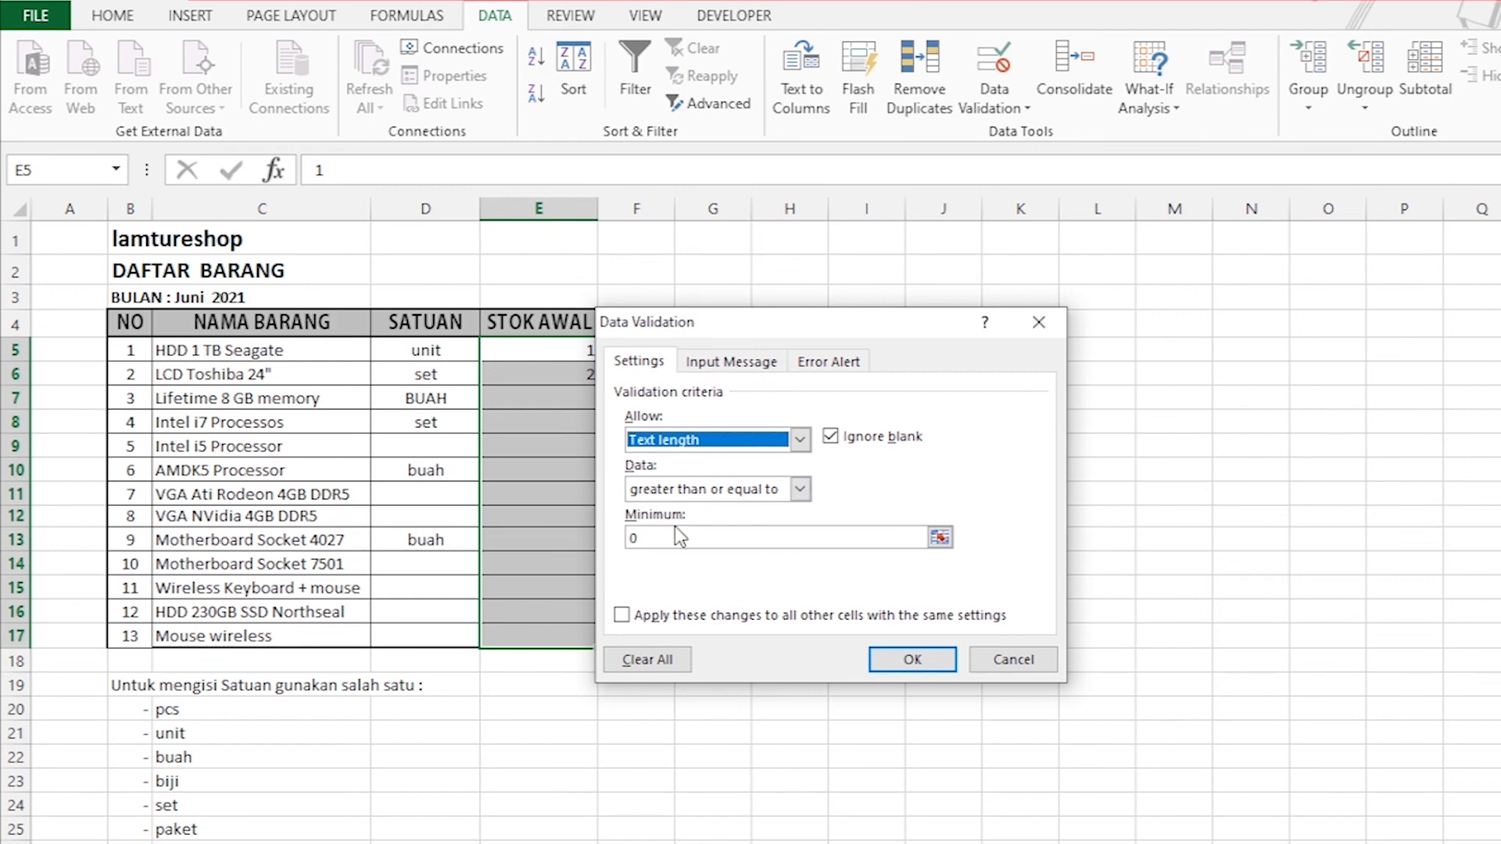
{"action": "left_click", "coordinate": [1036, 662]}
Enter the heading TEKS in cell G4.
{"action": "left_click", "coordinate": [865, 537]}
{"action": "left_click_drag", "start_coordinate": [731, 373], "coordinate": [728, 513]}
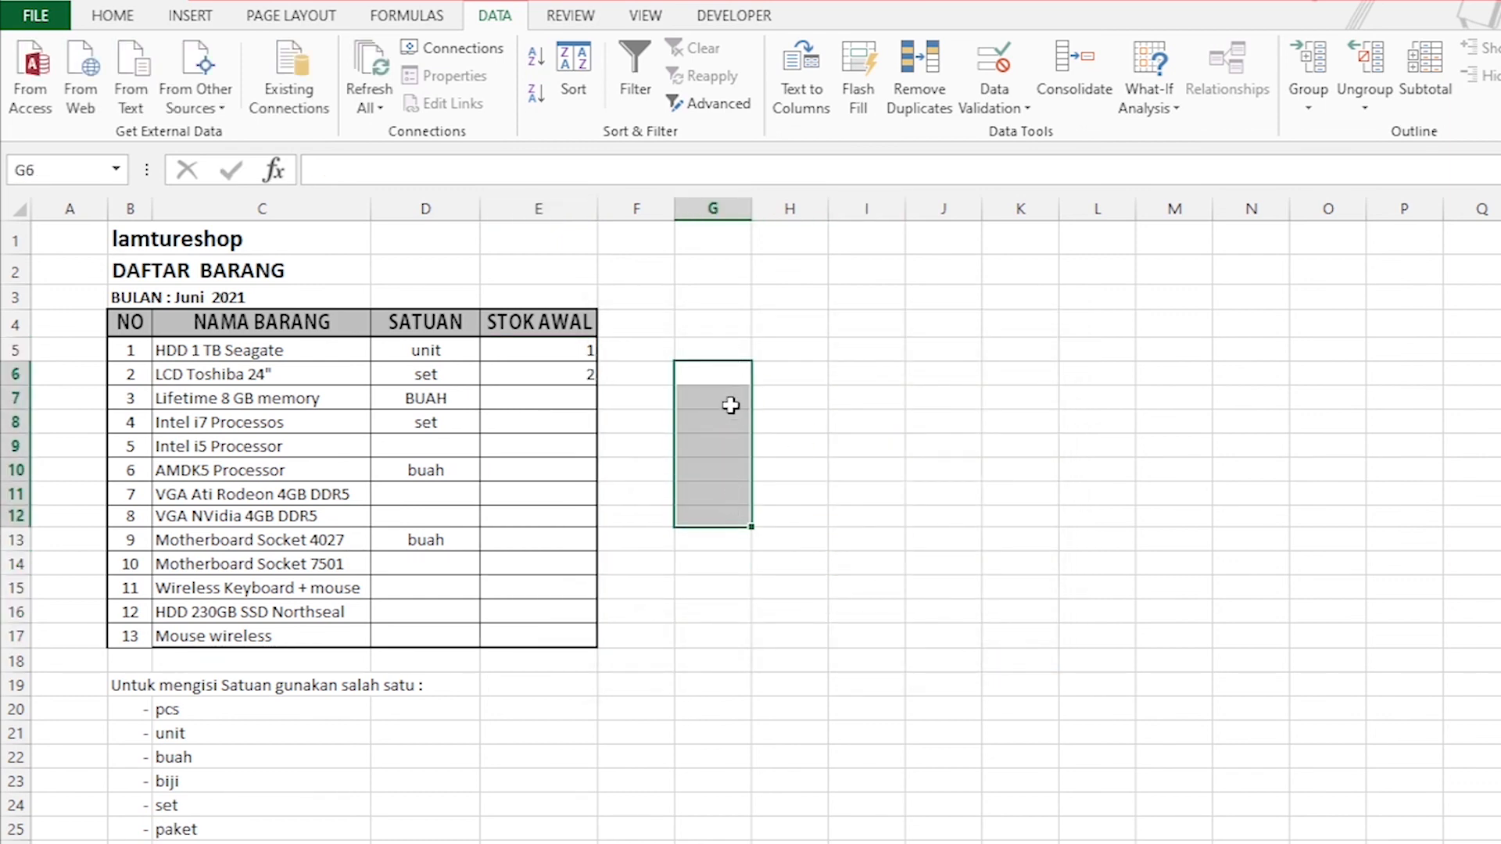
{"action": "left_click", "coordinate": [744, 326]}
{"action": "type", "text": "TEKS"}
{"action": "left_click", "coordinate": [717, 394]}
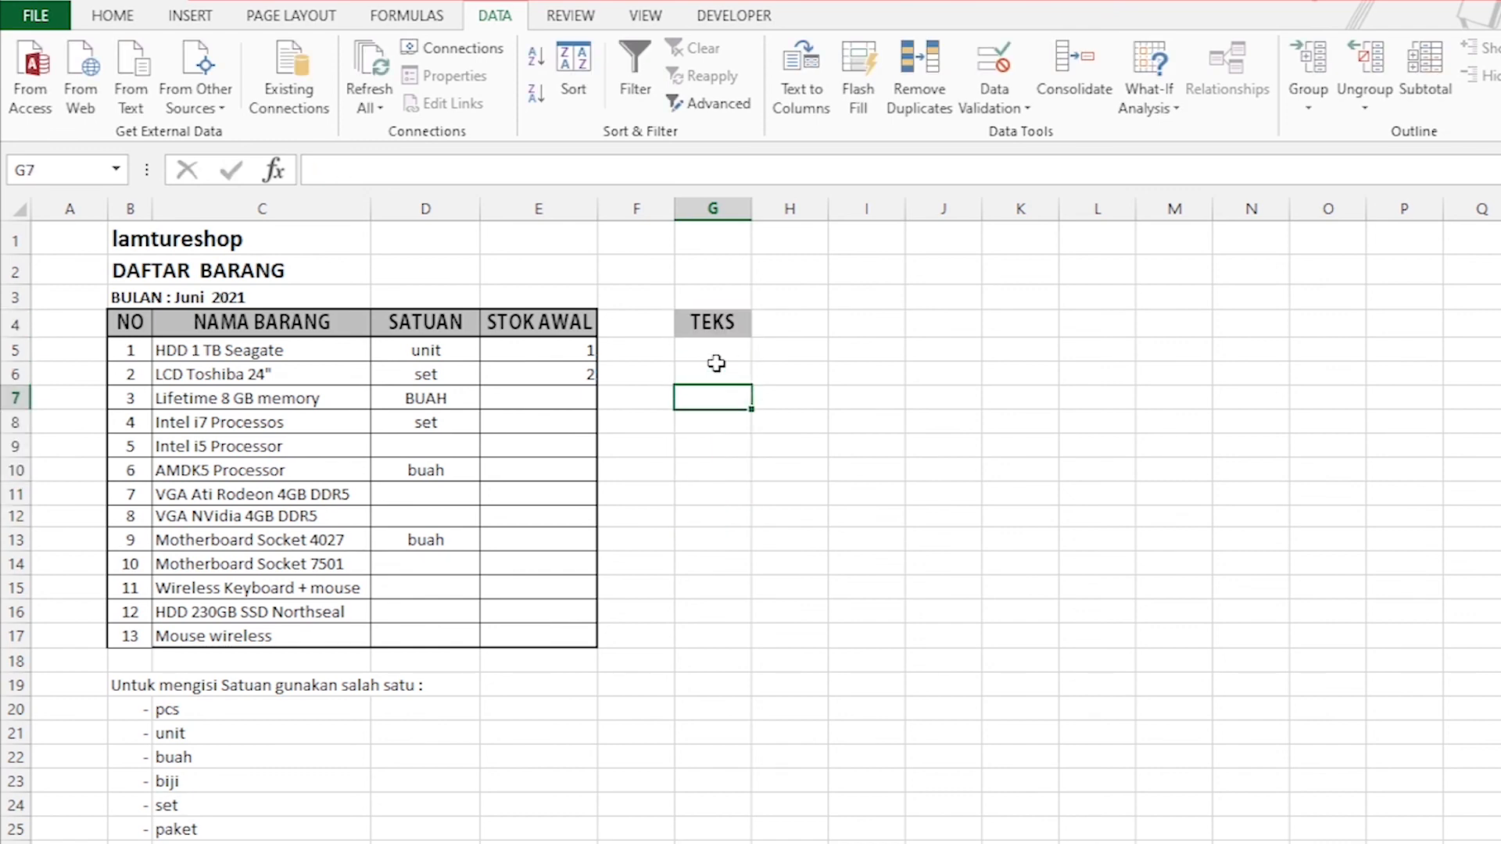
Open data validation for cells G6:G12 and choose Text length as the allowed type.
{"action": "left_click_drag", "start_coordinate": [725, 370], "coordinate": [733, 515]}
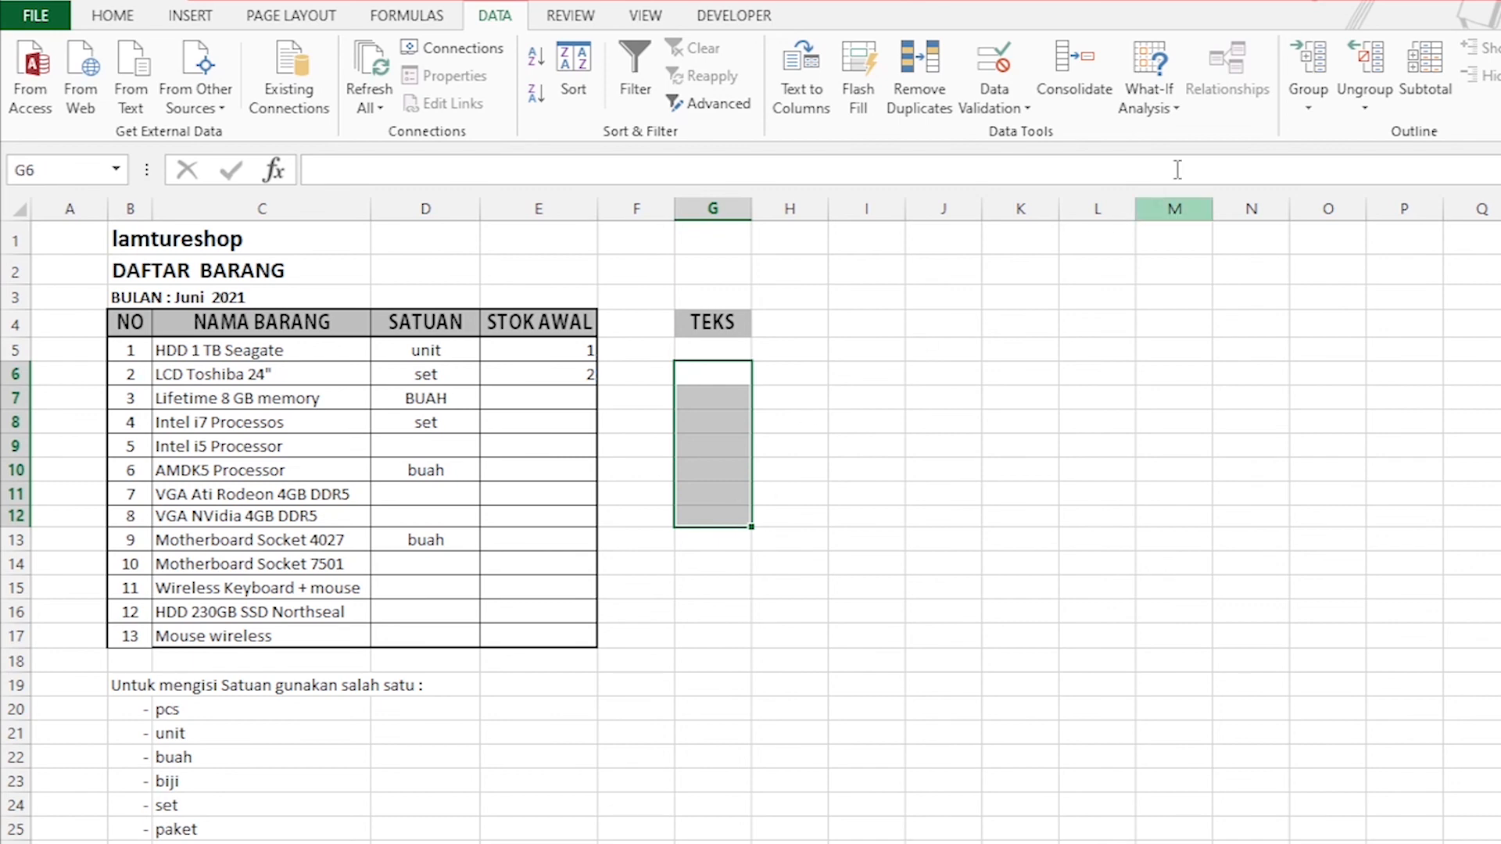
{"action": "left_click", "coordinate": [1004, 106]}
{"action": "left_click", "coordinate": [1012, 134]}
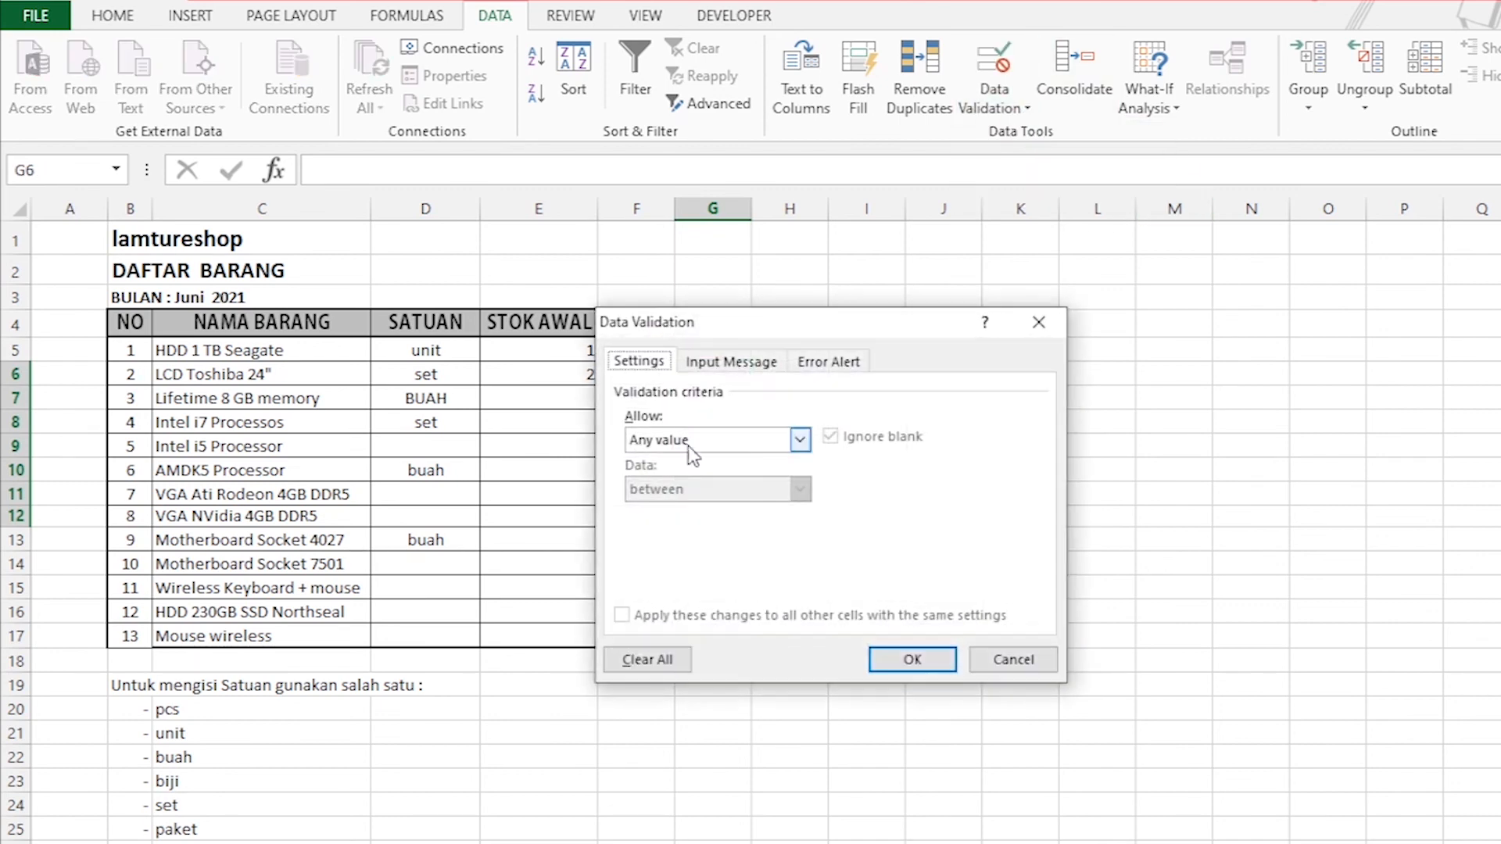
{"action": "left_click", "coordinate": [730, 442]}
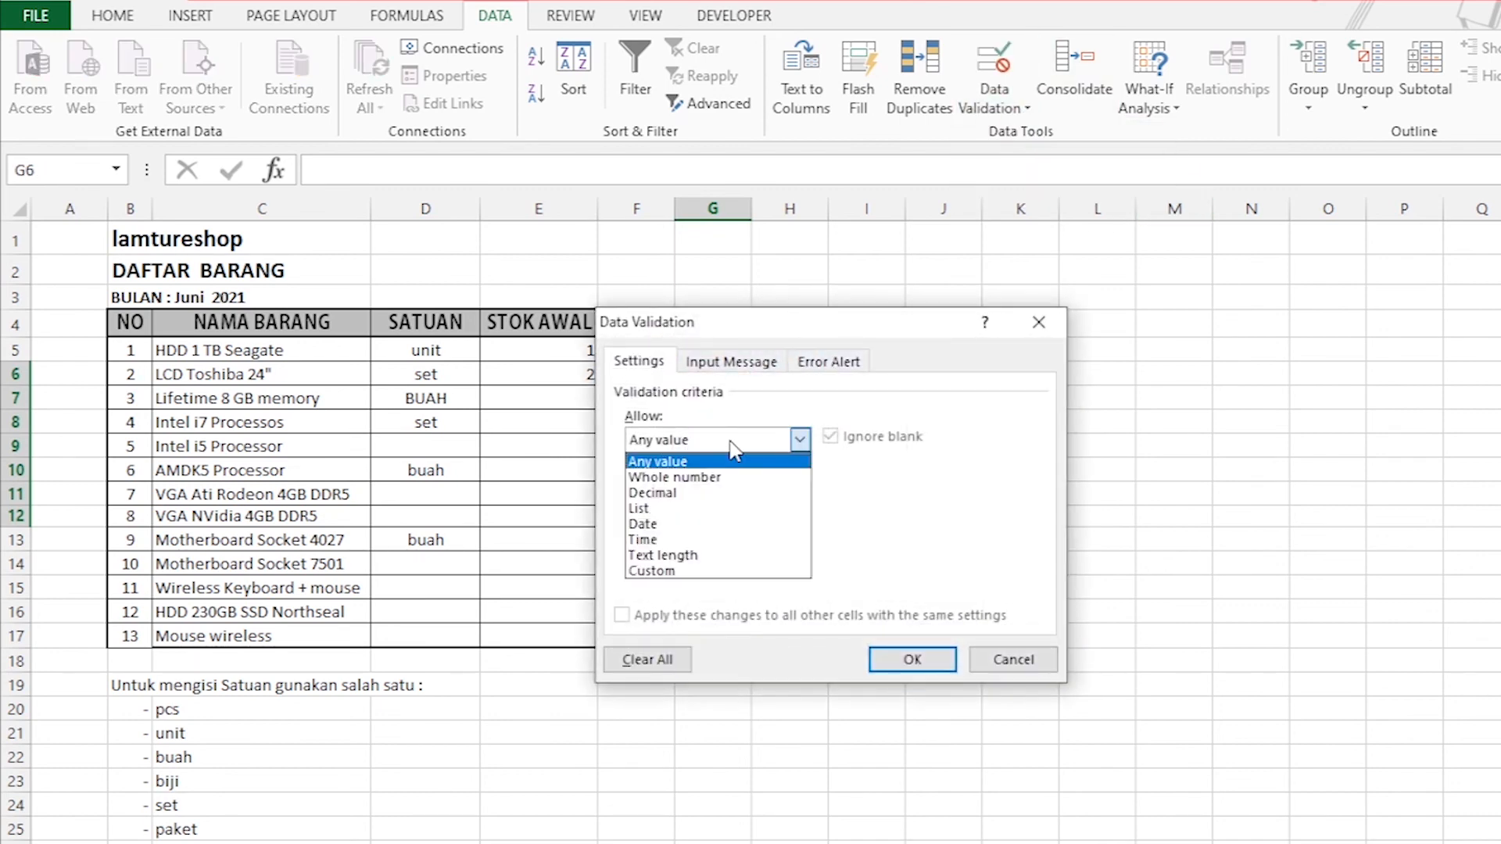
{"action": "left_click", "coordinate": [685, 556]}
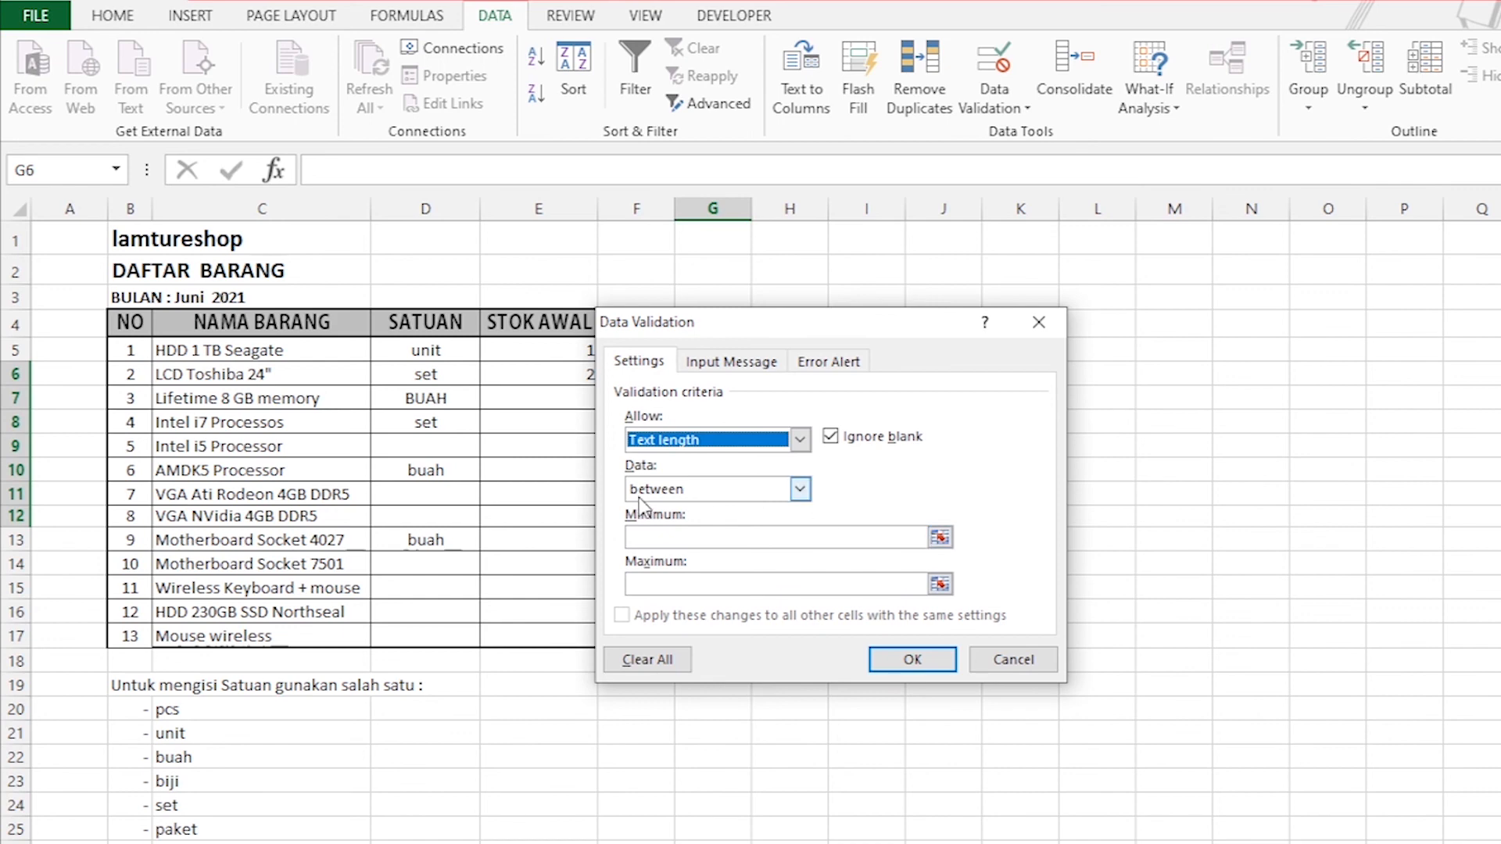
Set the text length rule for G6:G12 to less than, with a maximum of 5, and apply it.
{"action": "left_click", "coordinate": [800, 490]}
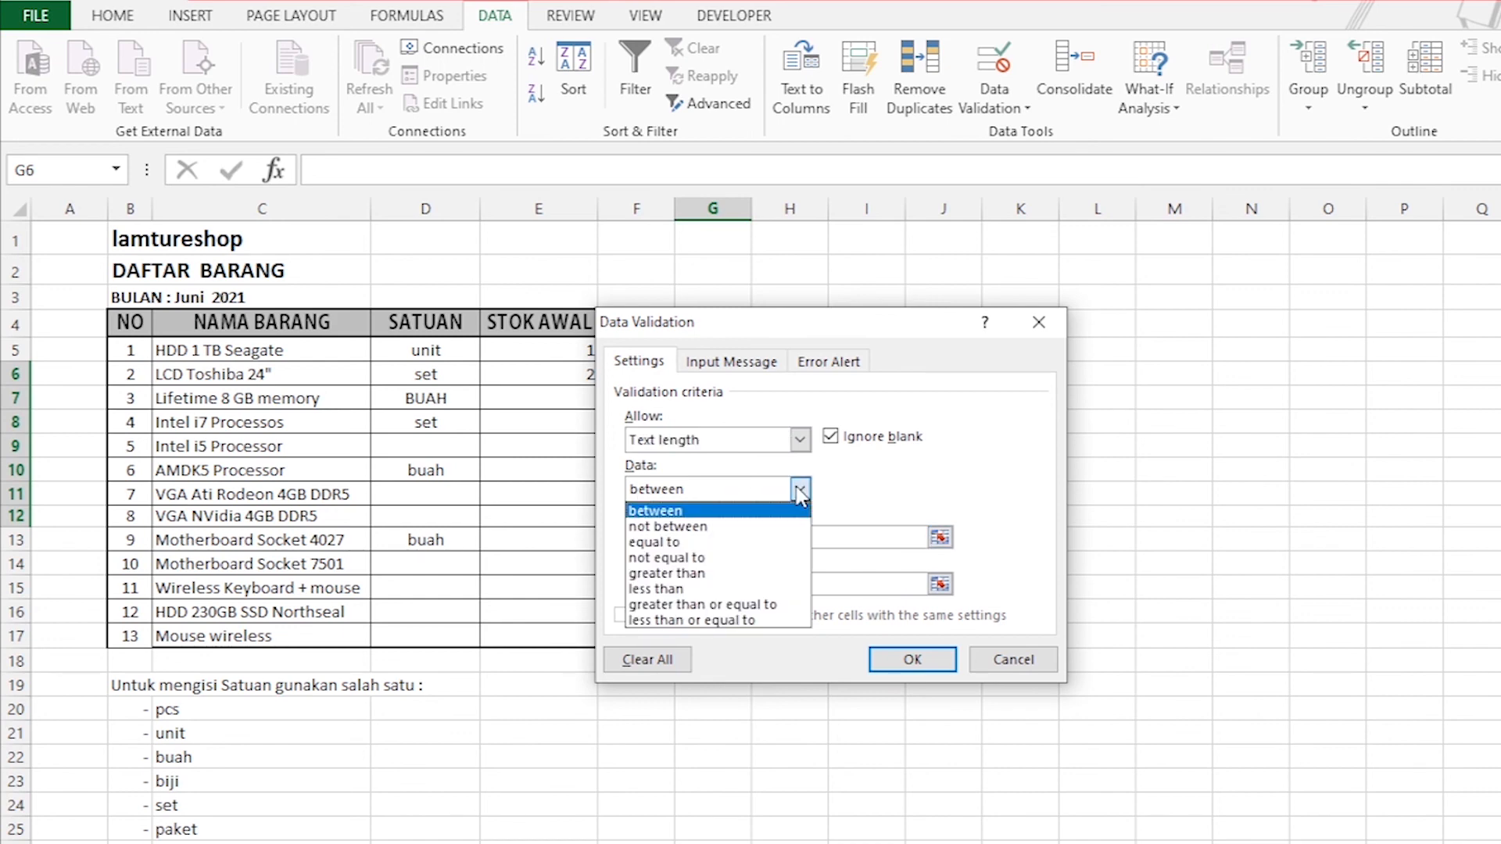
{"action": "left_click", "coordinate": [692, 576]}
{"action": "left_click", "coordinate": [799, 490]}
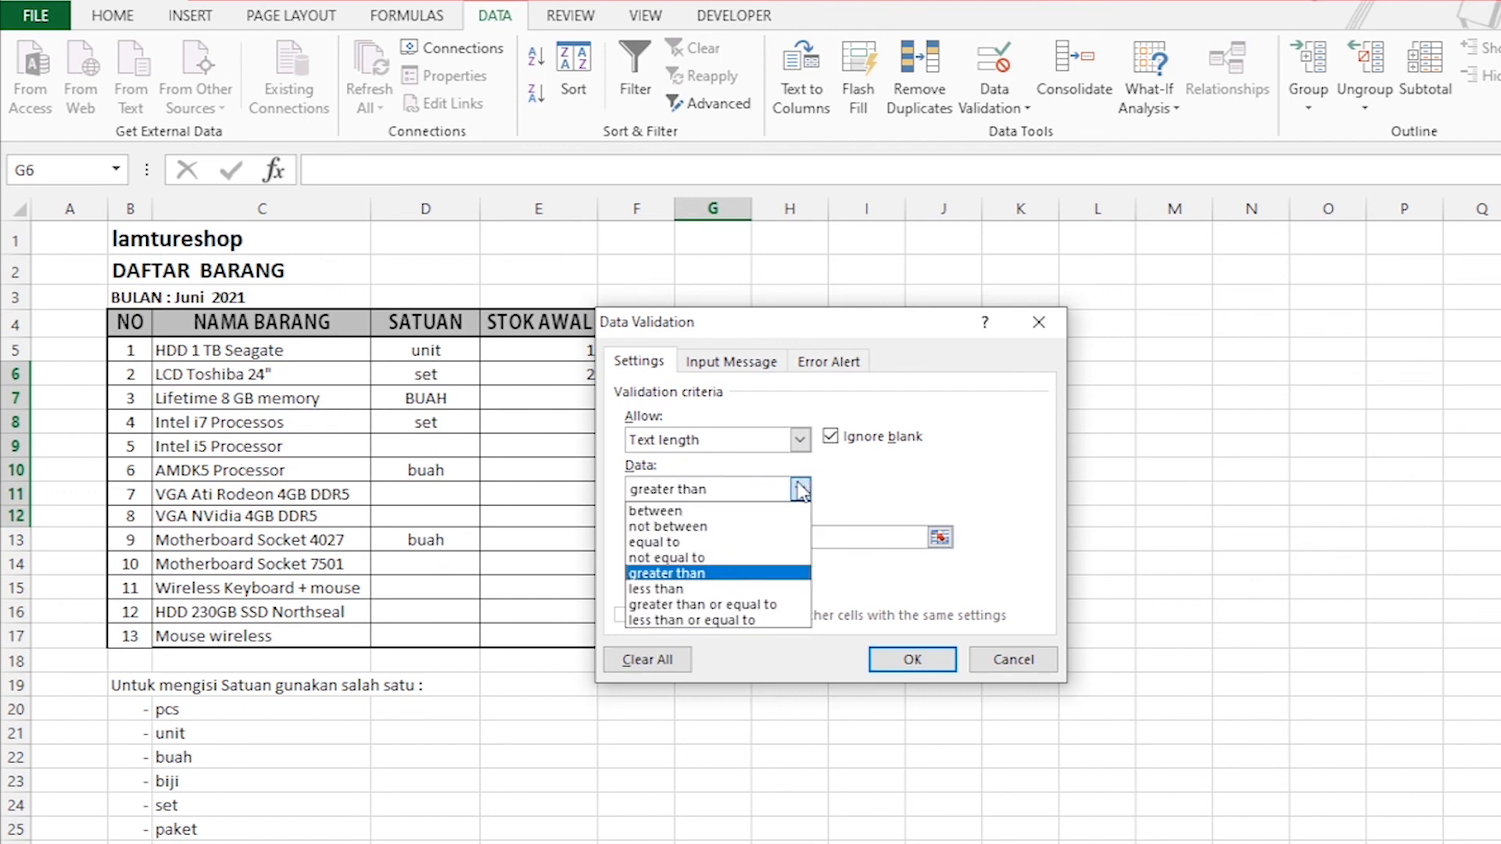
{"action": "left_click", "coordinate": [675, 576]}
{"action": "left_click", "coordinate": [671, 539]}
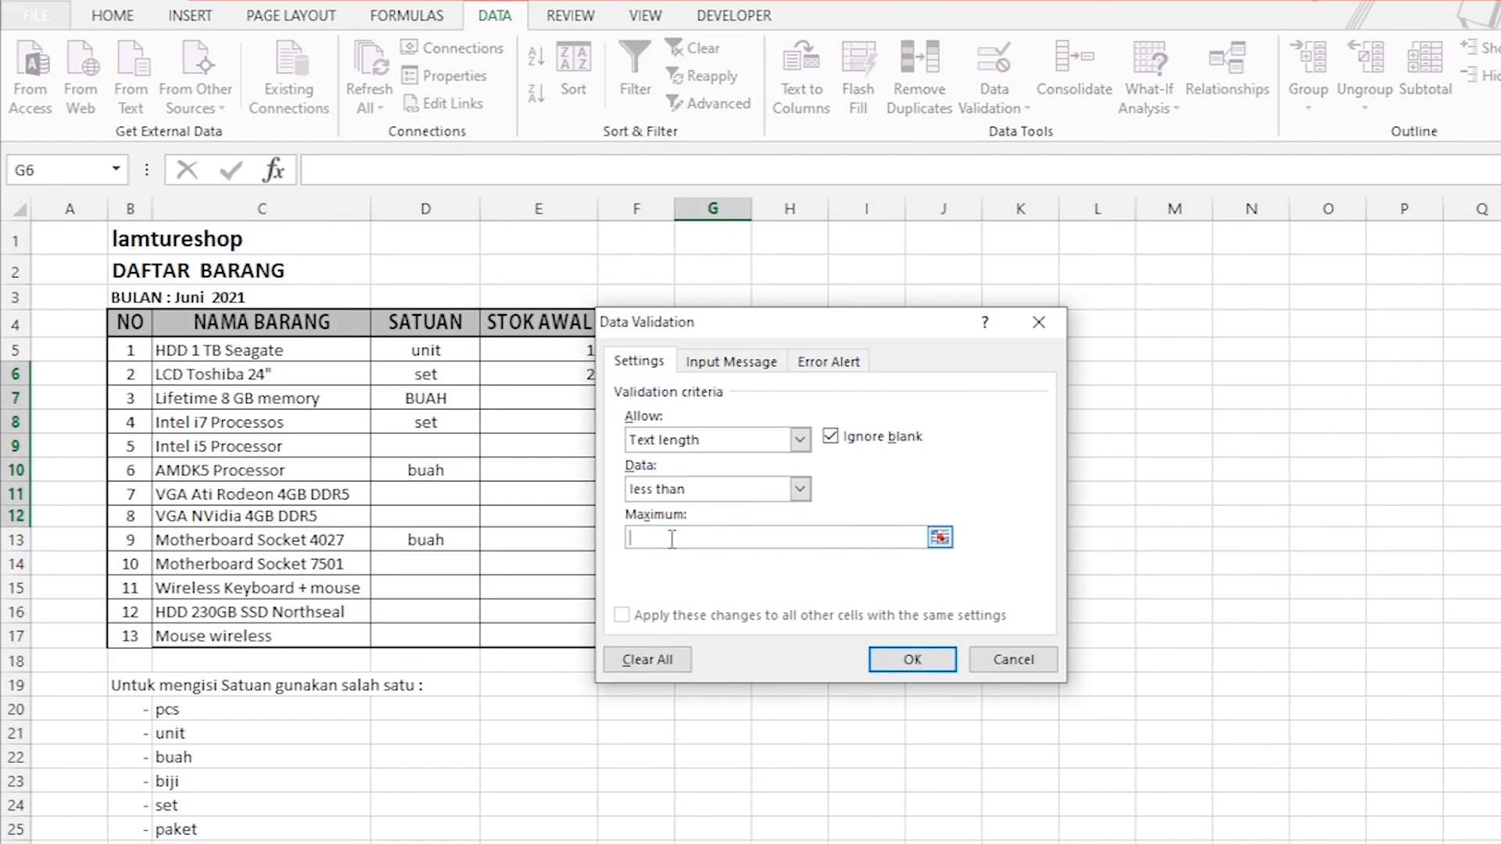
{"action": "type", "text": "5"}
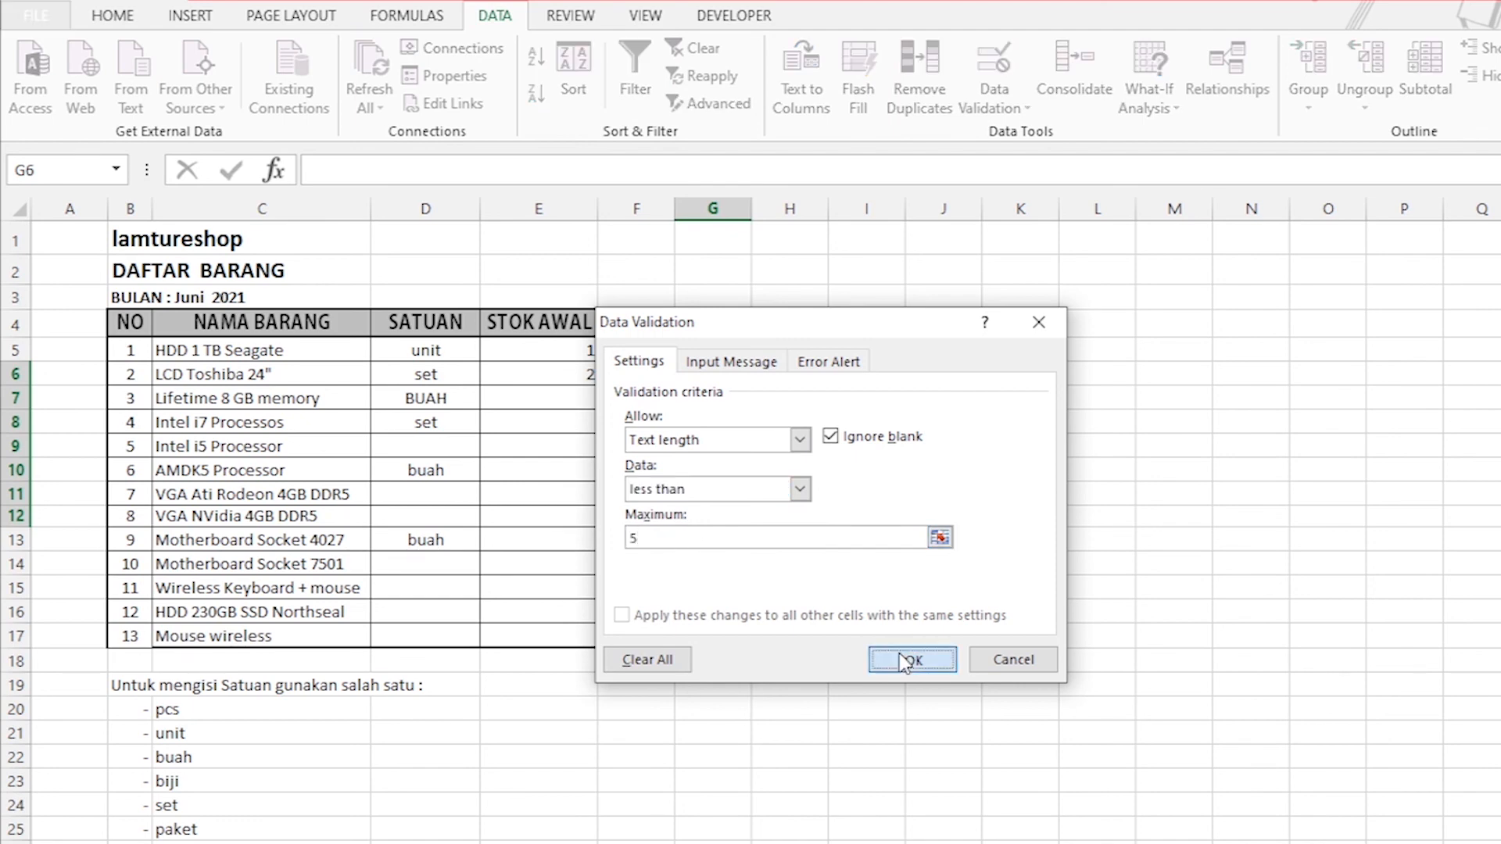
{"action": "left_click", "coordinate": [907, 658]}
{"action": "left_click", "coordinate": [1015, 512]}
Enter the short text asd in TEKS cells G6 and G7 to test the length rule.
{"action": "left_click", "coordinate": [713, 374]}
{"action": "type", "text": "asd"}
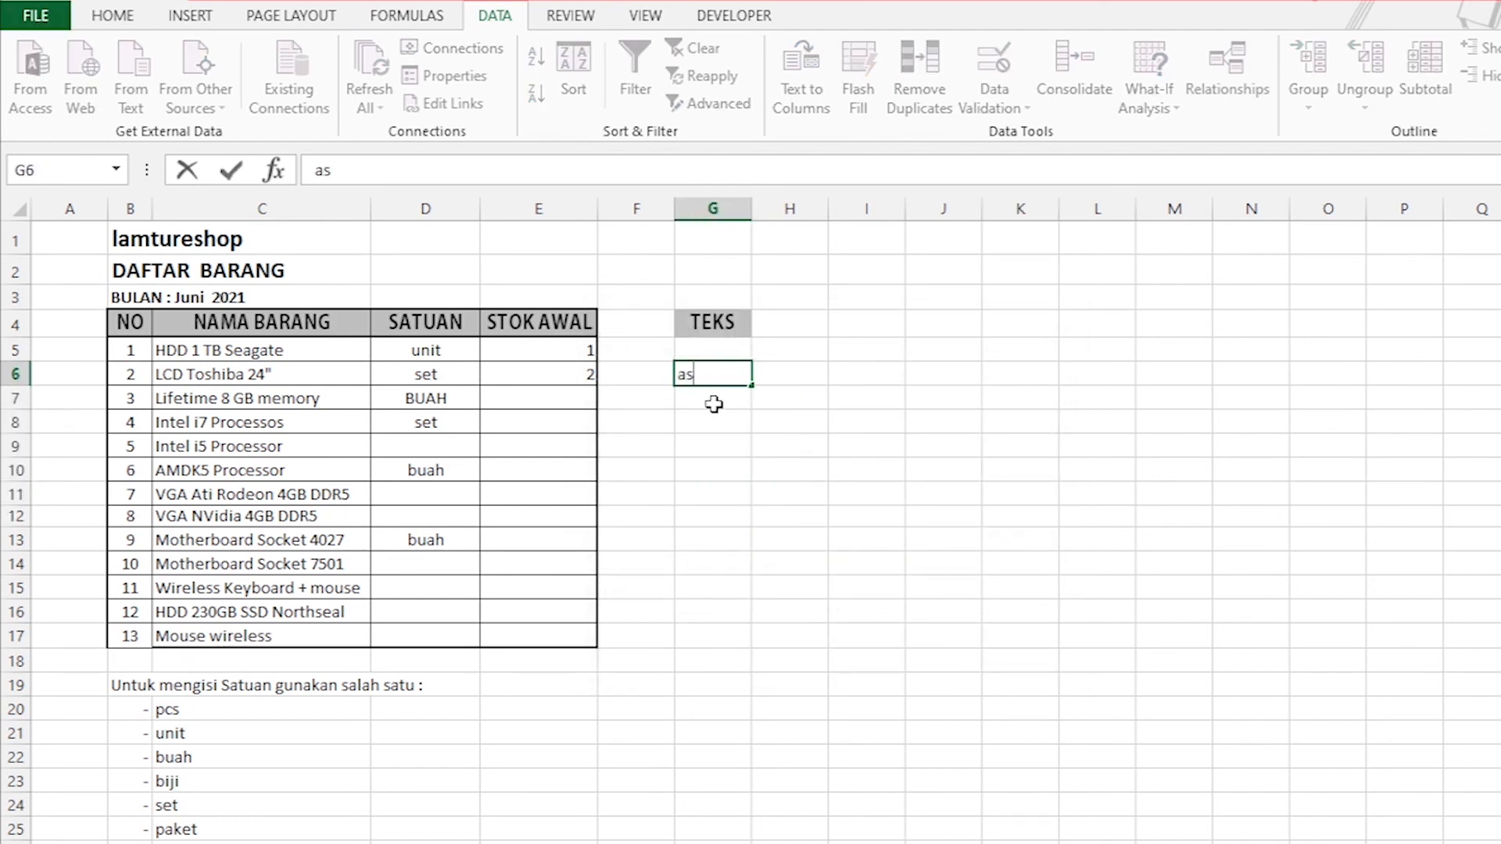
{"action": "key", "text": "Return"}
{"action": "type", "text": "asd"}
{"action": "key", "text": "Return"}
Try to enter the over-long texts aswdasdas and zasdas in cell G8.
{"action": "type", "text": "aswdasdas"}
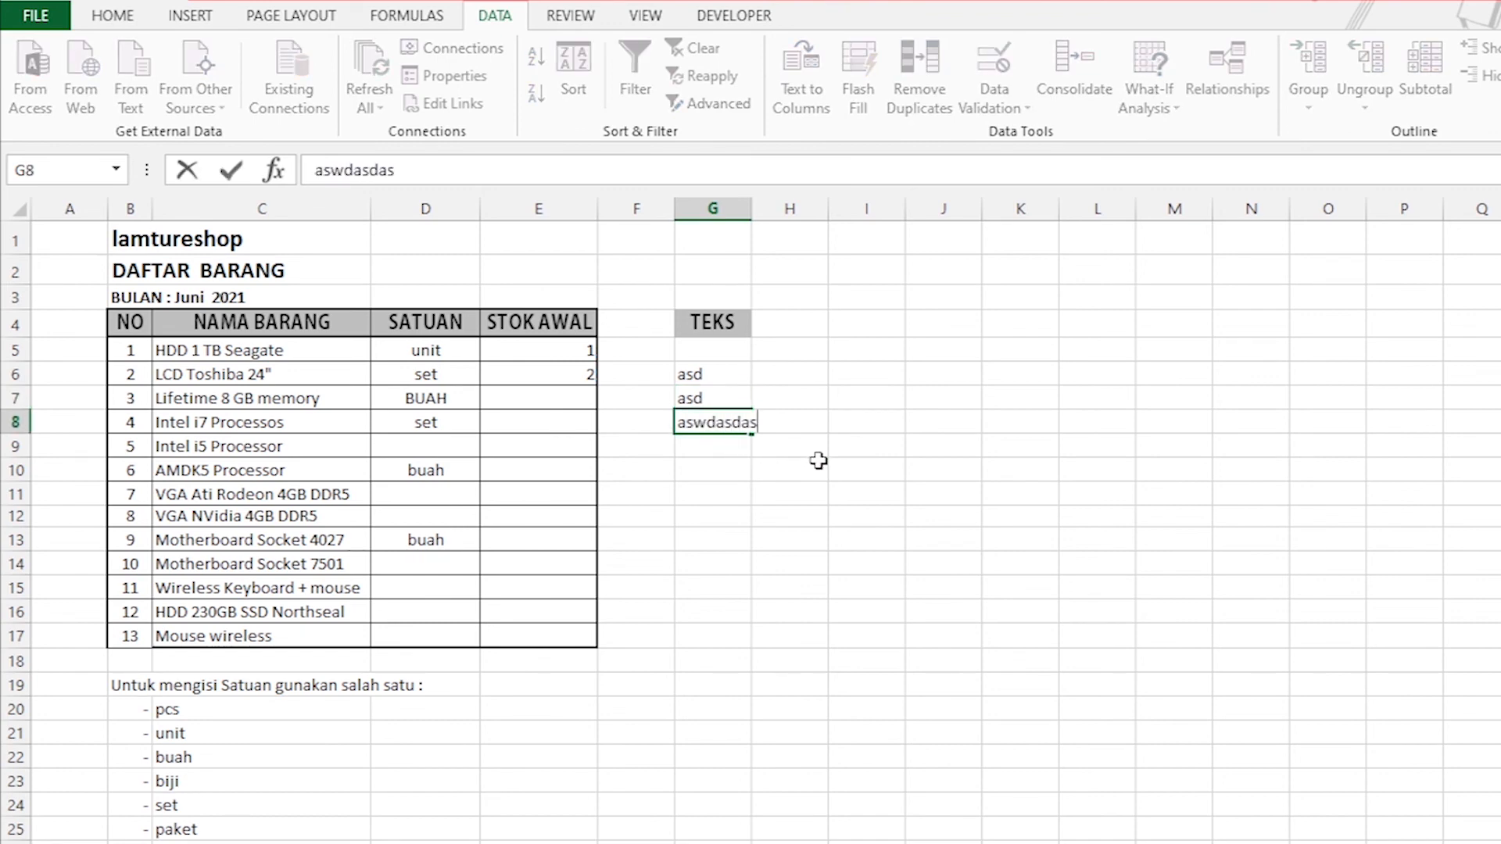
{"action": "key", "text": "Return"}
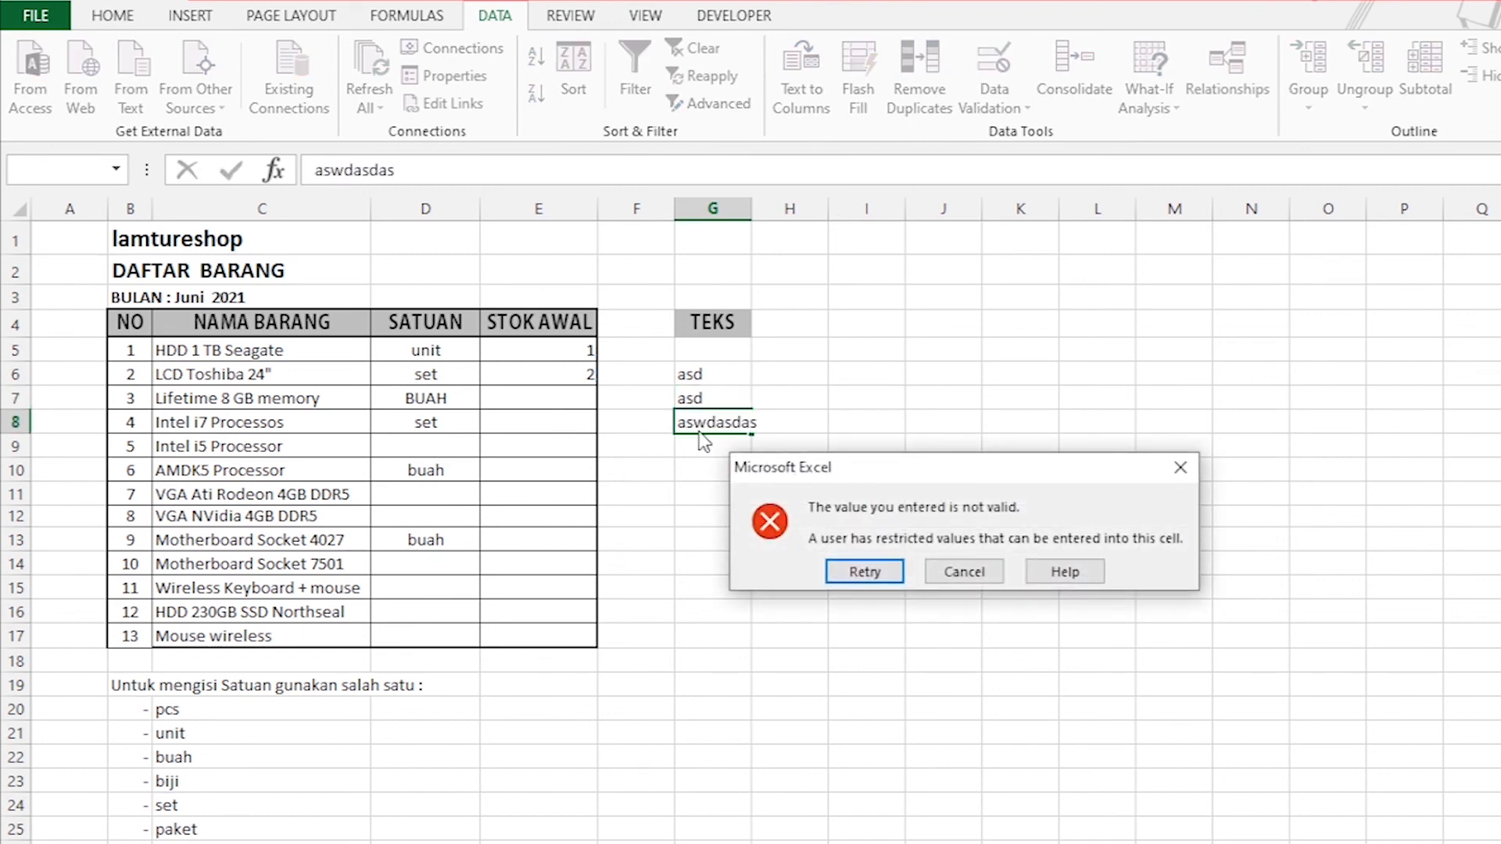
{"action": "left_click", "coordinate": [855, 577]}
{"action": "type", "text": "zasdas"}
{"action": "key", "text": "Return"}
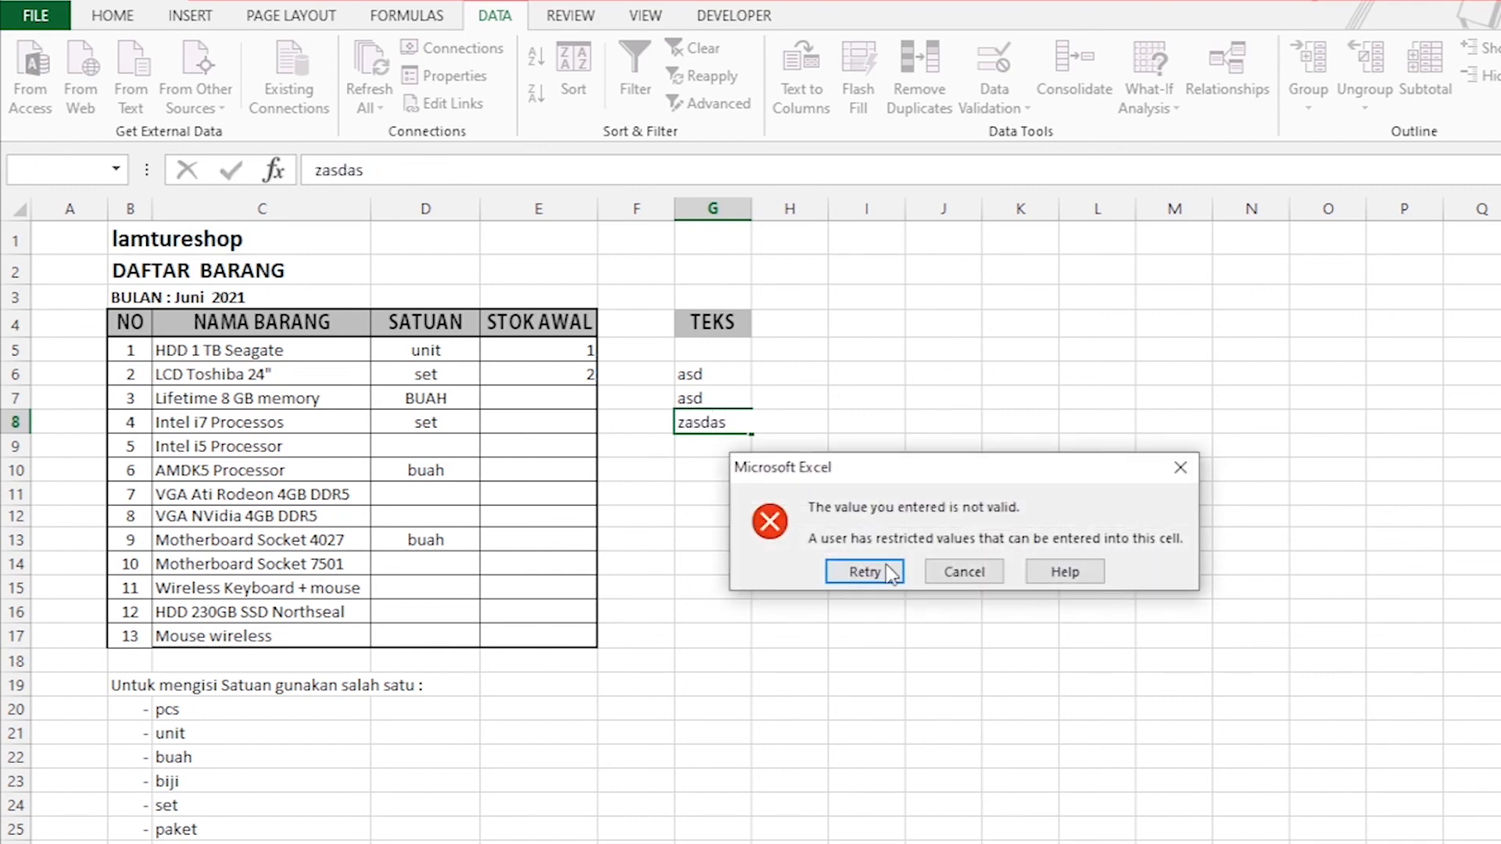
Retry the entry in cell G8 with the shorter text asa.
{"action": "left_click", "coordinate": [871, 576]}
{"action": "type", "text": "asa"}
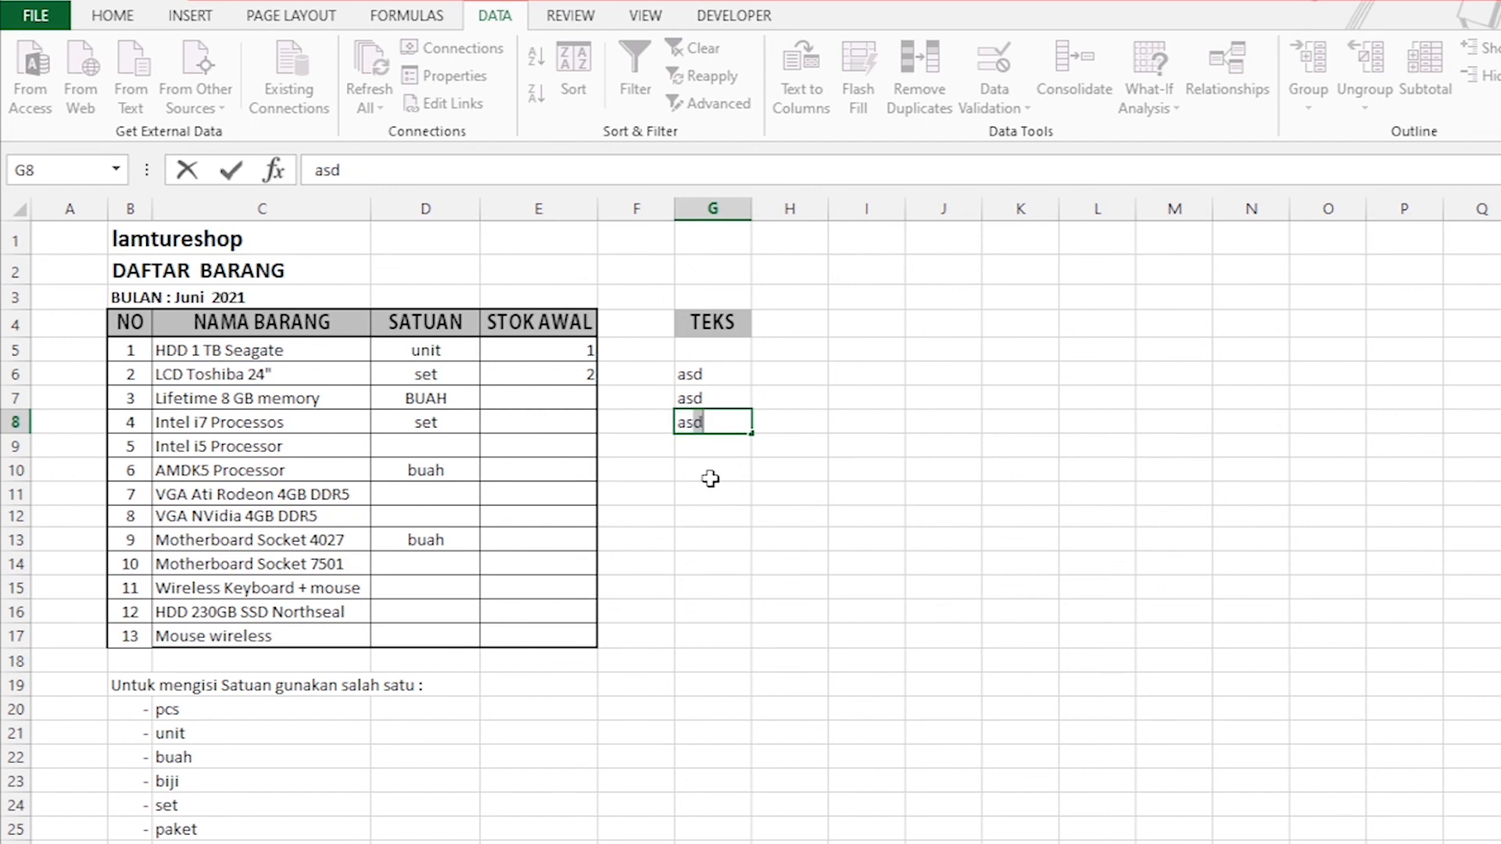
{"action": "left_click", "coordinate": [708, 452]}
{"action": "left_click", "coordinate": [864, 539]}
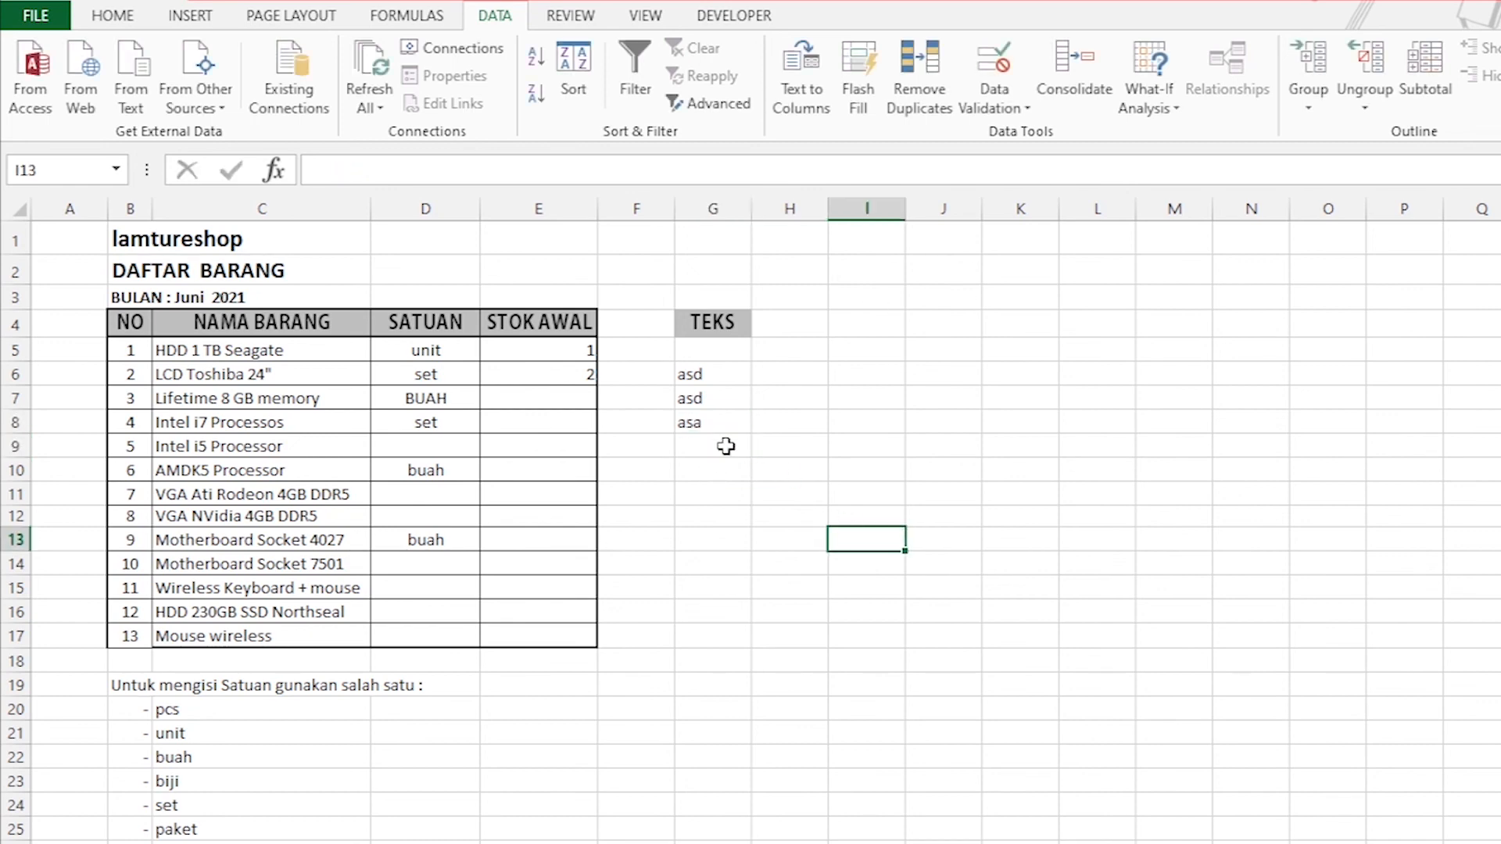
{"action": "left_click", "coordinate": [696, 418]}
{"action": "left_click_drag", "start_coordinate": [711, 376], "coordinate": [725, 516]}
{"action": "left_click", "coordinate": [794, 453]}
Open data validation for STOK AWAL cells E5:E17, review the allowed value types, and close it without changes.
{"action": "left_click_drag", "start_coordinate": [563, 349], "coordinate": [563, 635]}
{"action": "left_click", "coordinate": [1020, 109]}
{"action": "left_click", "coordinate": [1045, 139]}
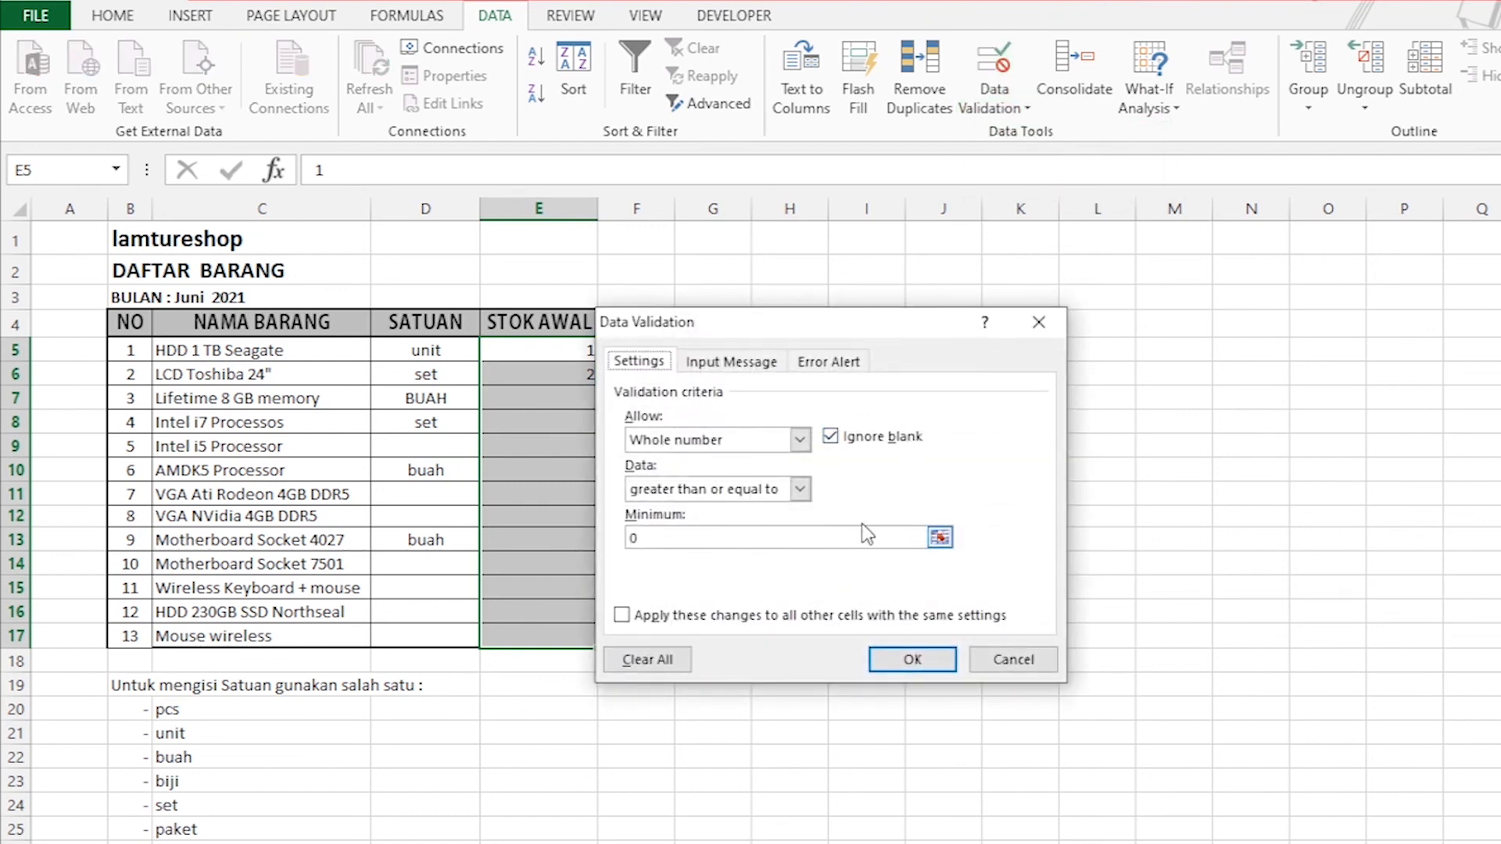
{"action": "left_click", "coordinate": [801, 440]}
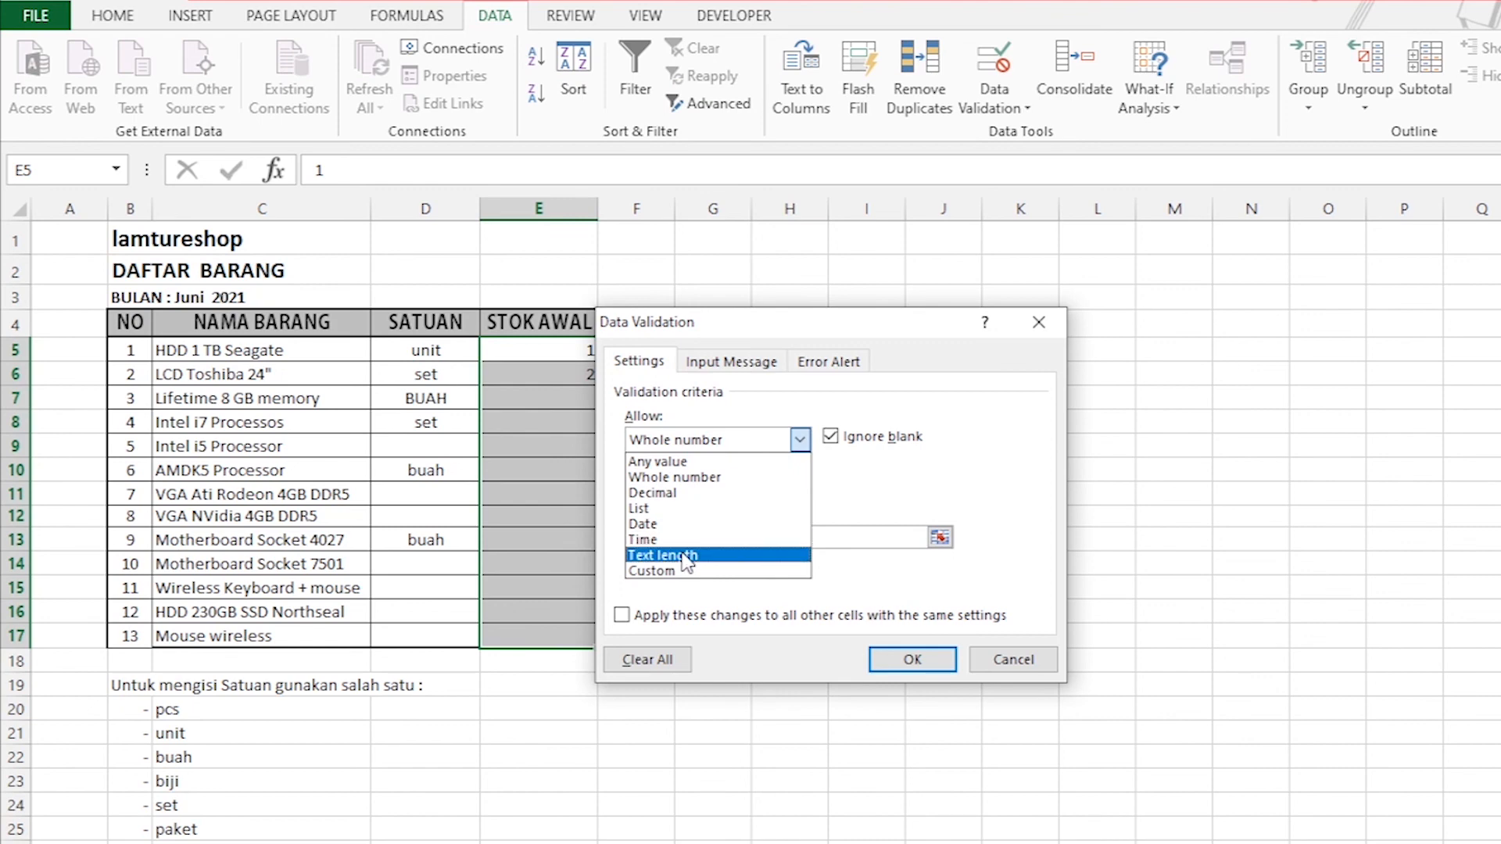
{"action": "left_click", "coordinate": [926, 483]}
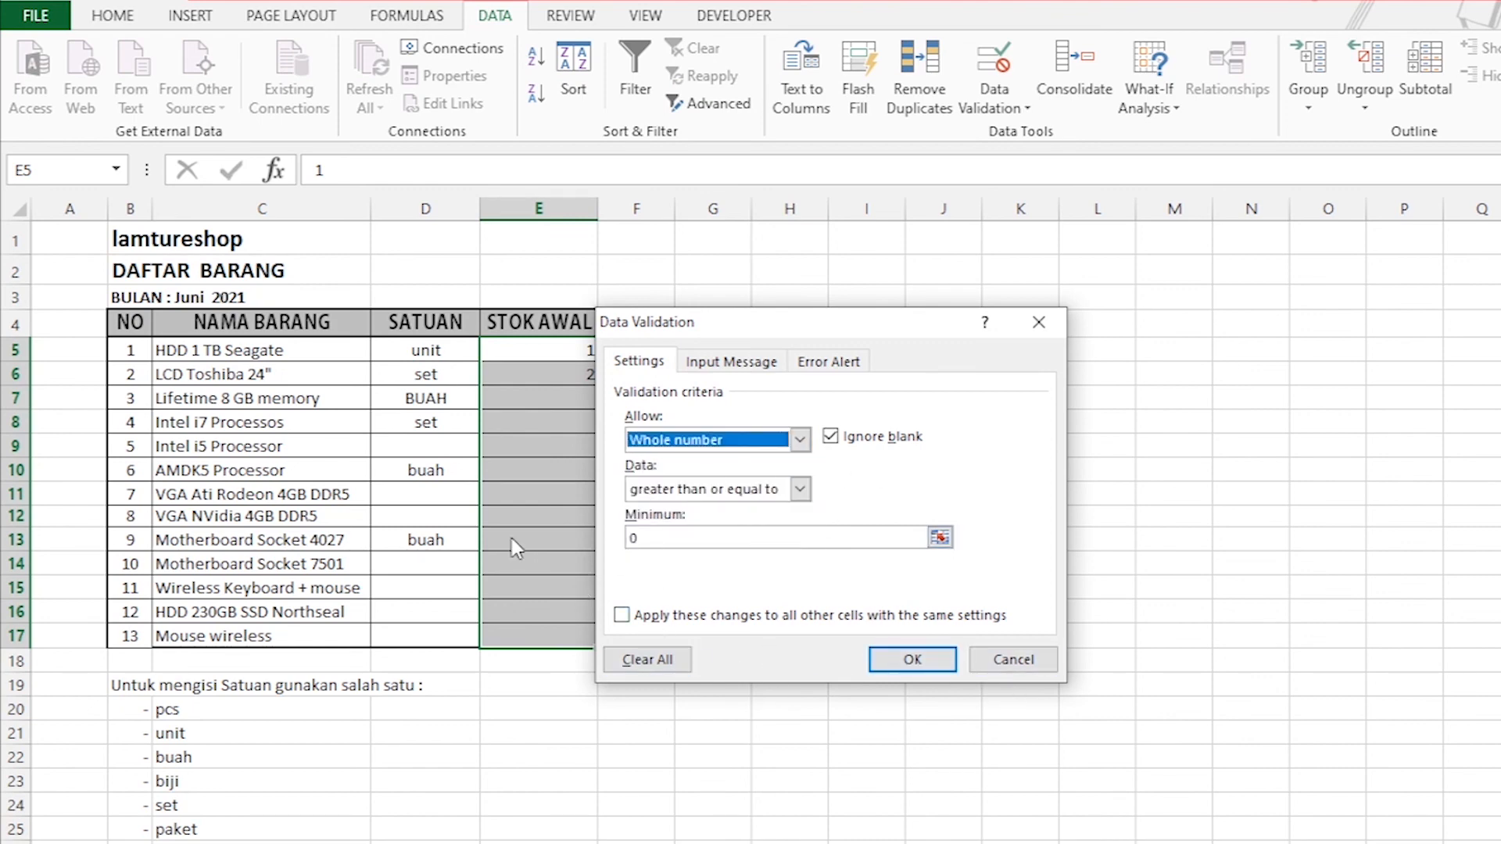
{"action": "left_click", "coordinate": [797, 439]}
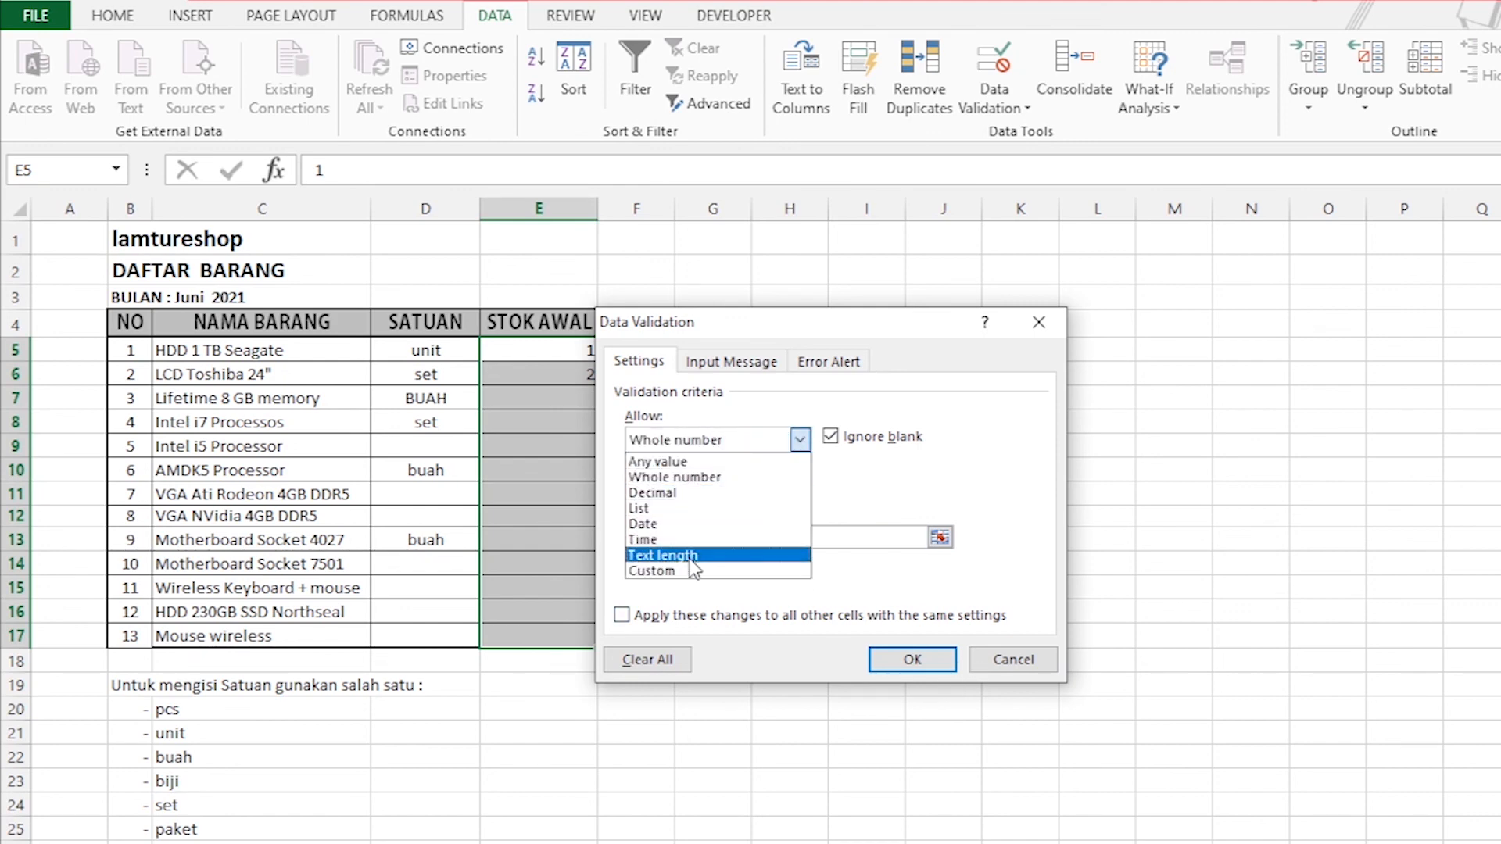
{"action": "left_click", "coordinate": [1043, 665]}
{"action": "left_click", "coordinate": [1043, 664]}
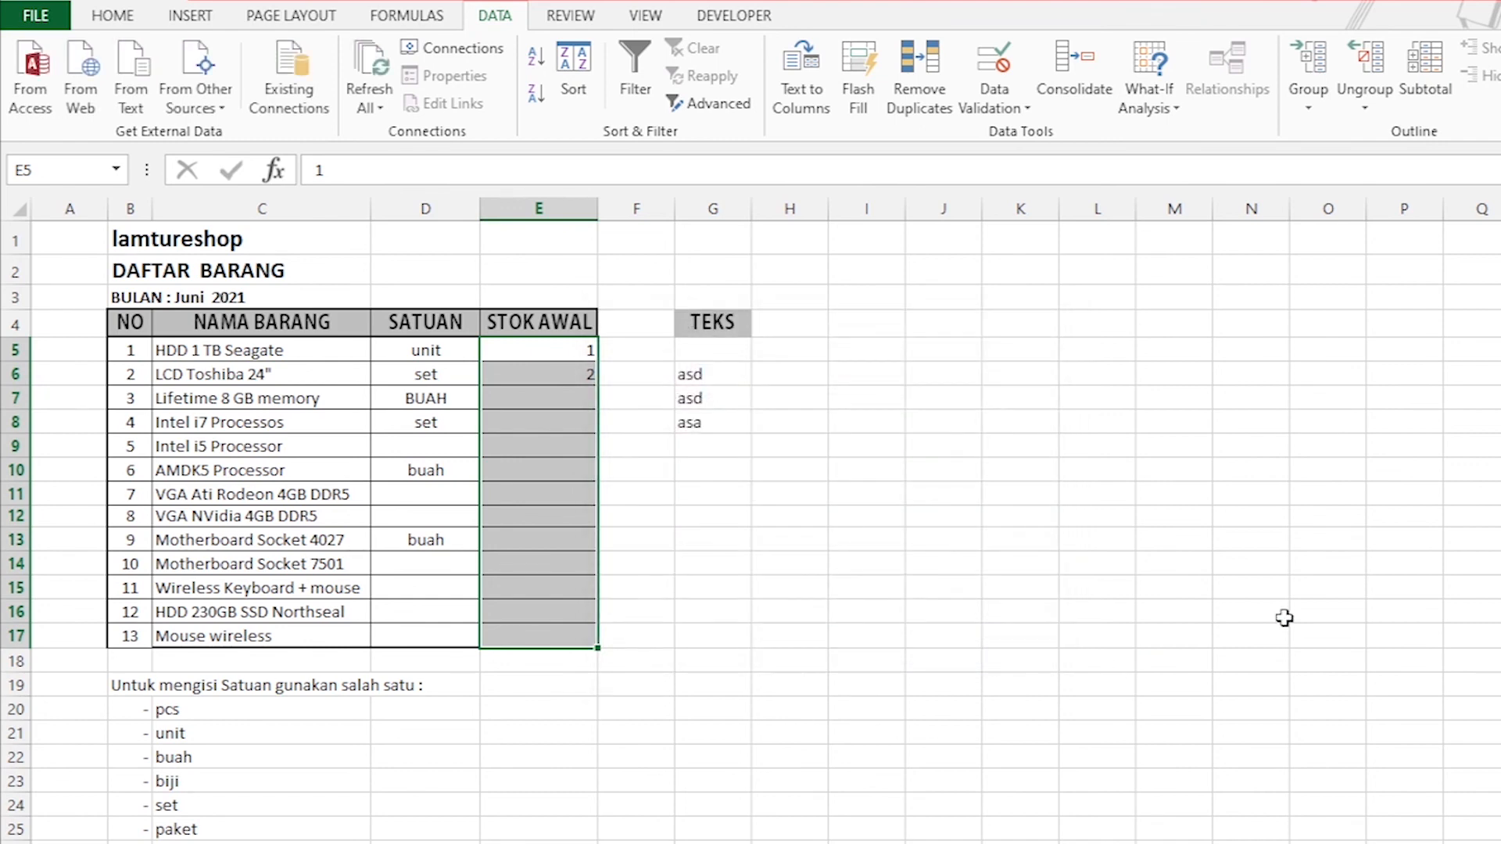